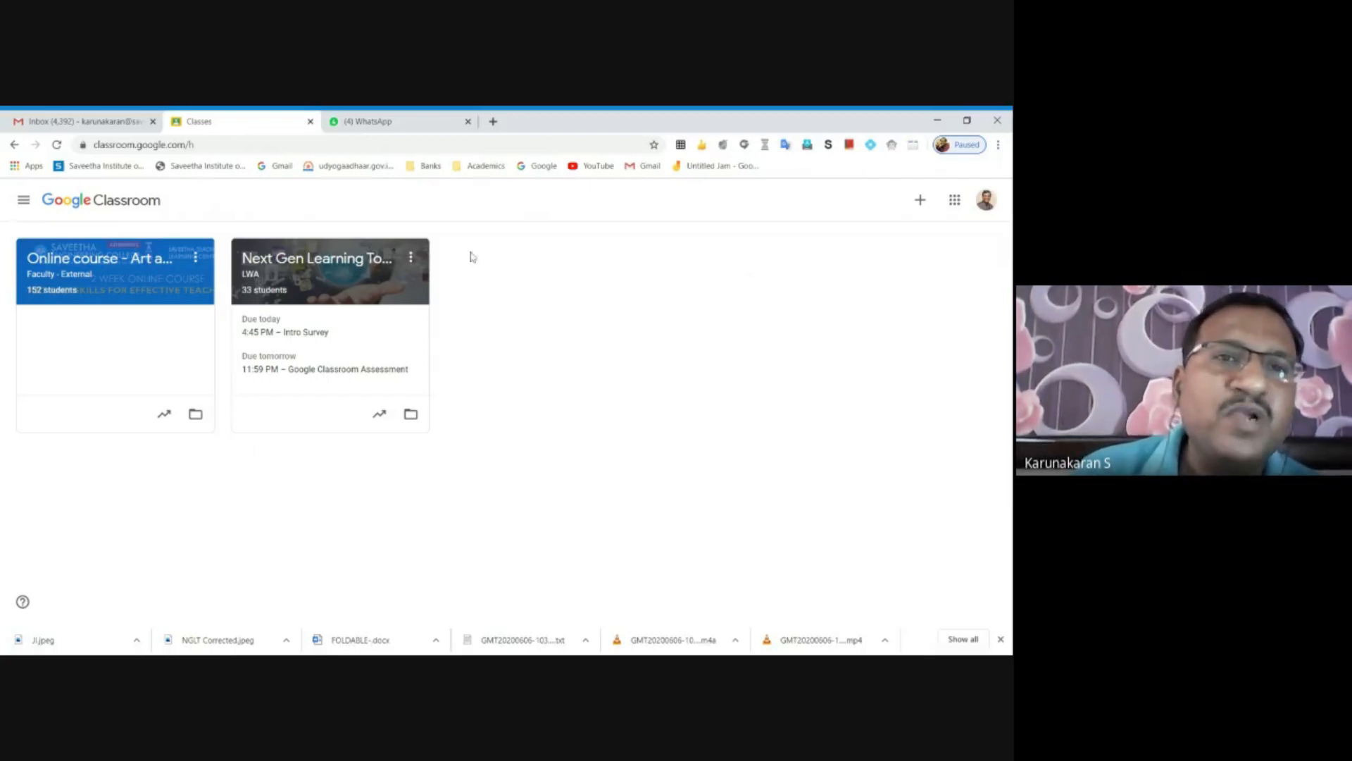
Examine the management options for the Next Gen Learning Tools class and the choices for adding a class
click(414, 258)
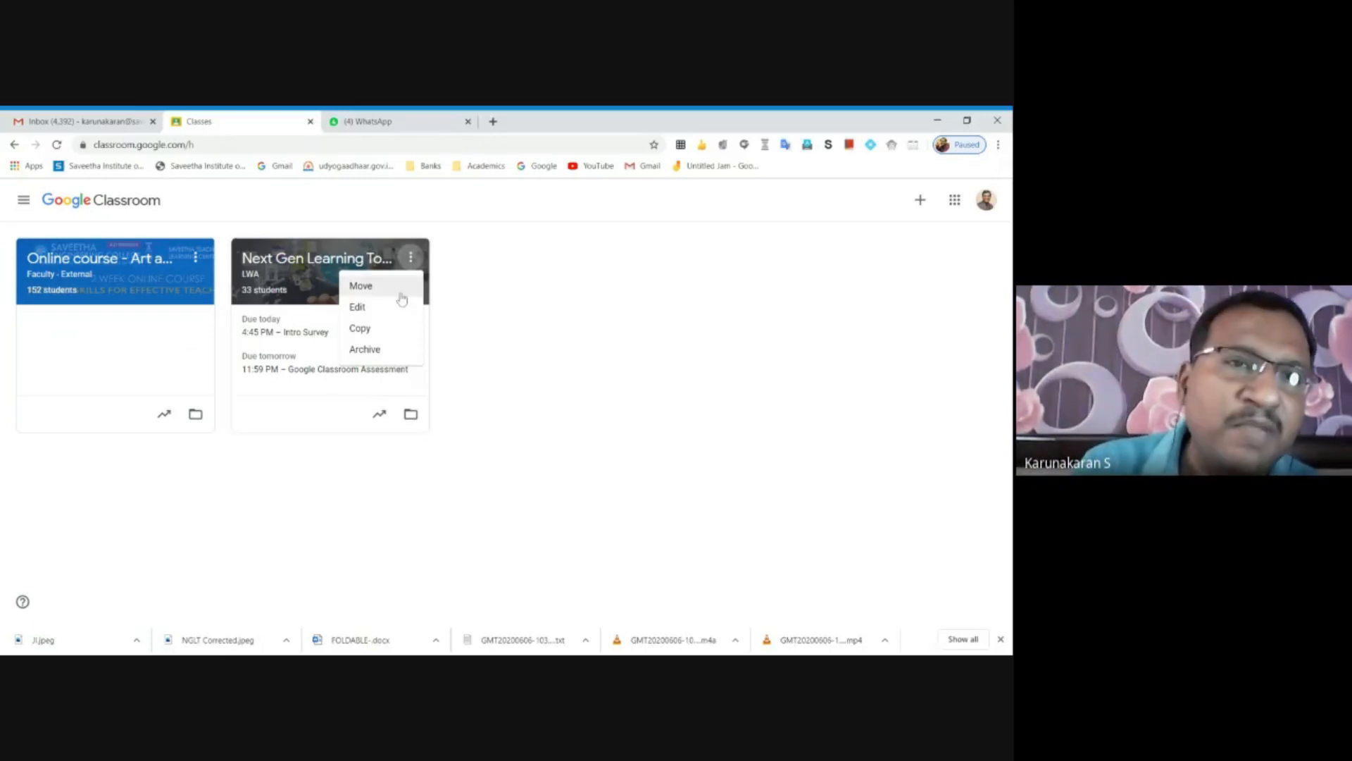
click(555, 391)
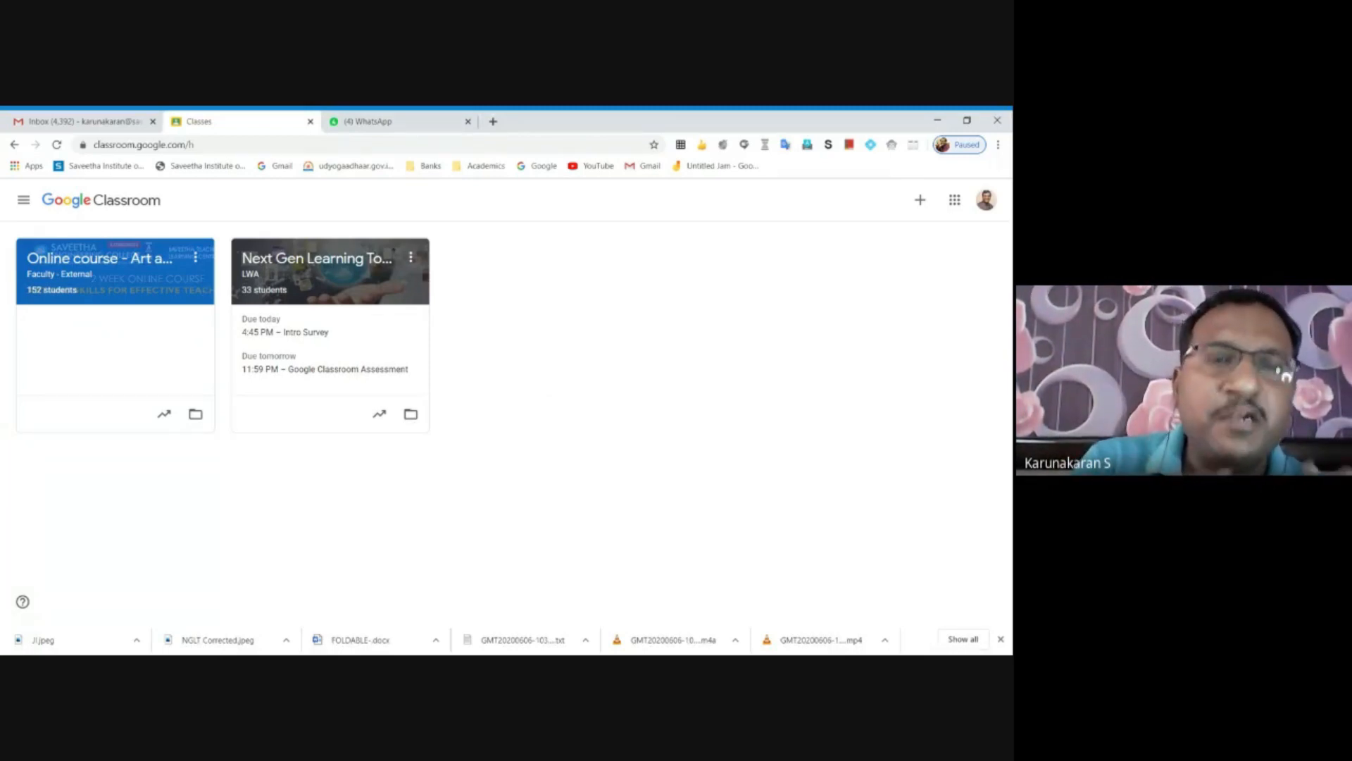
click(410, 257)
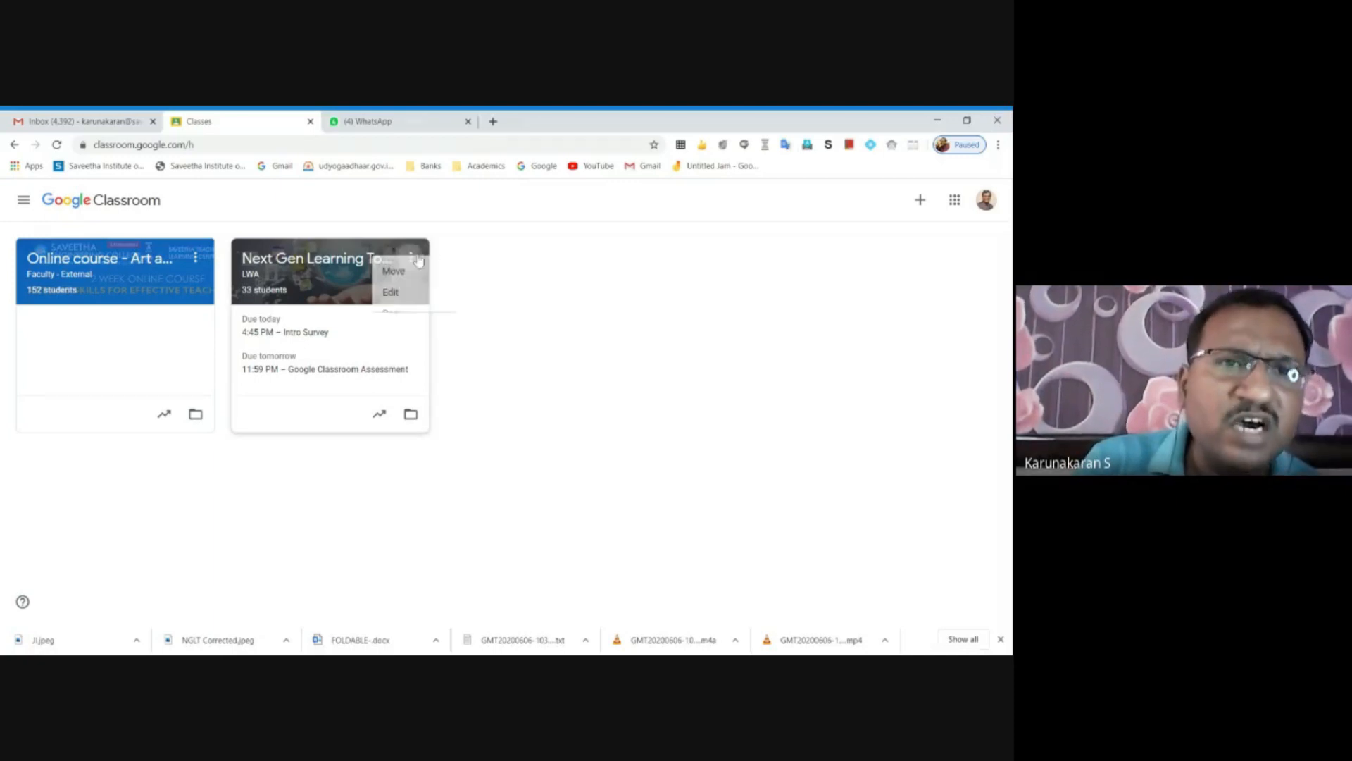
click(555, 405)
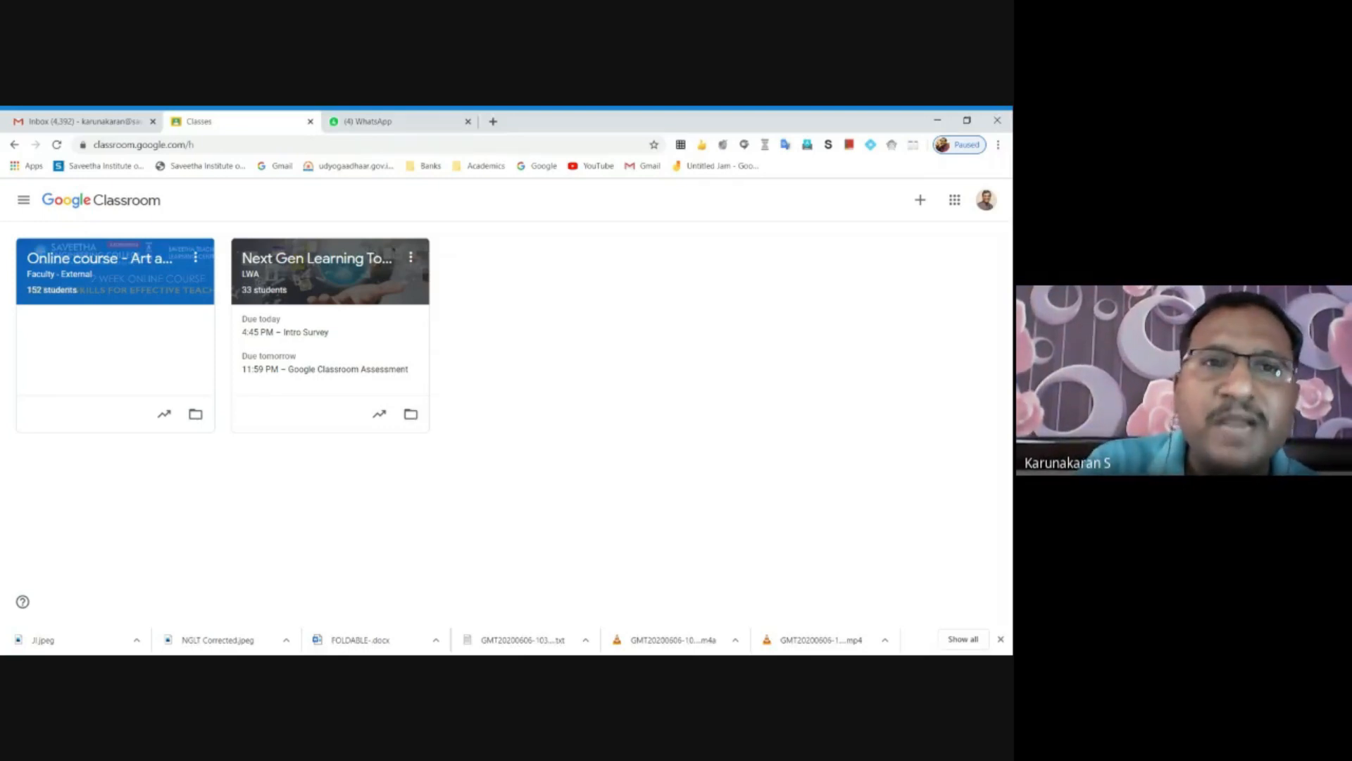
click(411, 258)
click(529, 372)
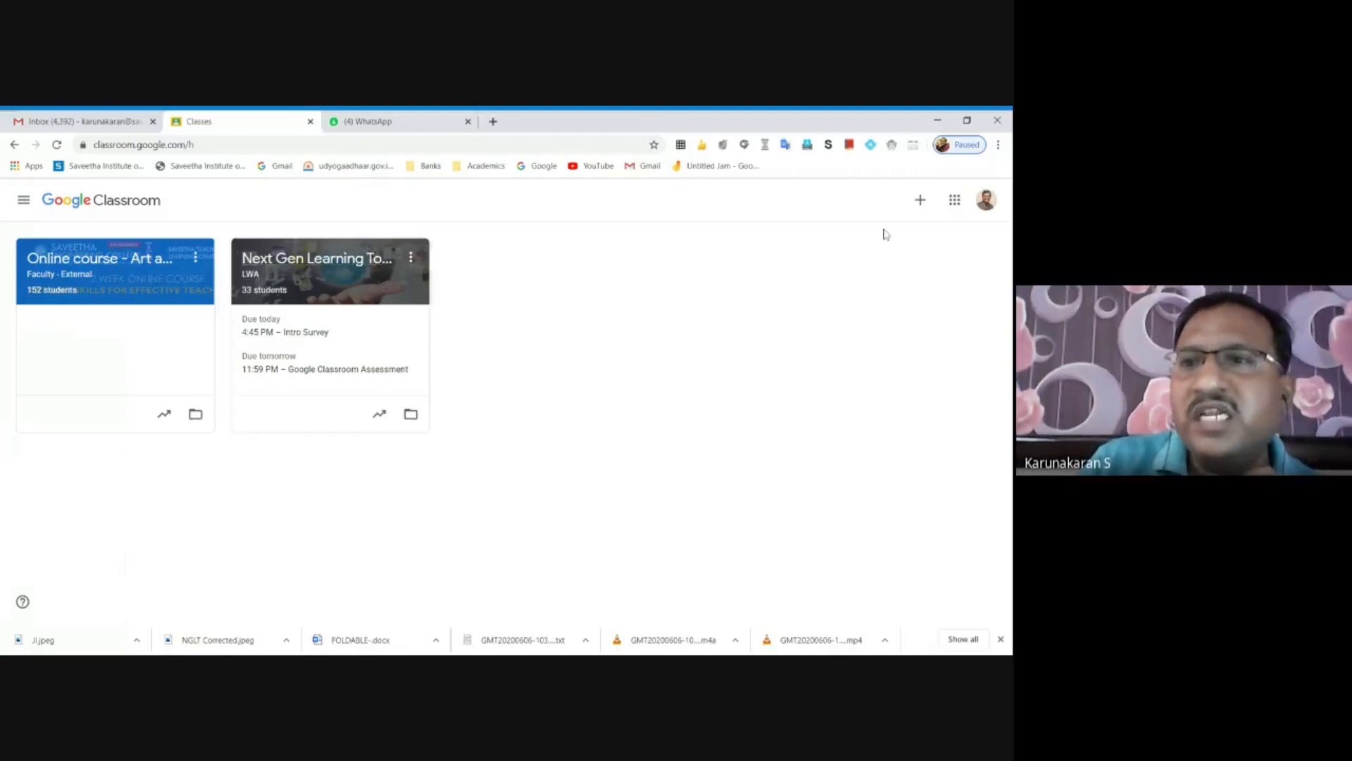
click(919, 200)
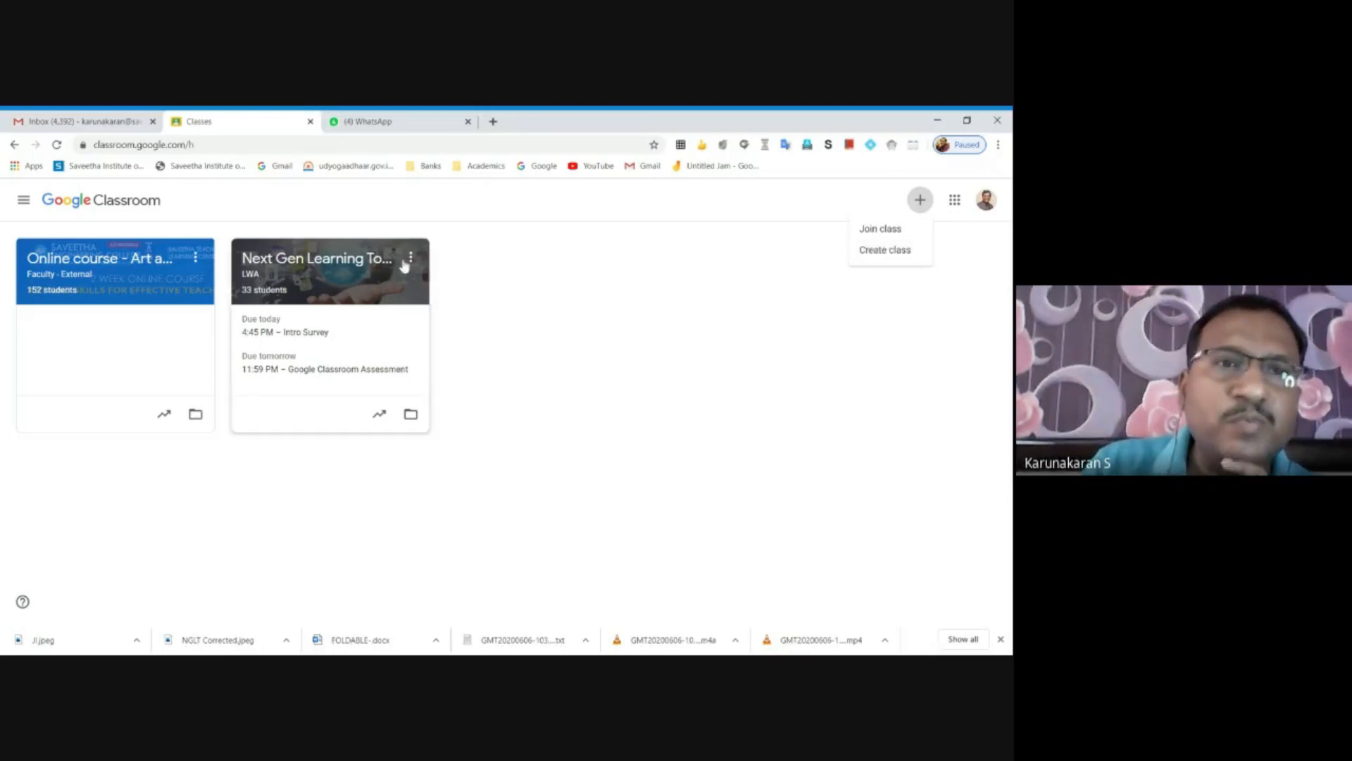
Open the Next Gen Learning Tools class and look through the questions, assignments and announcements posted in its stream
click(335, 259)
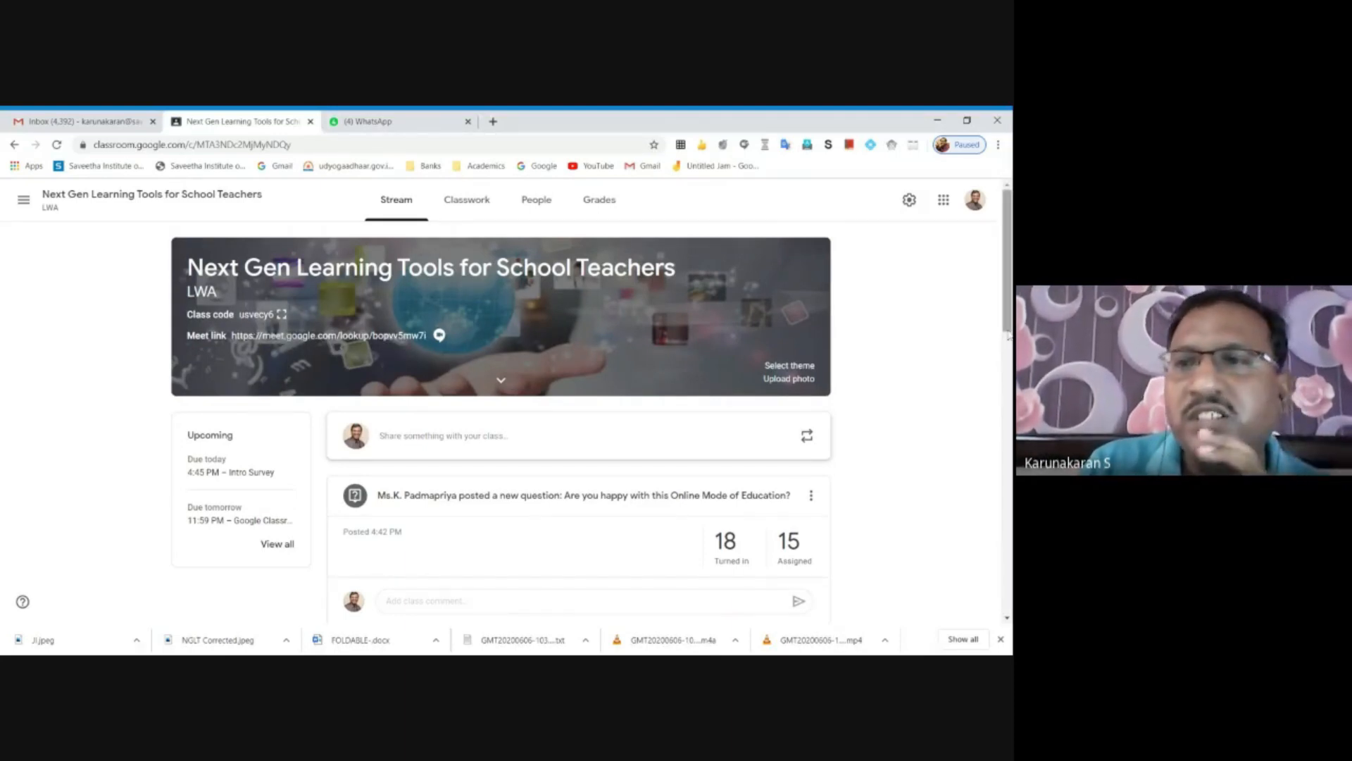
scroll(1010, 292, down, 1)
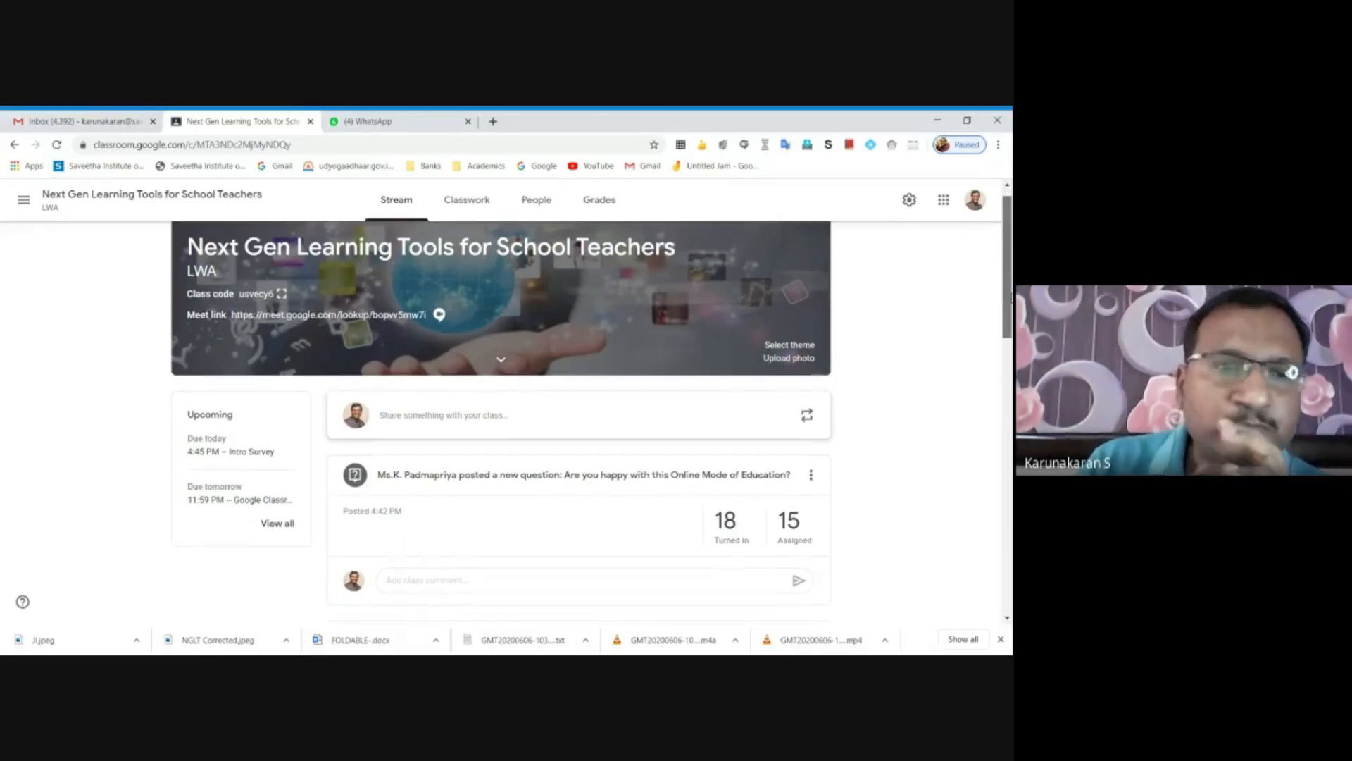
scroll(1009, 292, down, 3)
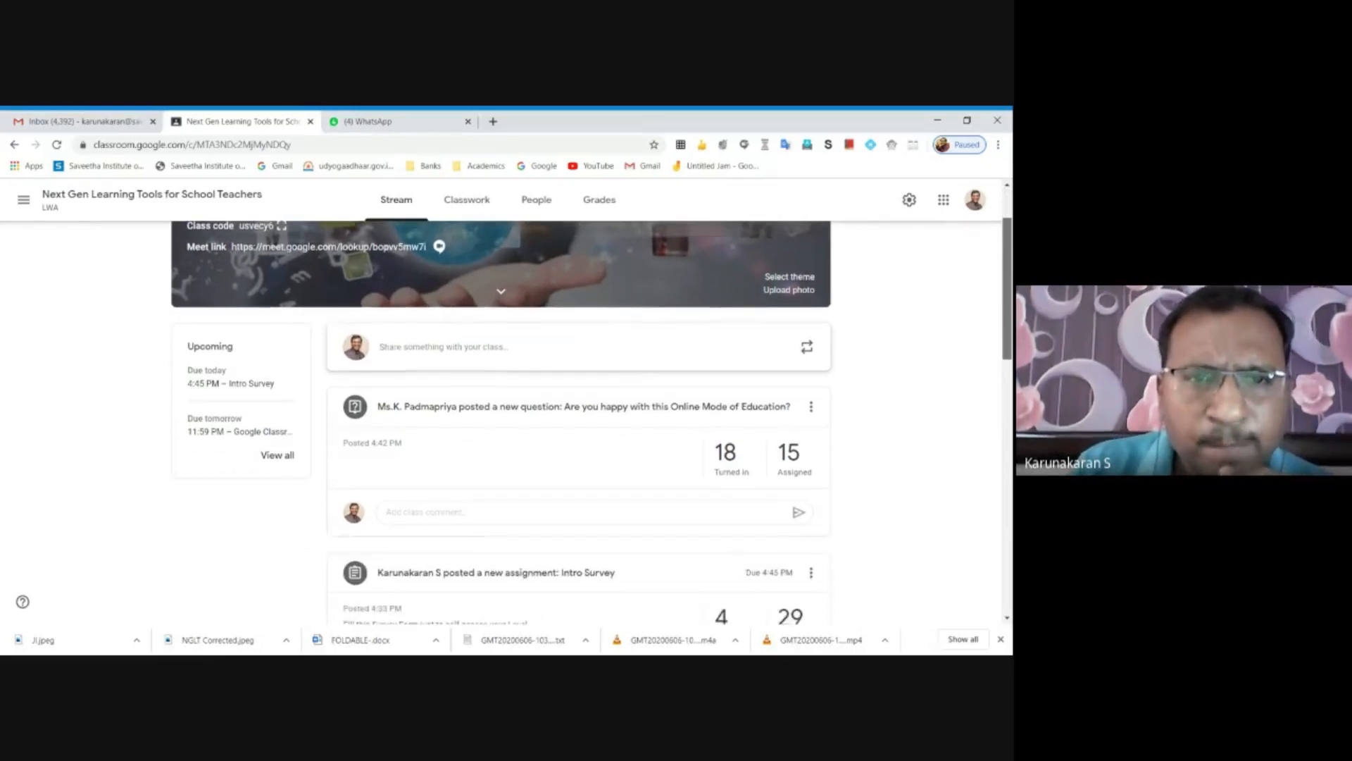
drag(1008, 342, 1008, 476)
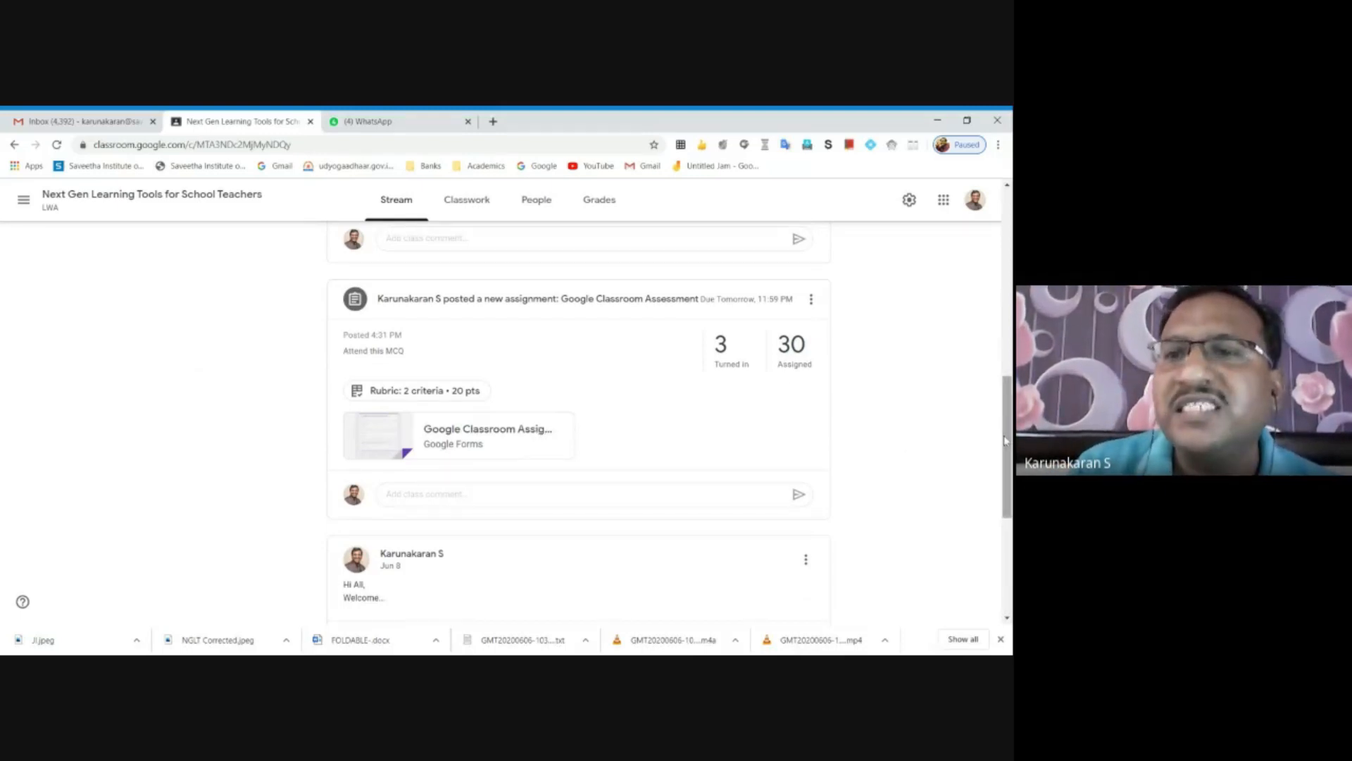
drag(1009, 448, 1010, 352)
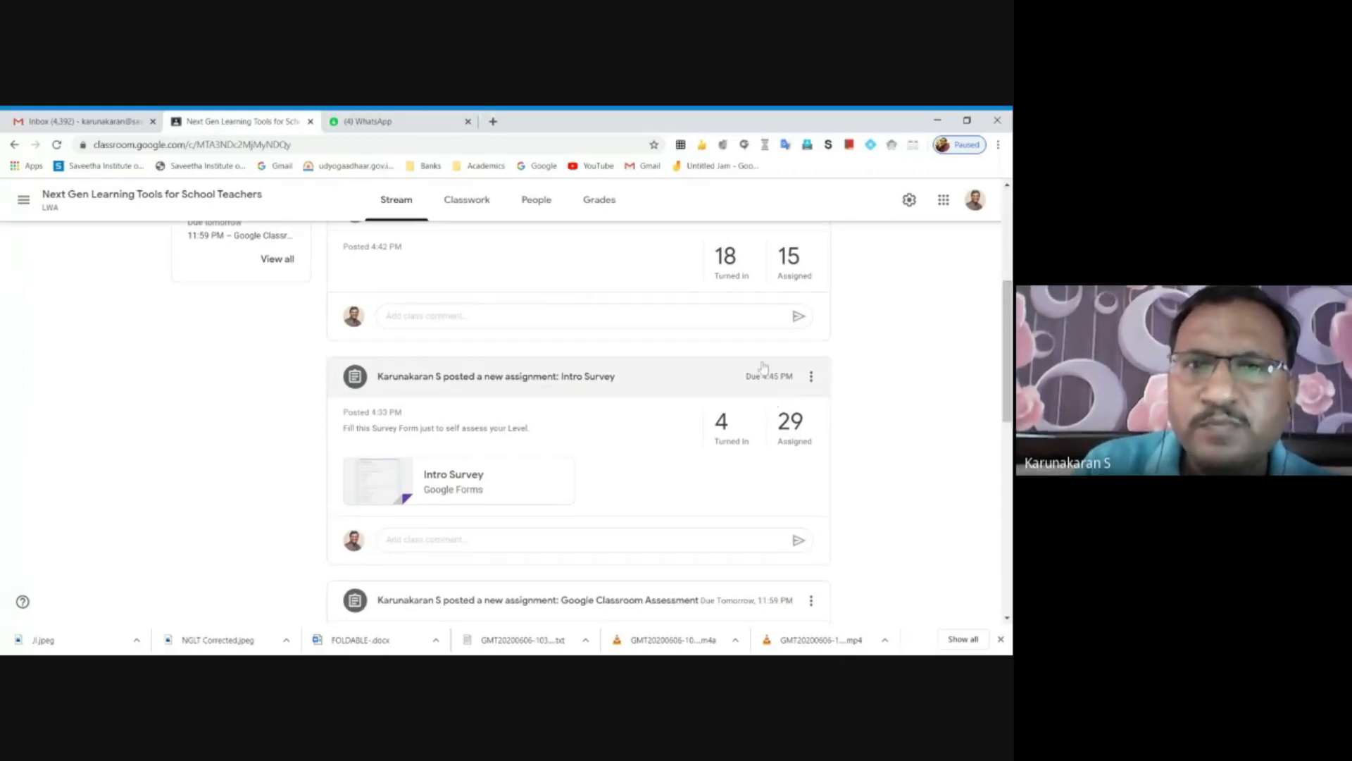
scroll(1005, 301, up, 2)
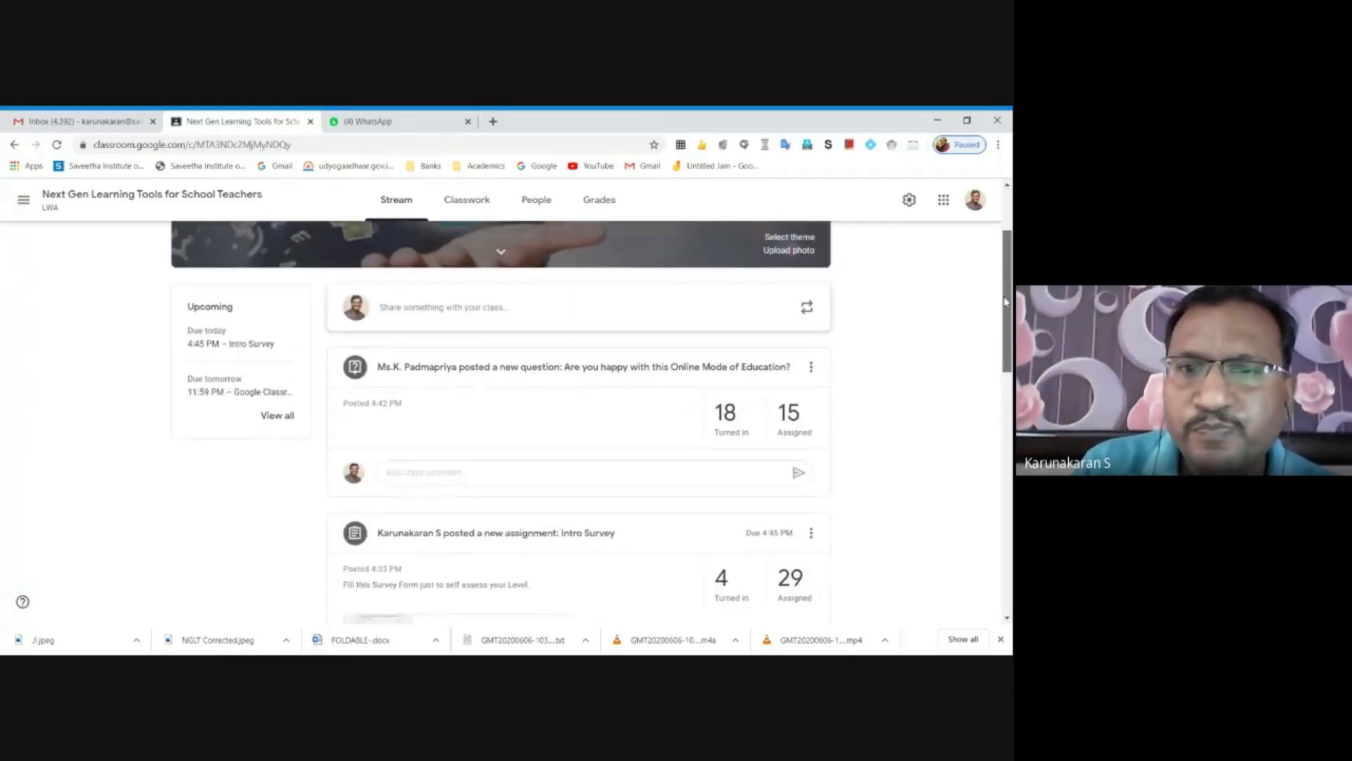
scroll(1006, 302, down, 1)
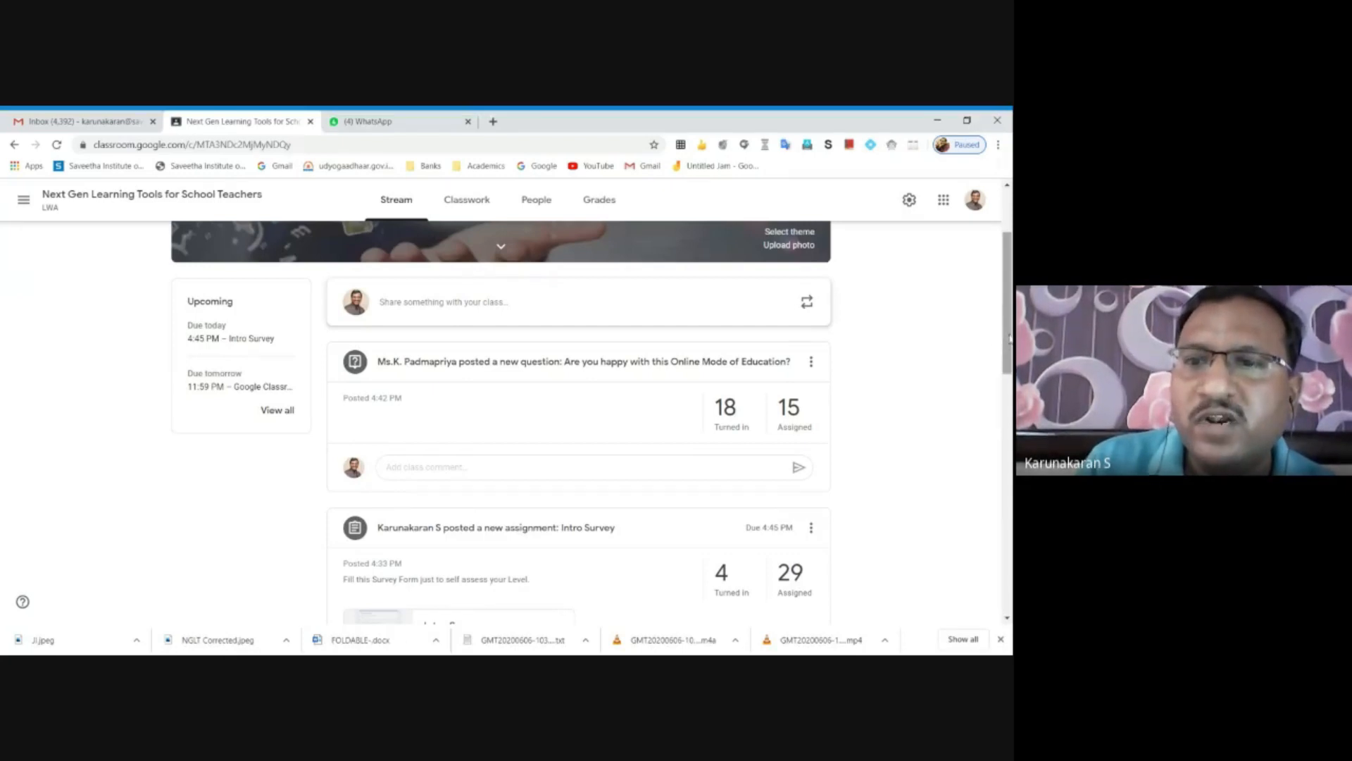
drag(1009, 338, 1008, 324)
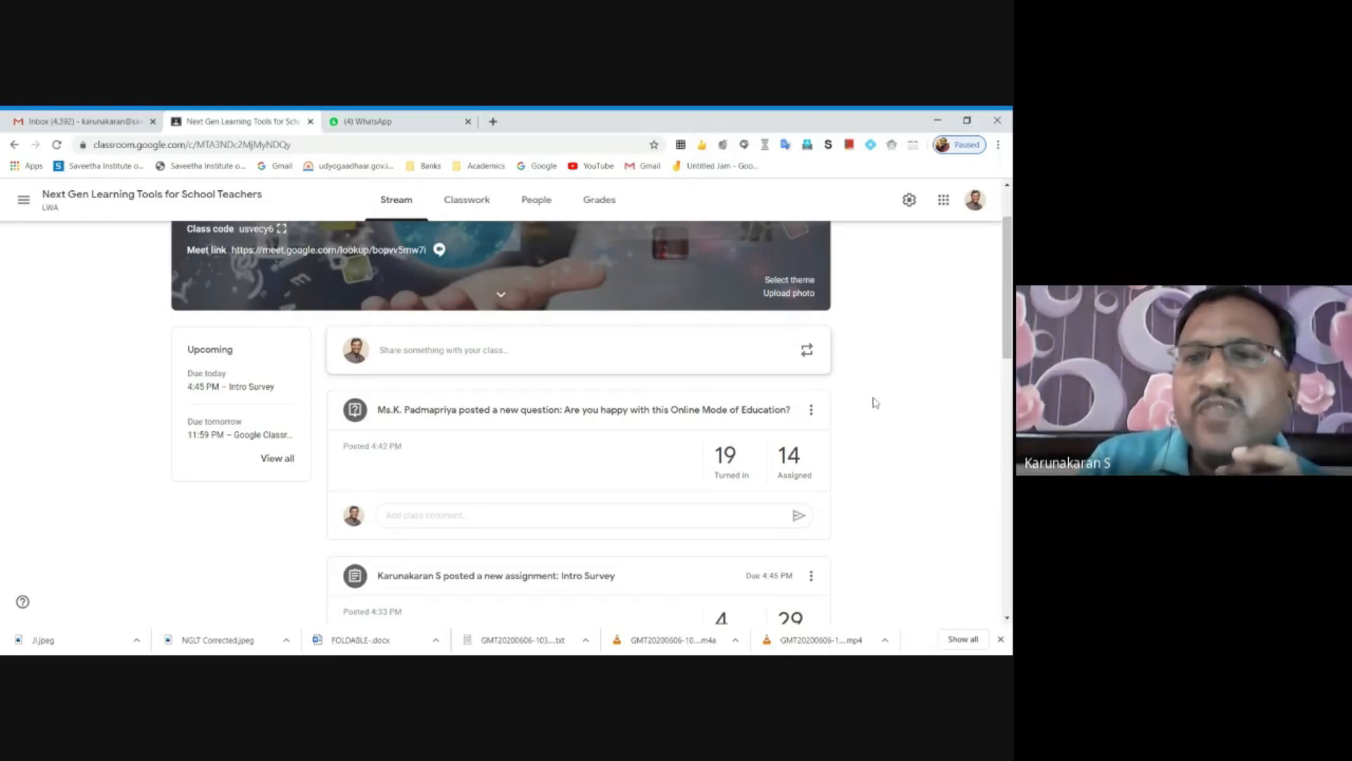
scroll(1007, 281, up, 2)
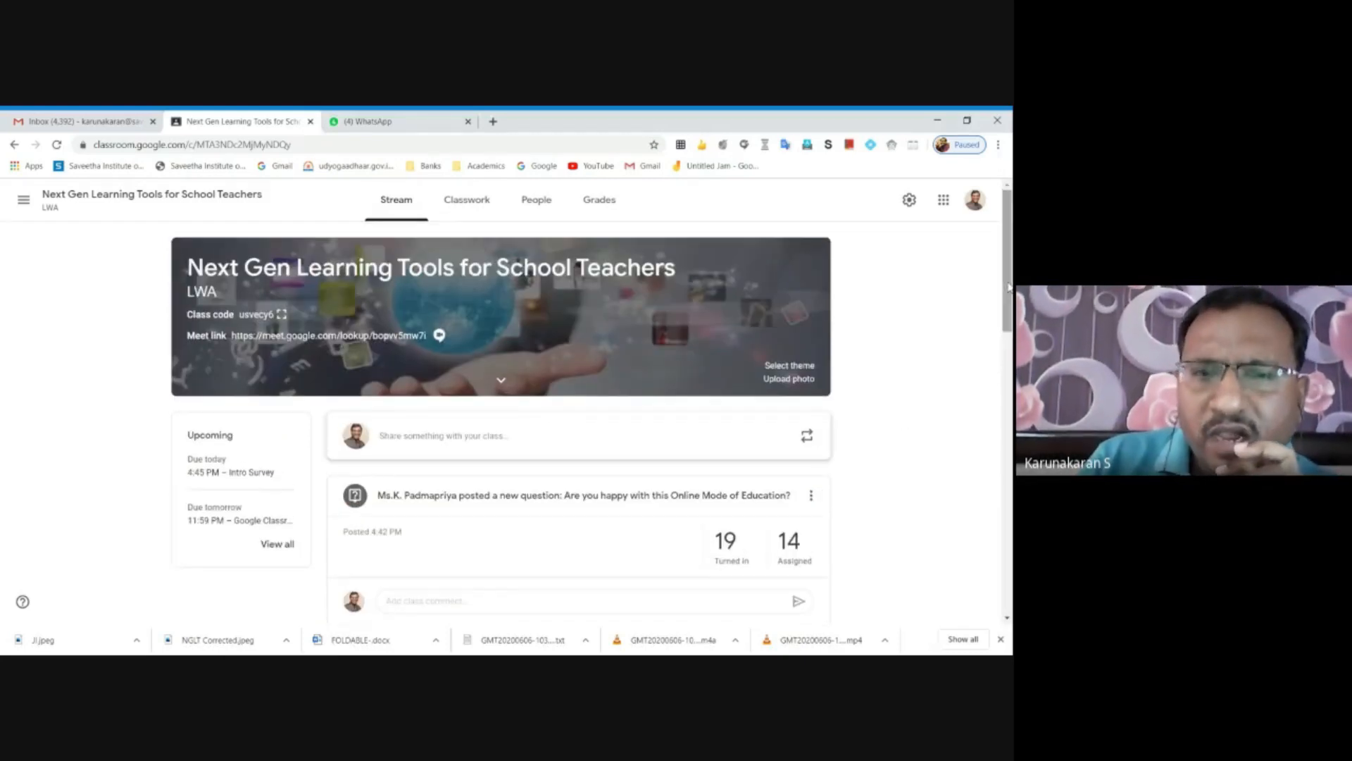
Review the class settings, including the choices for who can post or comment on the stream, and leave them without saving
click(908, 200)
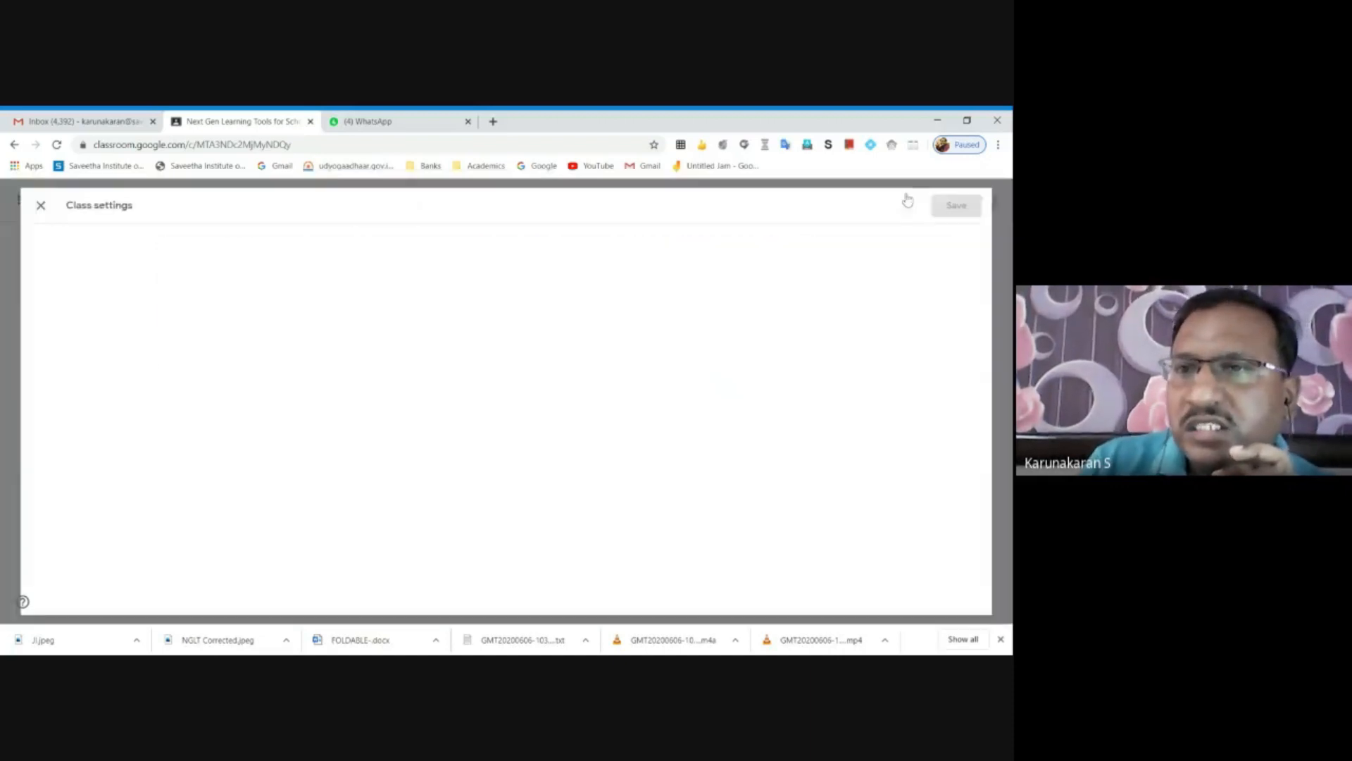
drag(1007, 335, 1007, 464)
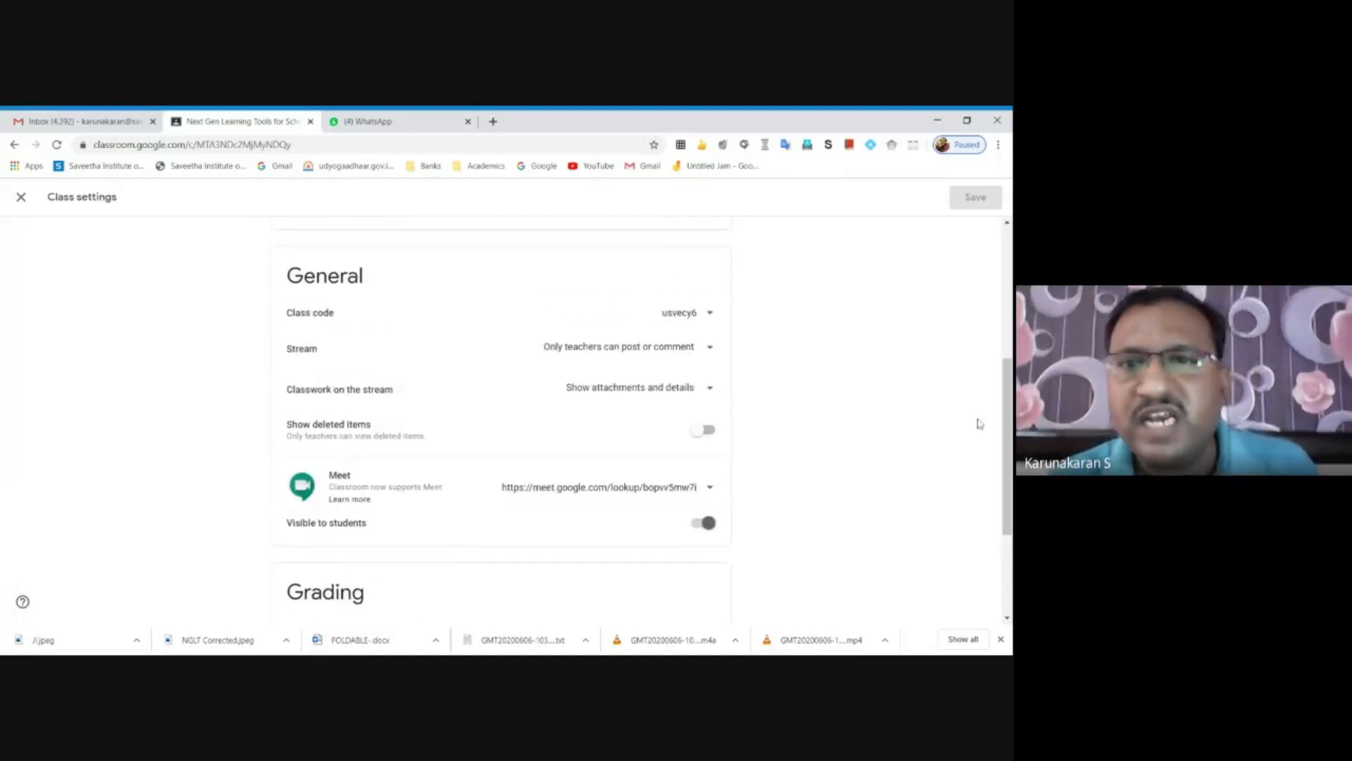
click(711, 350)
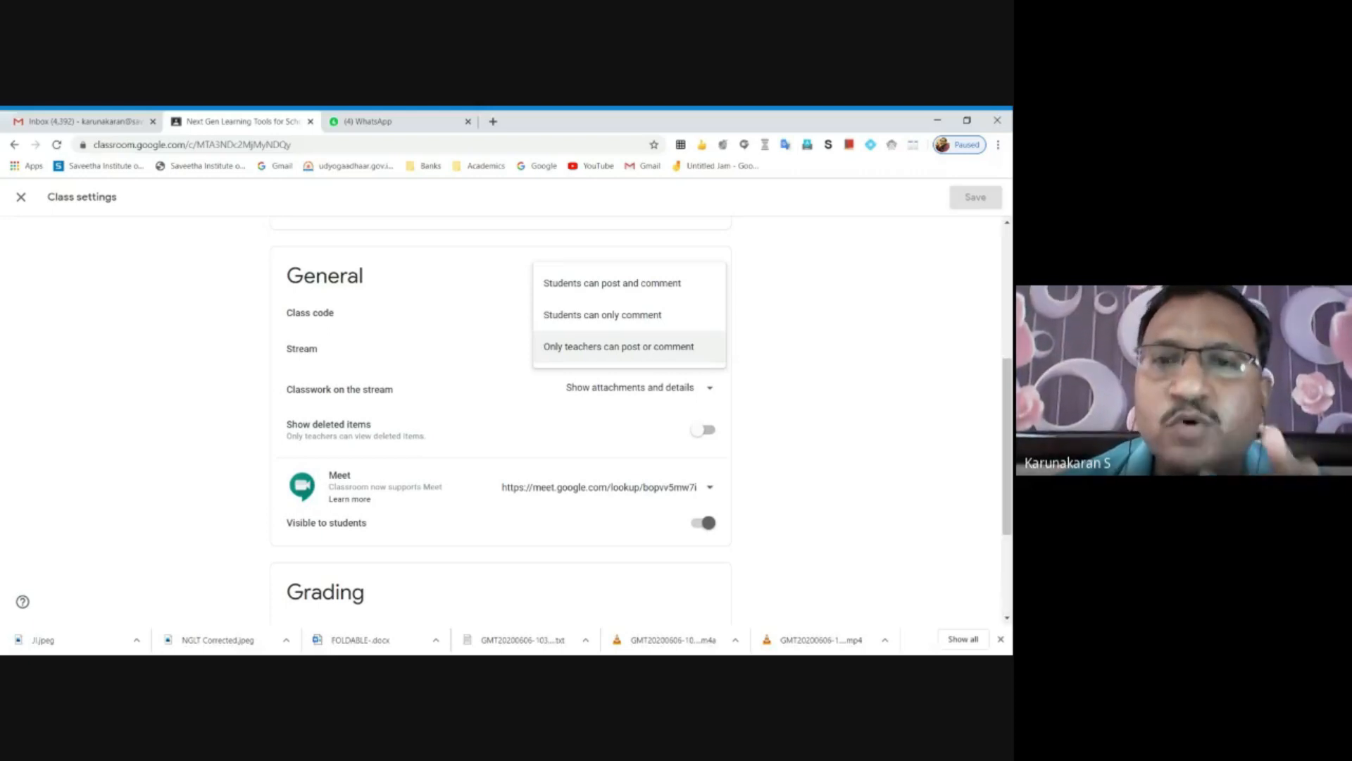
click(893, 339)
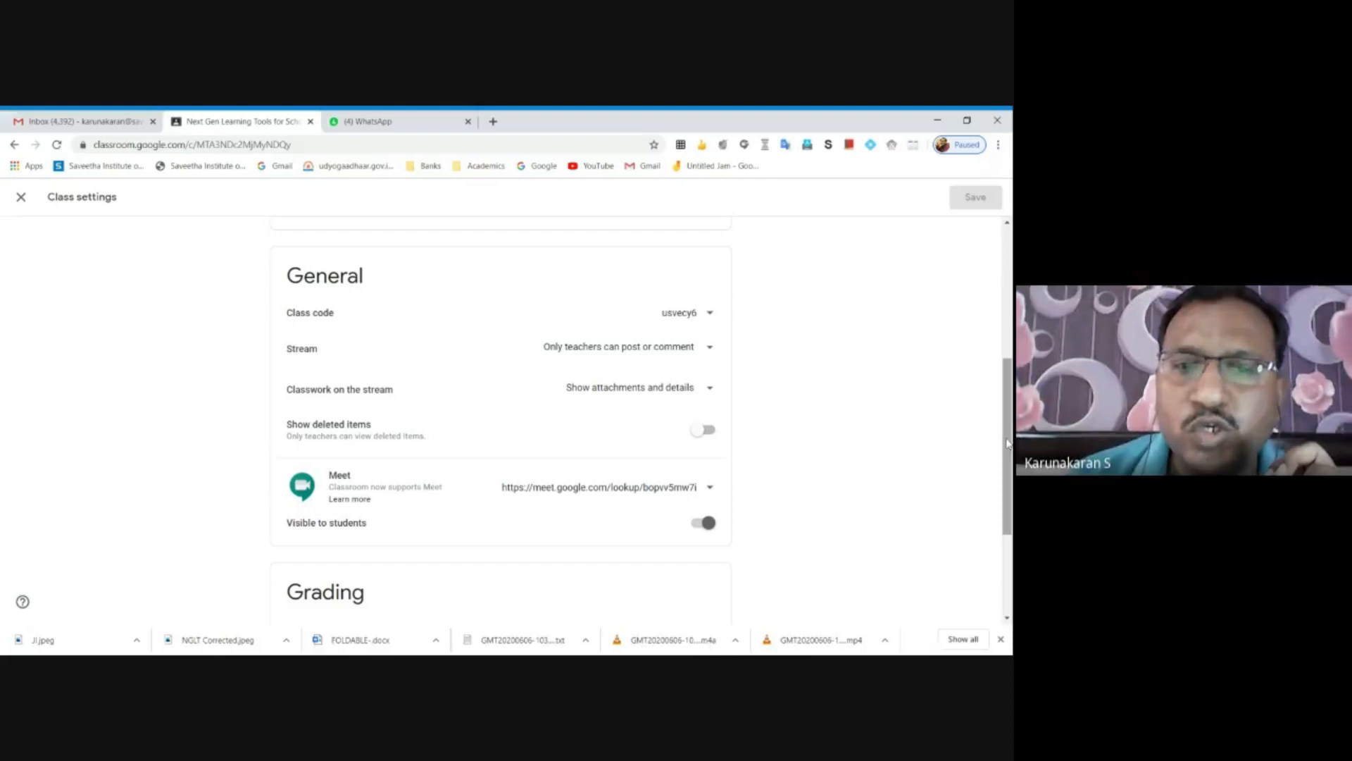
drag(1007, 483, 1009, 318)
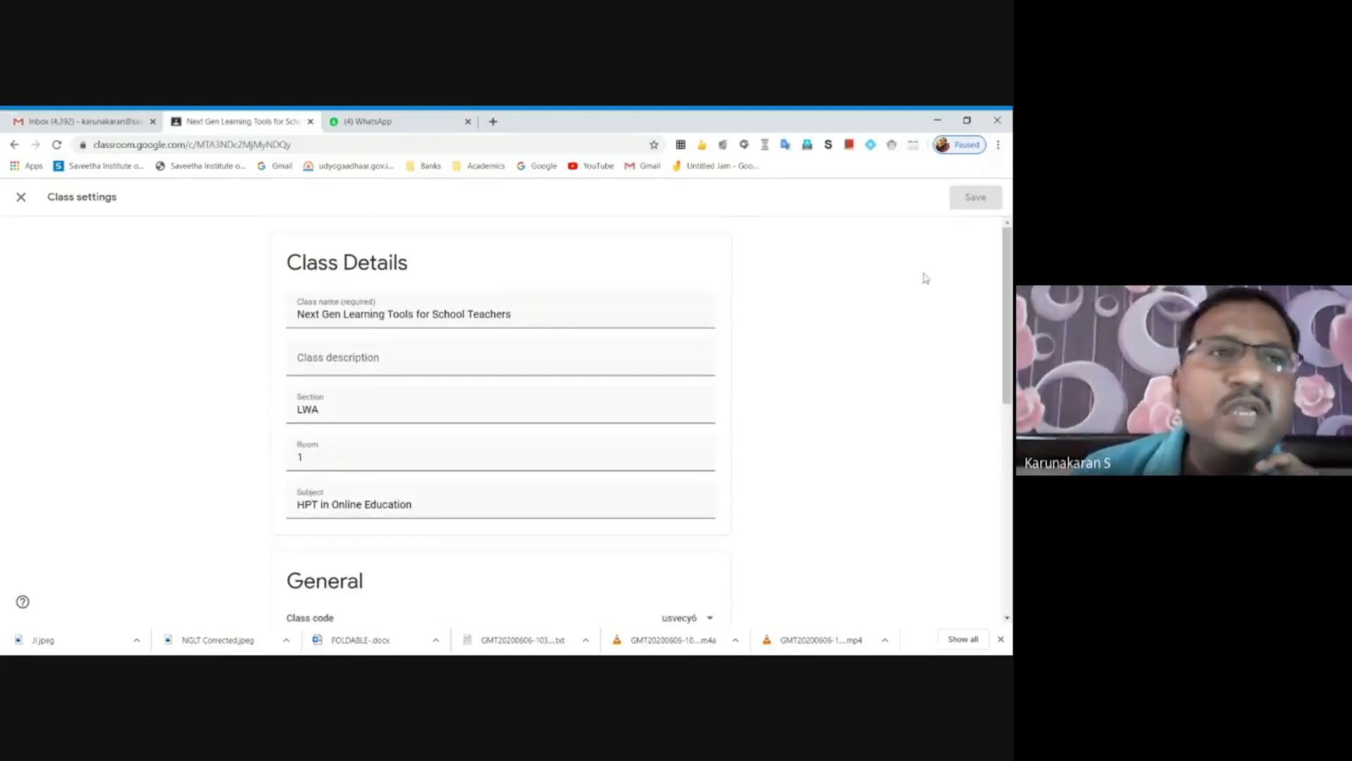
click(21, 198)
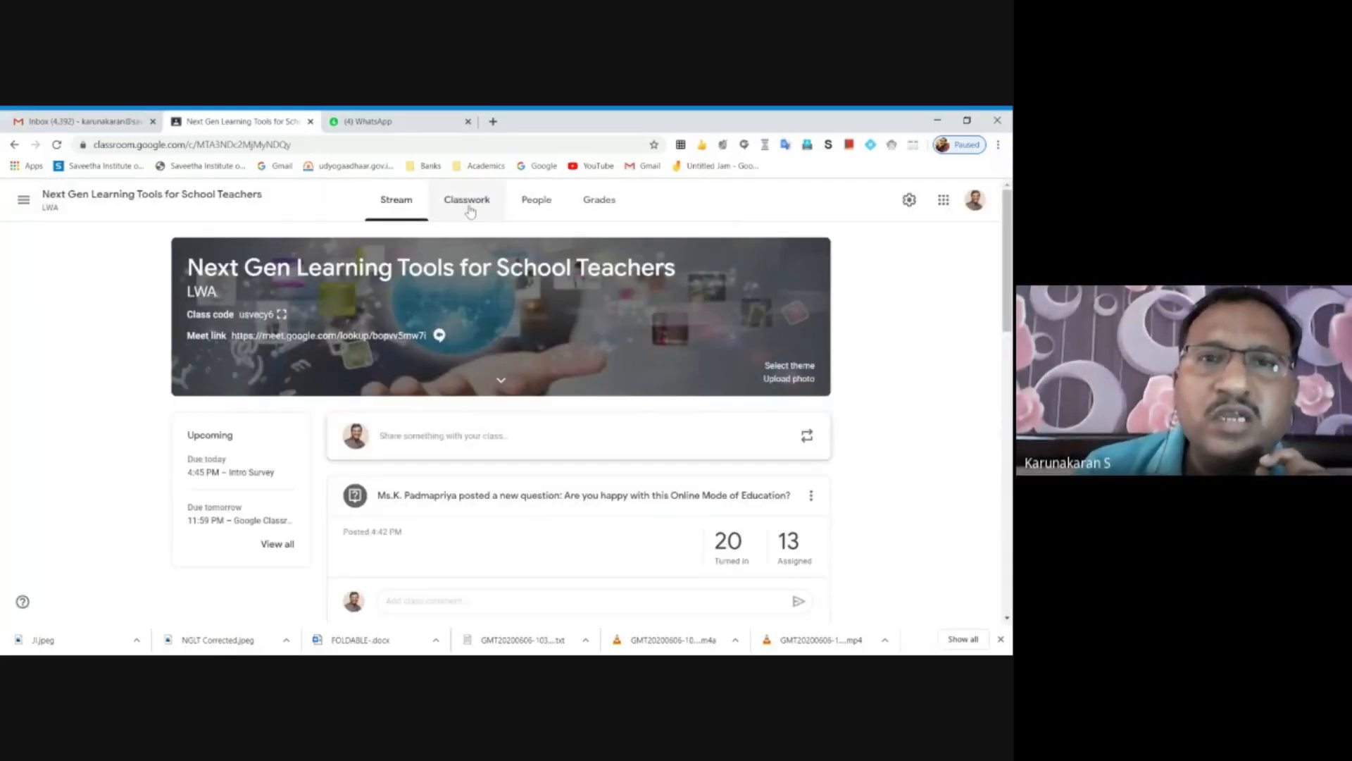
Show all teachers in the class's people list and examine the options available for the first co-teacher
click(537, 205)
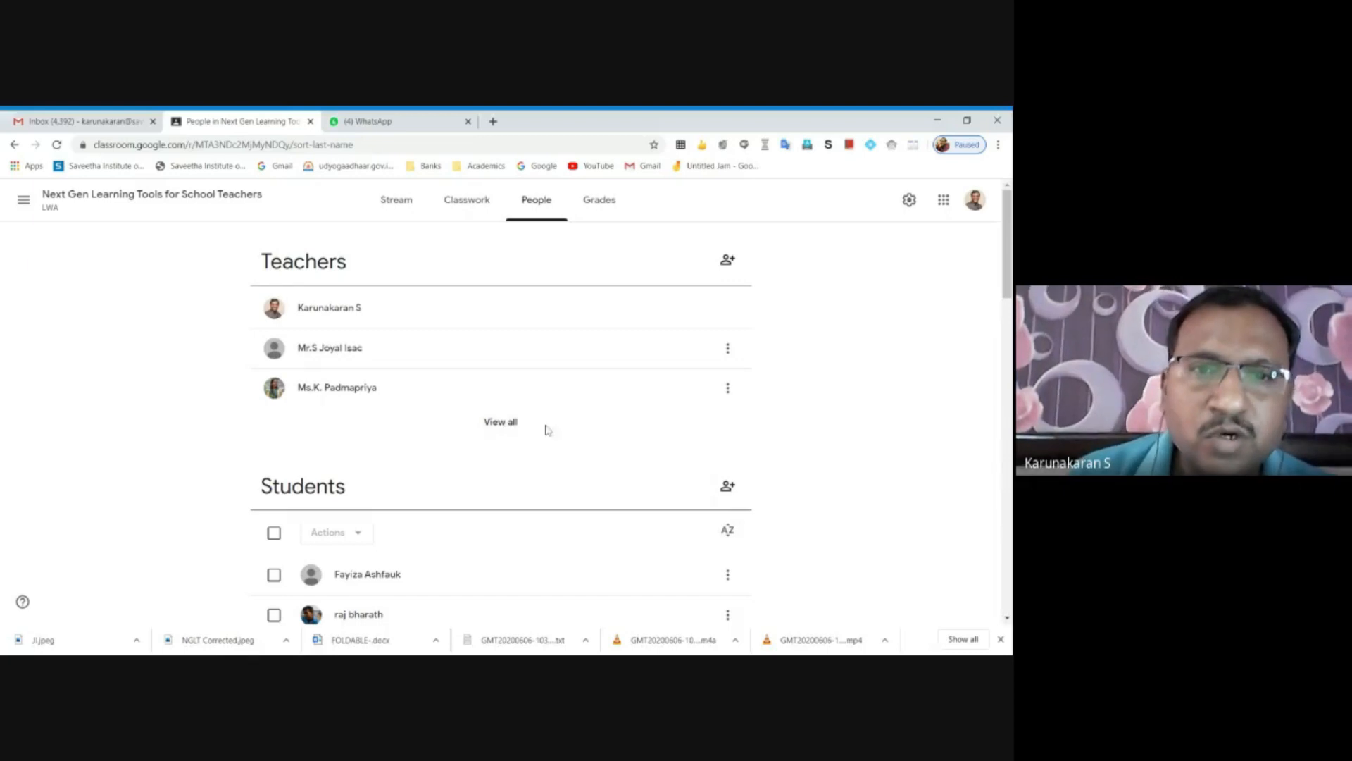
click(500, 422)
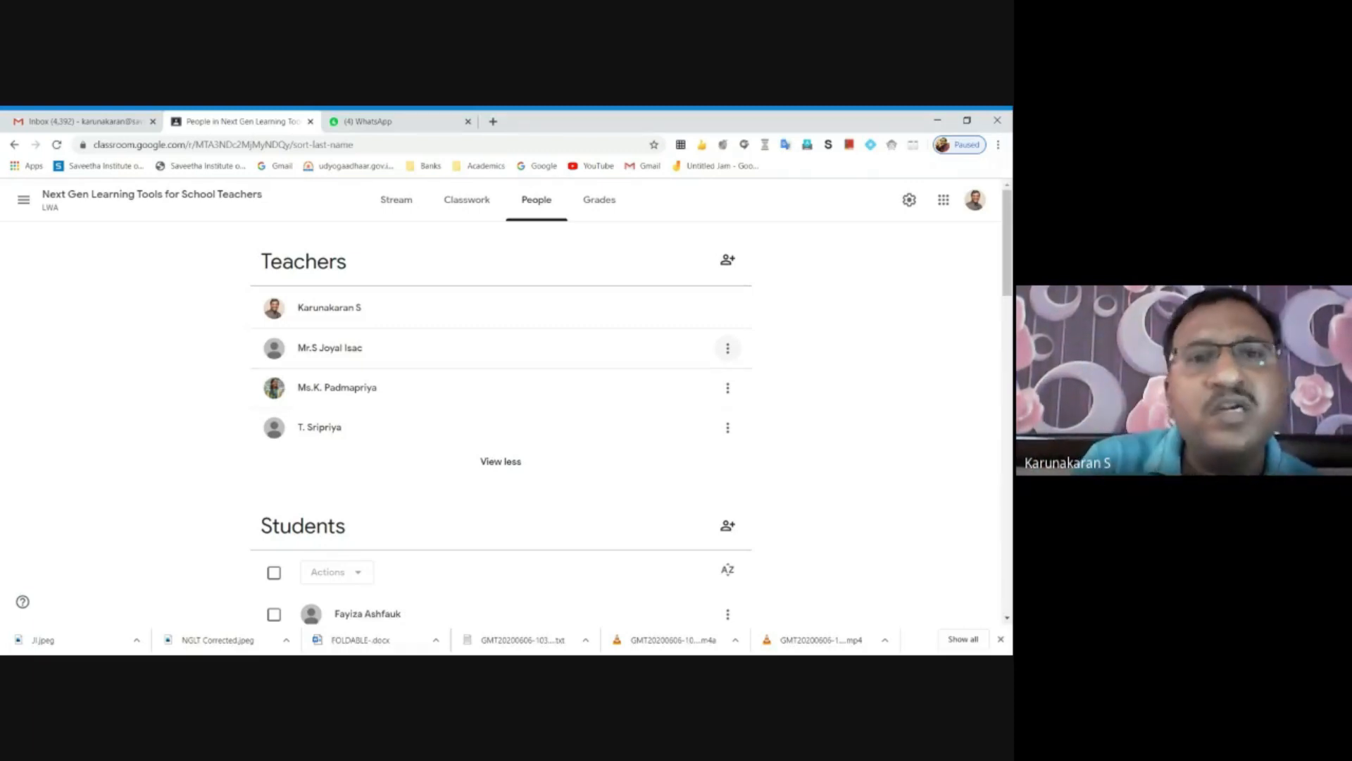
click(726, 349)
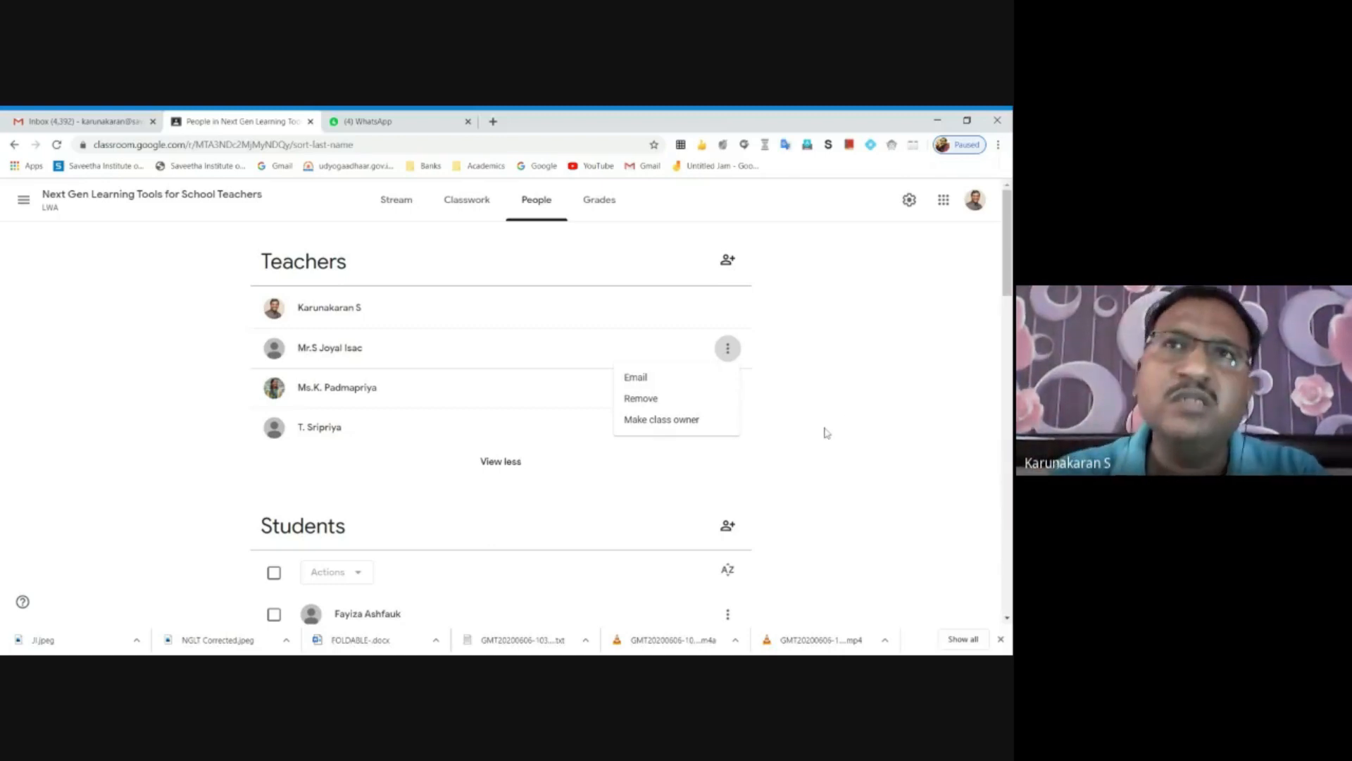
click(832, 390)
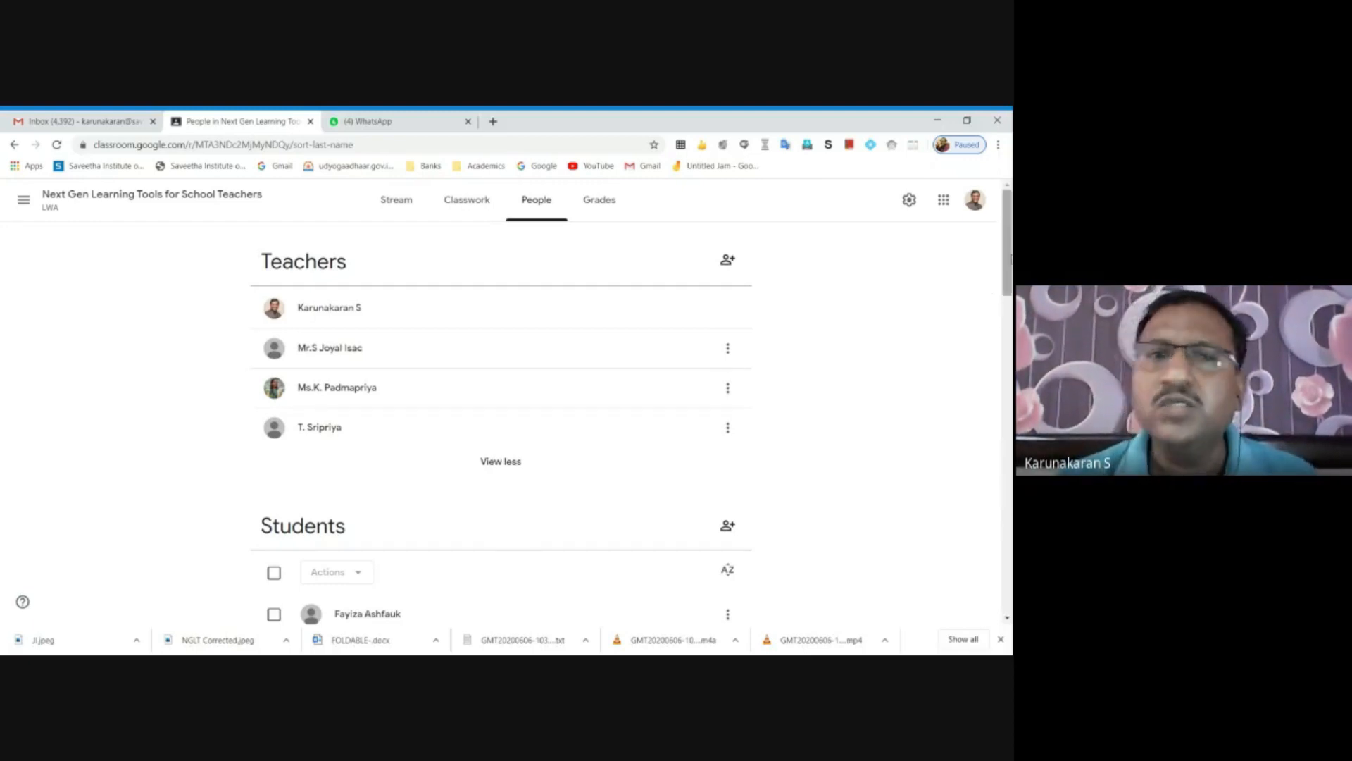
Inspect the form for inviting students, cancel it, and look through the class's student list
scroll(1010, 257, down, 1)
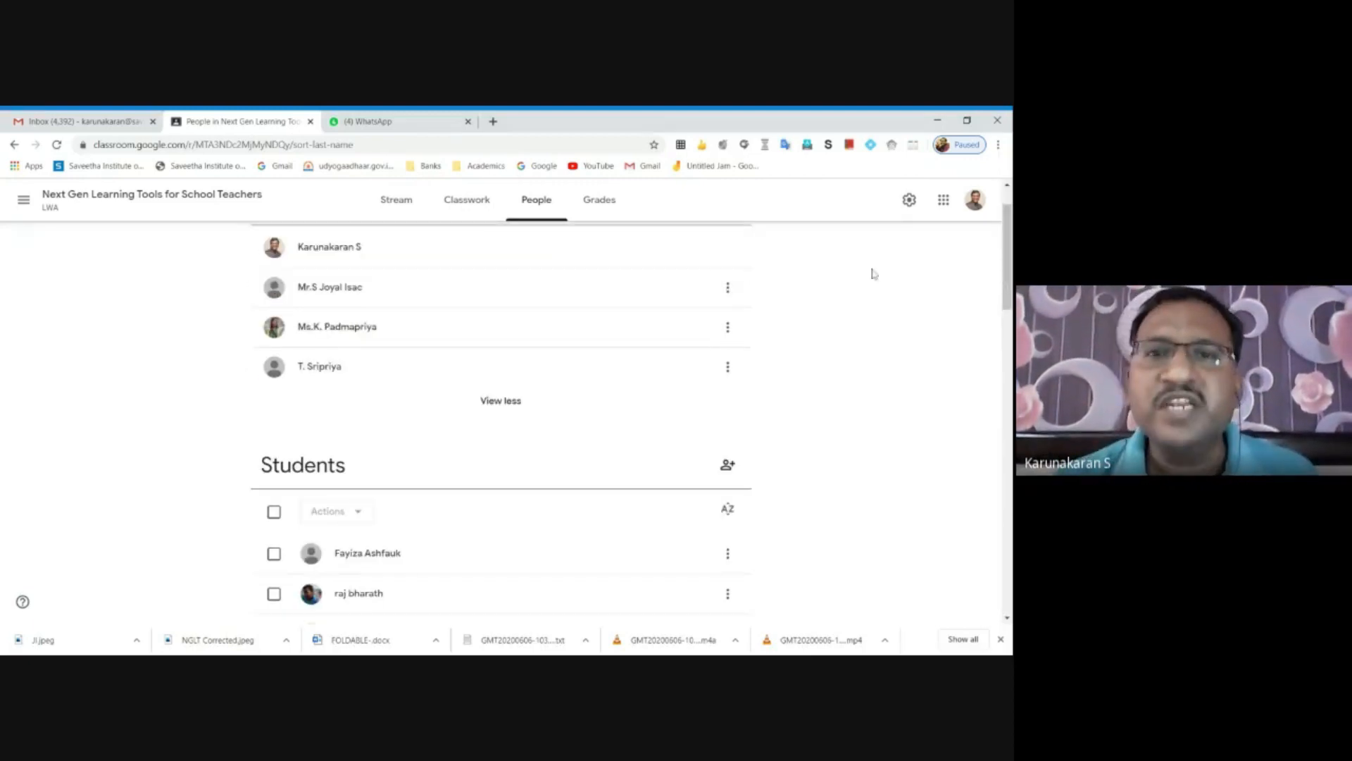
mouse_move(1007, 282)
mouse_down()
mouse_move(1007, 357)
mouse_move(1007, 305)
mouse_up()
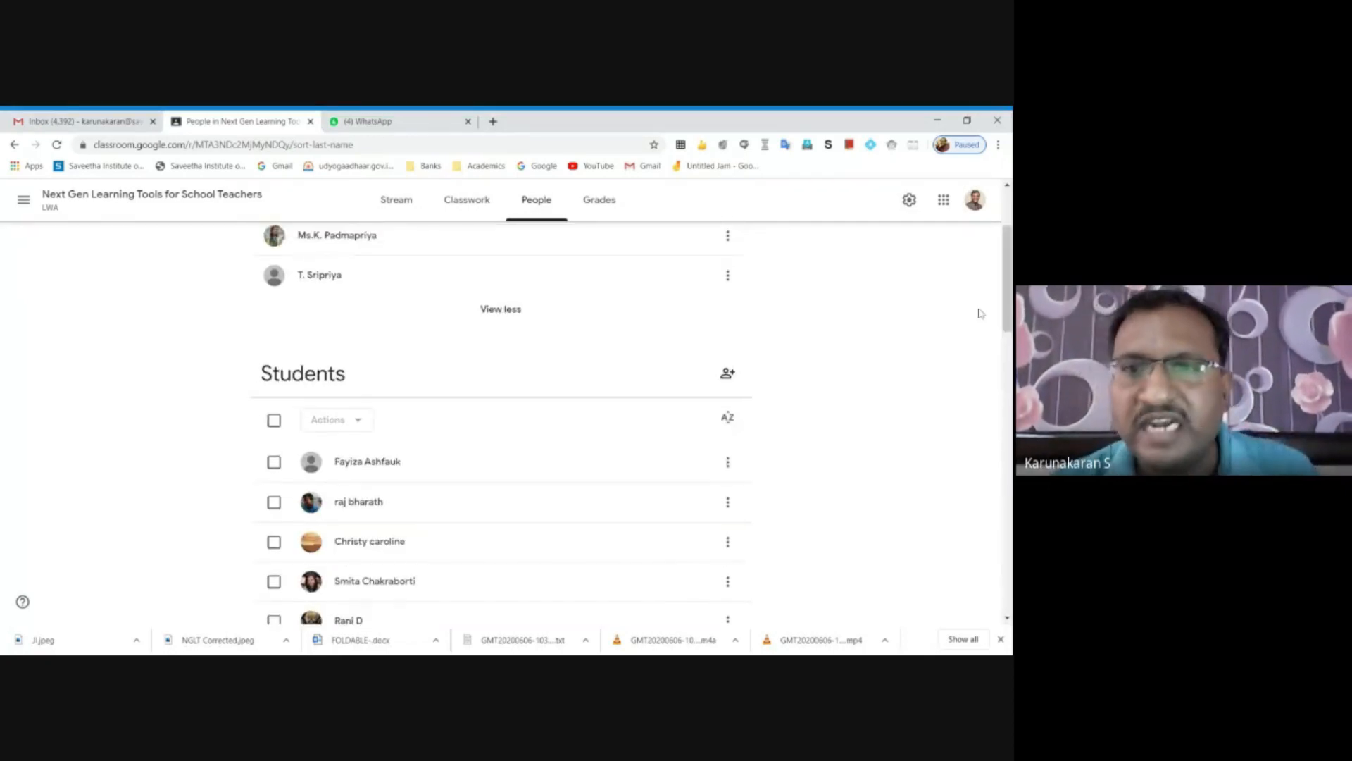
click(730, 374)
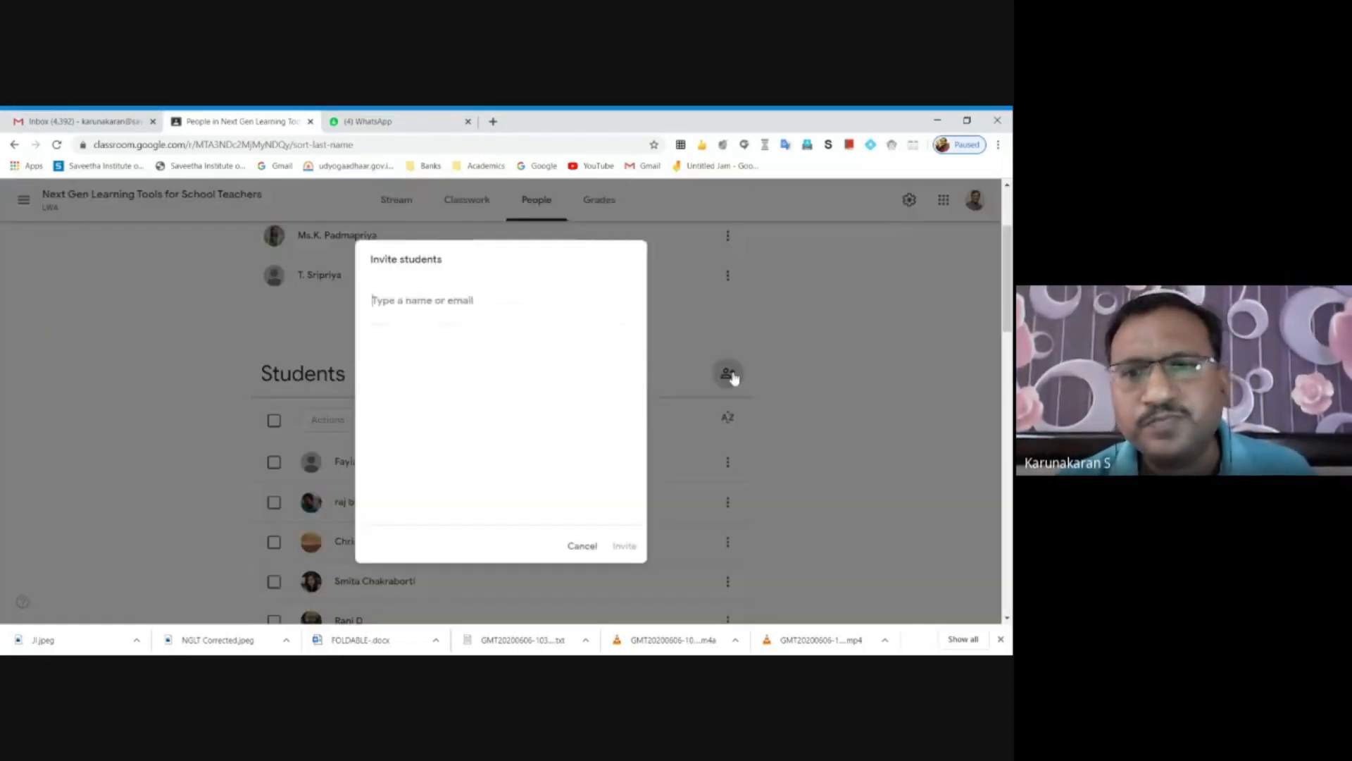
click(584, 550)
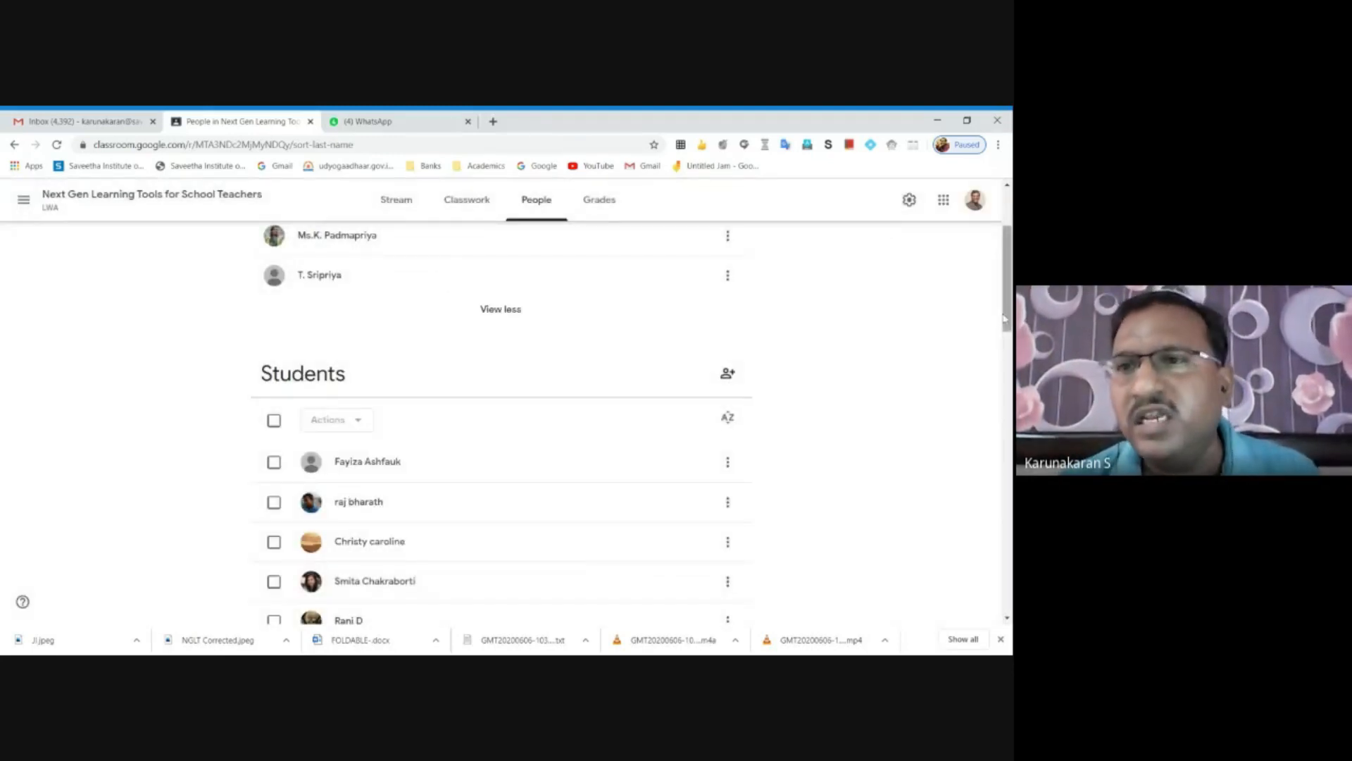
drag(1007, 231, 1007, 372)
drag(1007, 440, 1009, 316)
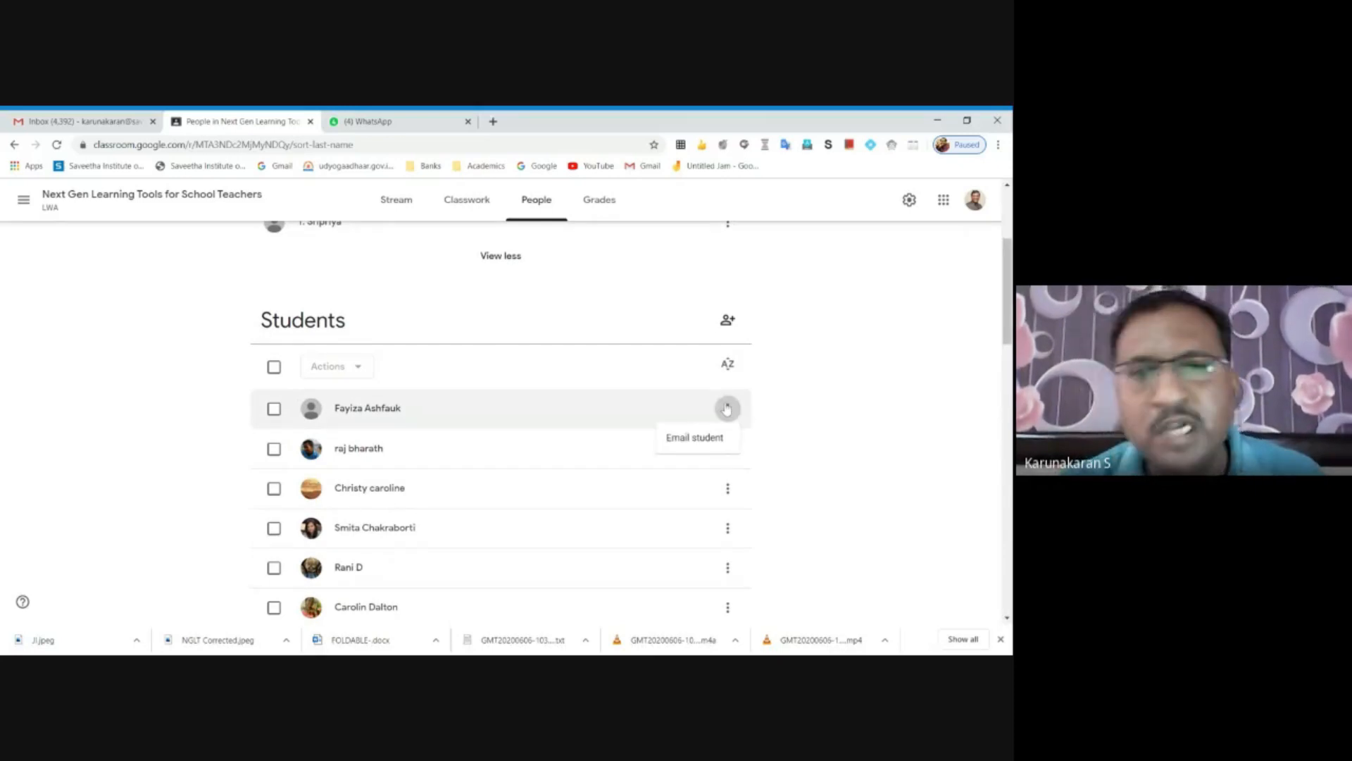
Select the first, third and fifth students in the list, checking which bulk actions are available for selected students
click(271, 410)
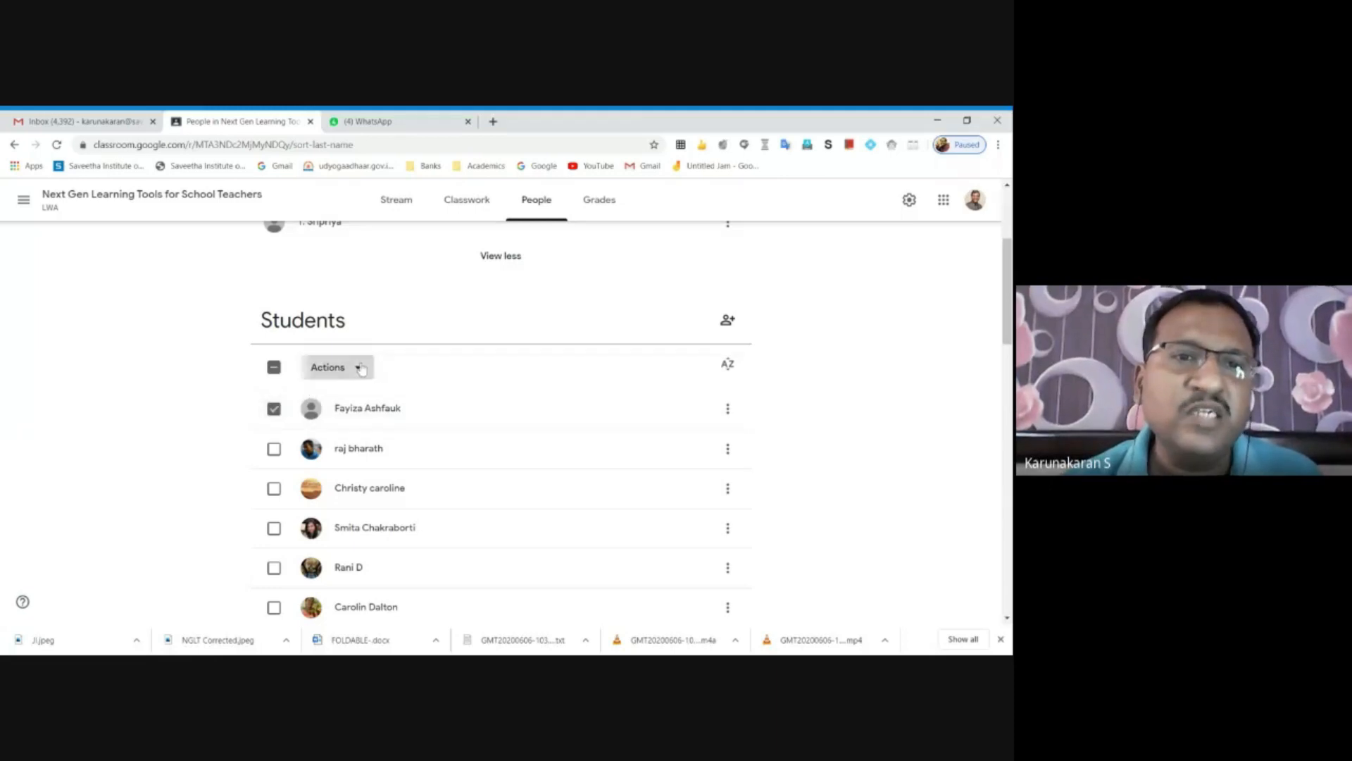
click(361, 369)
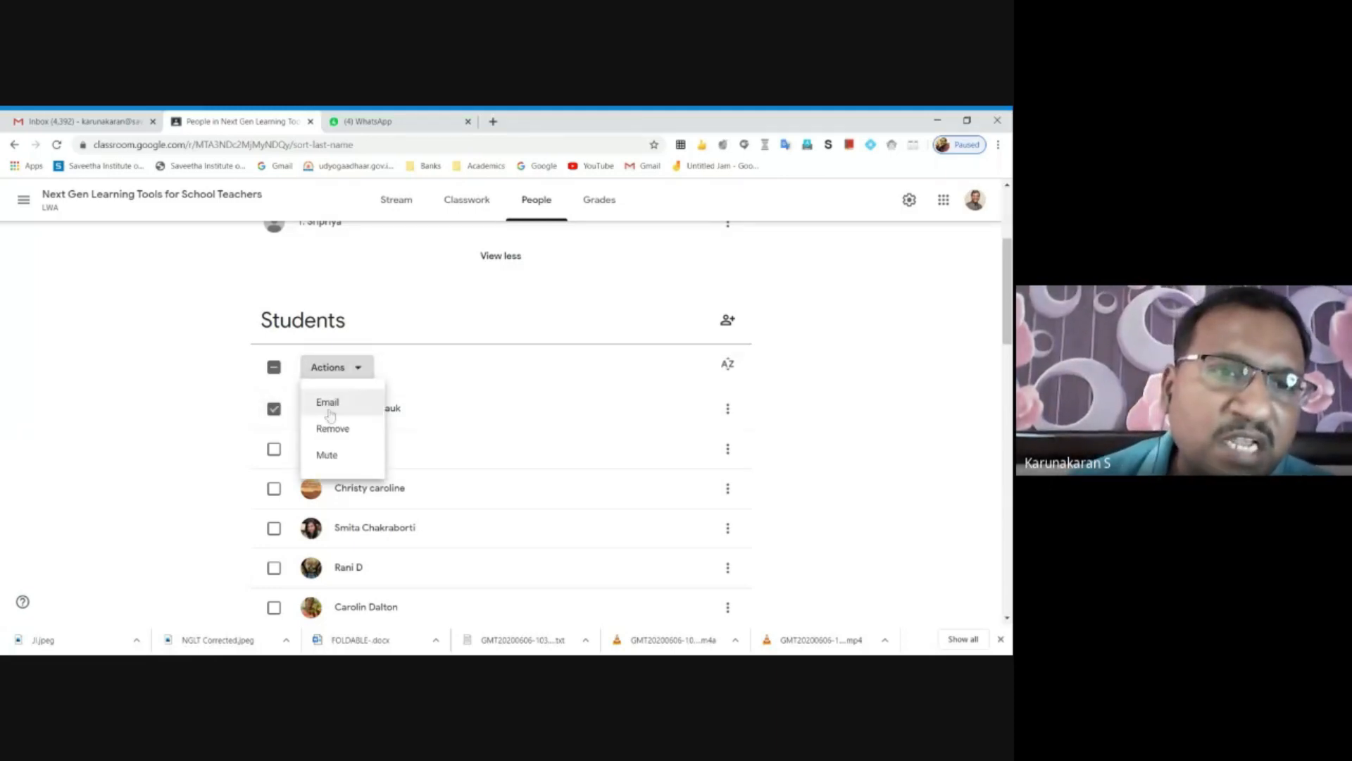
click(203, 468)
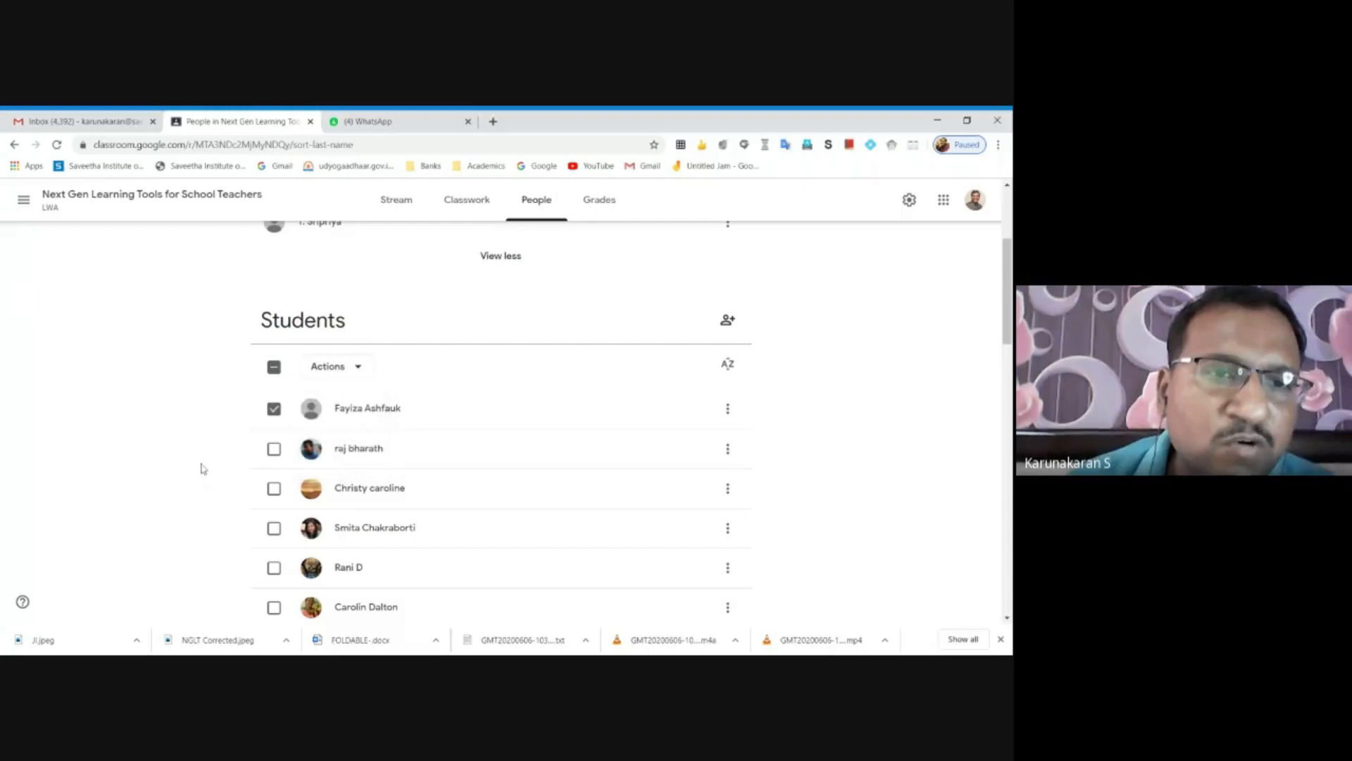
click(274, 488)
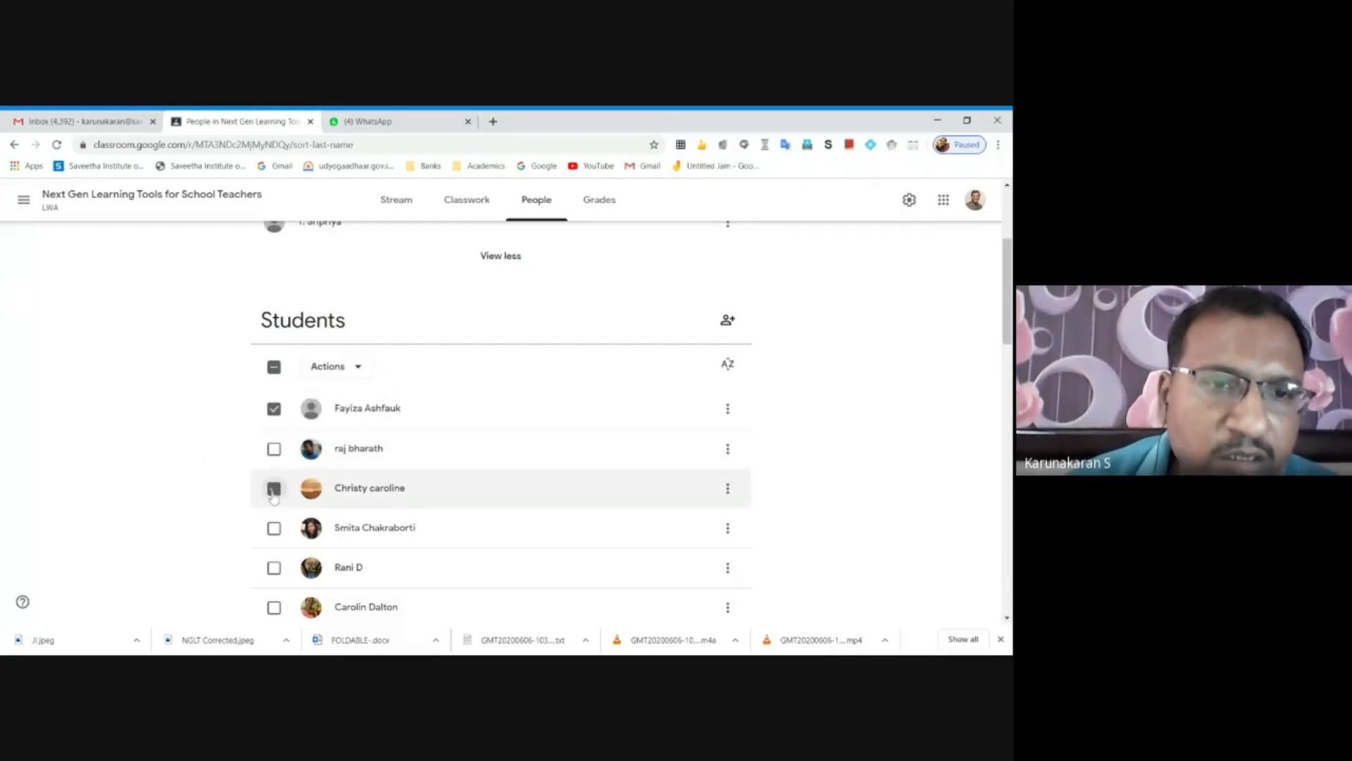
click(275, 569)
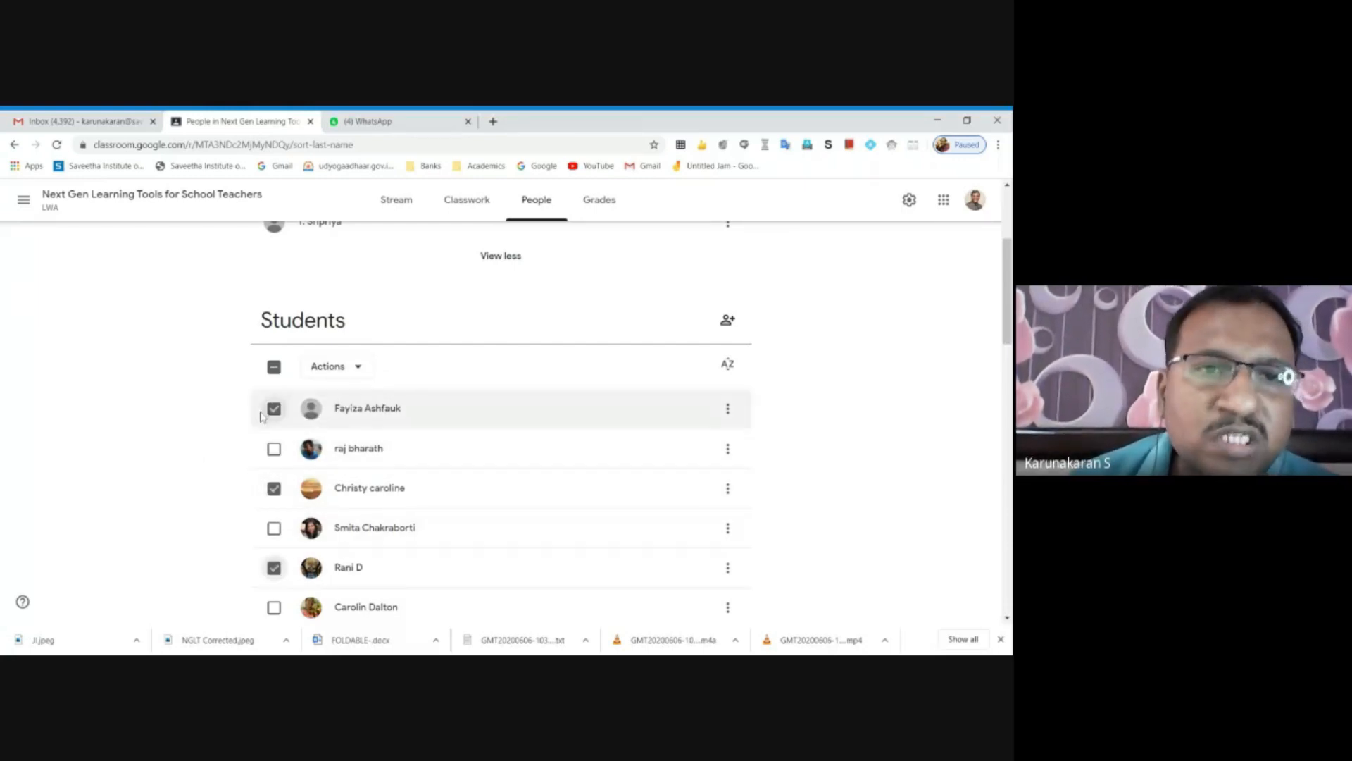
Review the bulk actions for the three selected students, including Mute, and clear the selection of all three
click(359, 371)
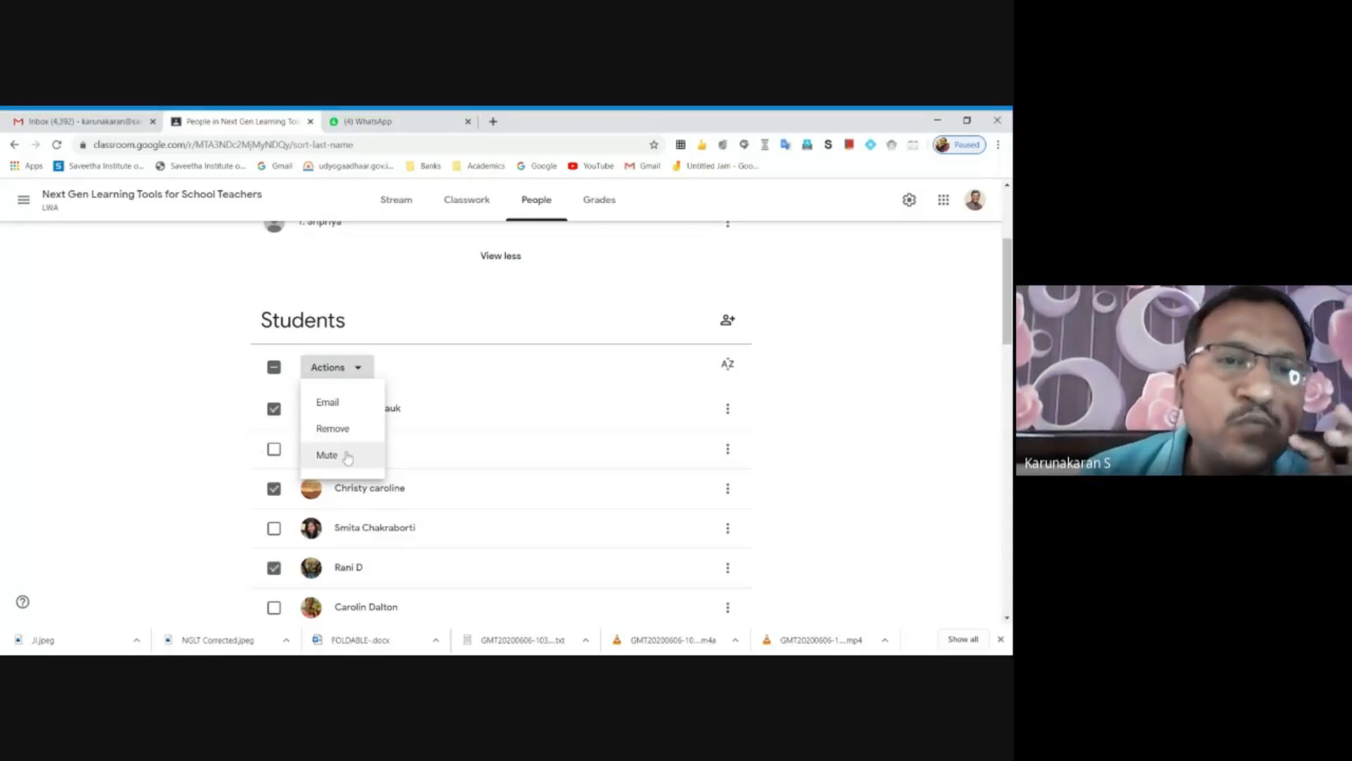
click(41, 458)
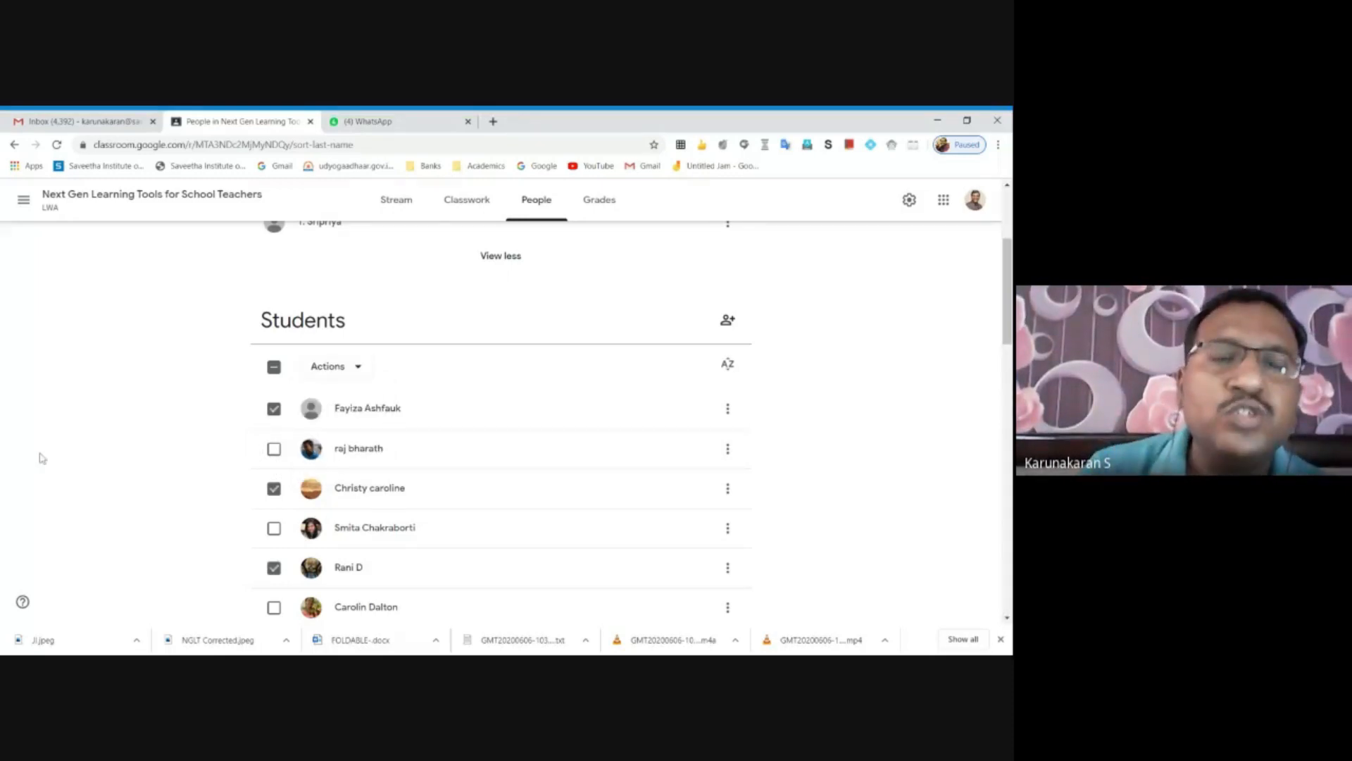
click(274, 409)
click(274, 488)
click(274, 567)
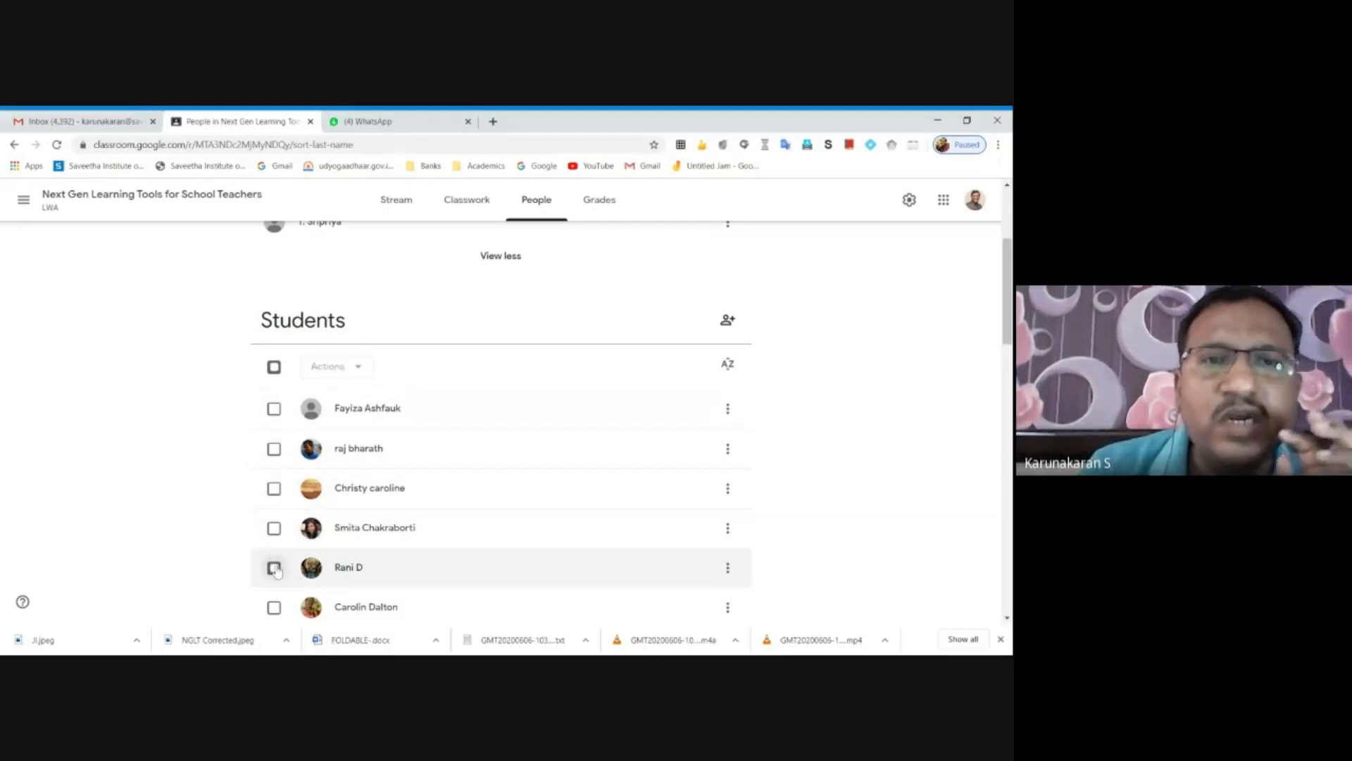
drag(1007, 296, 1007, 233)
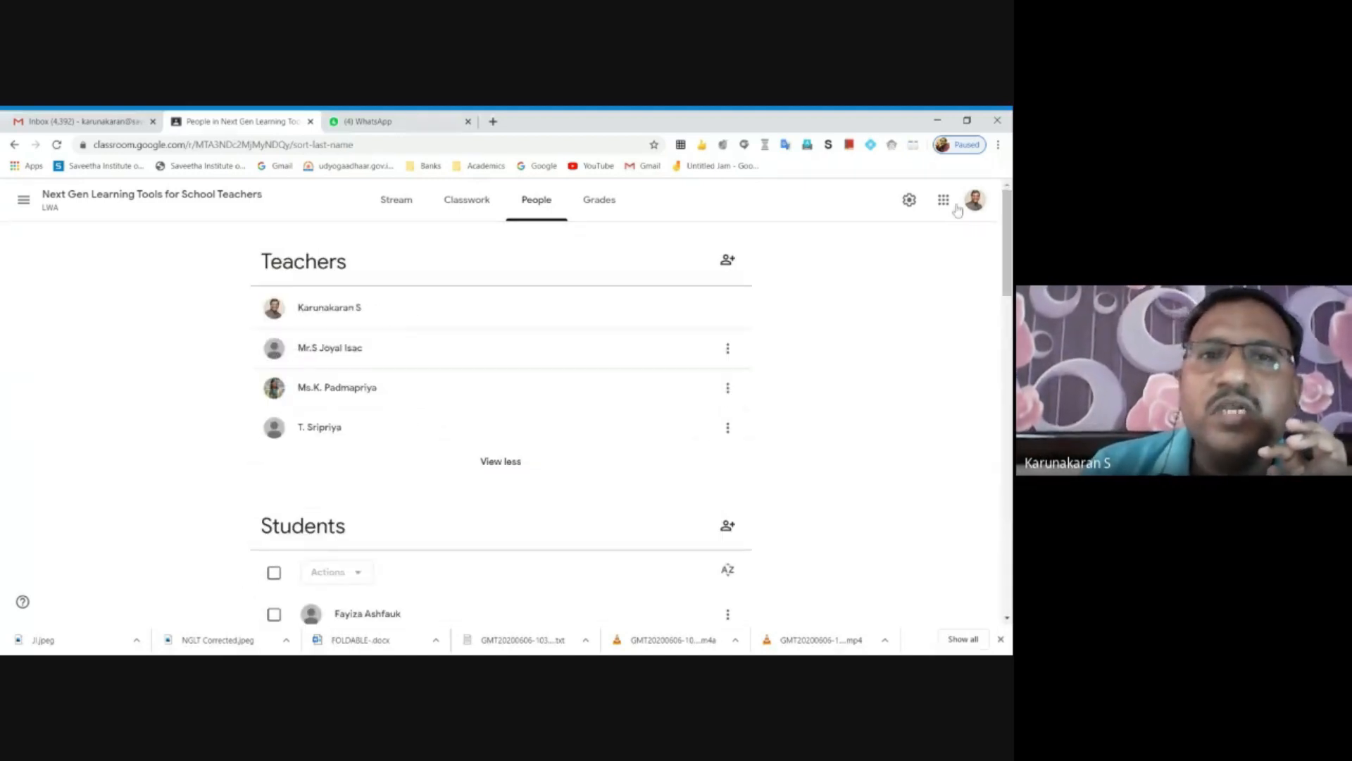
Look over the class's classwork and examine the options available for the Intro Survey assignment without choosing any
click(469, 203)
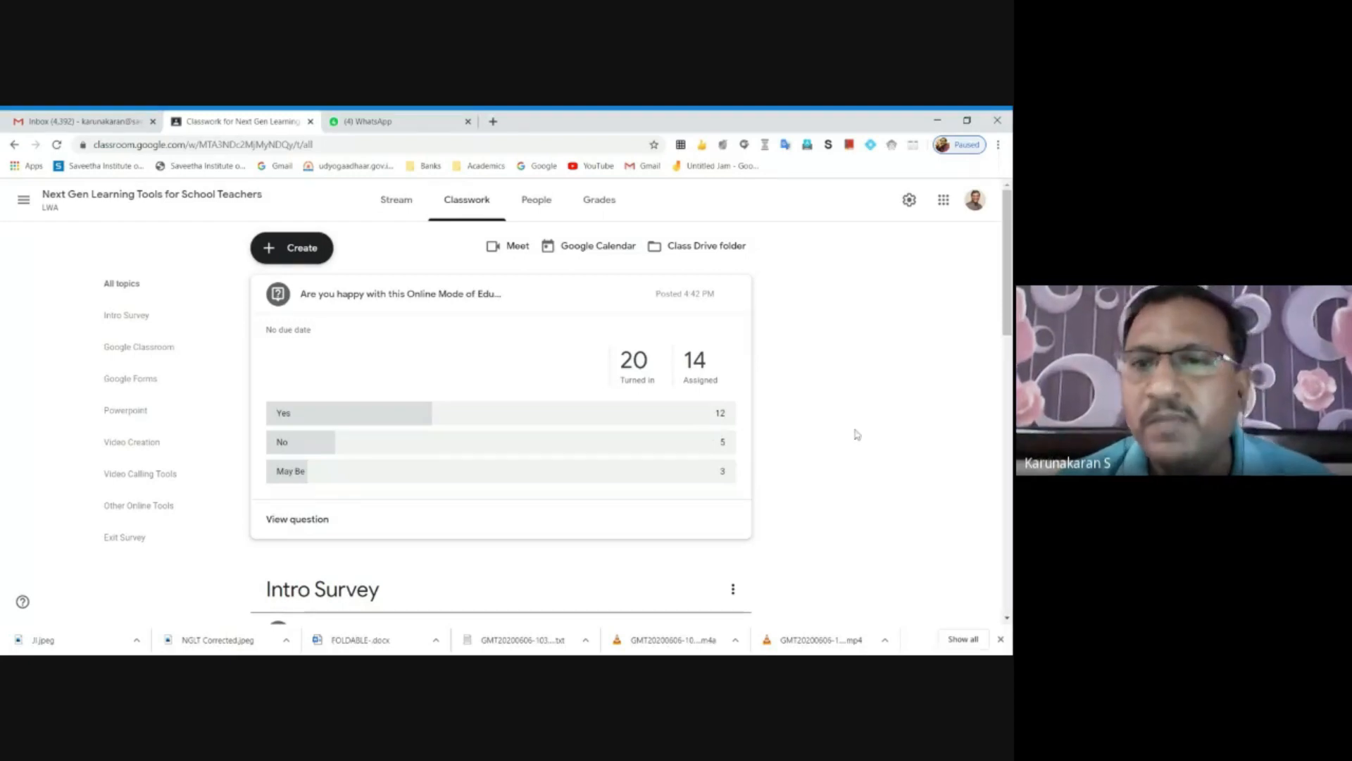
drag(1008, 278, 1008, 357)
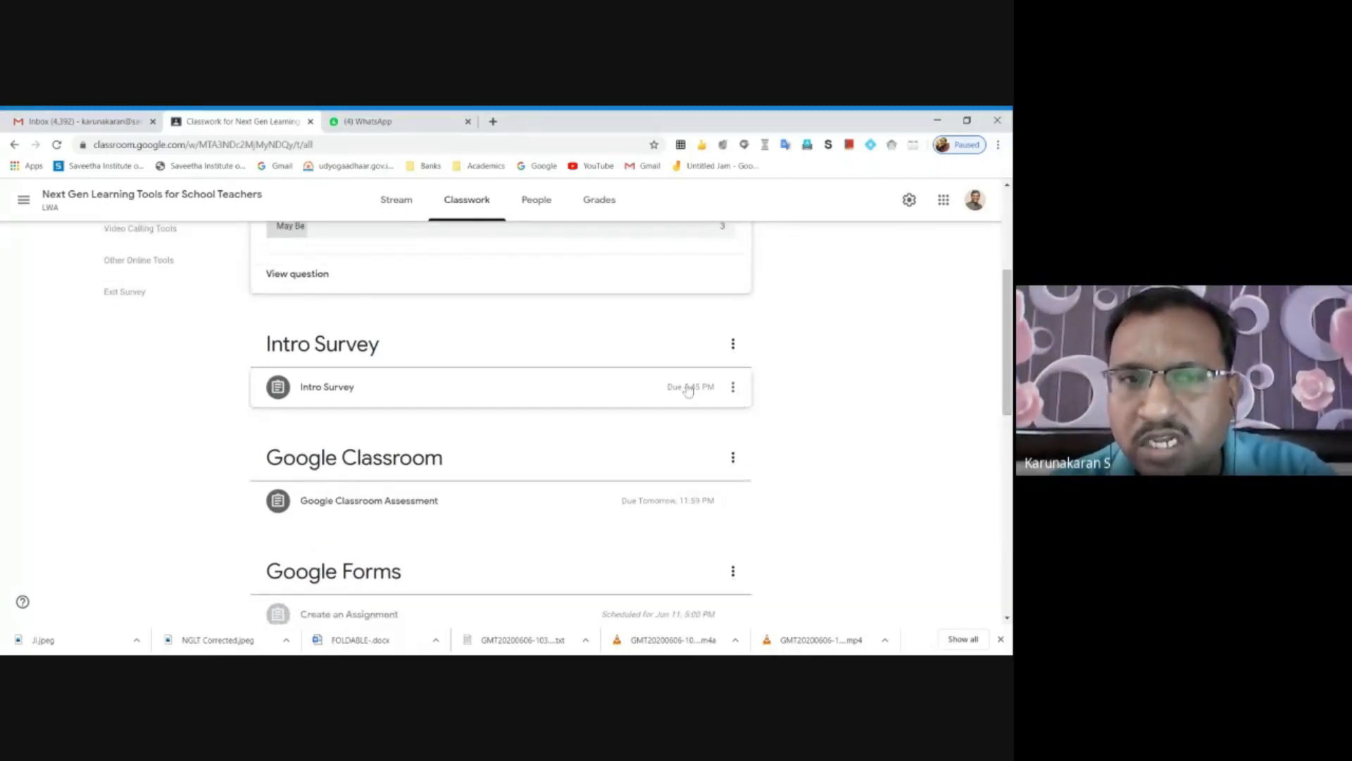
click(733, 387)
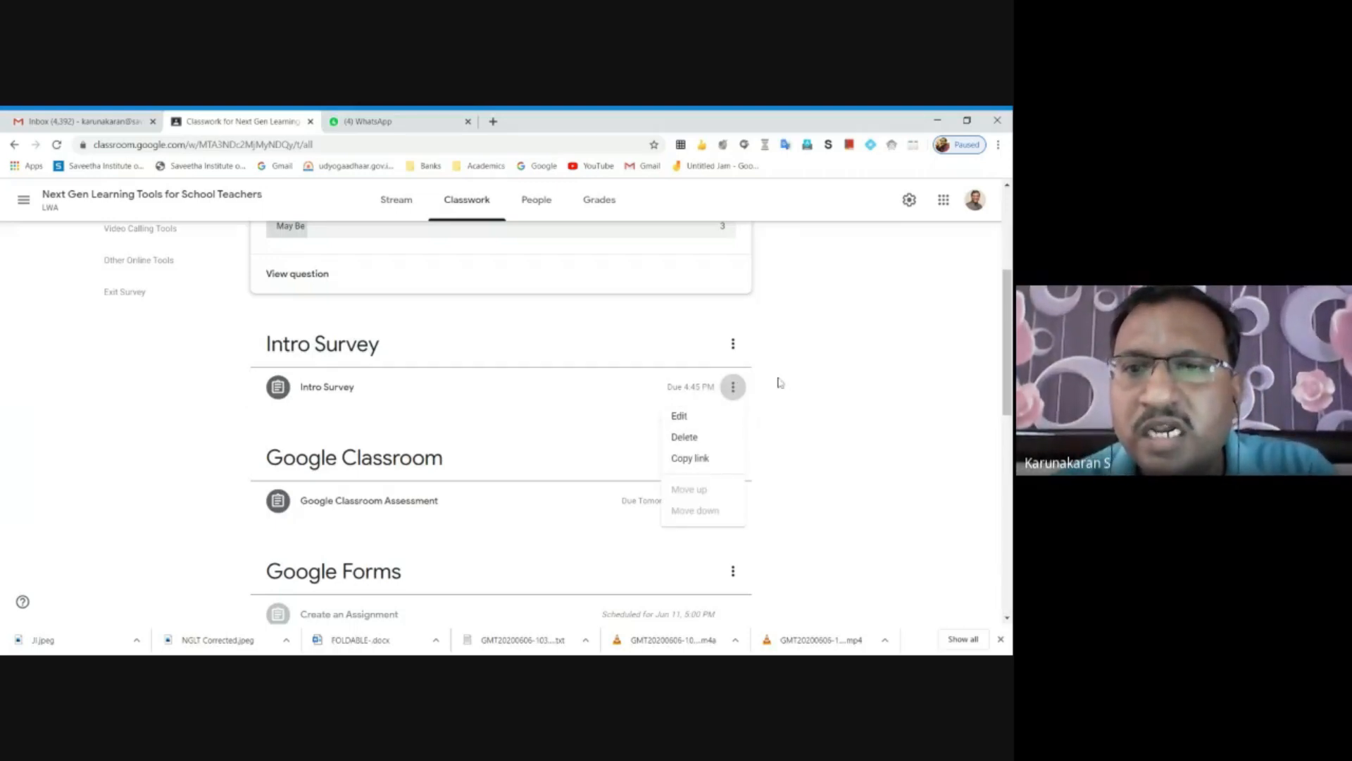
click(890, 387)
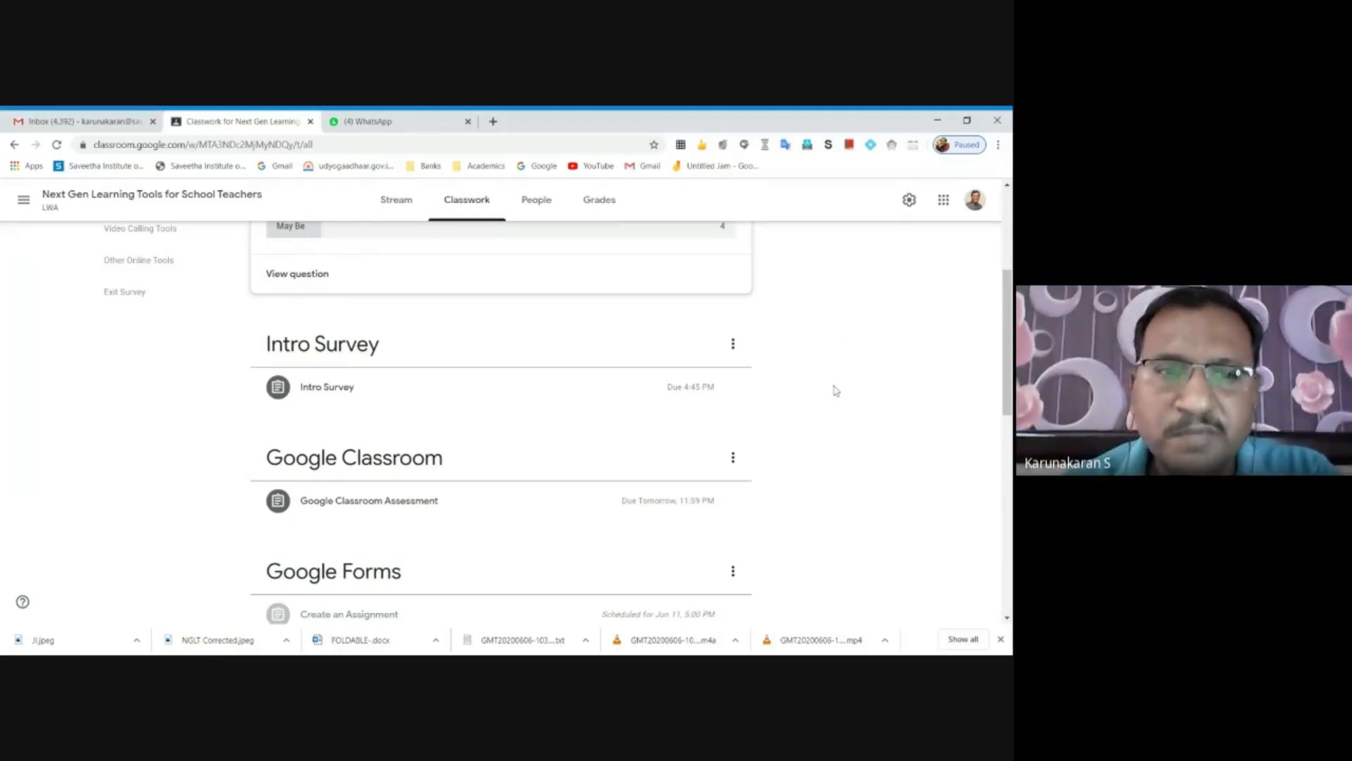
drag(1009, 325, 1011, 237)
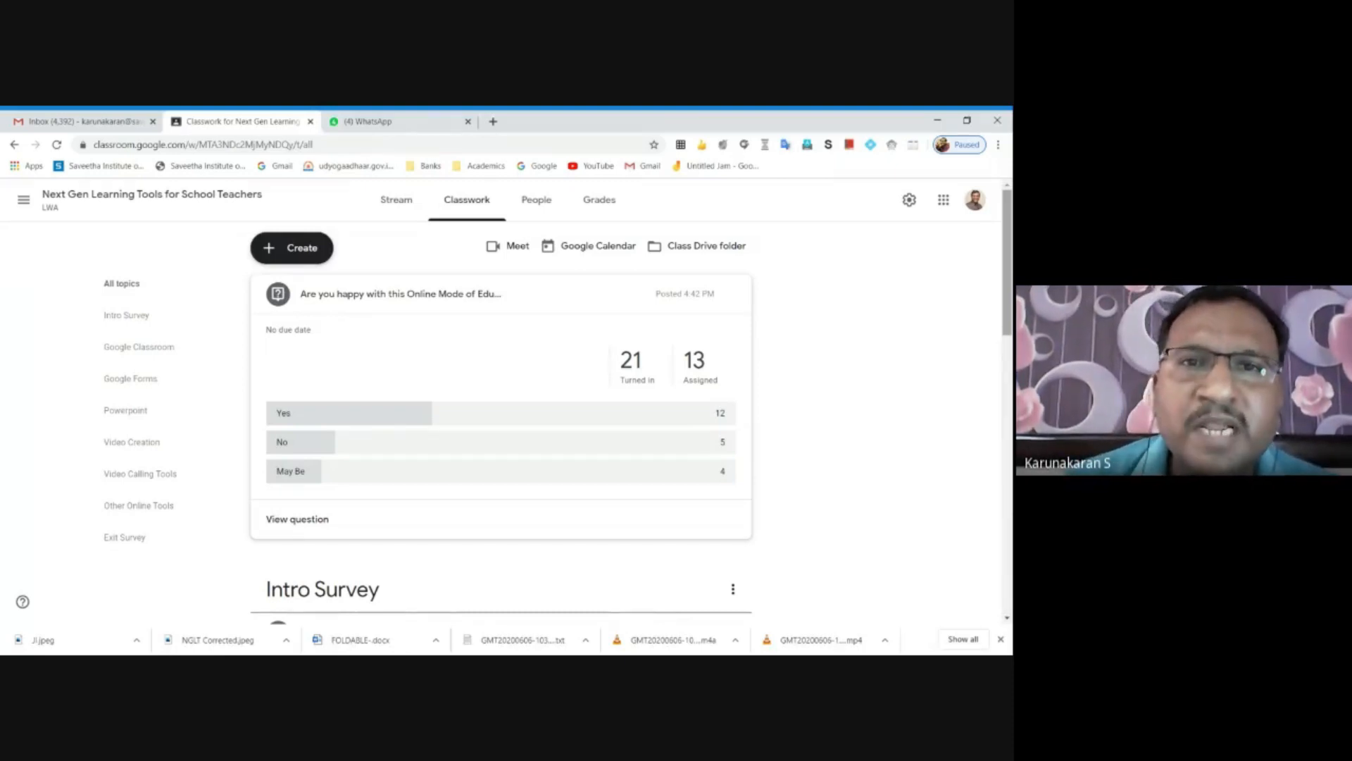
Look through the class's full student list, briefly selecting the presenter's own student entry and deselecting it
click(543, 203)
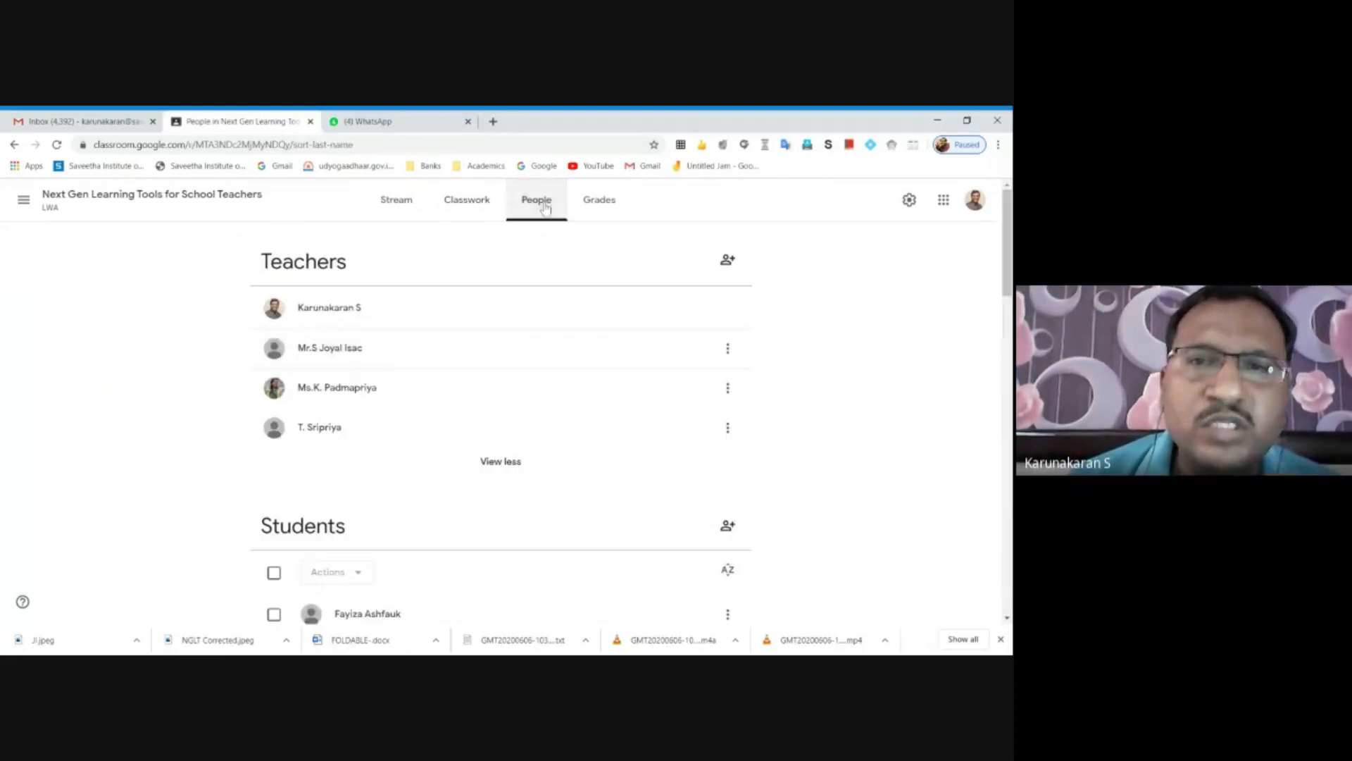
scroll(1009, 244, down, 7)
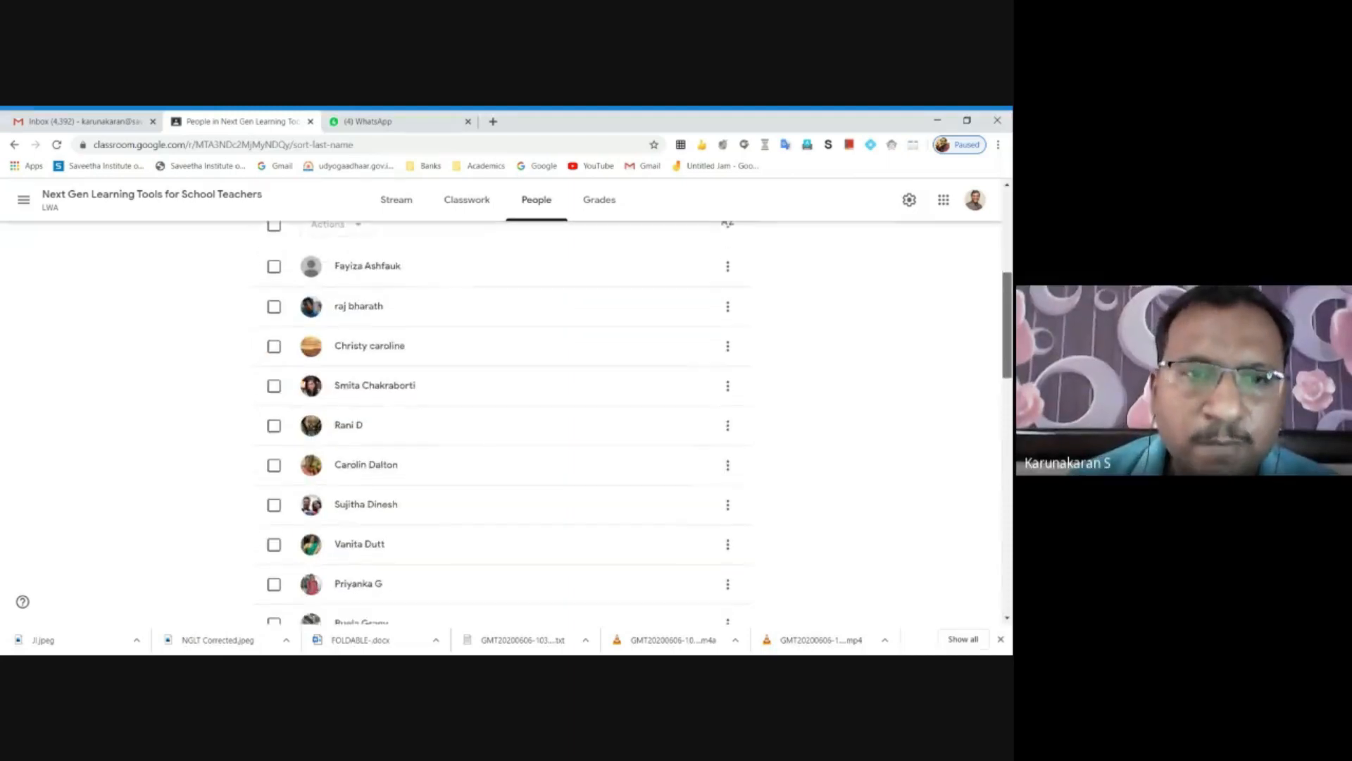
scroll(504, 420, down, 7)
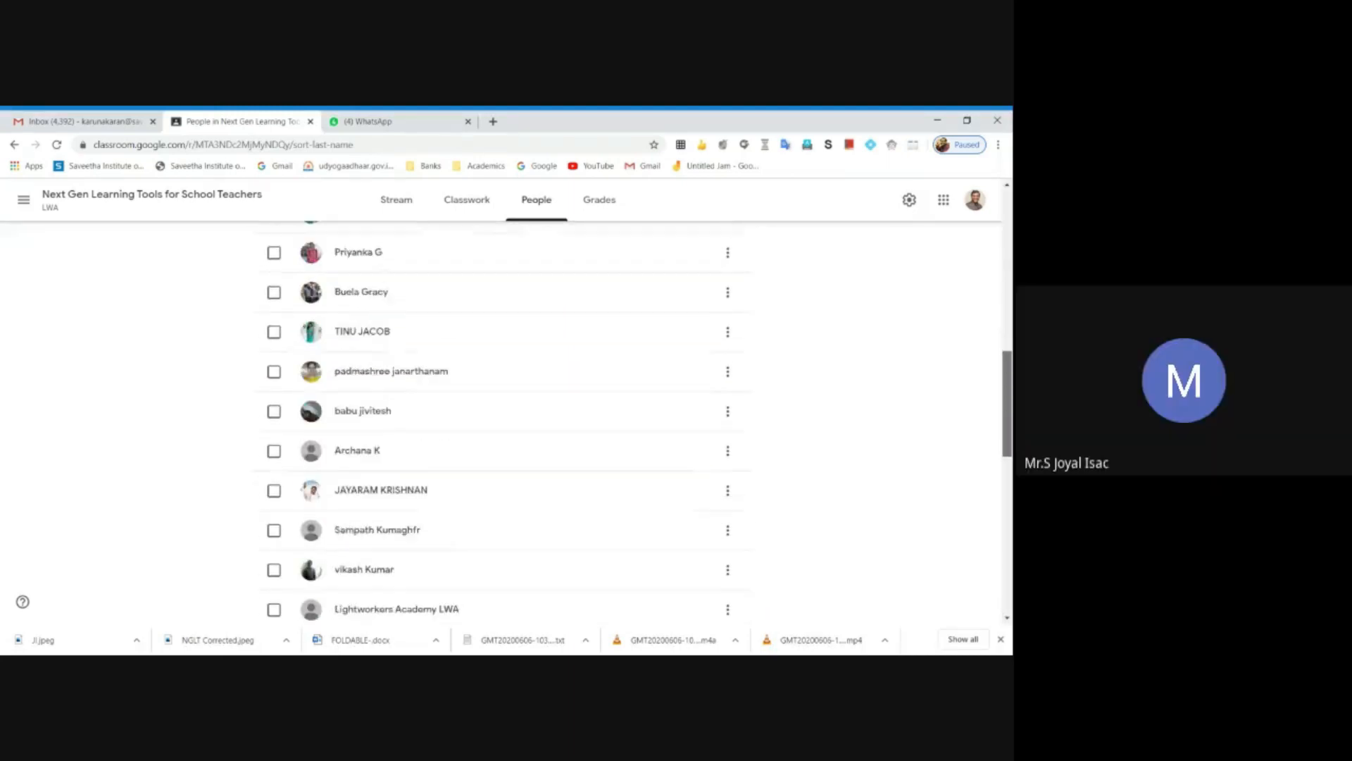
scroll(504, 420, down, 3)
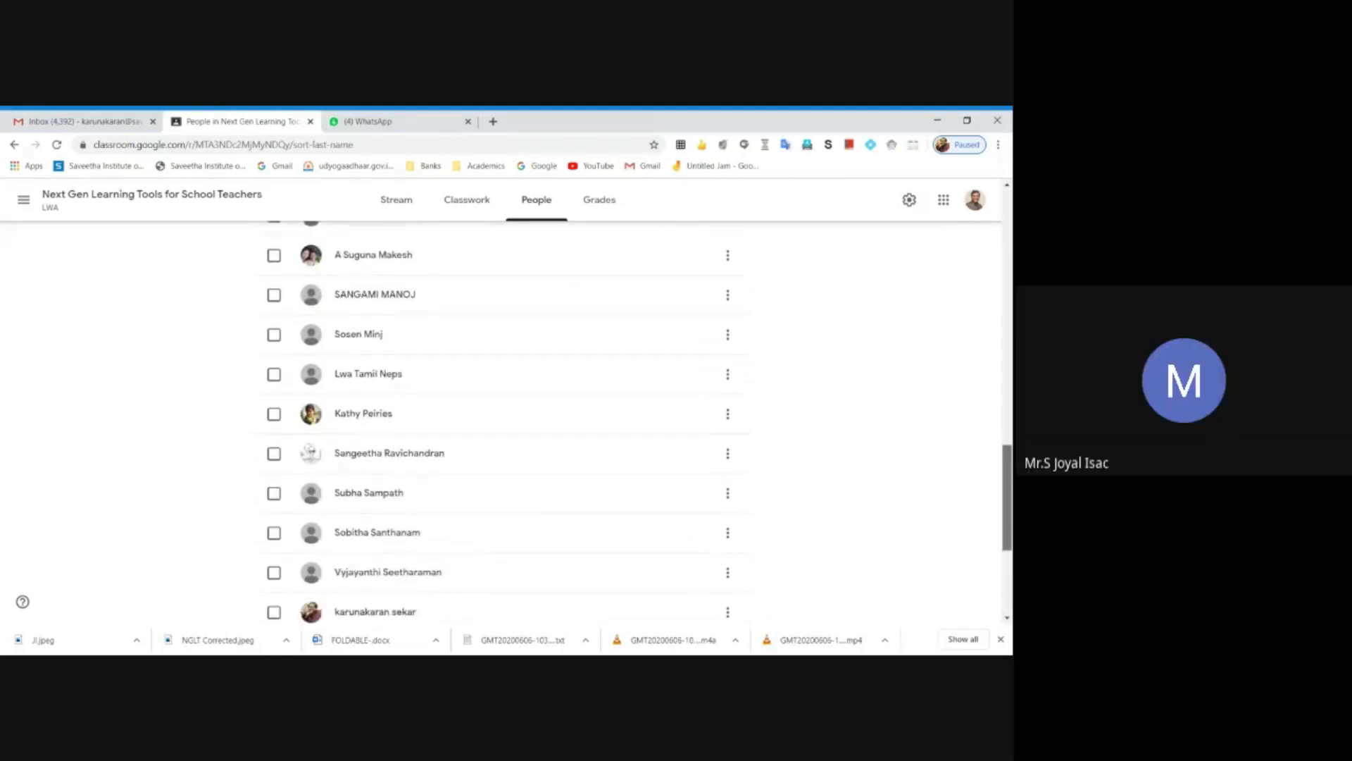
drag(1008, 523, 1008, 530)
click(274, 454)
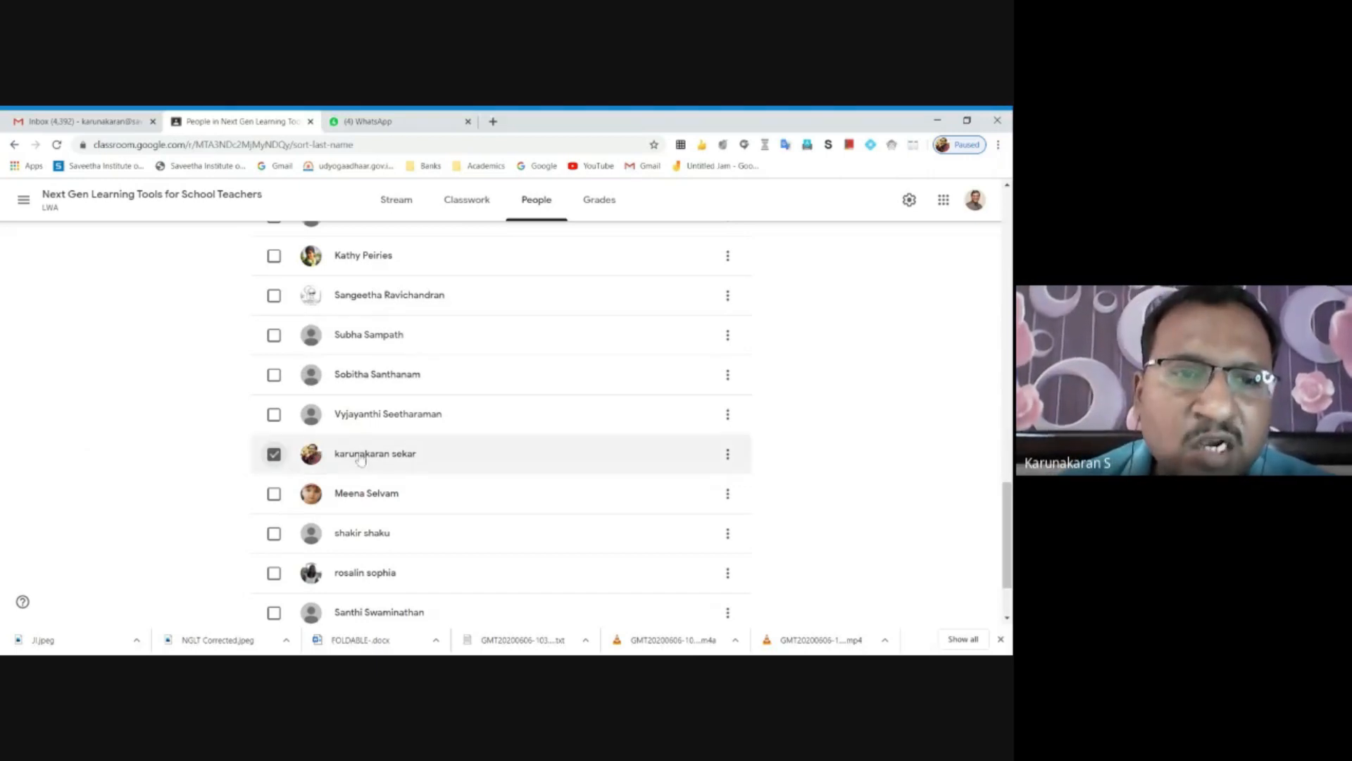
click(276, 455)
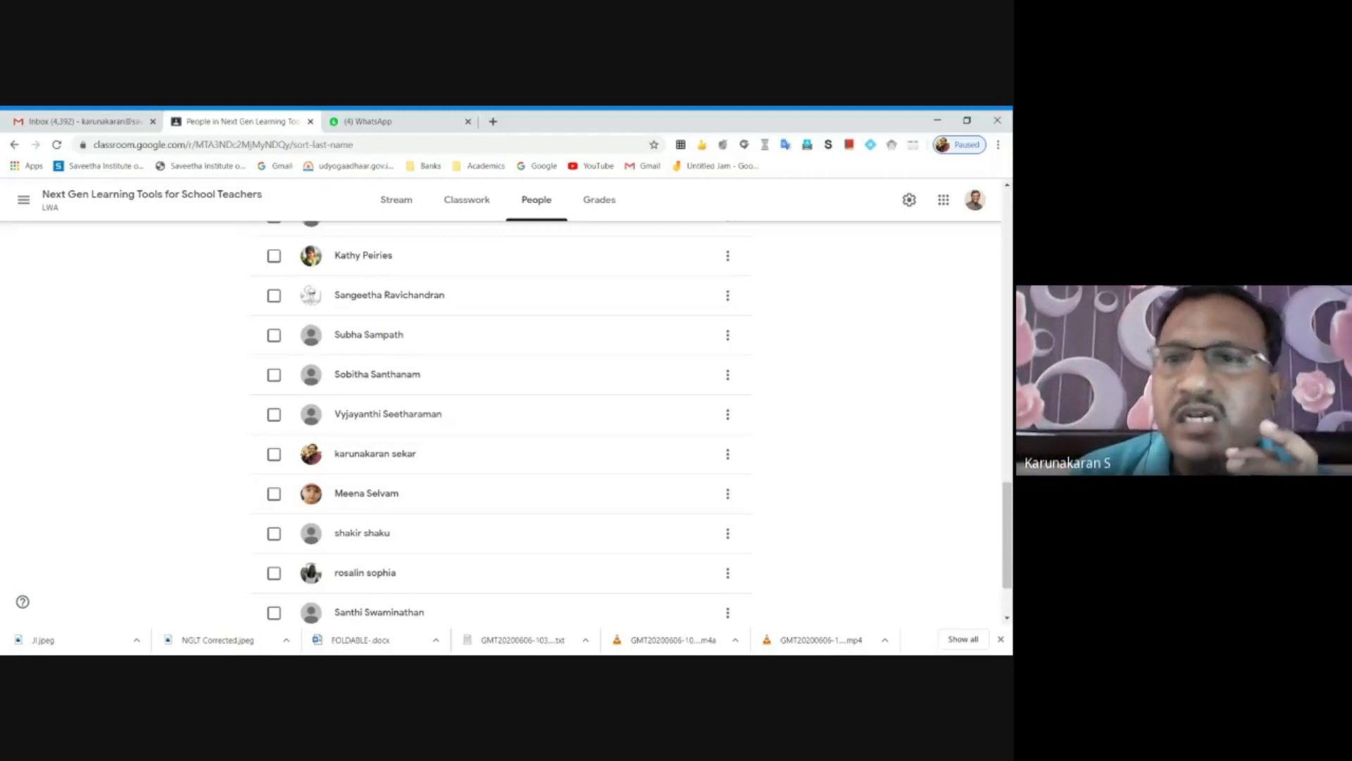
drag(1007, 535, 1007, 243)
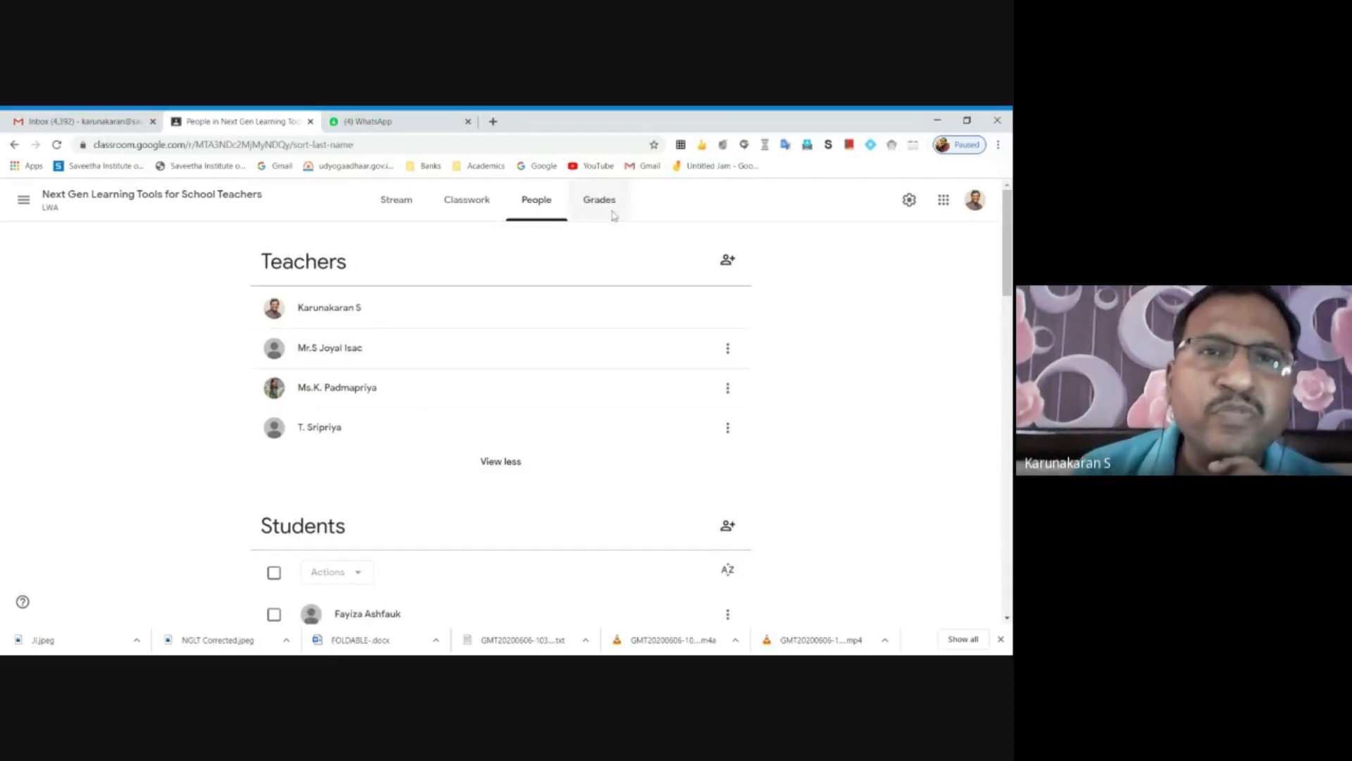
Add a new topic named Introduction to the class's classwork
click(504, 204)
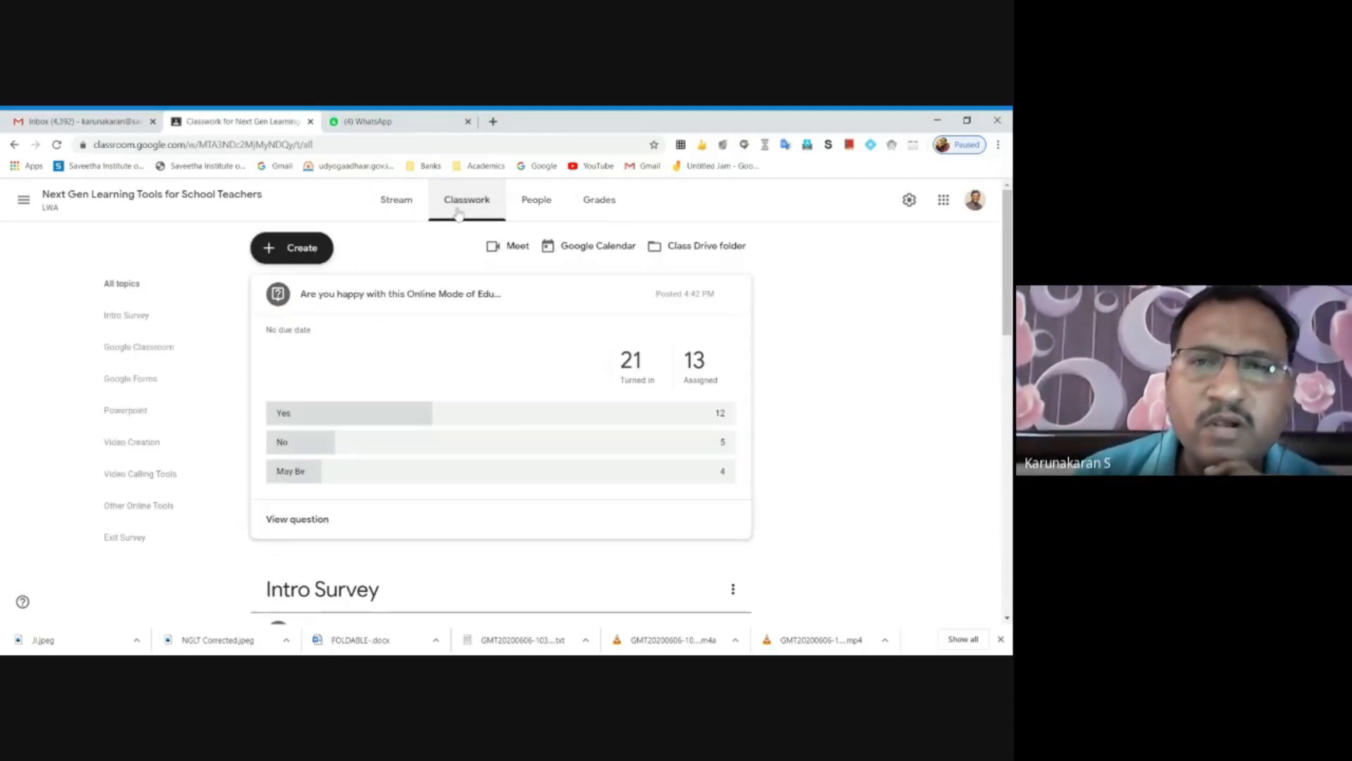
mouse_move(1008, 252)
mouse_down()
mouse_move(1007, 562)
mouse_move(1005, 229)
mouse_up()
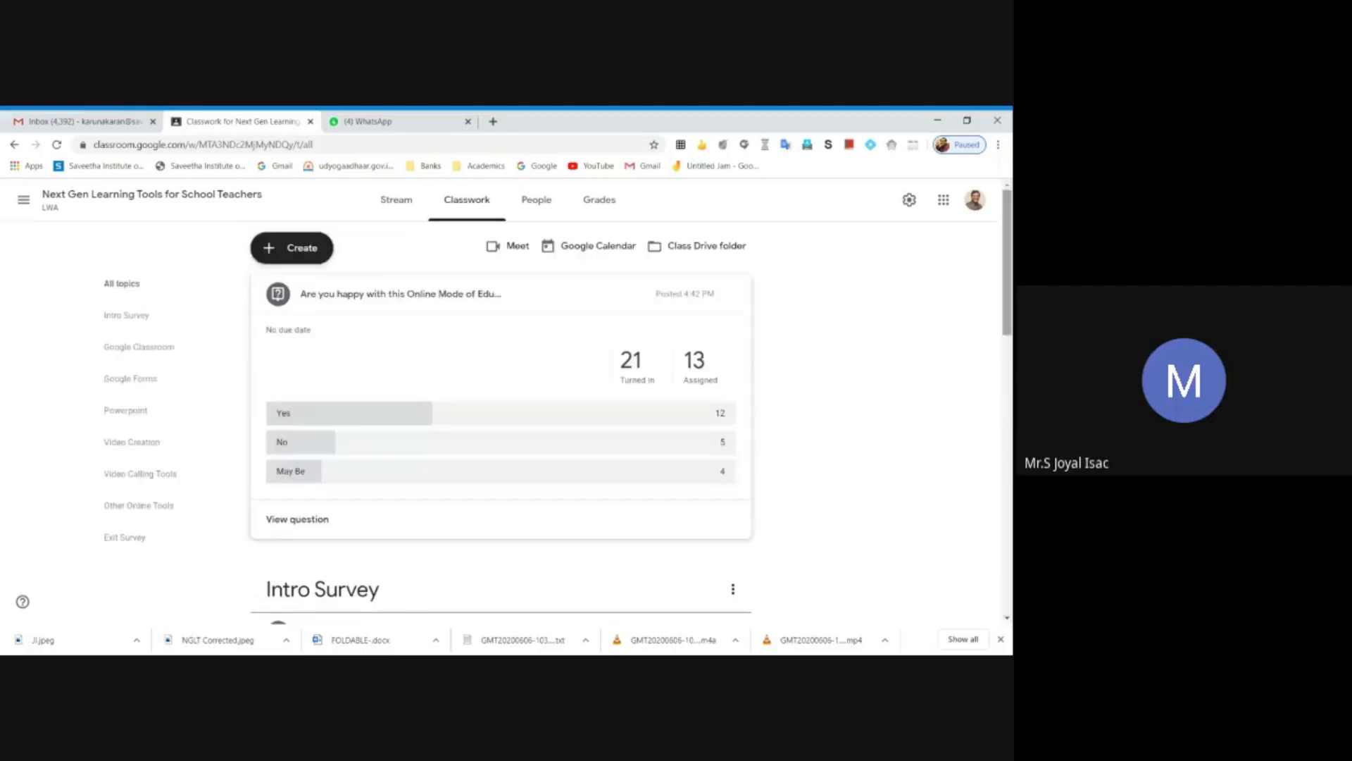
click(296, 248)
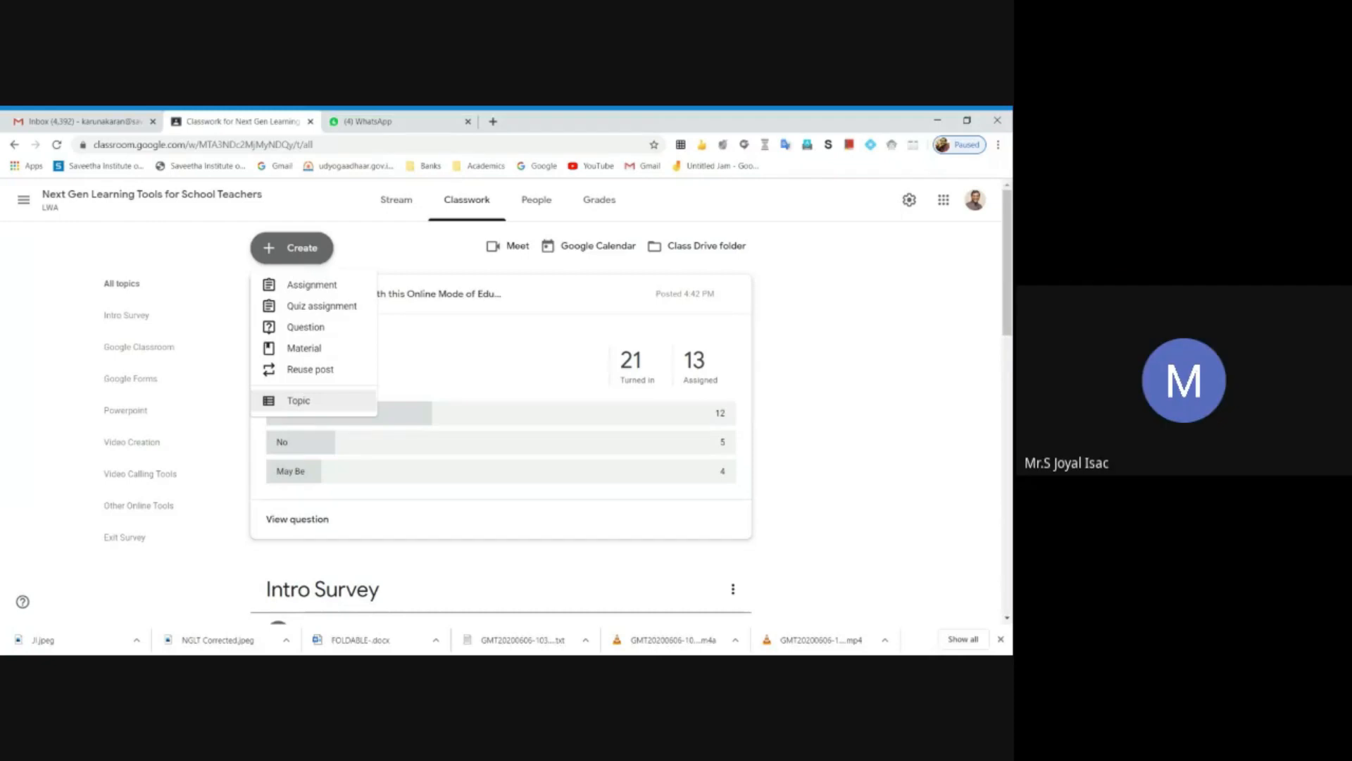
click(293, 400)
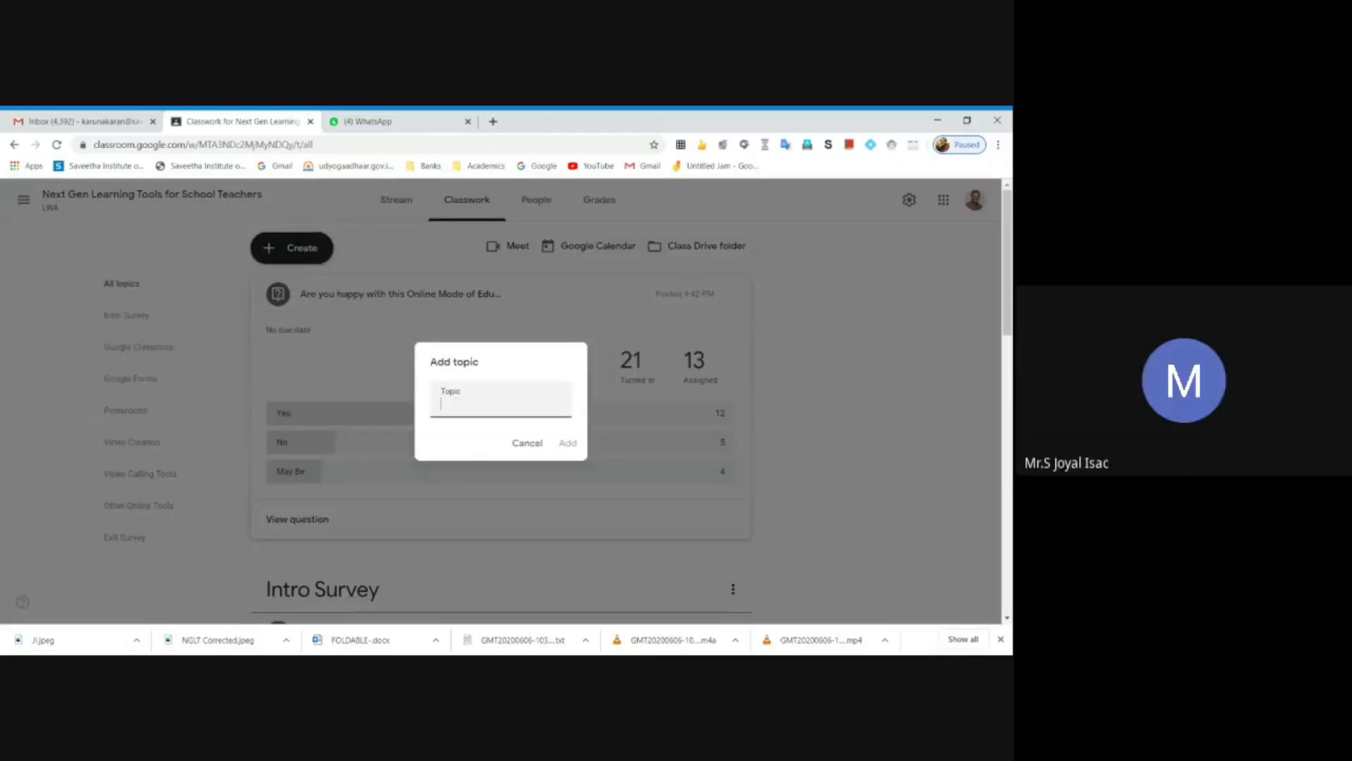
text(Introduction)
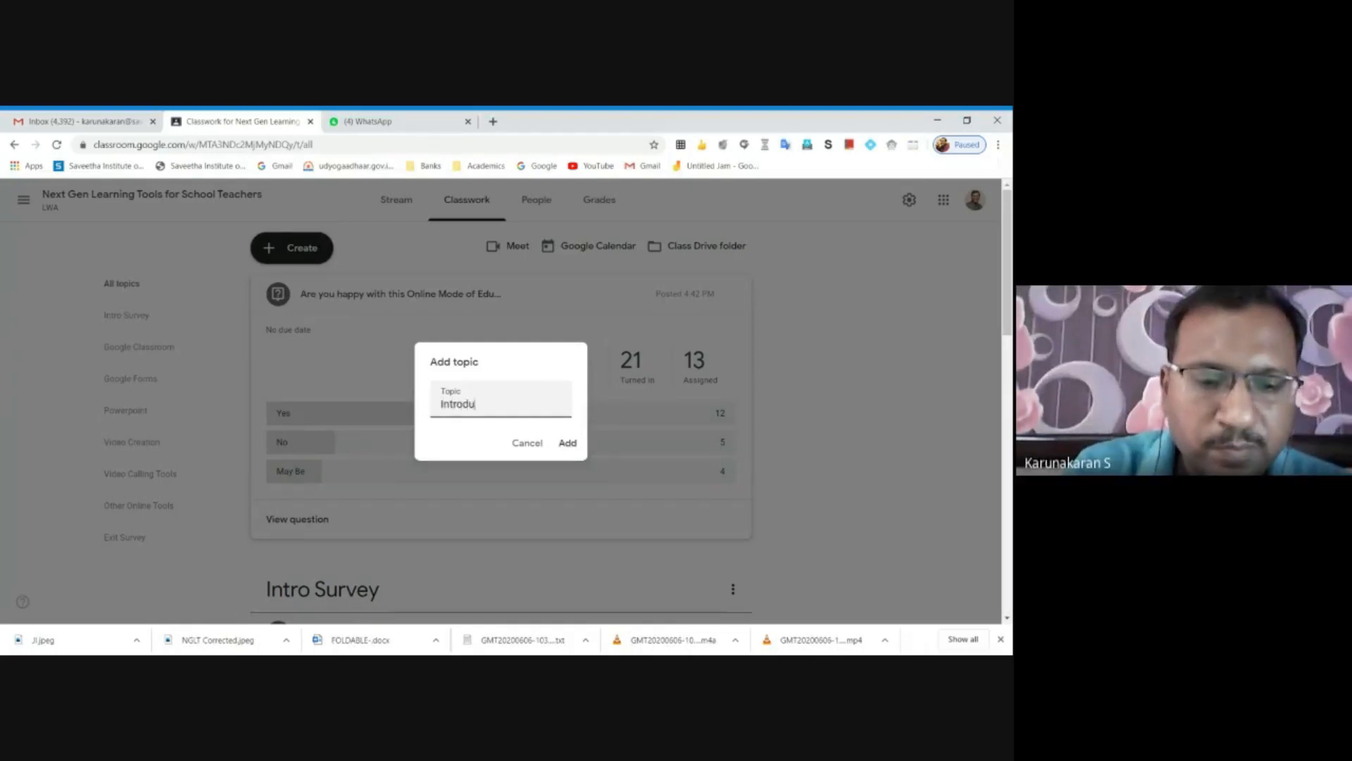
click(568, 443)
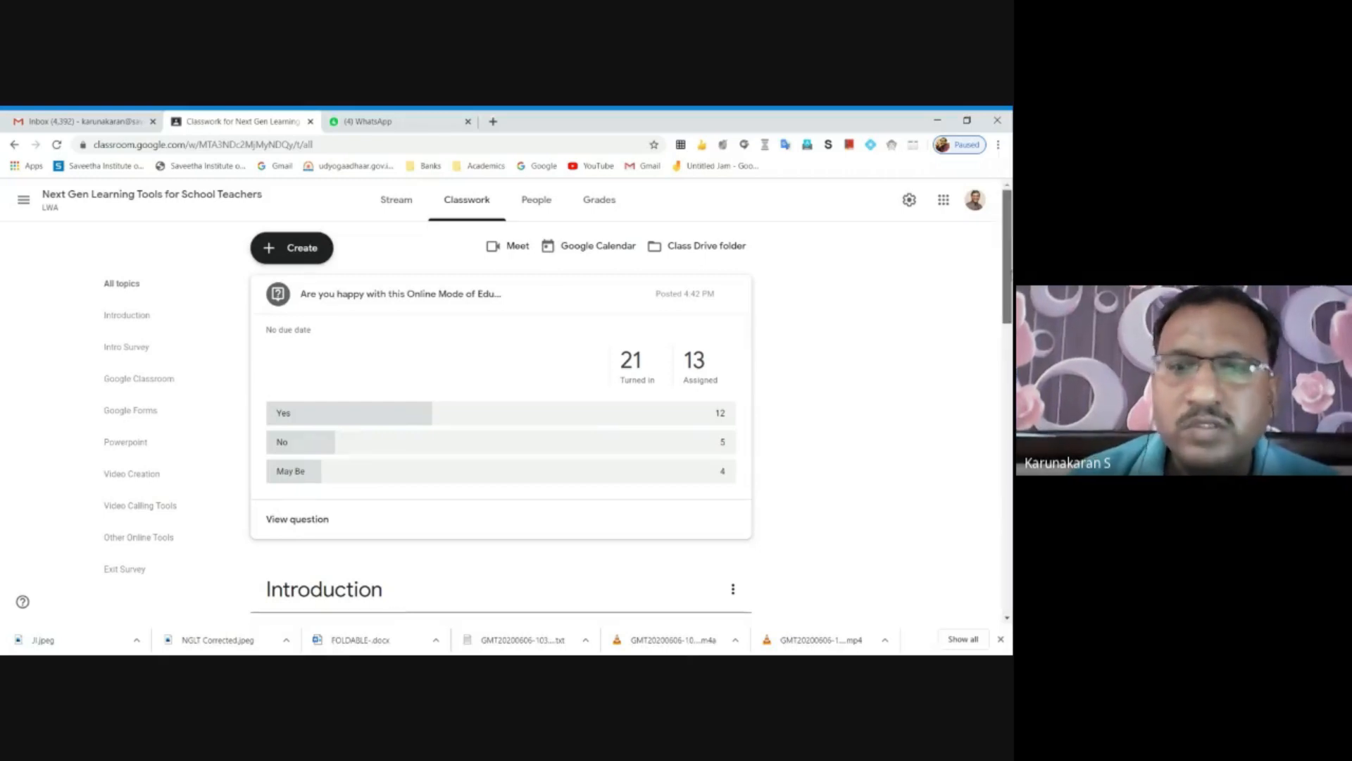
Examine the options for the Introduction topic, both in the classwork list and on the topic's own page
scroll(800, 420, down, 3)
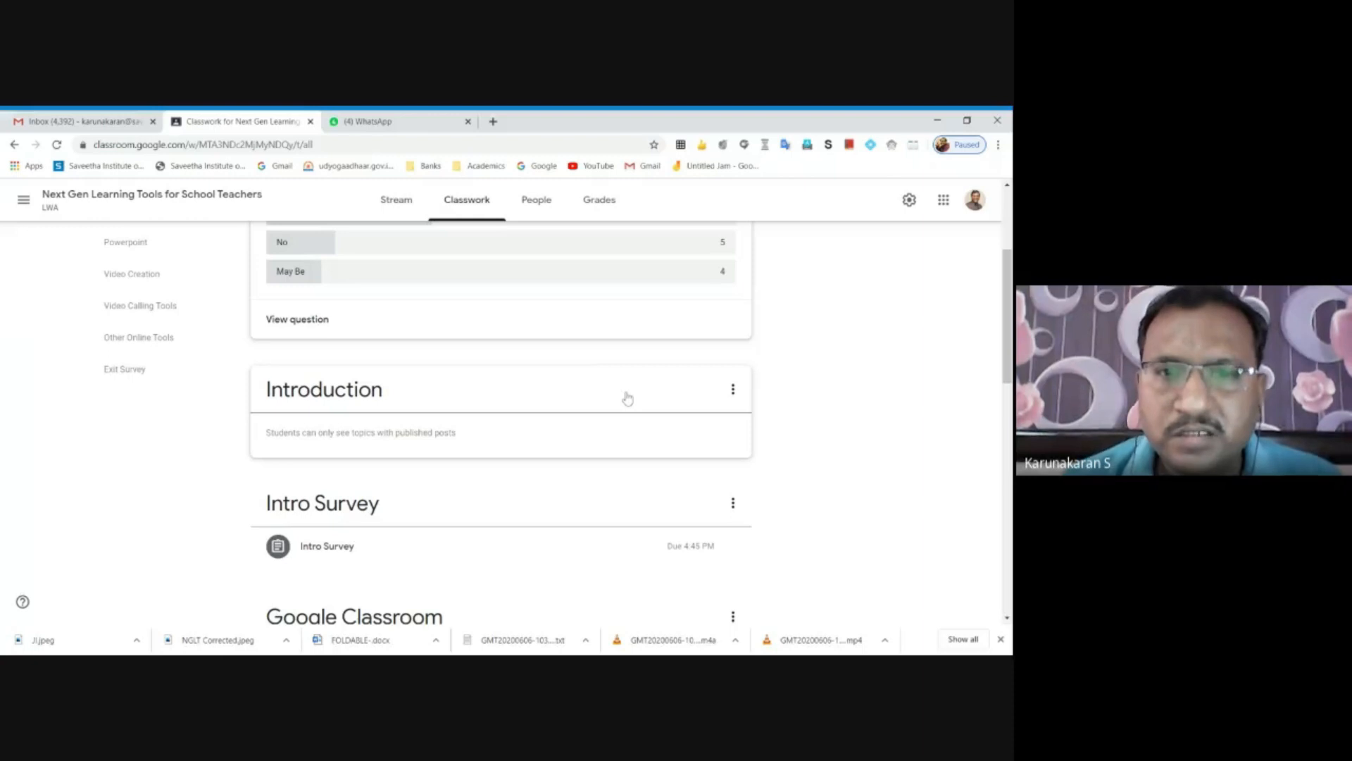
click(733, 388)
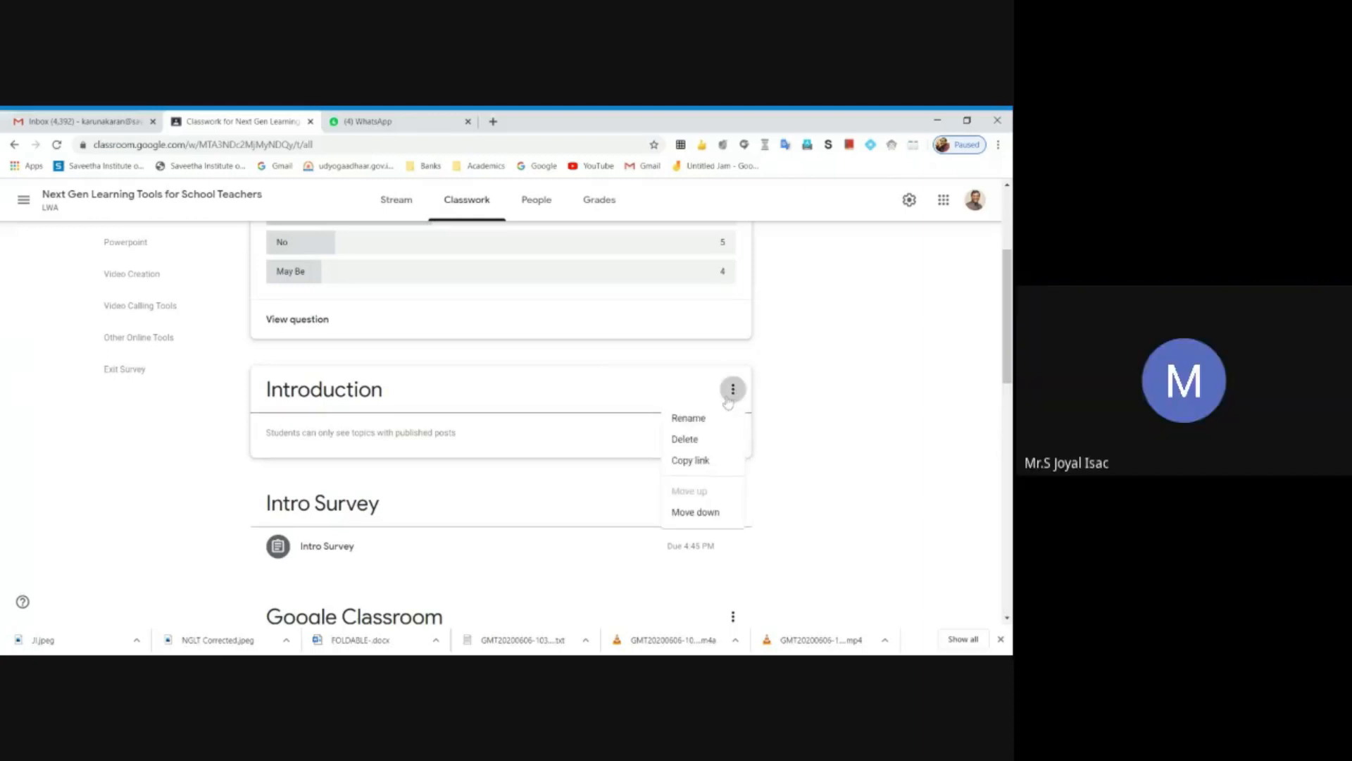
click(783, 458)
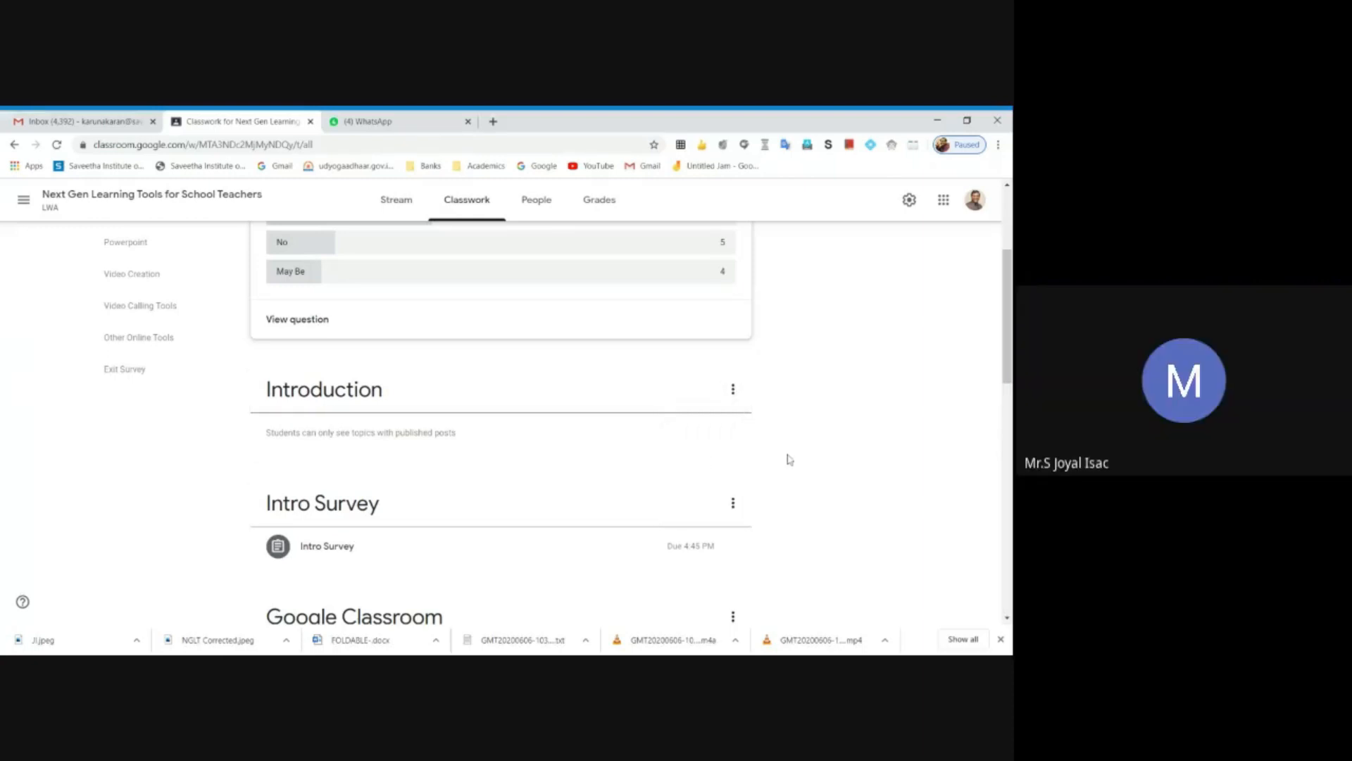
click(322, 401)
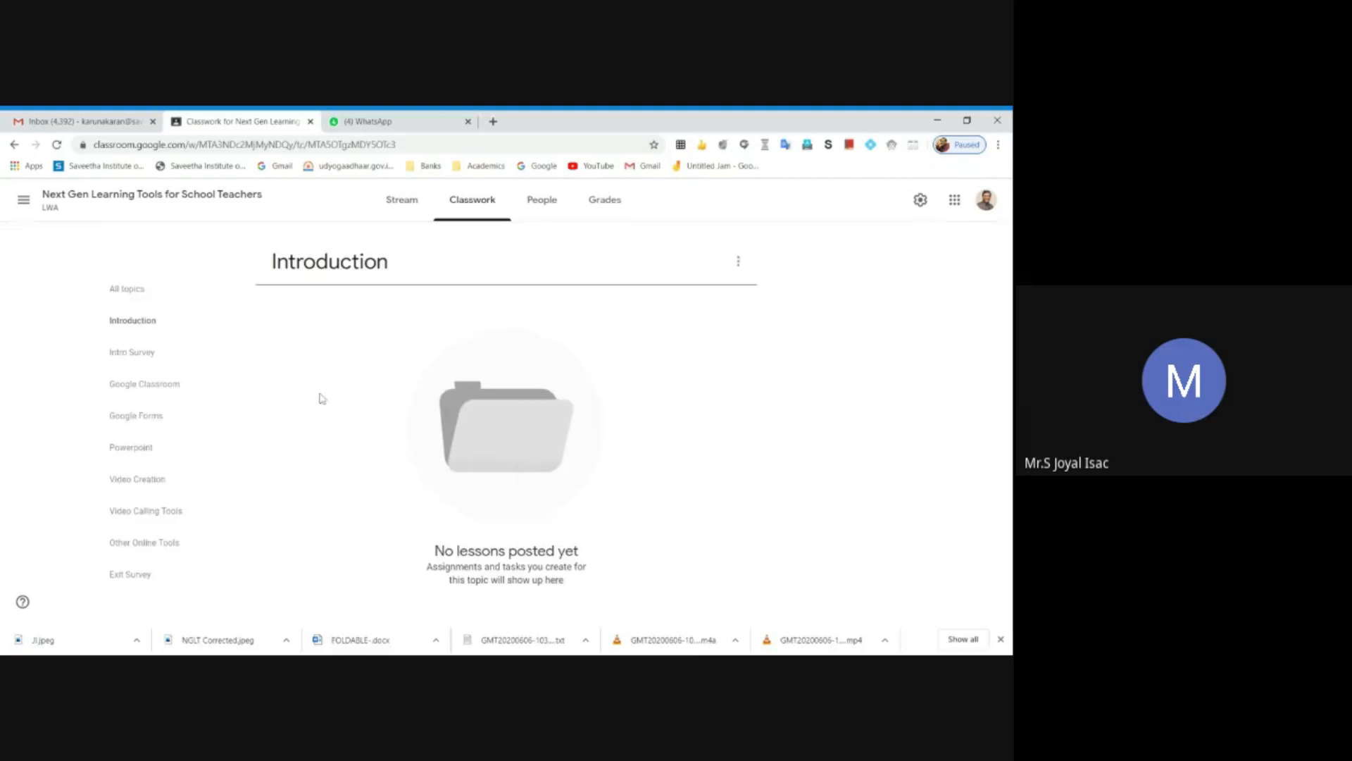
click(738, 270)
click(815, 289)
Look at the class settings, leave them unchanged, and return to the classwork list showing all topics
click(919, 201)
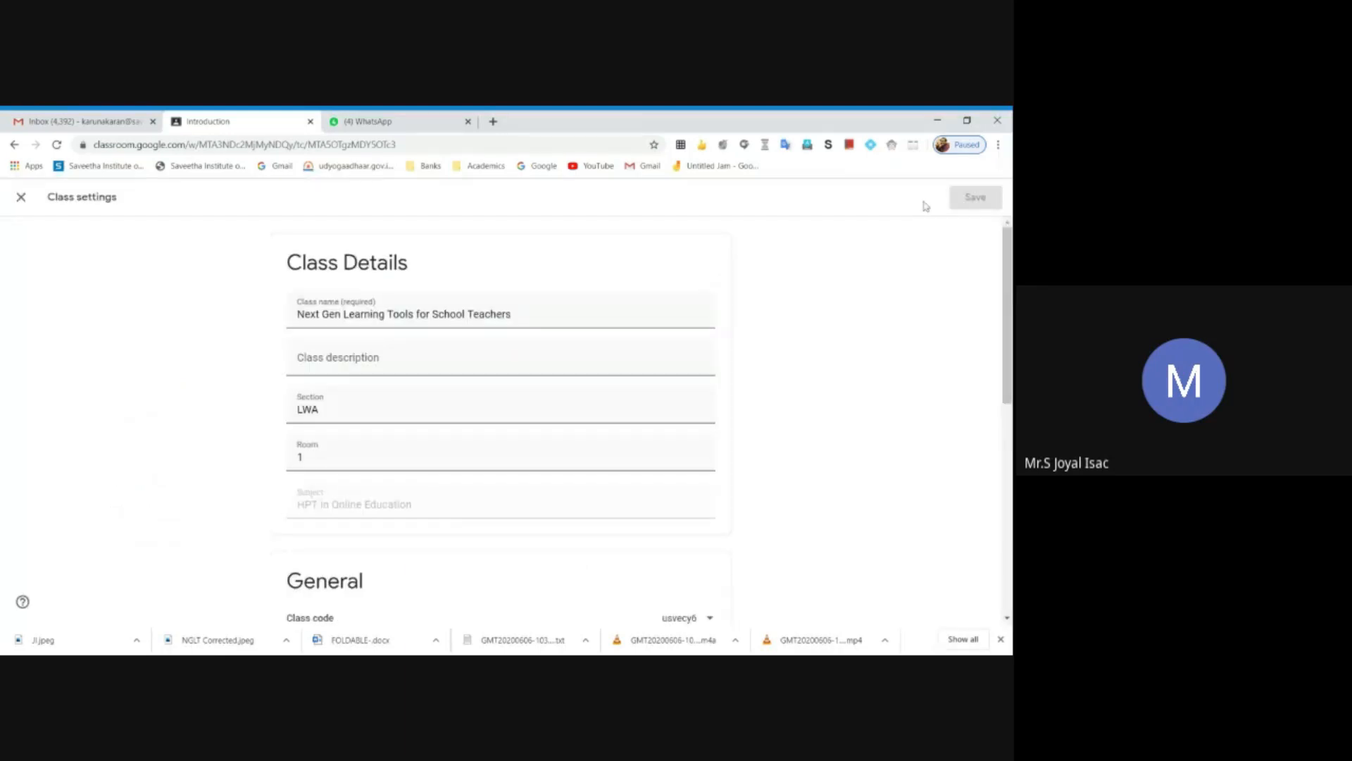
click(21, 198)
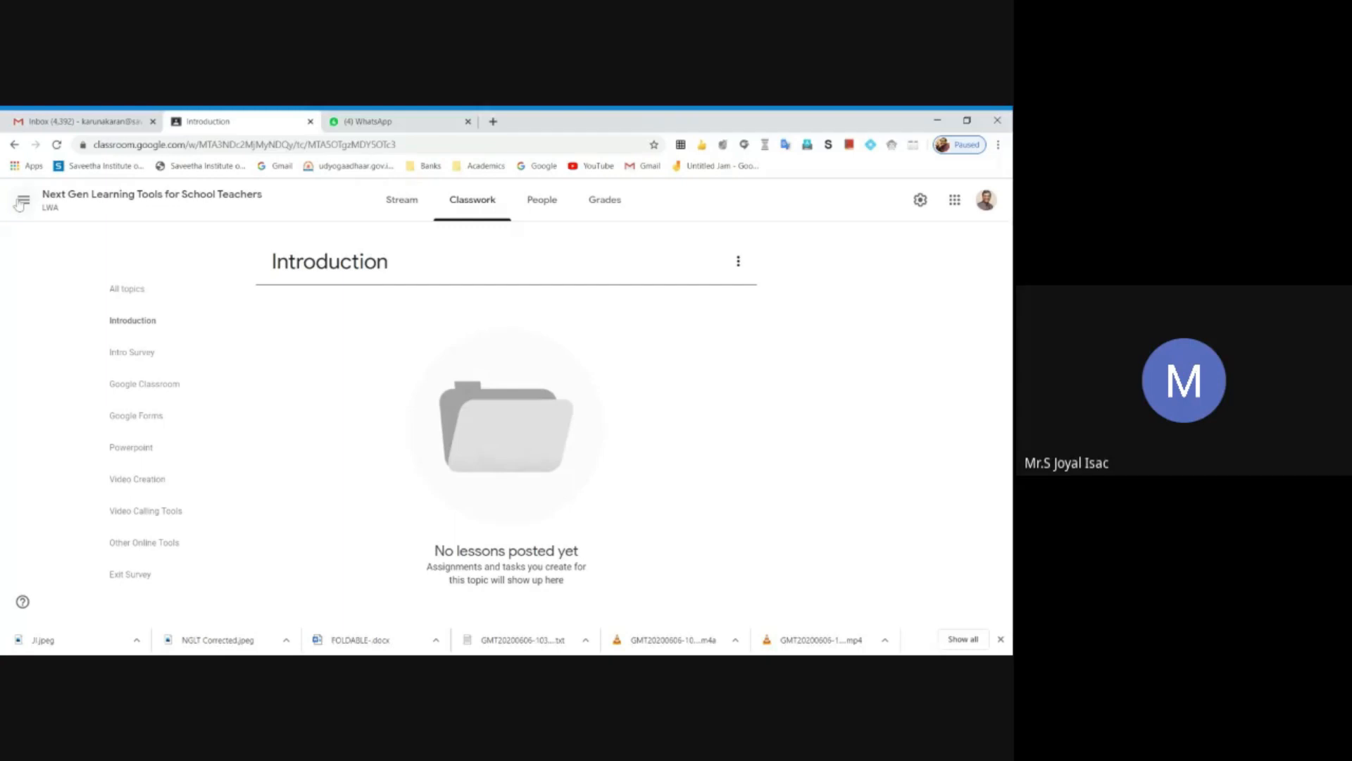
click(13, 146)
click(23, 200)
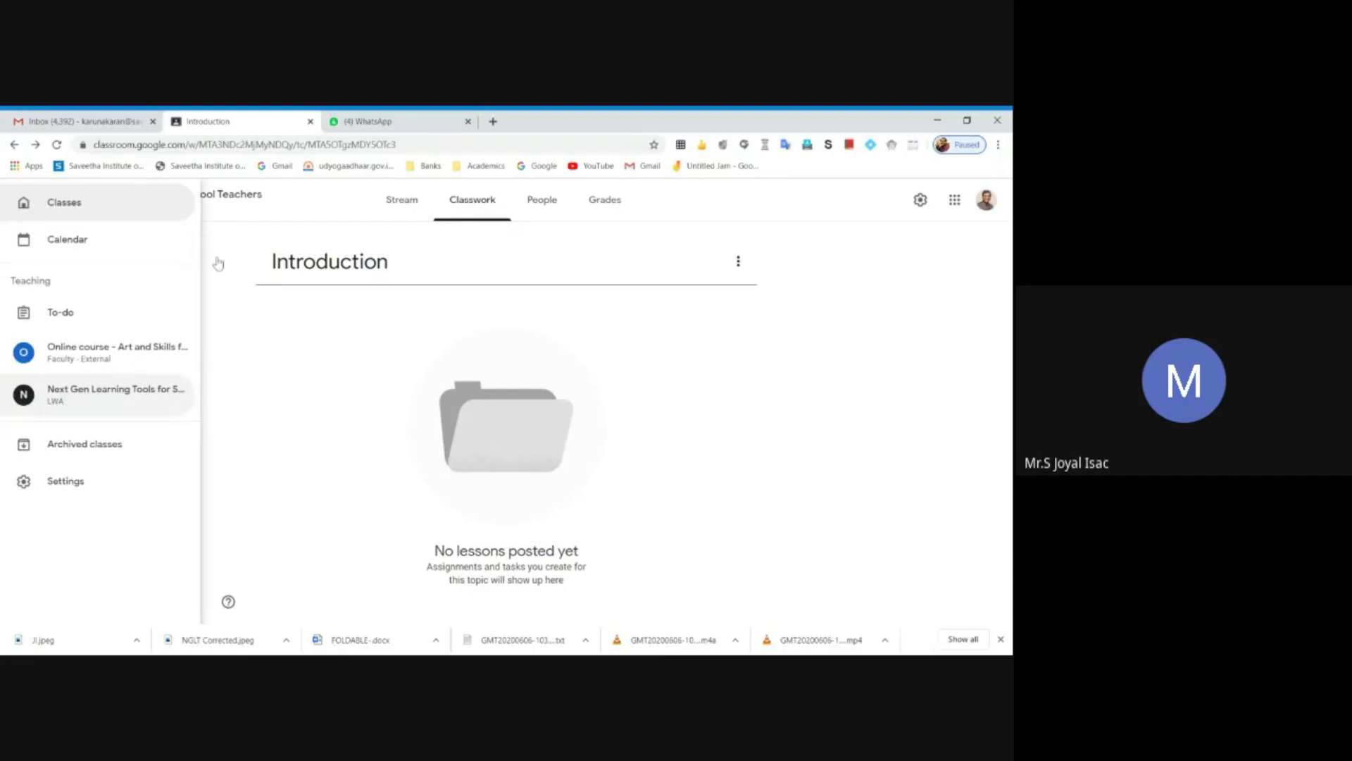
click(301, 209)
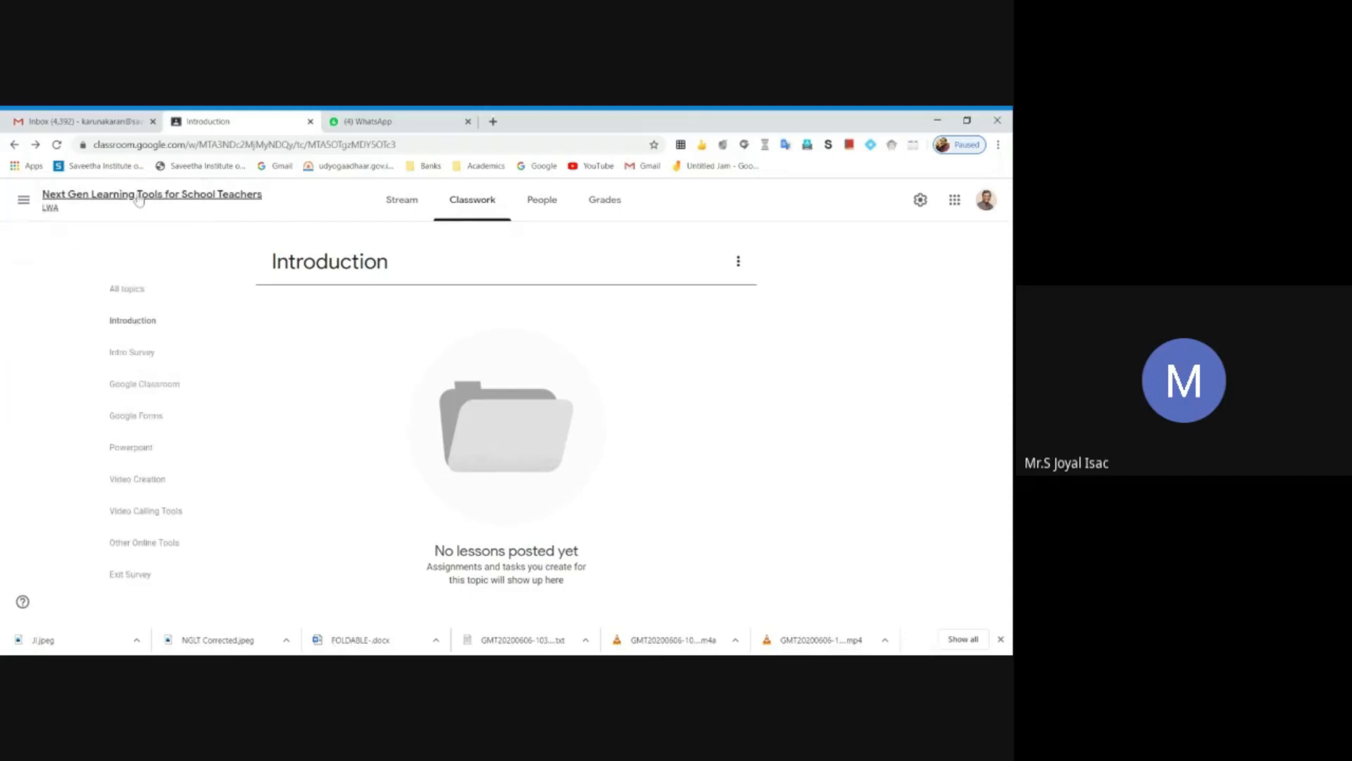
click(138, 199)
click(472, 201)
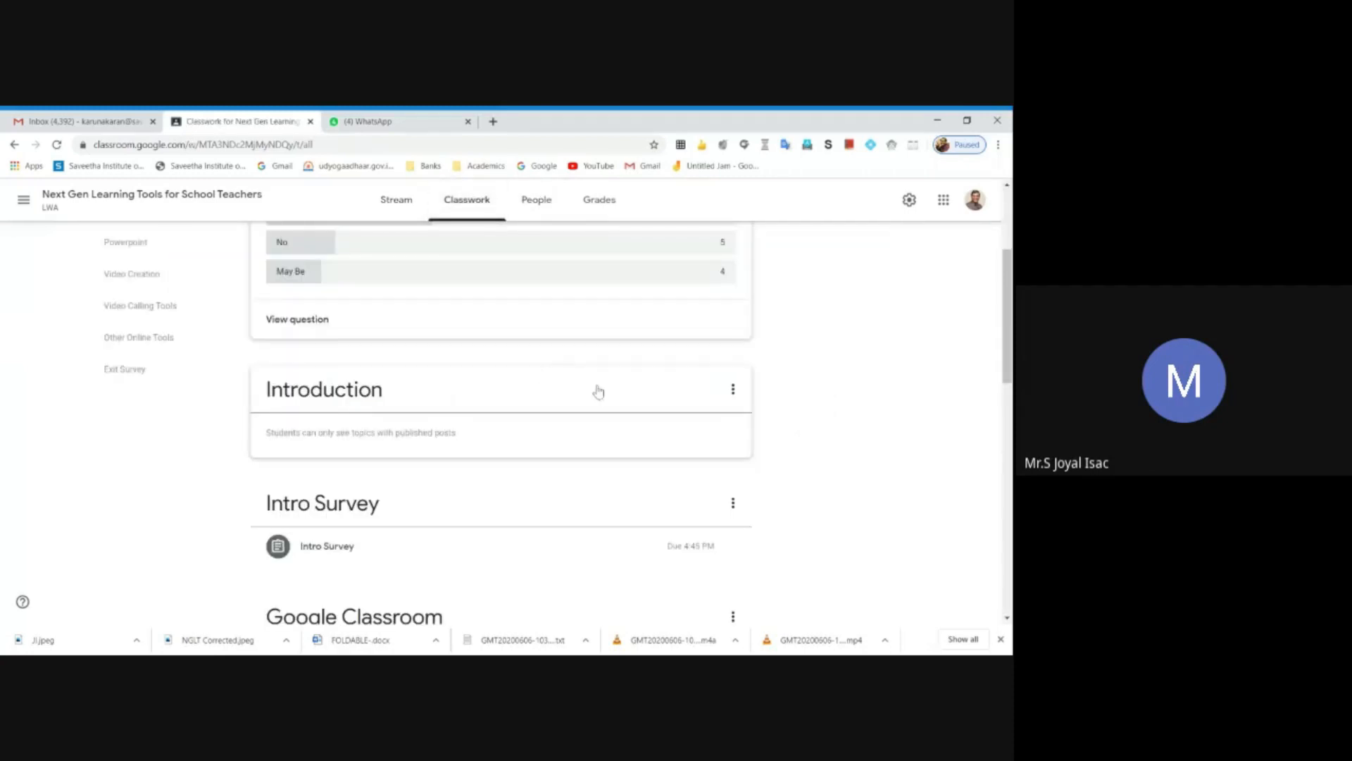
Move the Introduction topic between the Google Classroom and Google Forms topics and look over the new topic order
drag(492, 374, 444, 568)
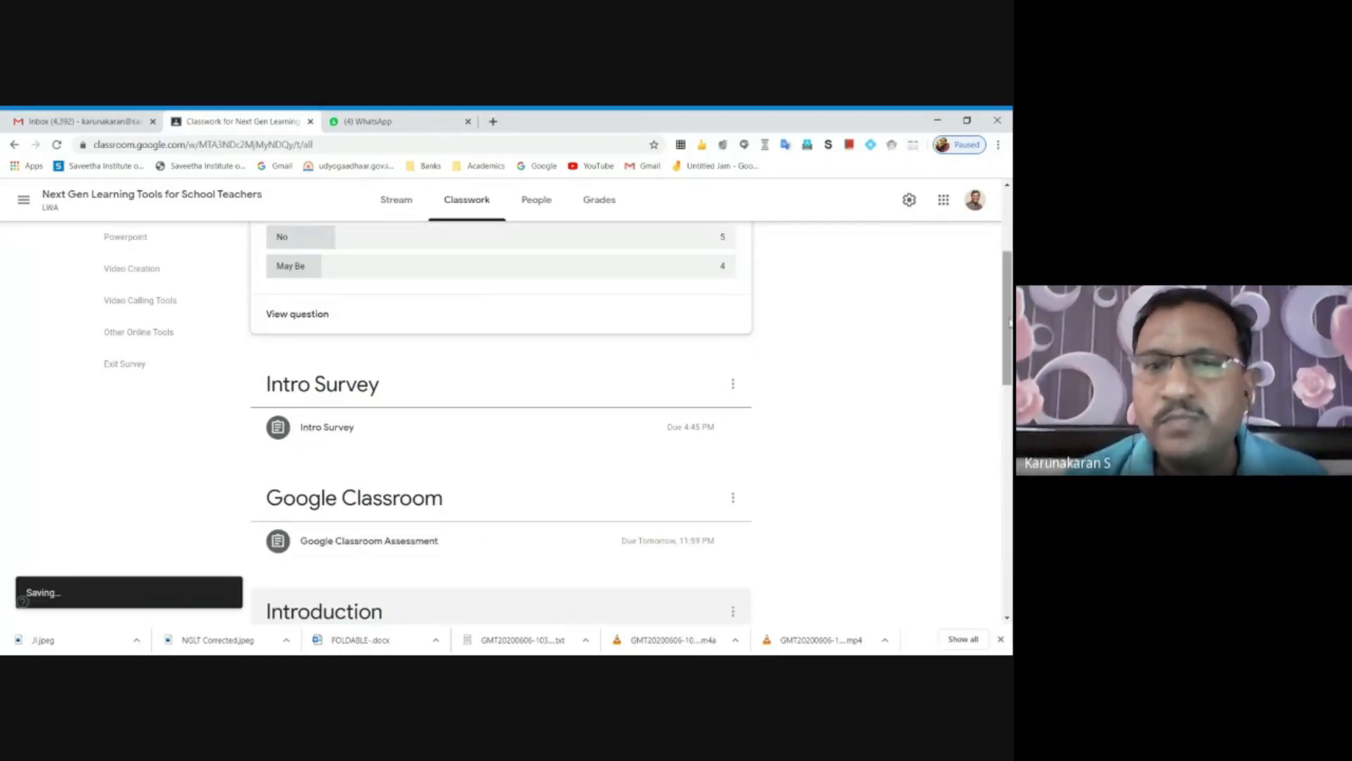
scroll(444, 567, down, 3)
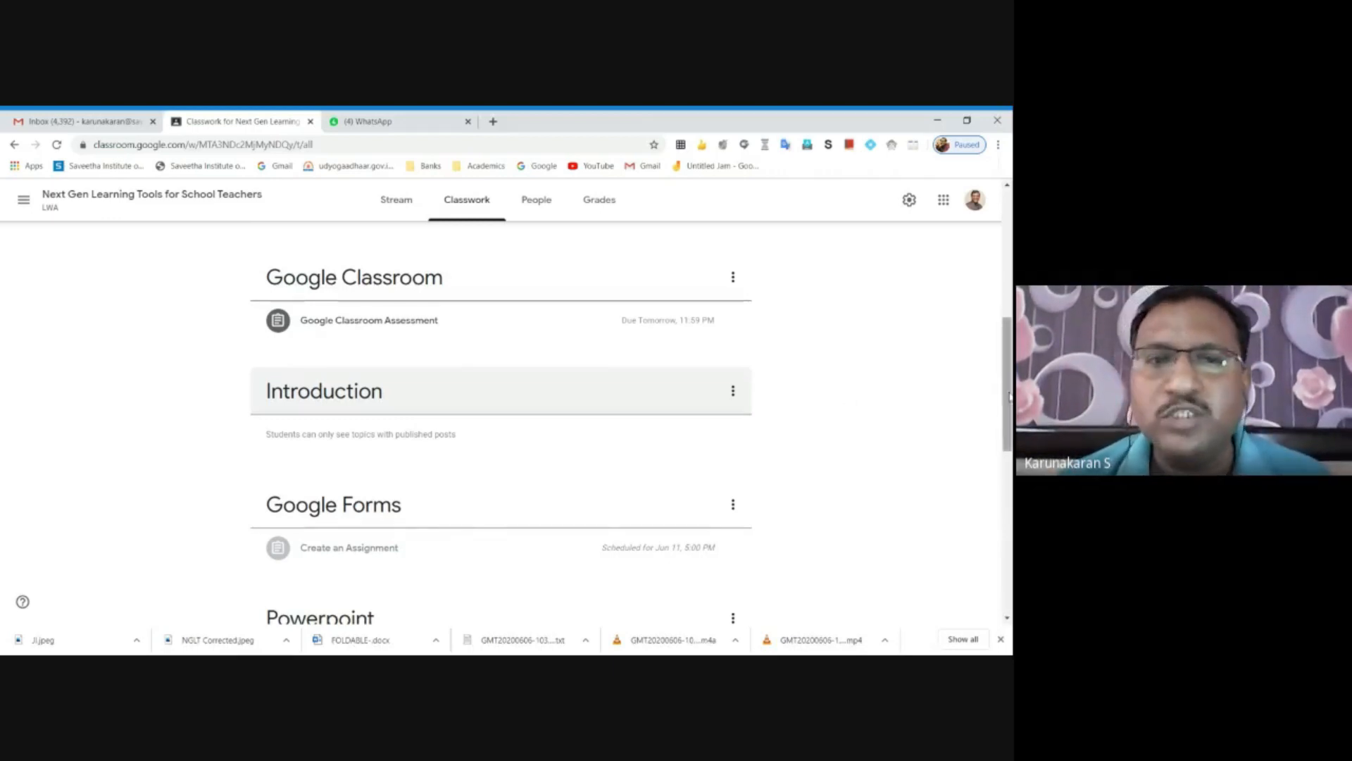
scroll(850, 400, up, 4)
scroll(500, 415, down, 3)
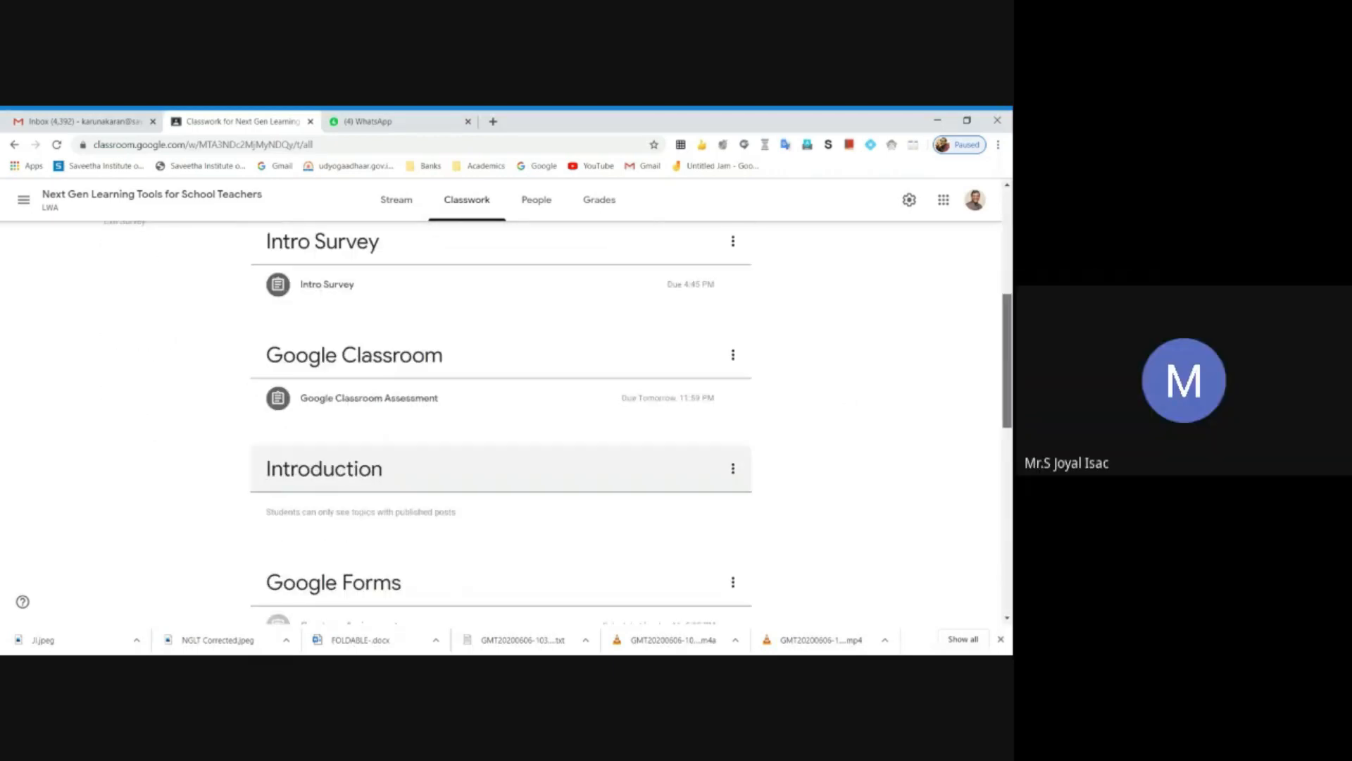
scroll(501, 415, up, 5)
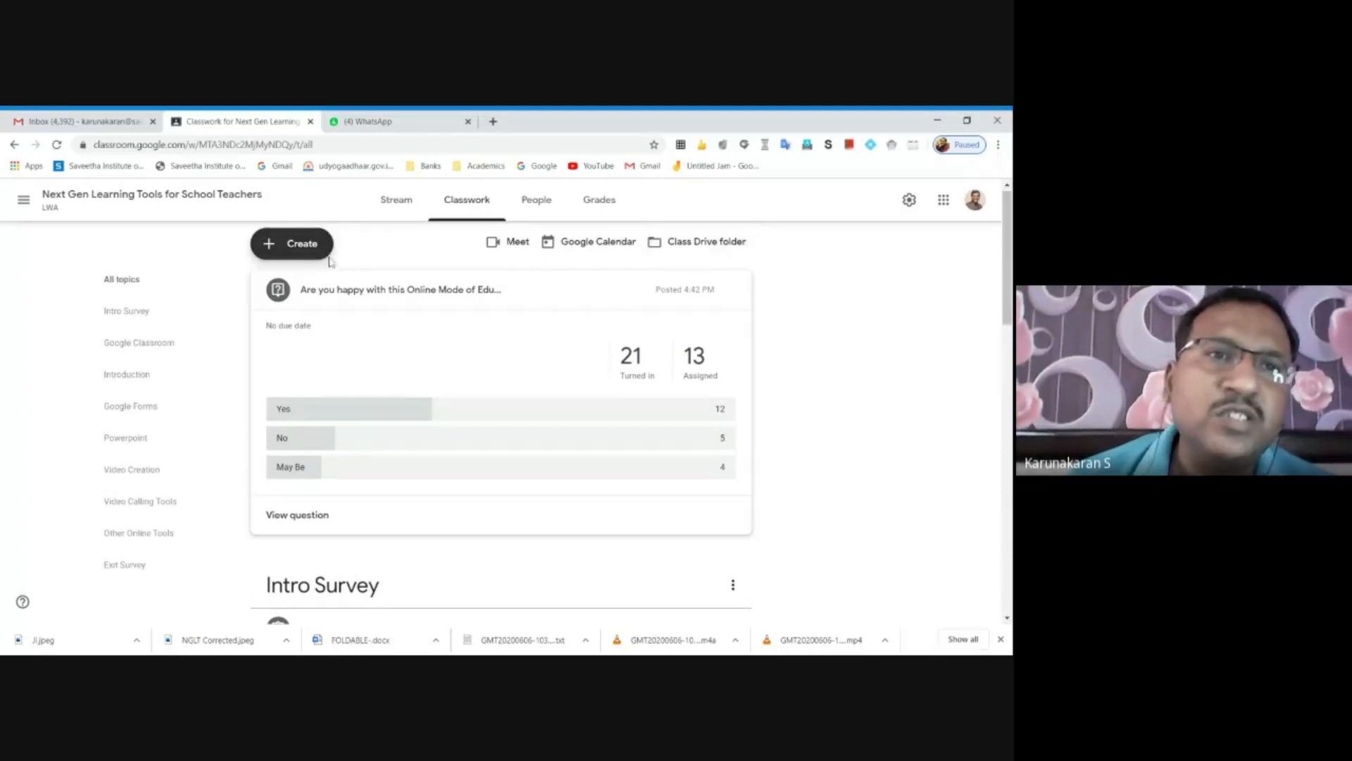
Create a new classwork question that reads "Hi, Am I Audible to all?"
click(293, 255)
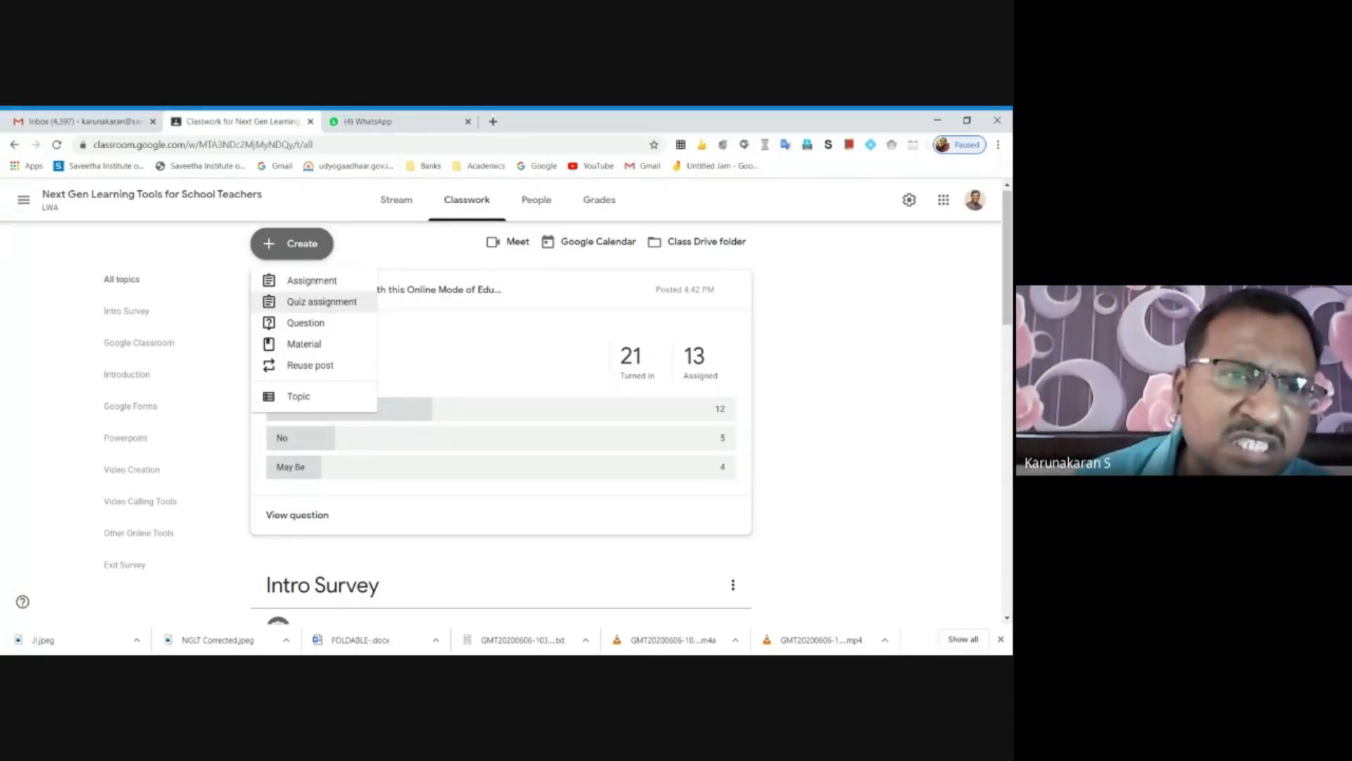
click(307, 324)
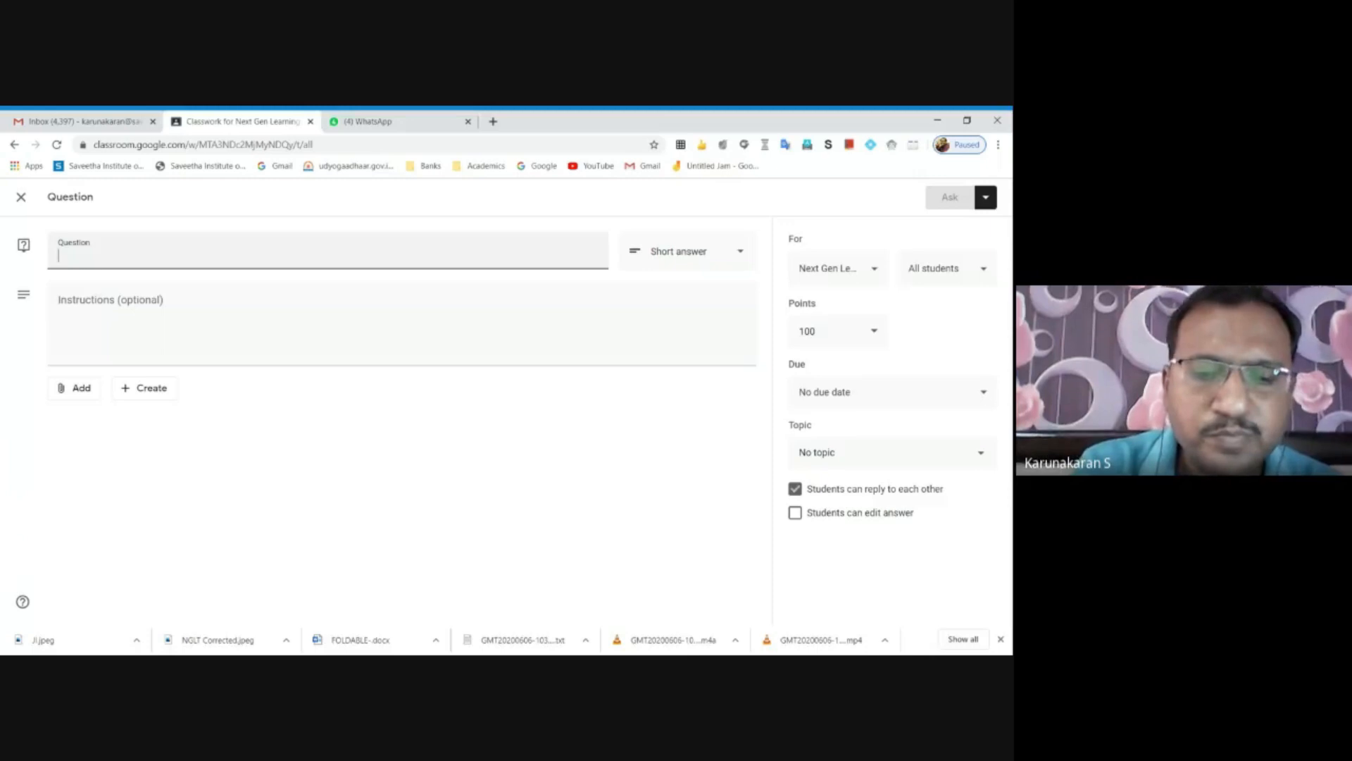
text(Hi,)
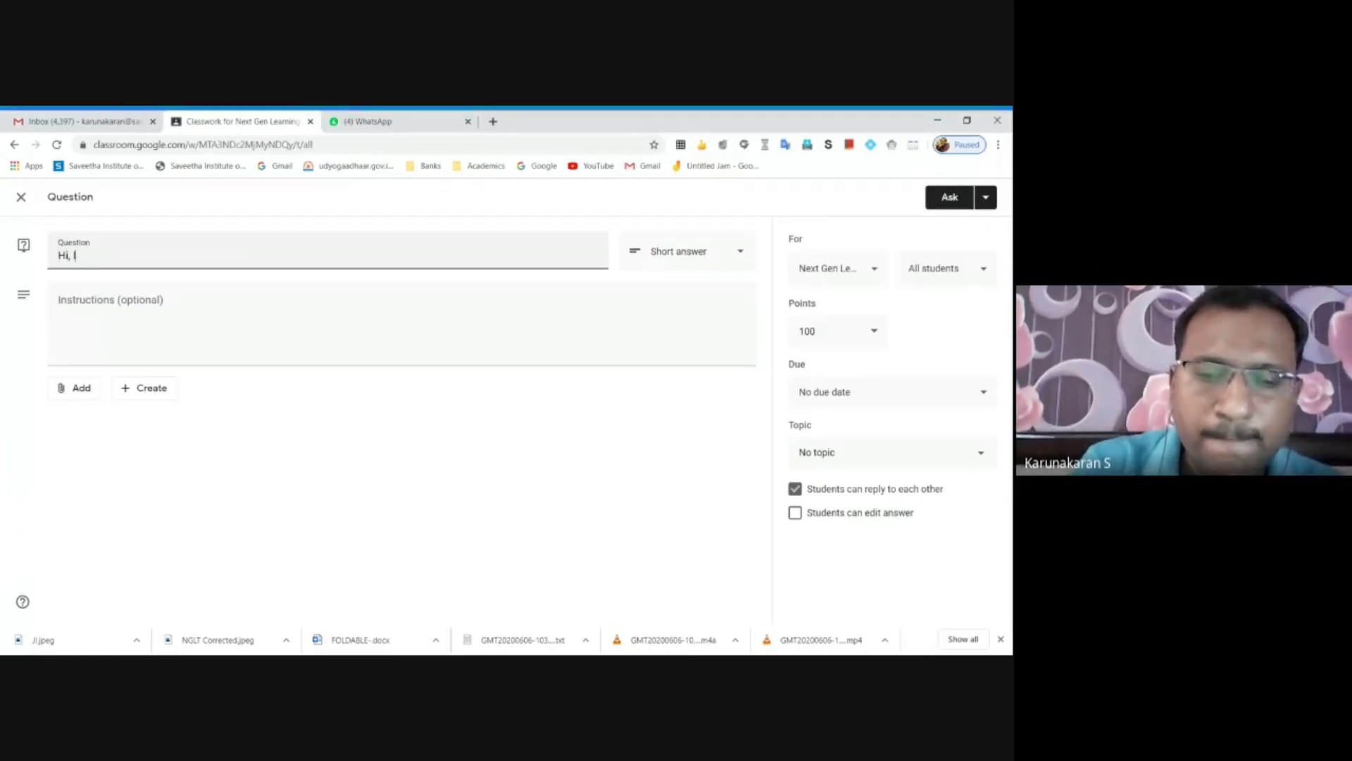
text( Am)
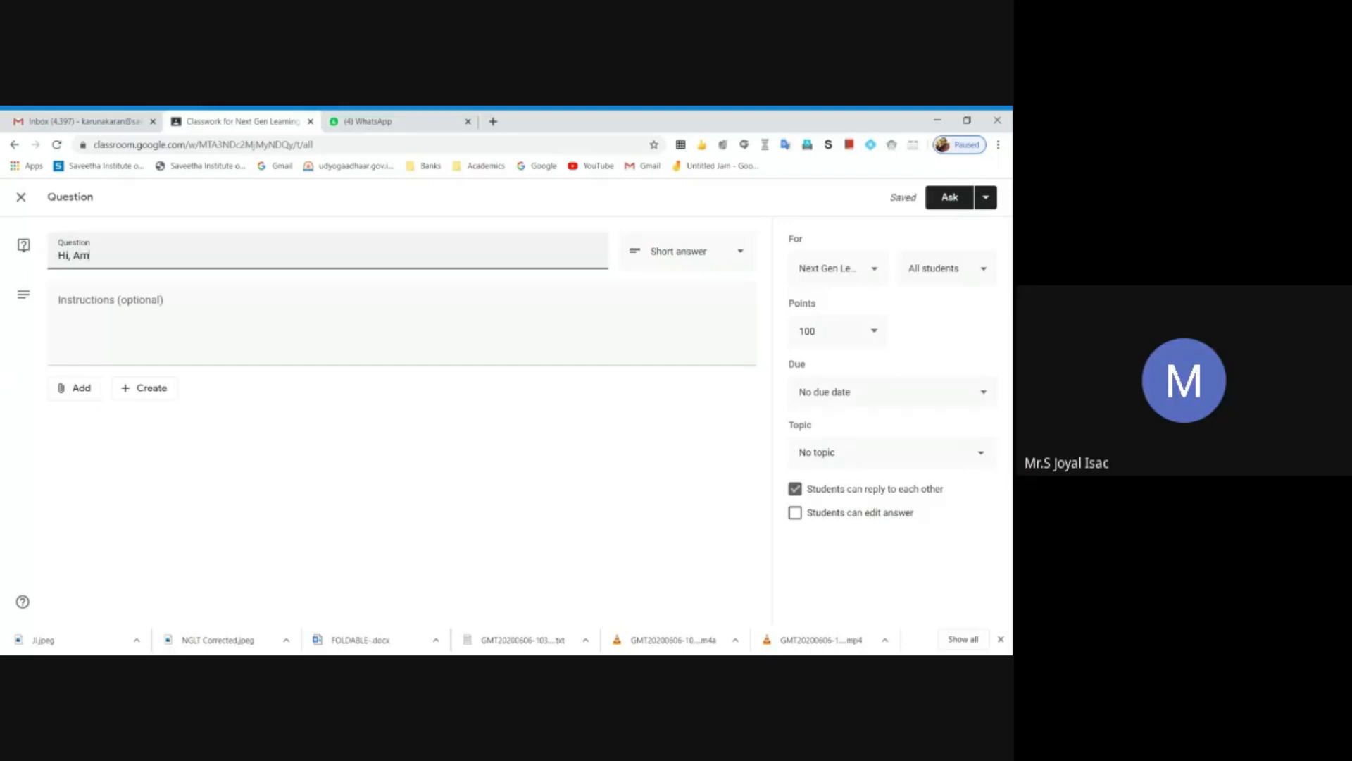
text( I Audi)
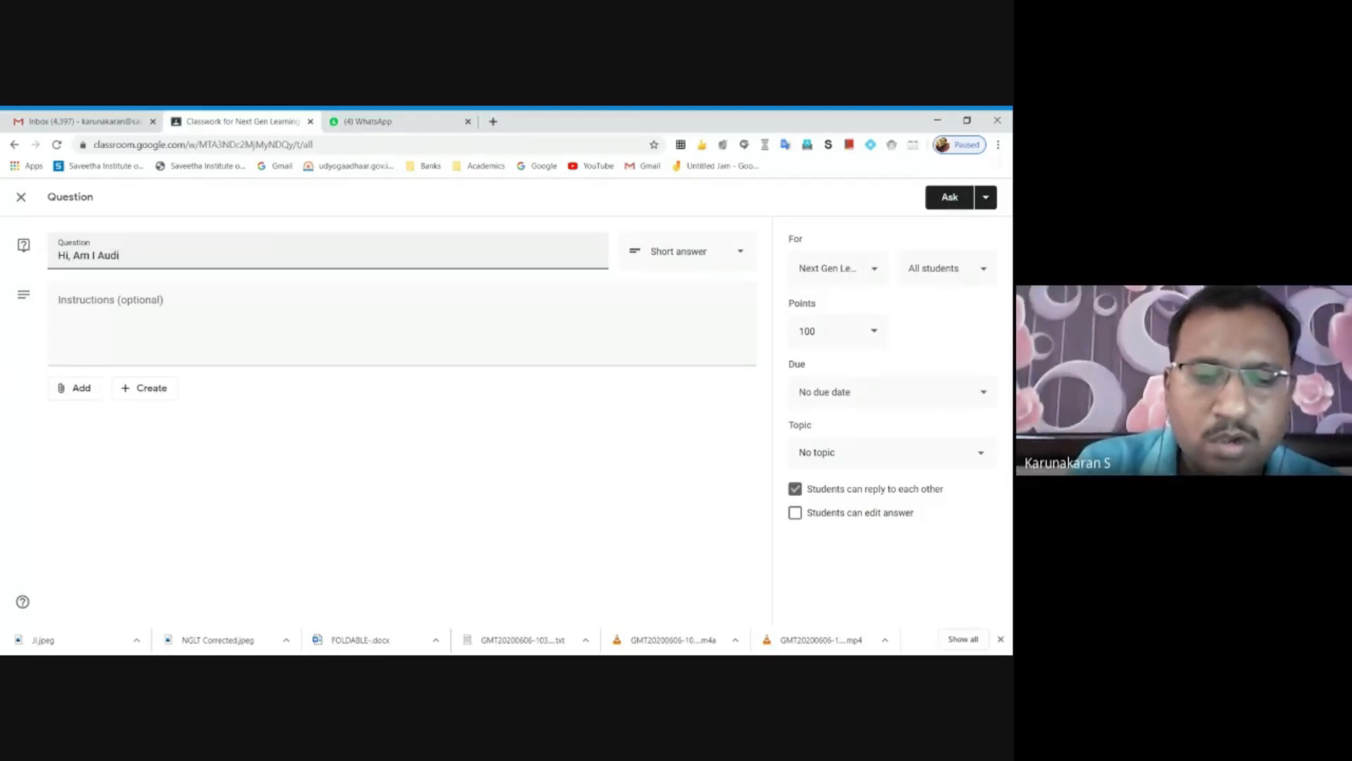
text(ble to all?)
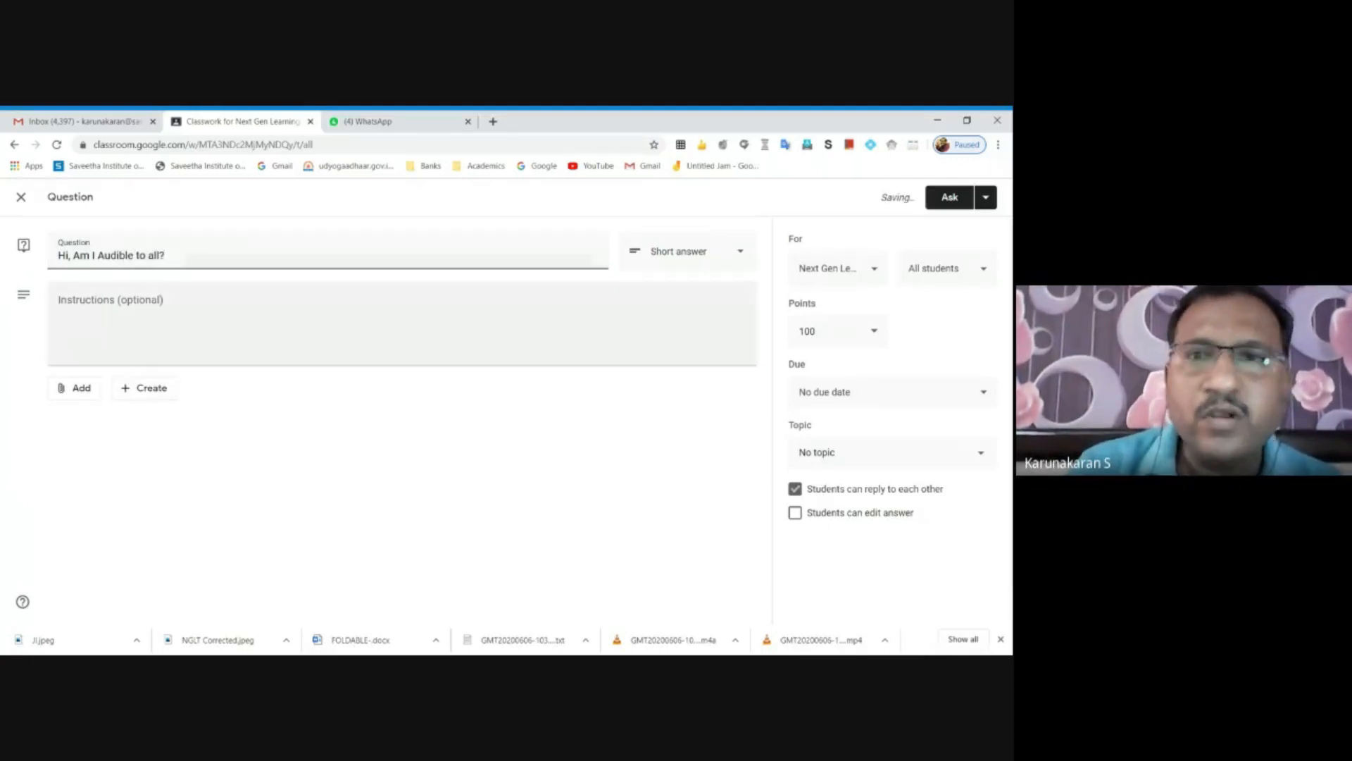
Make the question multiple choice with the options Yes and No, and post it to all students
click(743, 256)
click(700, 282)
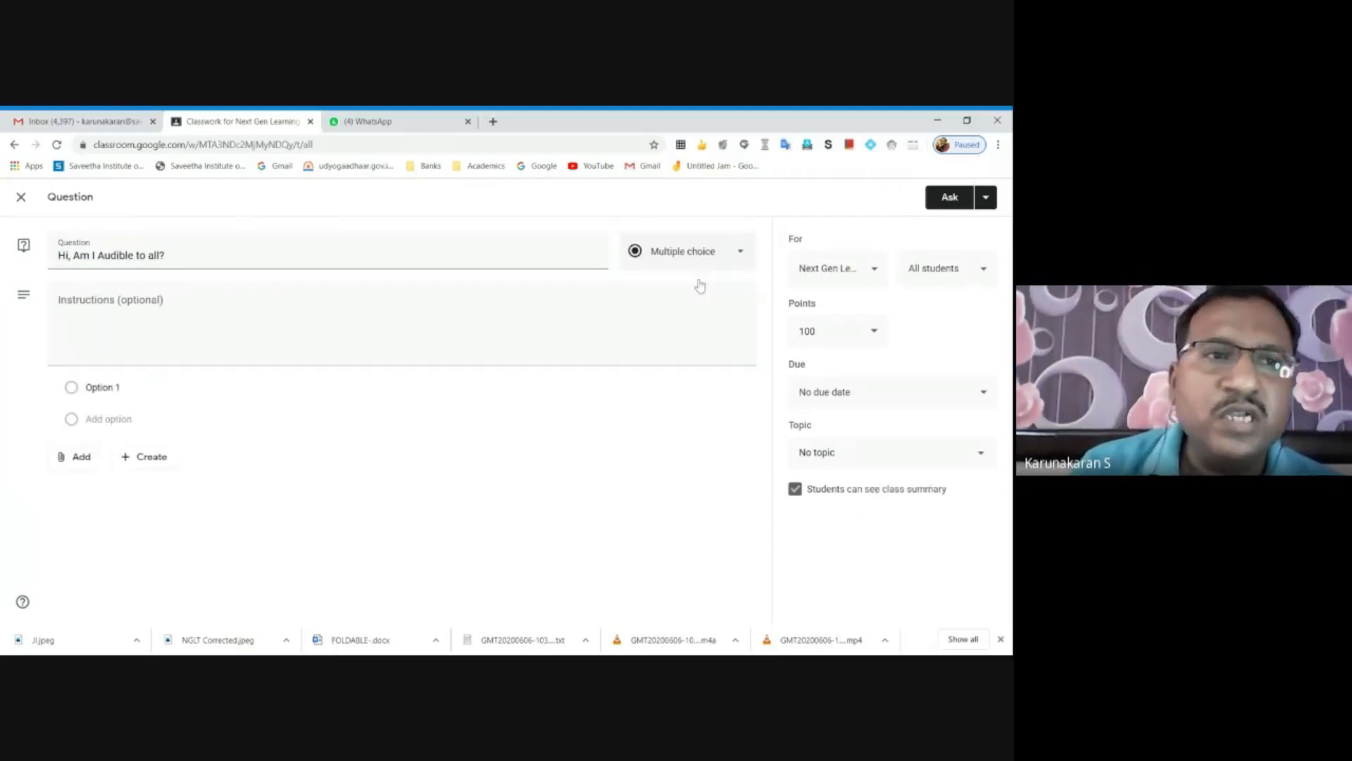
text(Yes)
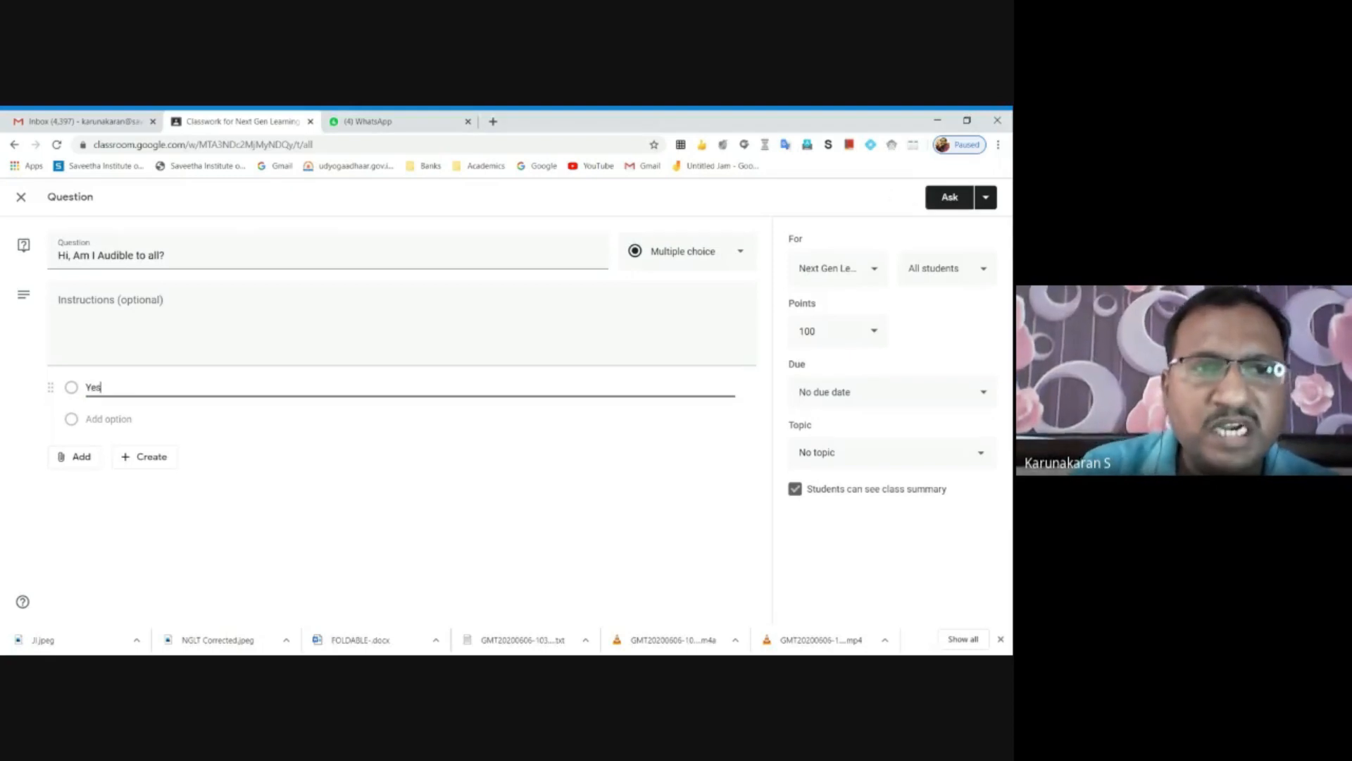
click(109, 419)
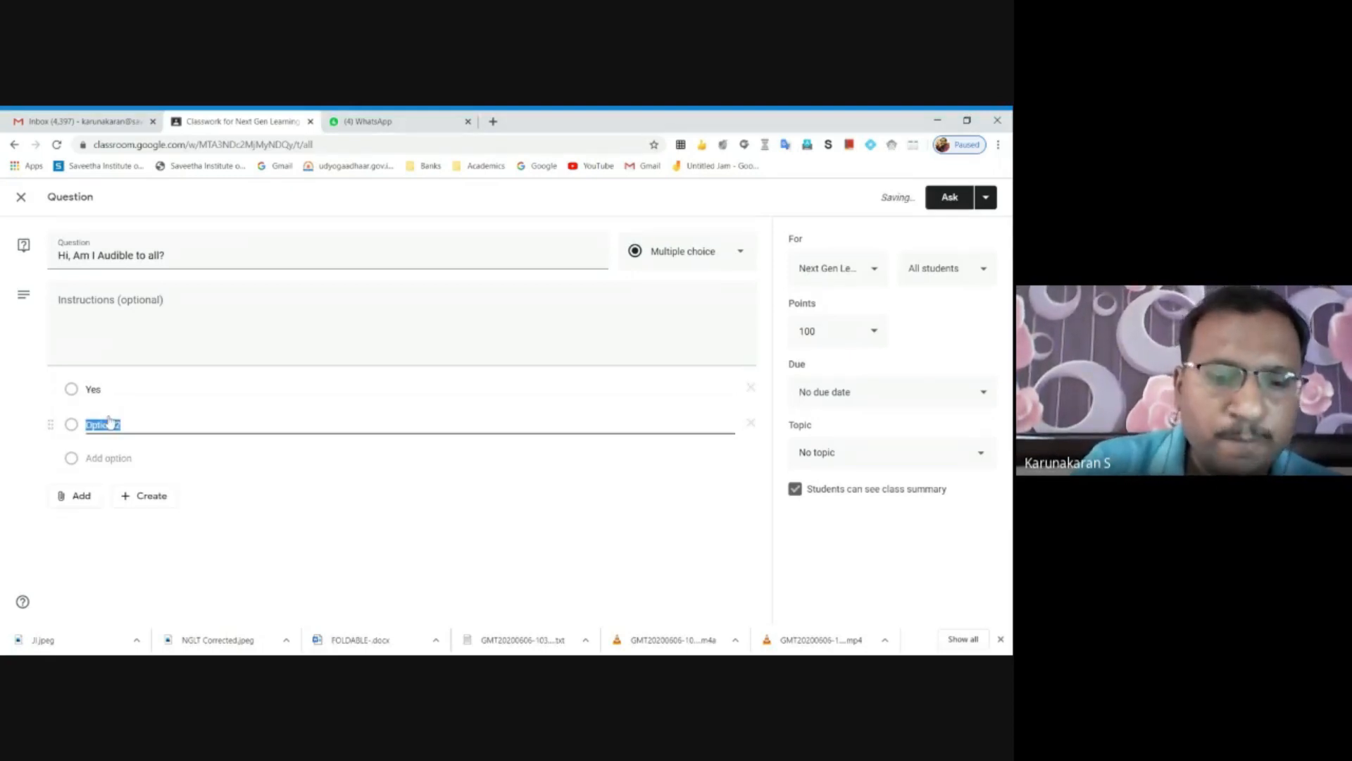
text(No)
key(BackSpace)
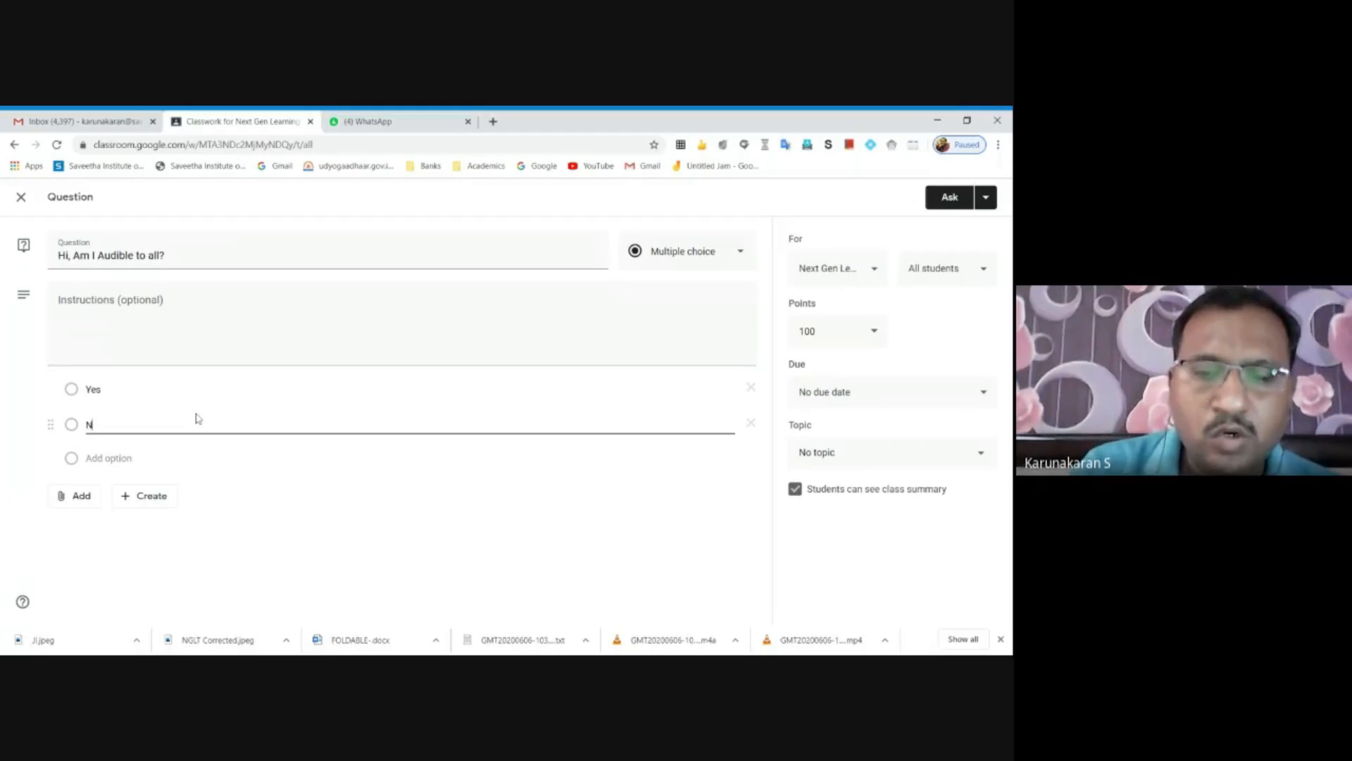
text(o)
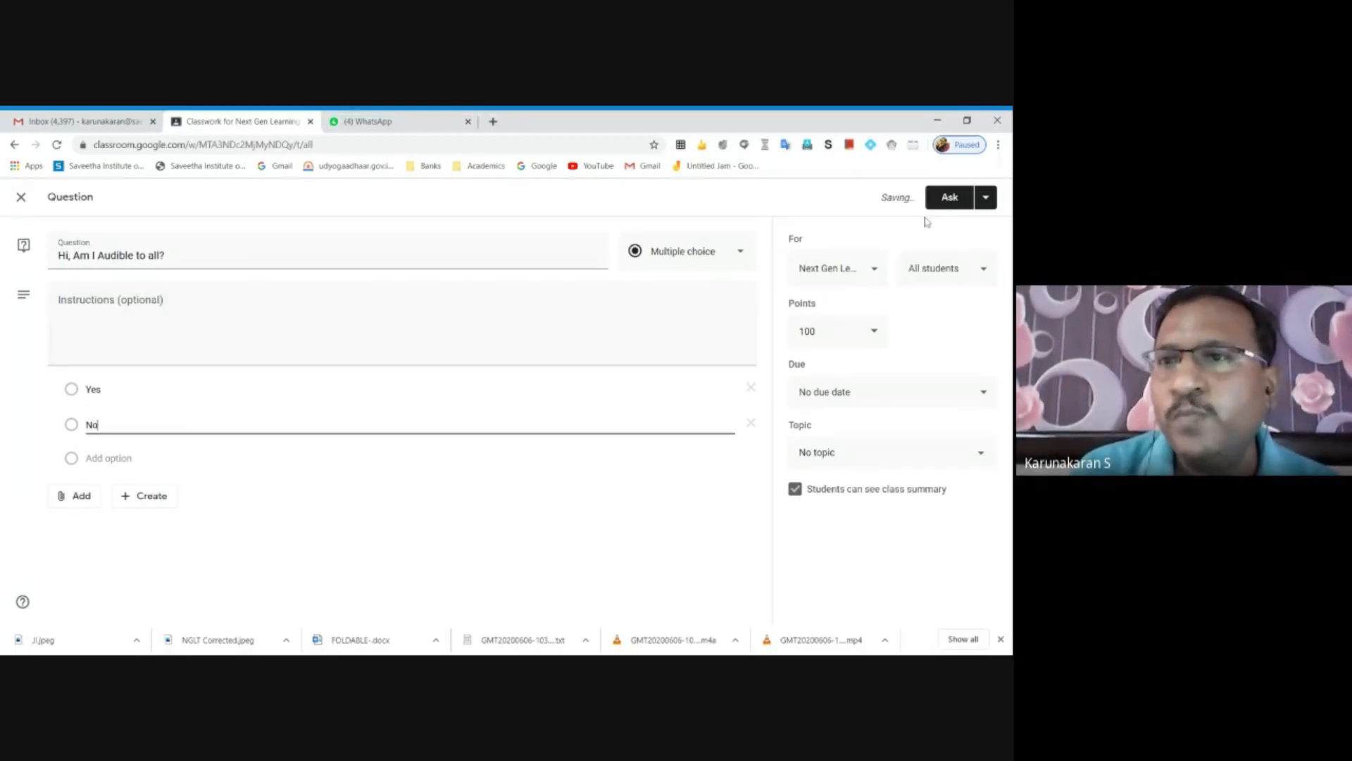
click(955, 197)
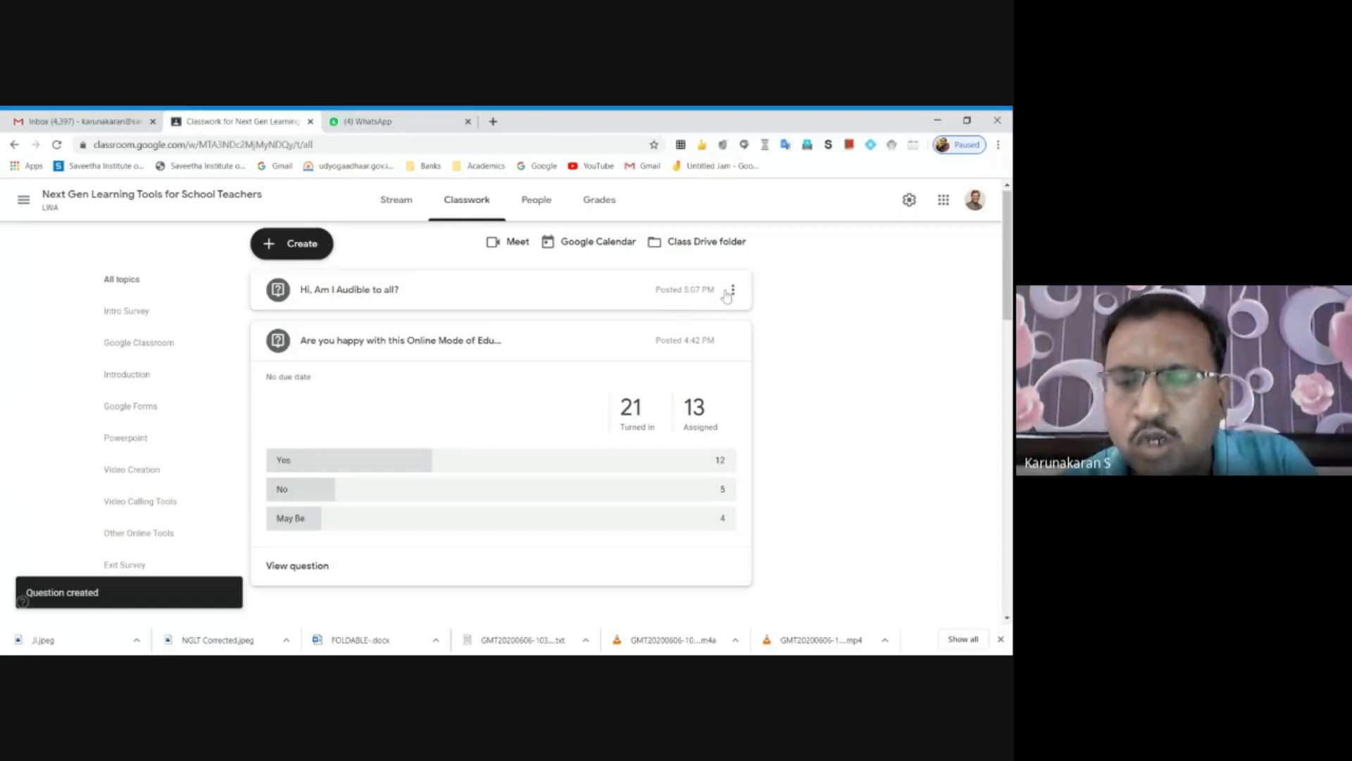
click(736, 295)
click(843, 314)
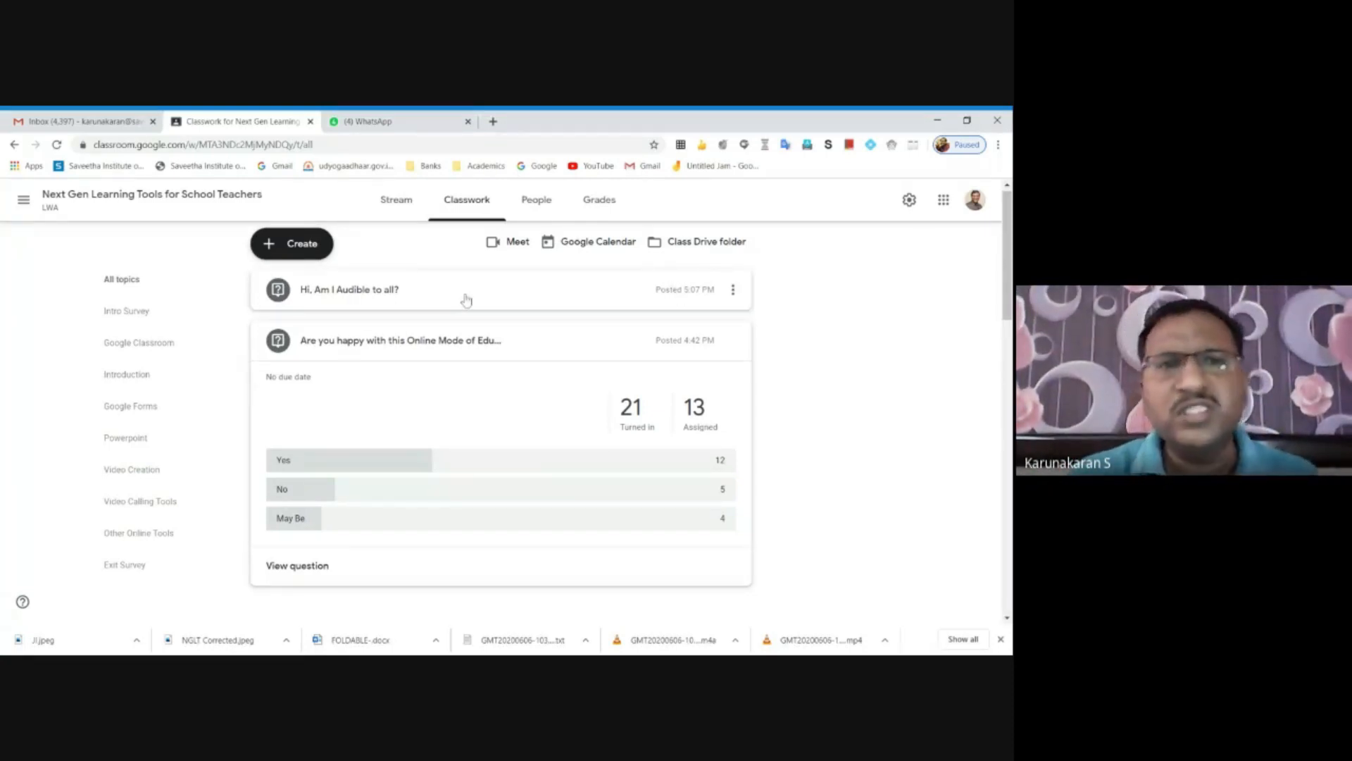
click(307, 255)
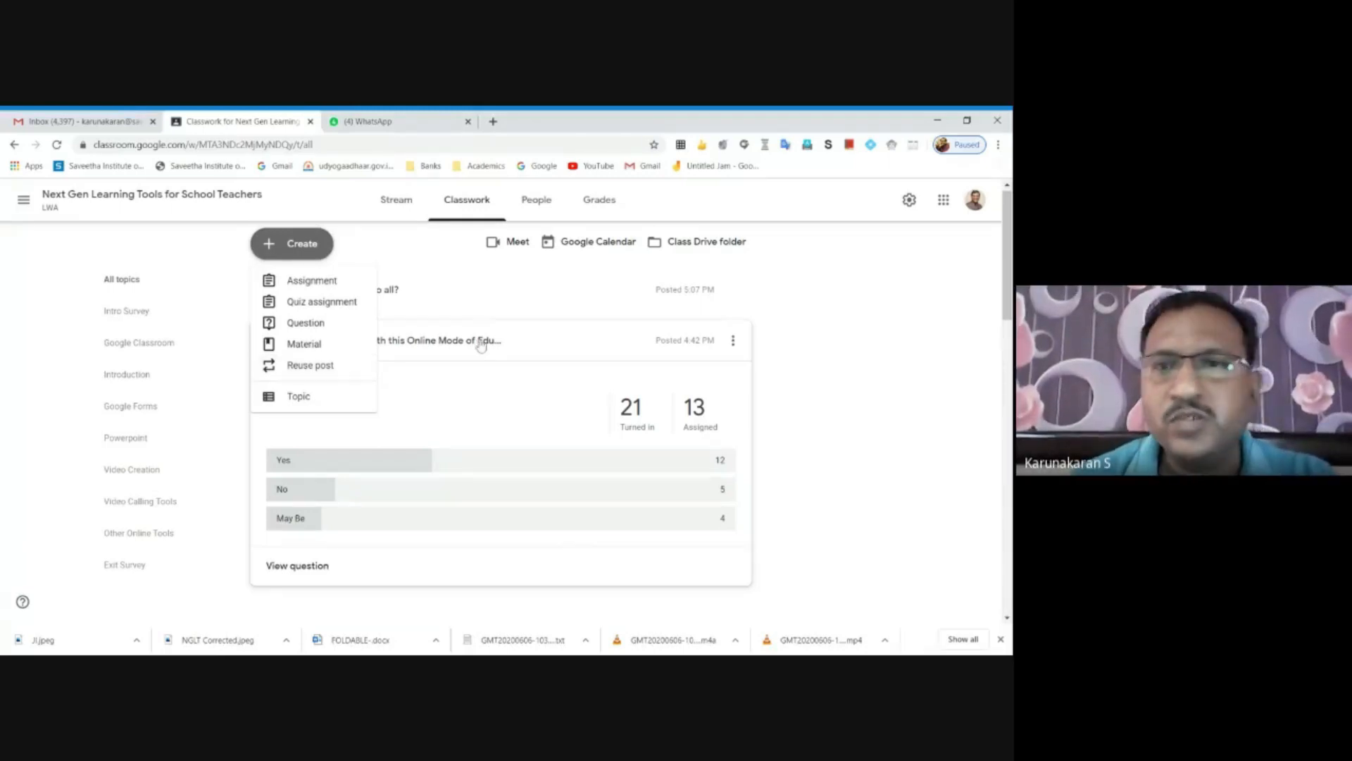
click(854, 333)
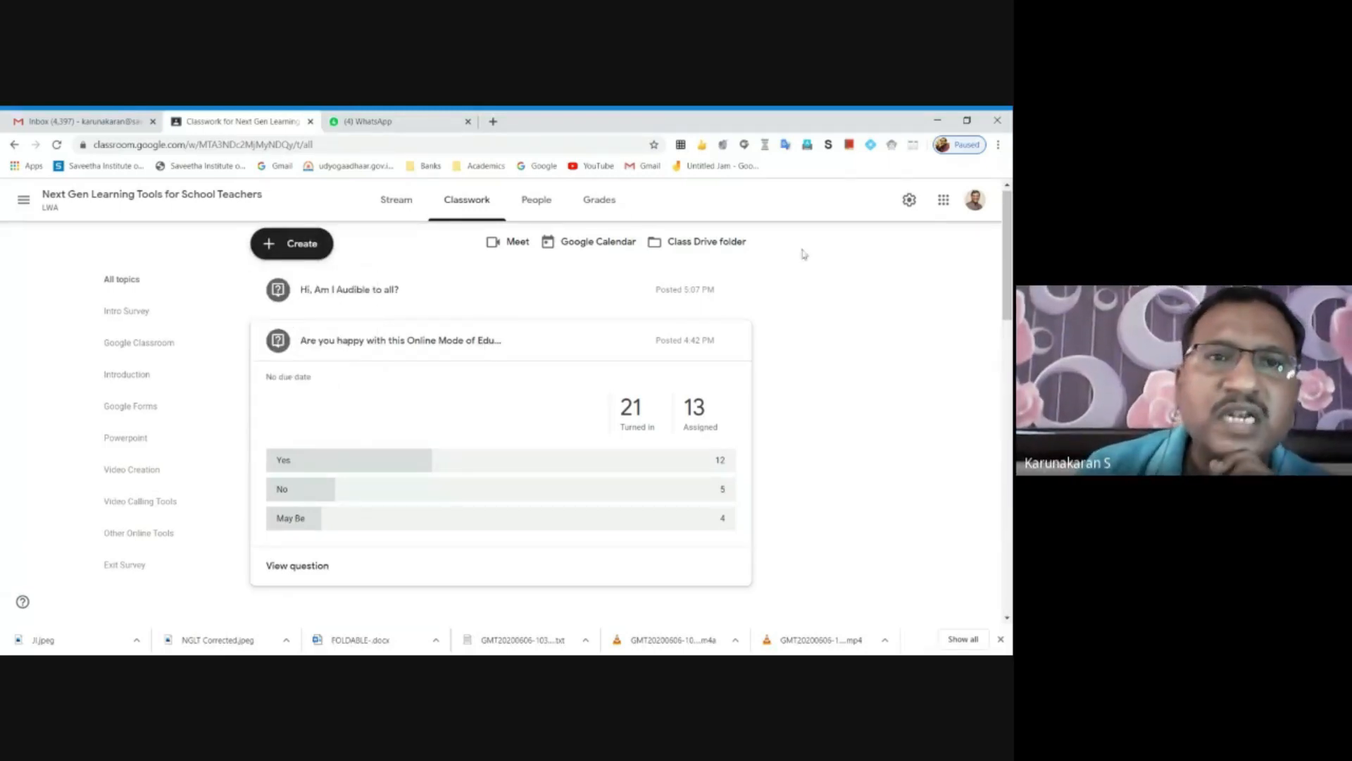
Open the audibility question from the class stream and review the student answers and the list of students
click(395, 213)
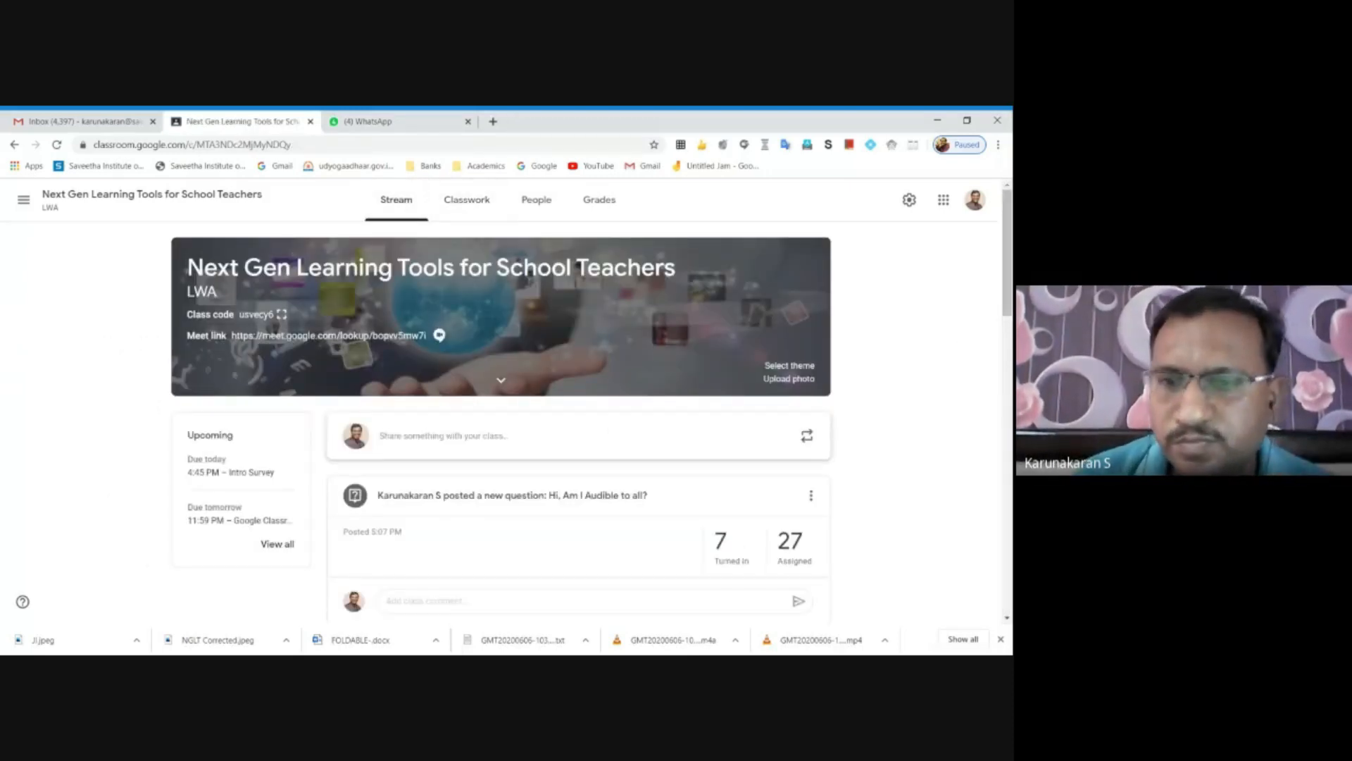
scroll(1007, 232, down, 3)
drag(1007, 296, 1007, 279)
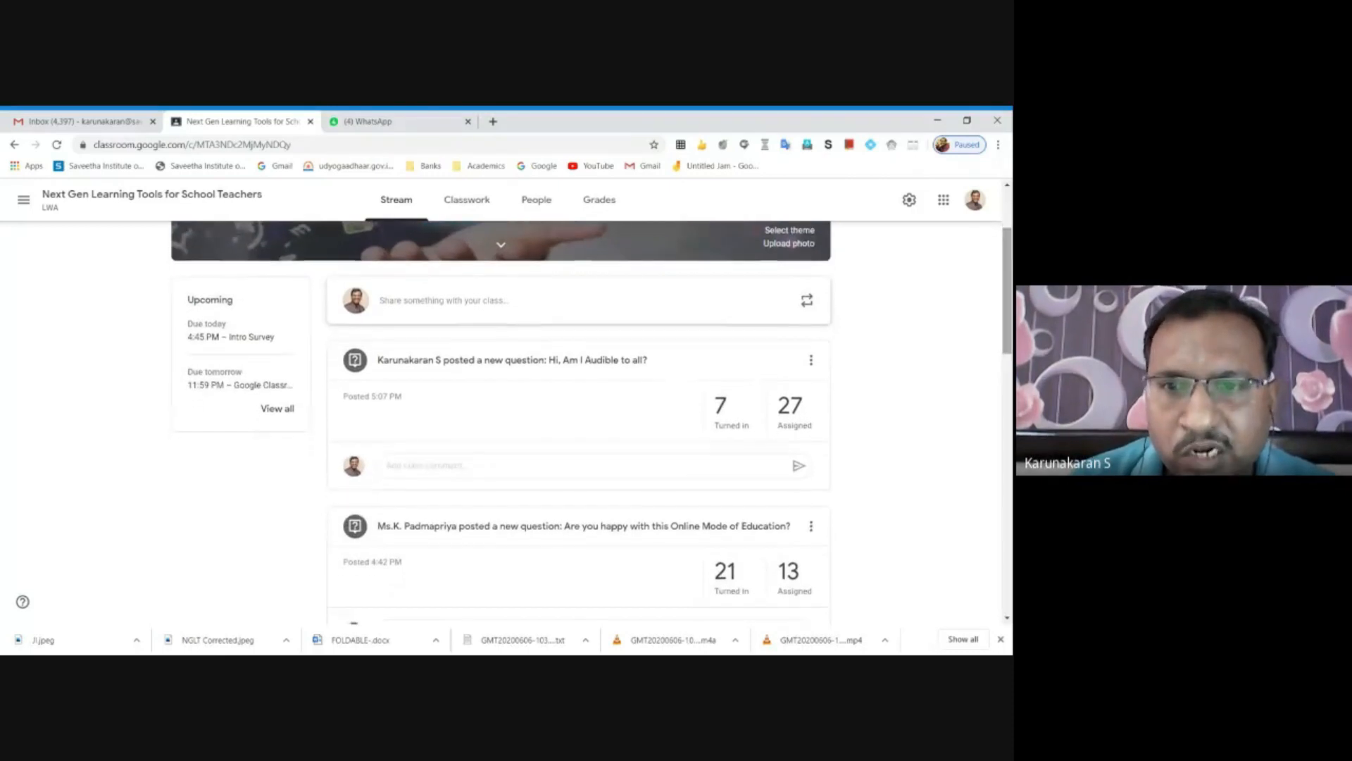
click(603, 371)
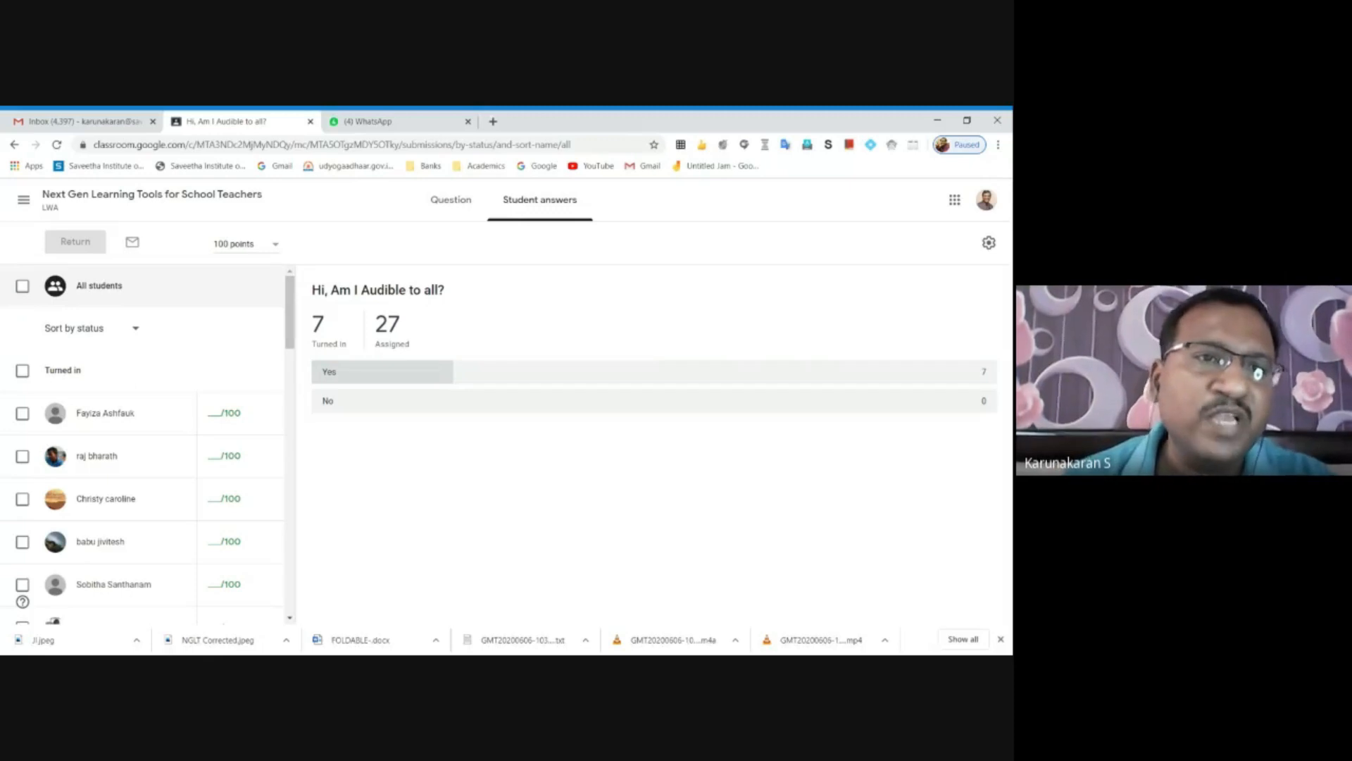
drag(291, 314, 280, 255)
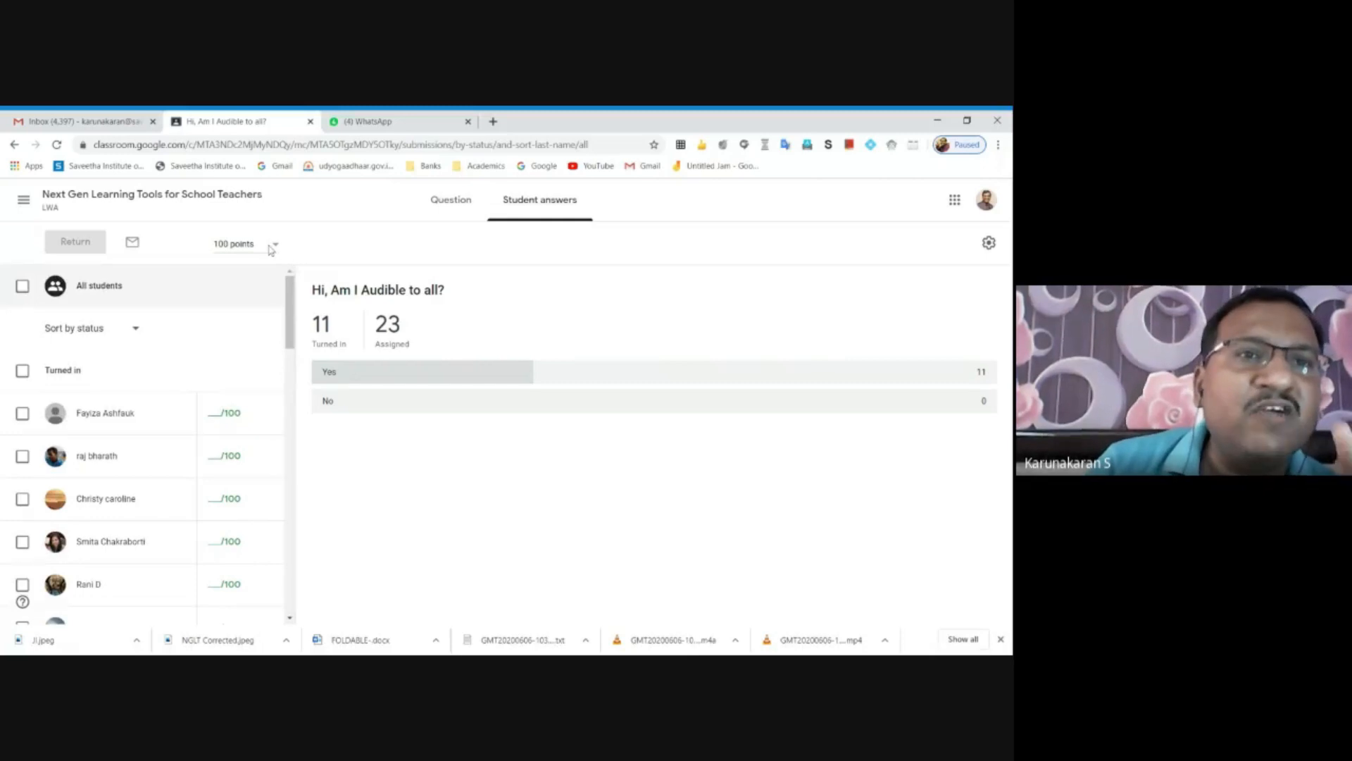
Change the audibility question's point value to Ungraded and confirm the update
click(270, 248)
click(243, 274)
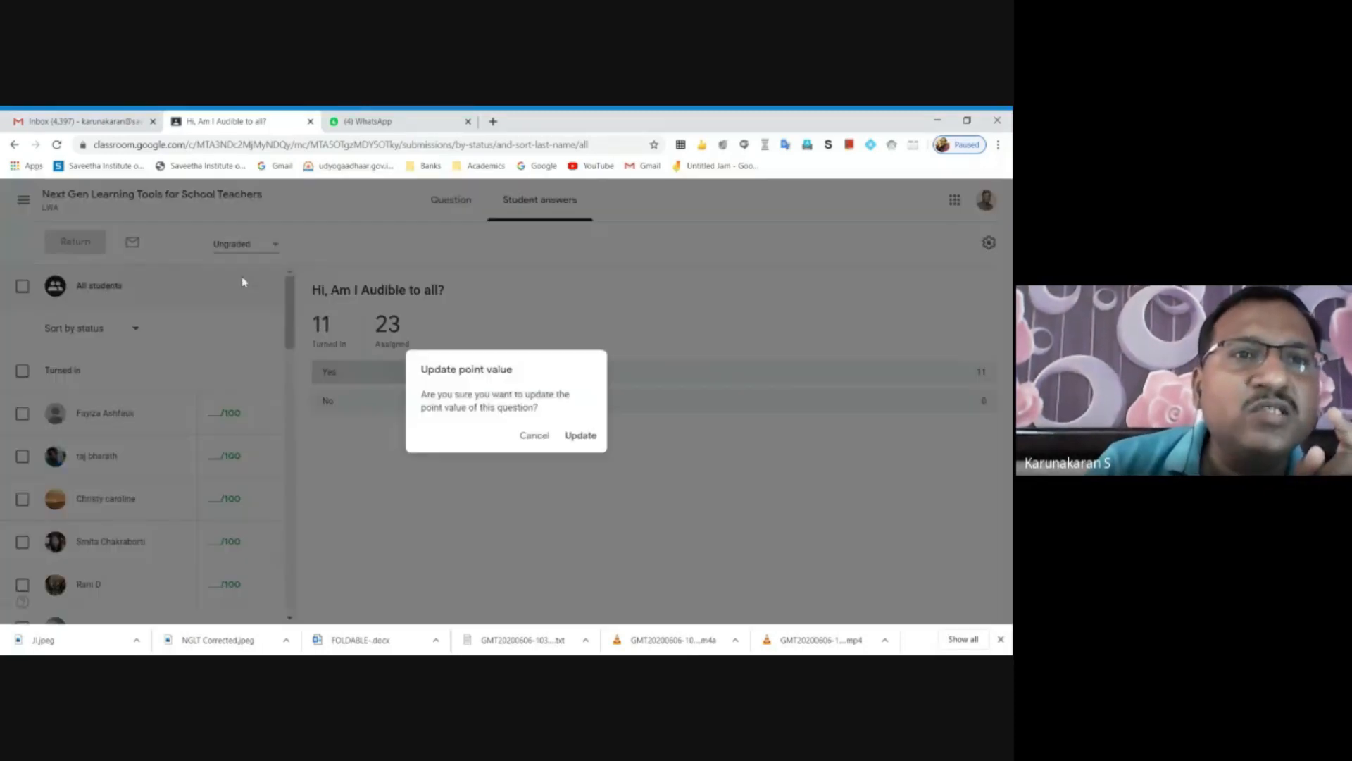
click(581, 436)
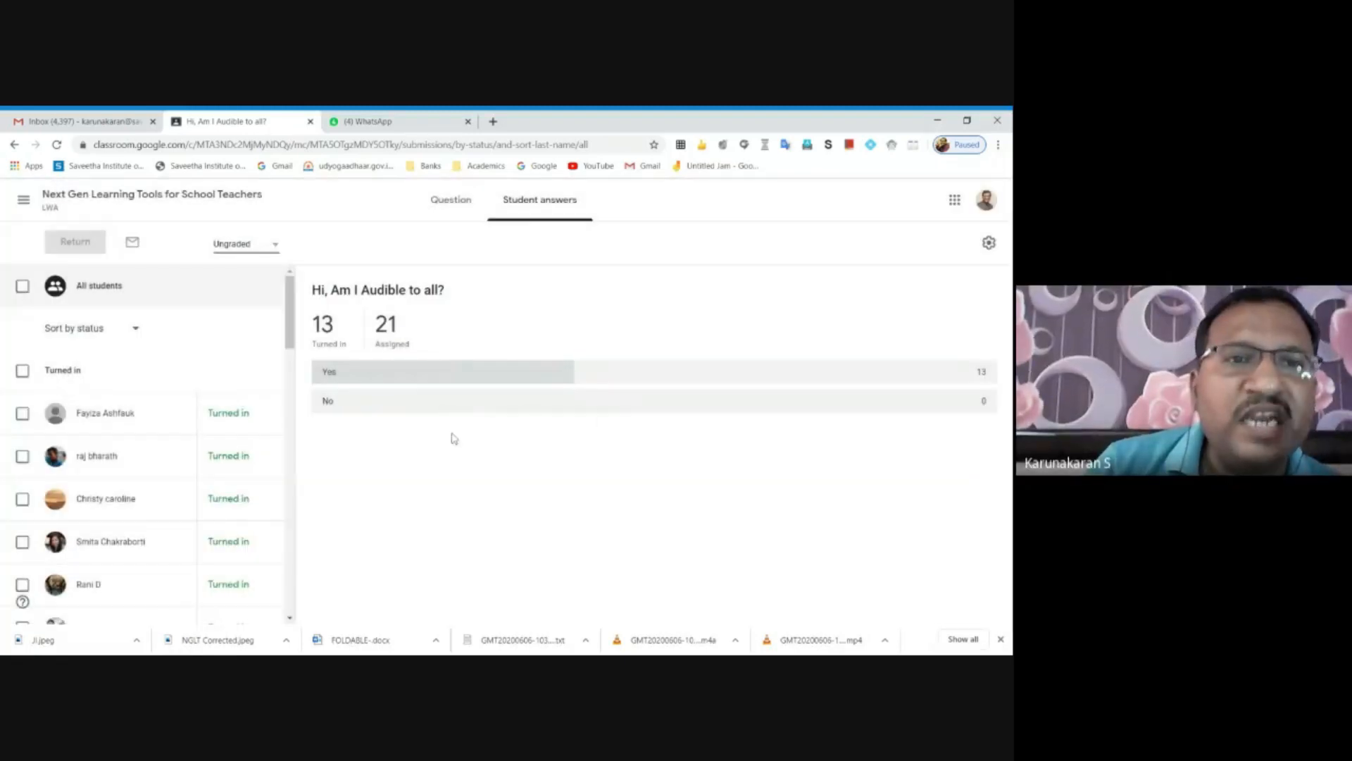
drag(292, 310, 199, 243)
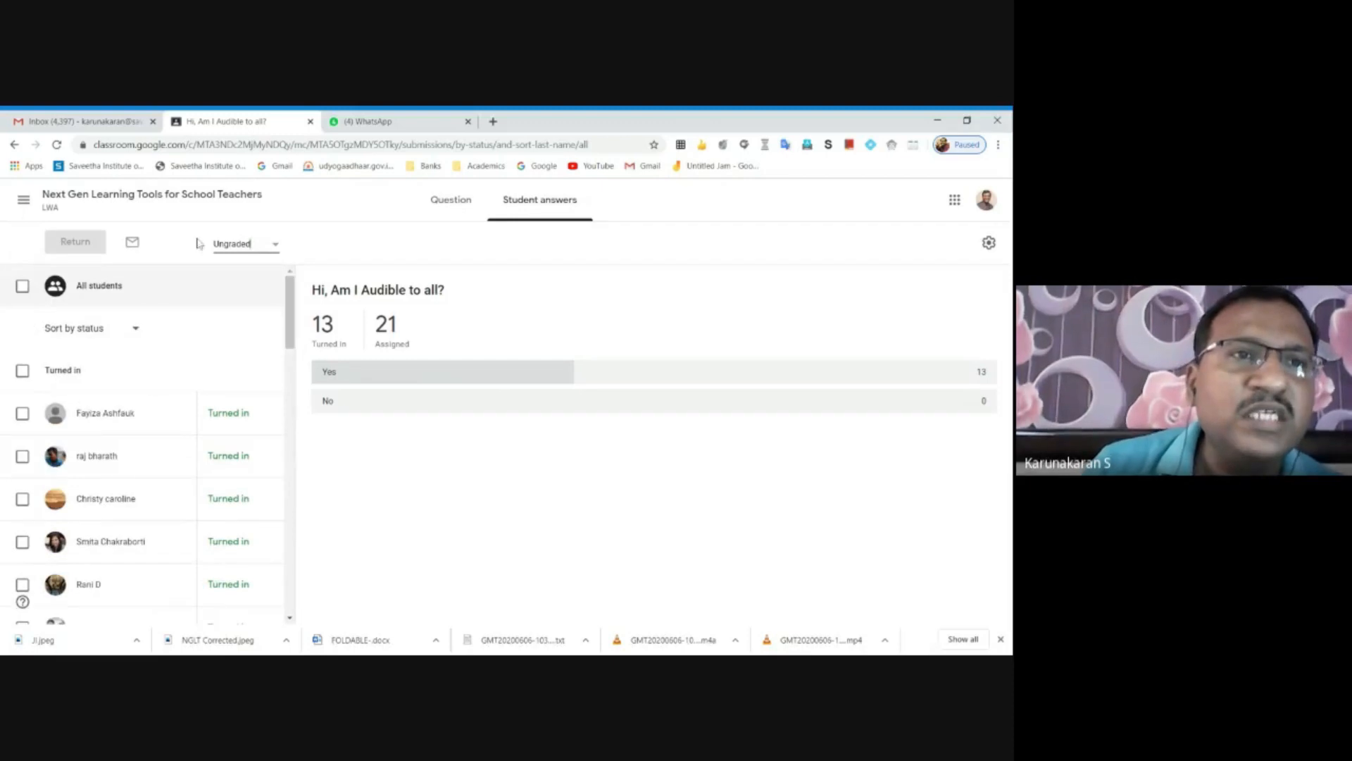
Return to the stream, open the answers to the Online Mode of Education question, and review the turned-in and assigned students
click(121, 201)
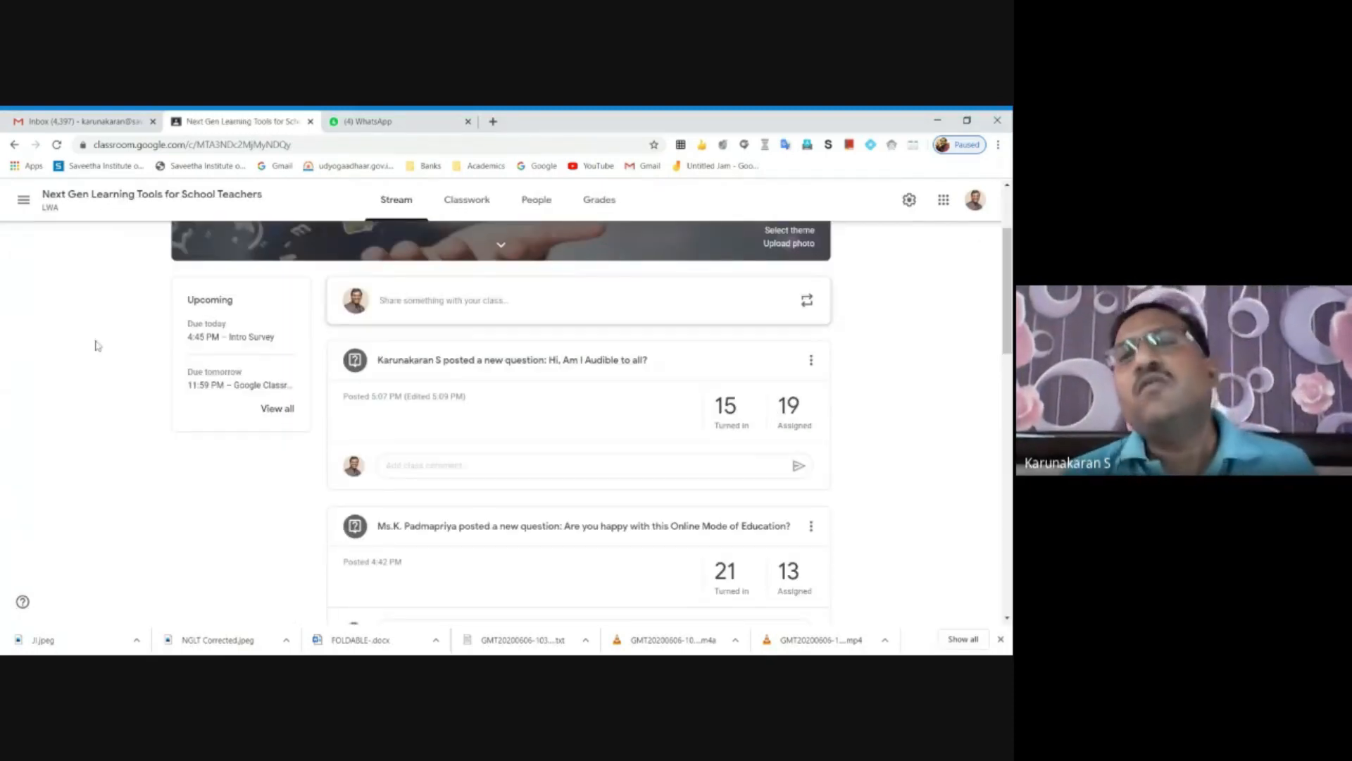
scroll(1007, 314, down, 3)
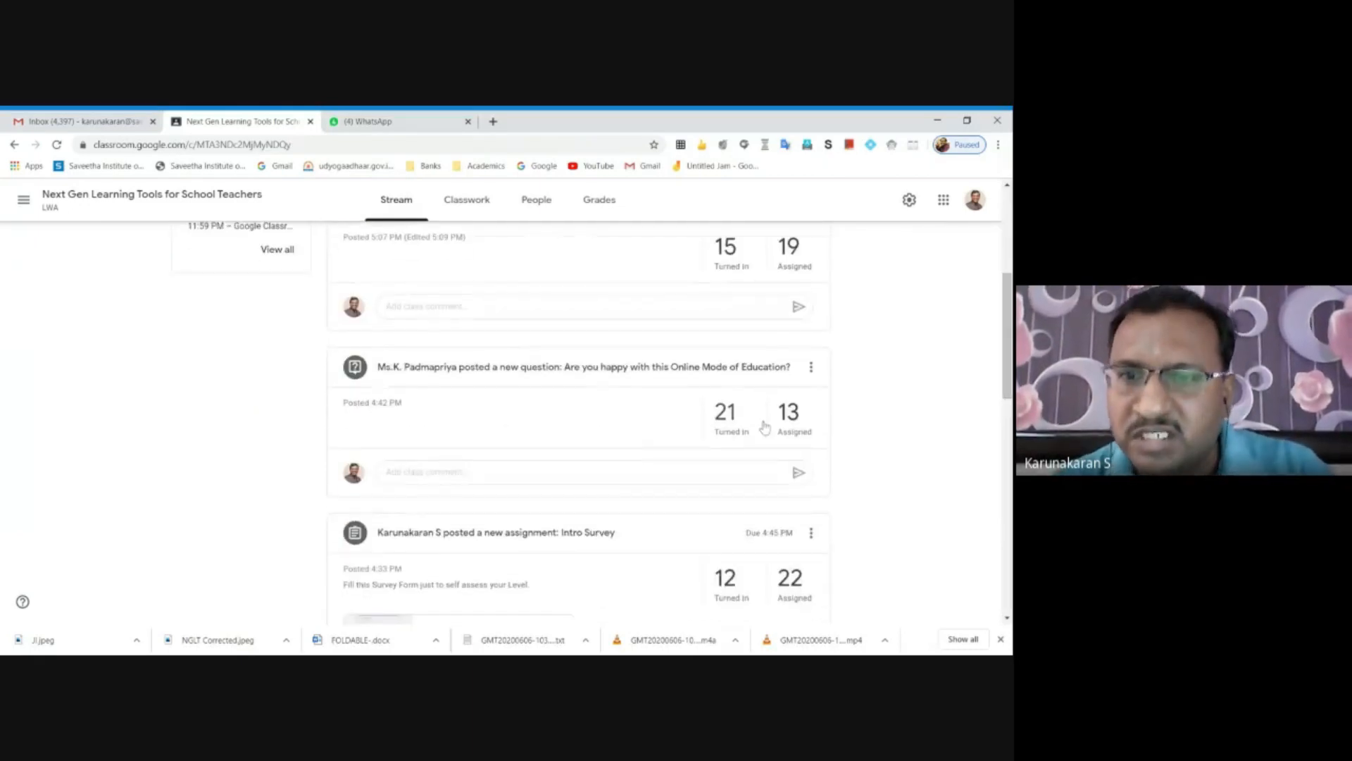
click(725, 412)
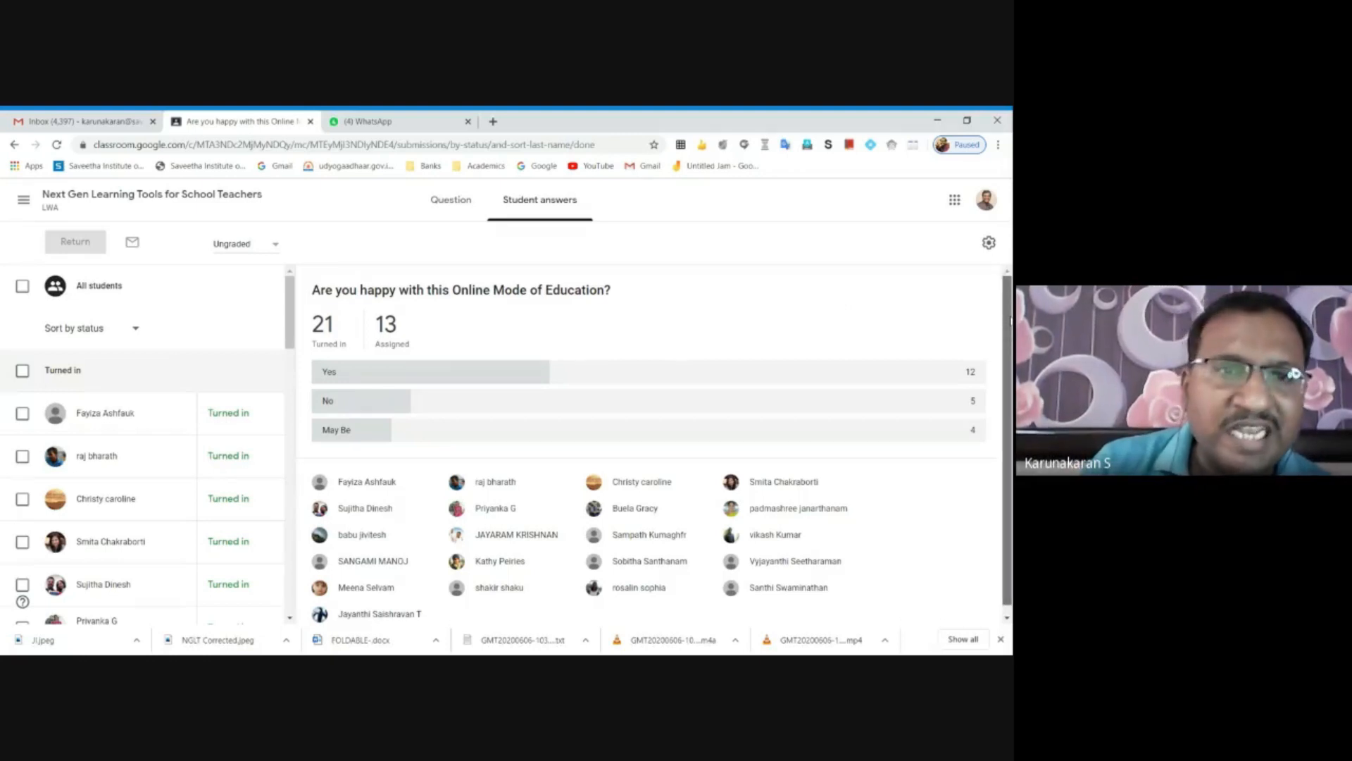
scroll(1011, 321, down, 1)
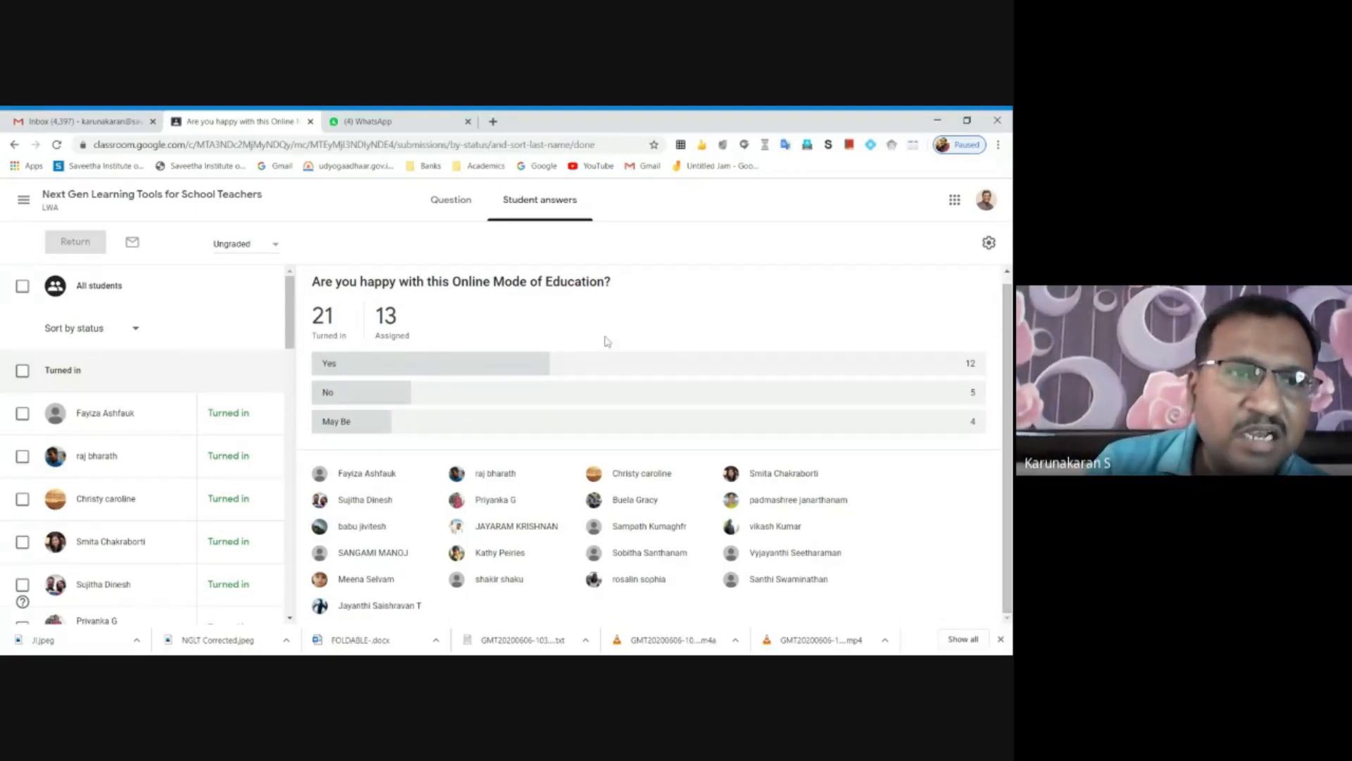
drag(290, 302, 293, 510)
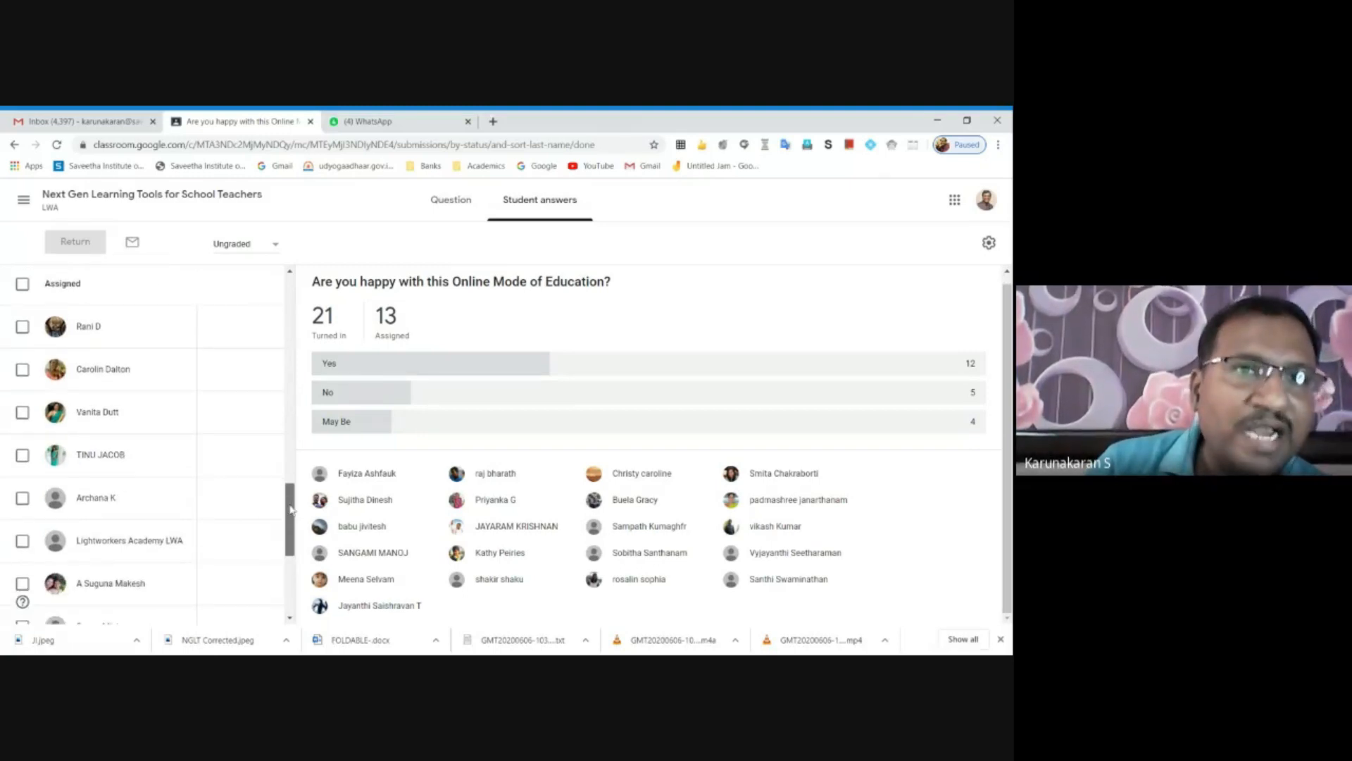
drag(291, 510, 293, 285)
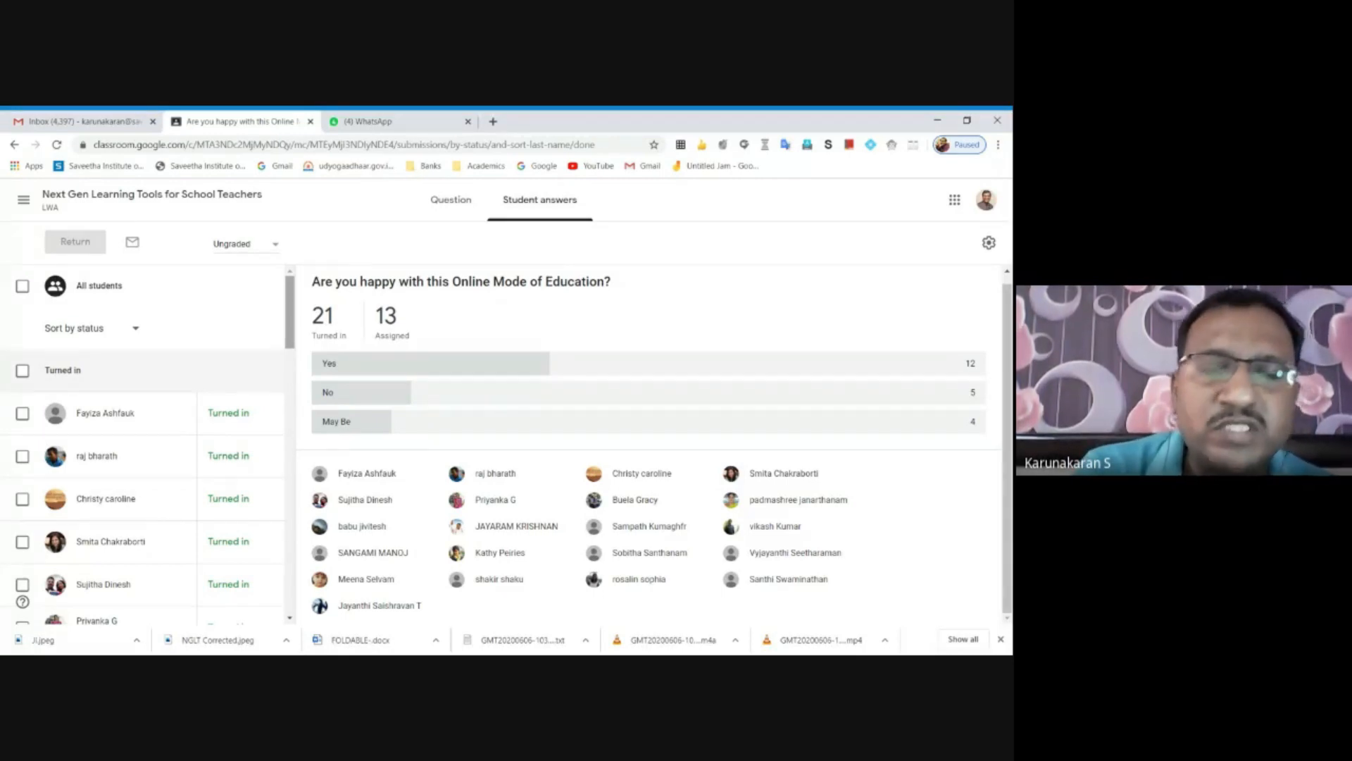
mouse_move(291, 299)
mouse_down()
mouse_move(291, 330)
mouse_move(296, 285)
mouse_up()
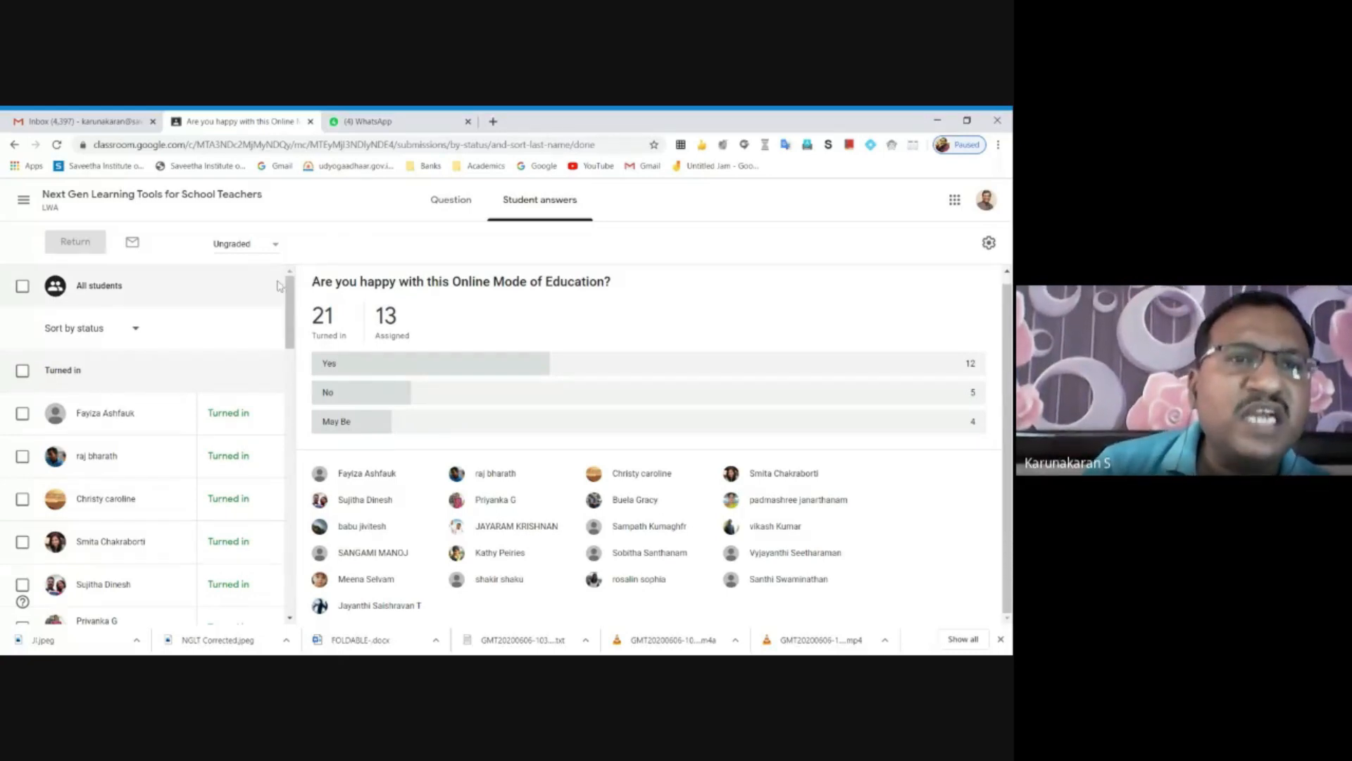
drag(291, 316, 291, 282)
Set the Online Mode of Education question's point value to 10 and confirm the update
click(263, 245)
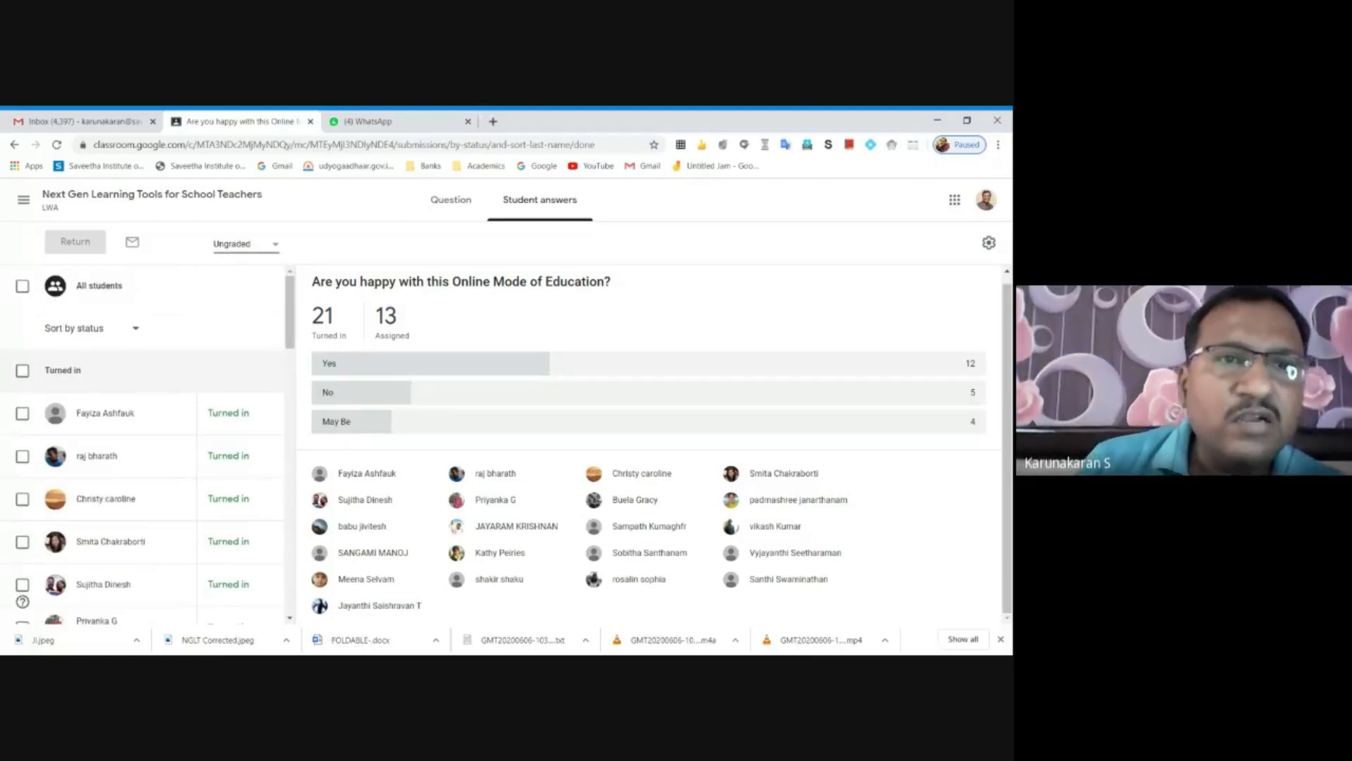
key(BackSpace)
key(BackSpace)
key(BackSpace)
key(BackSpace)
key(BackSpace)
key(BackSpace)
key(BackSpace)
key(BackSpace)
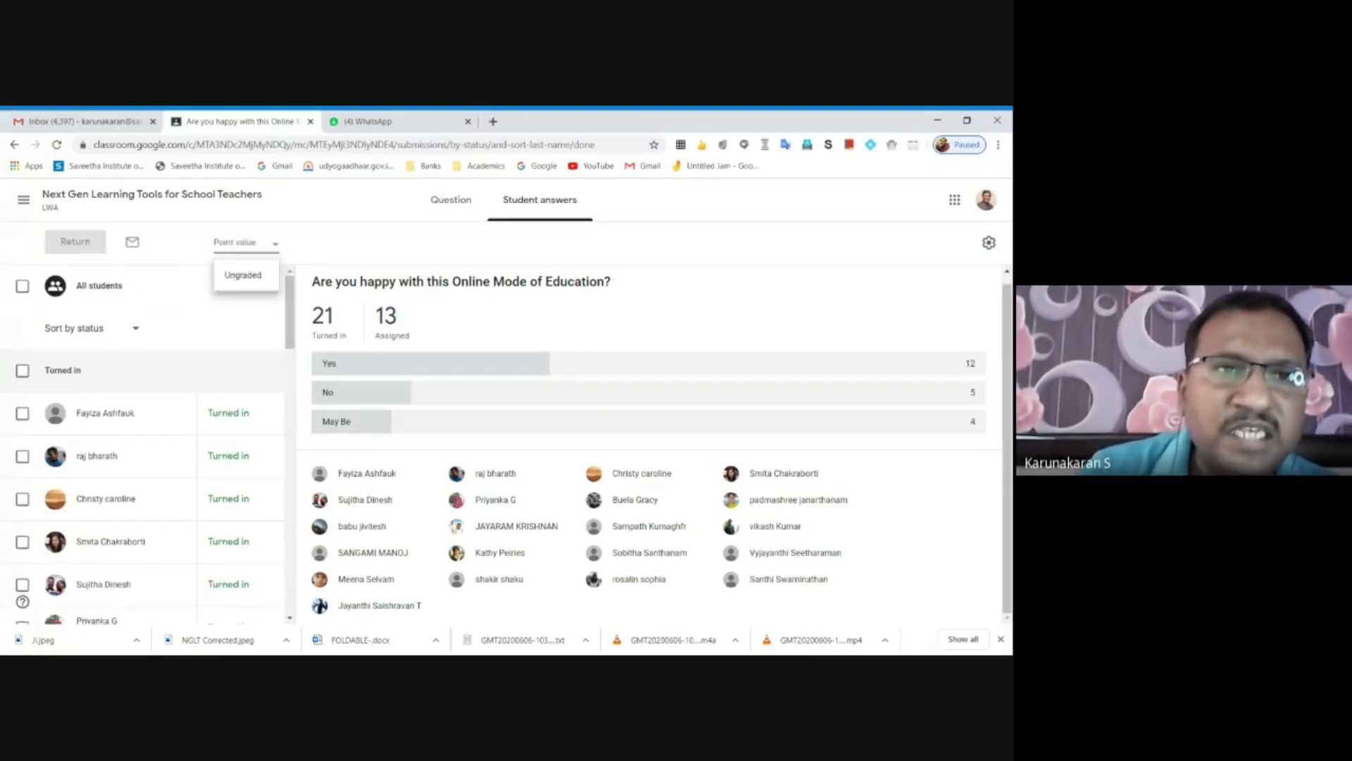
text(10)
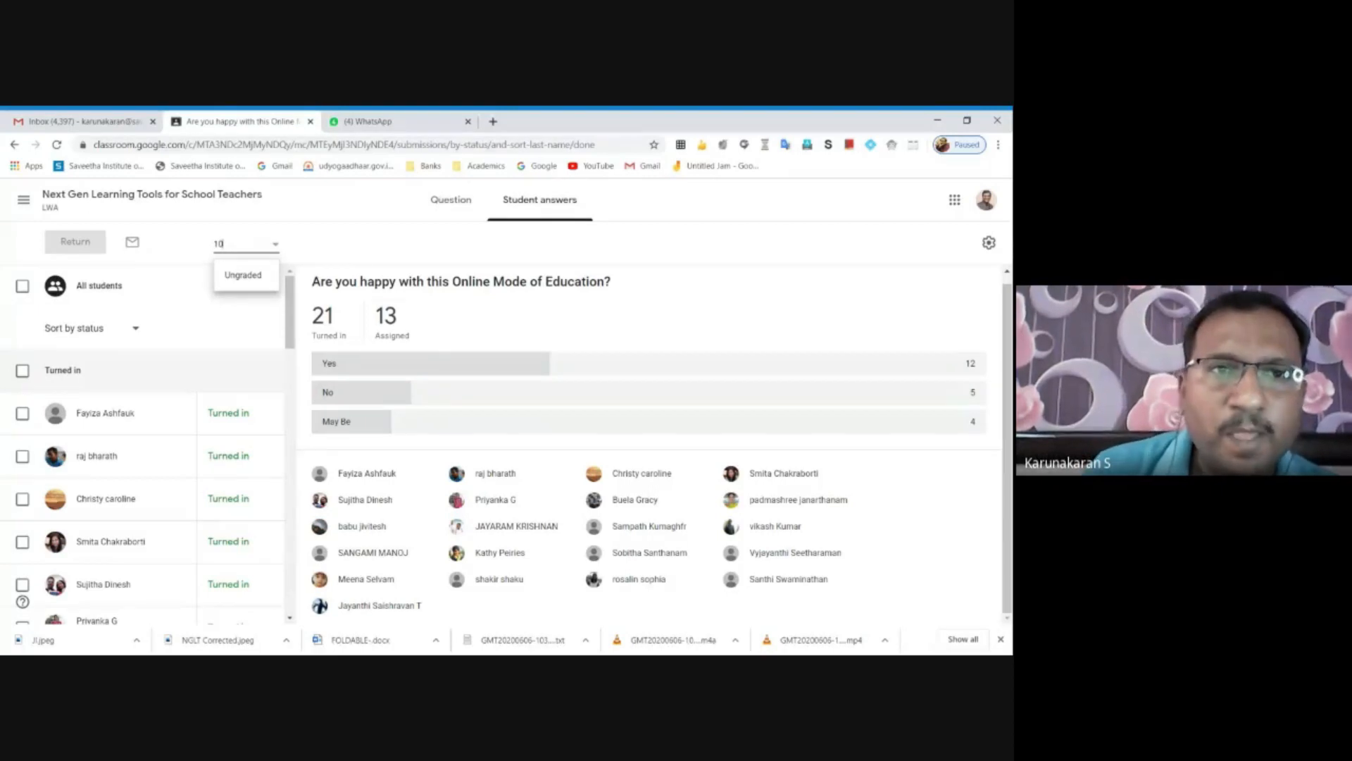
click(319, 256)
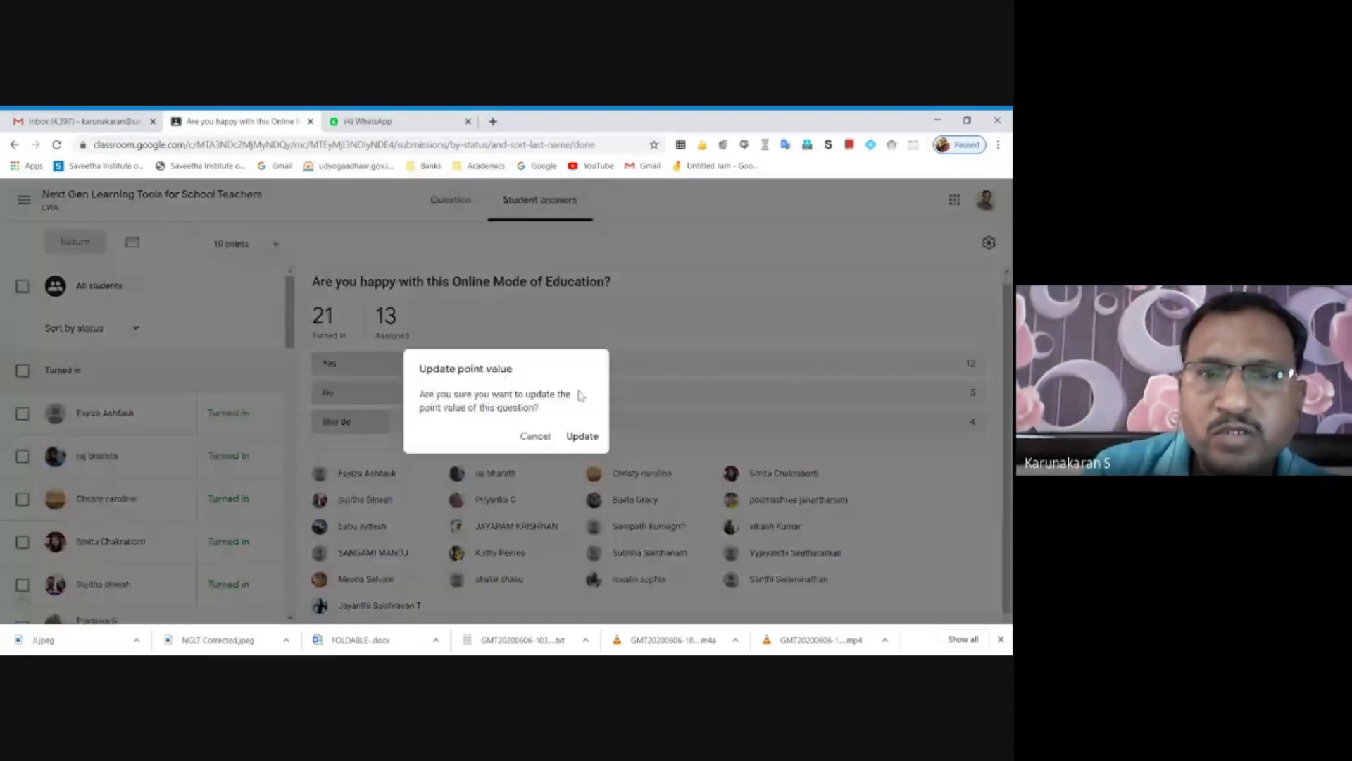
click(583, 438)
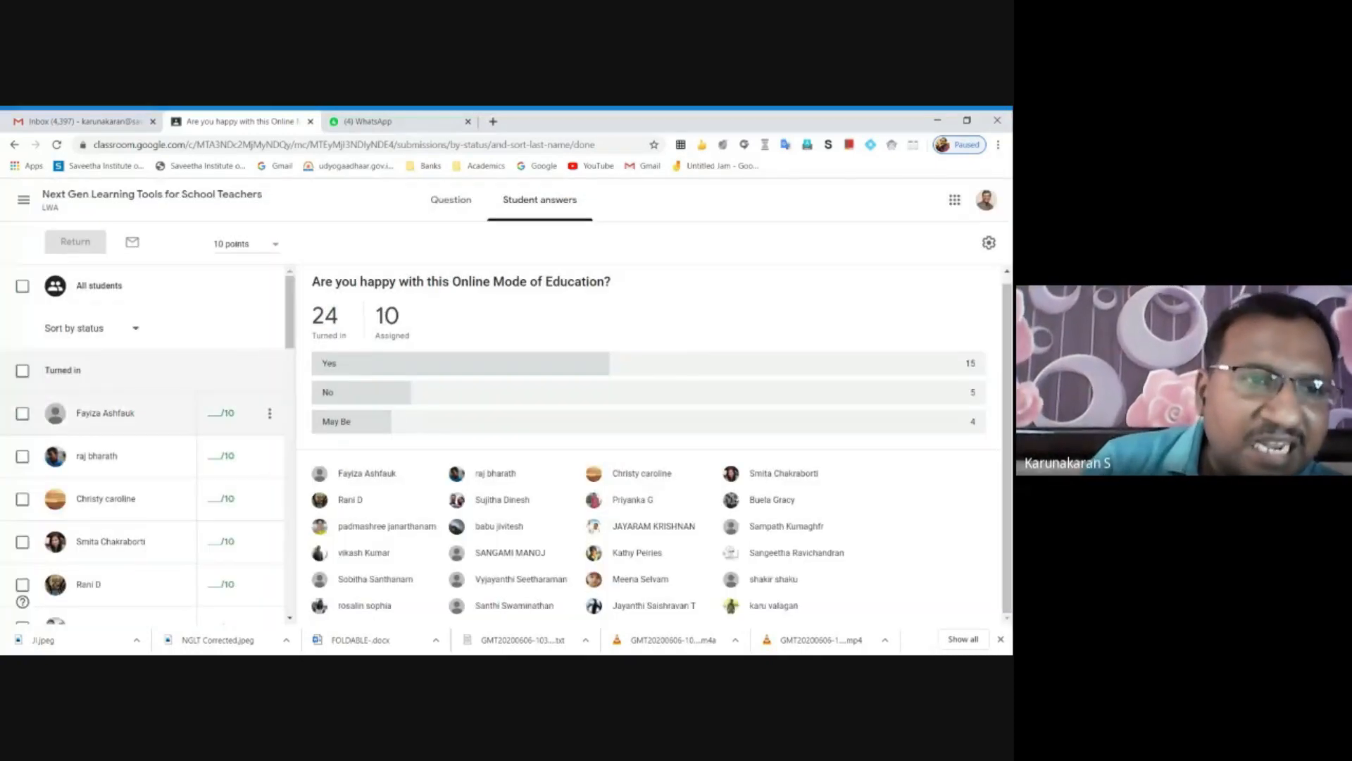
Enter a grade of 10 for the first turned-in student on the Online Mode of Education question
click(215, 416)
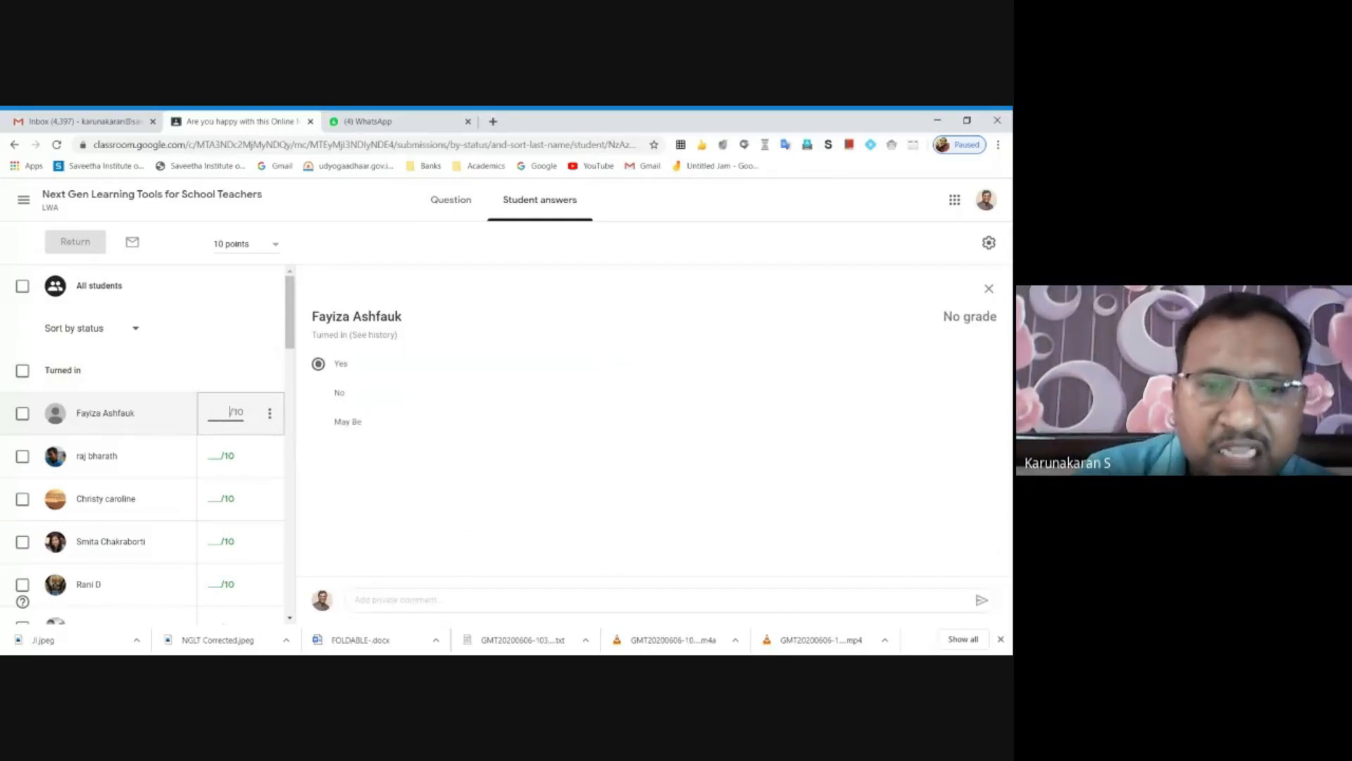
click(269, 411)
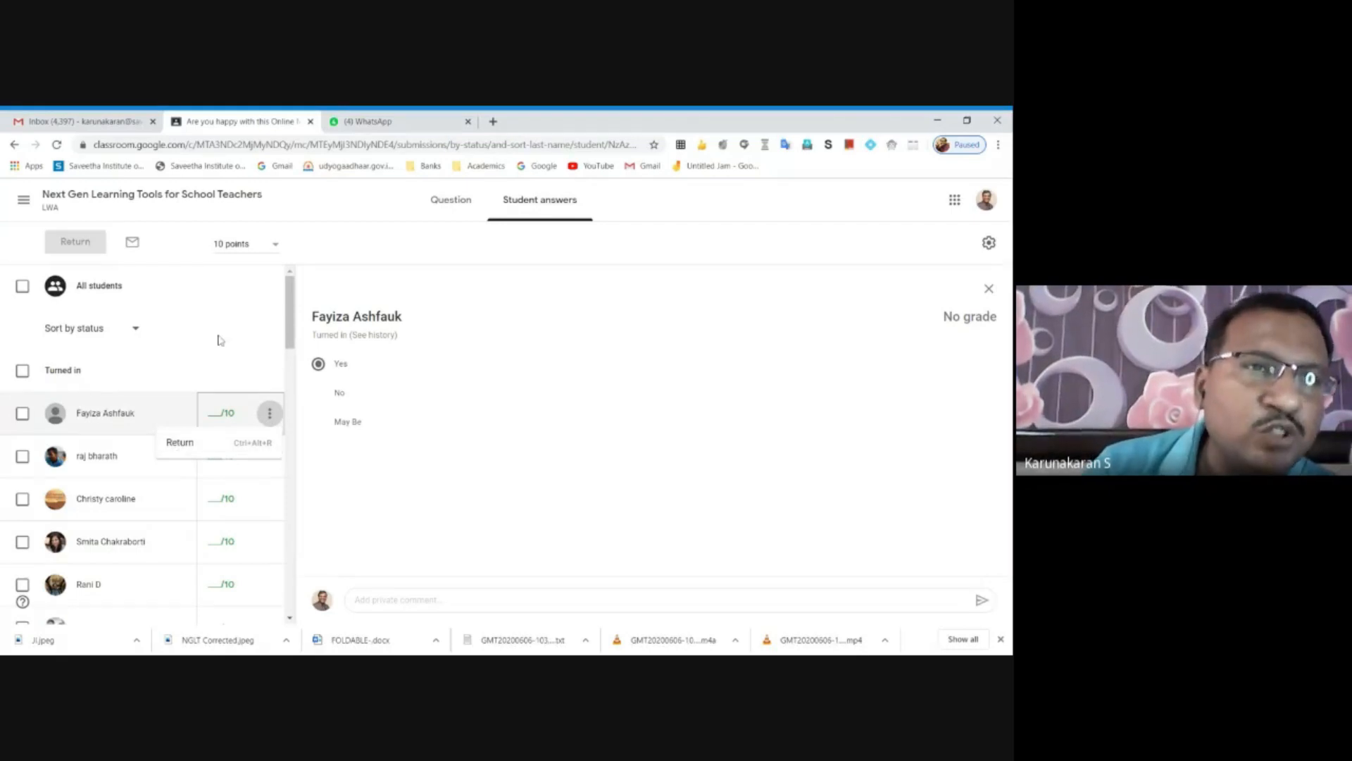
click(218, 417)
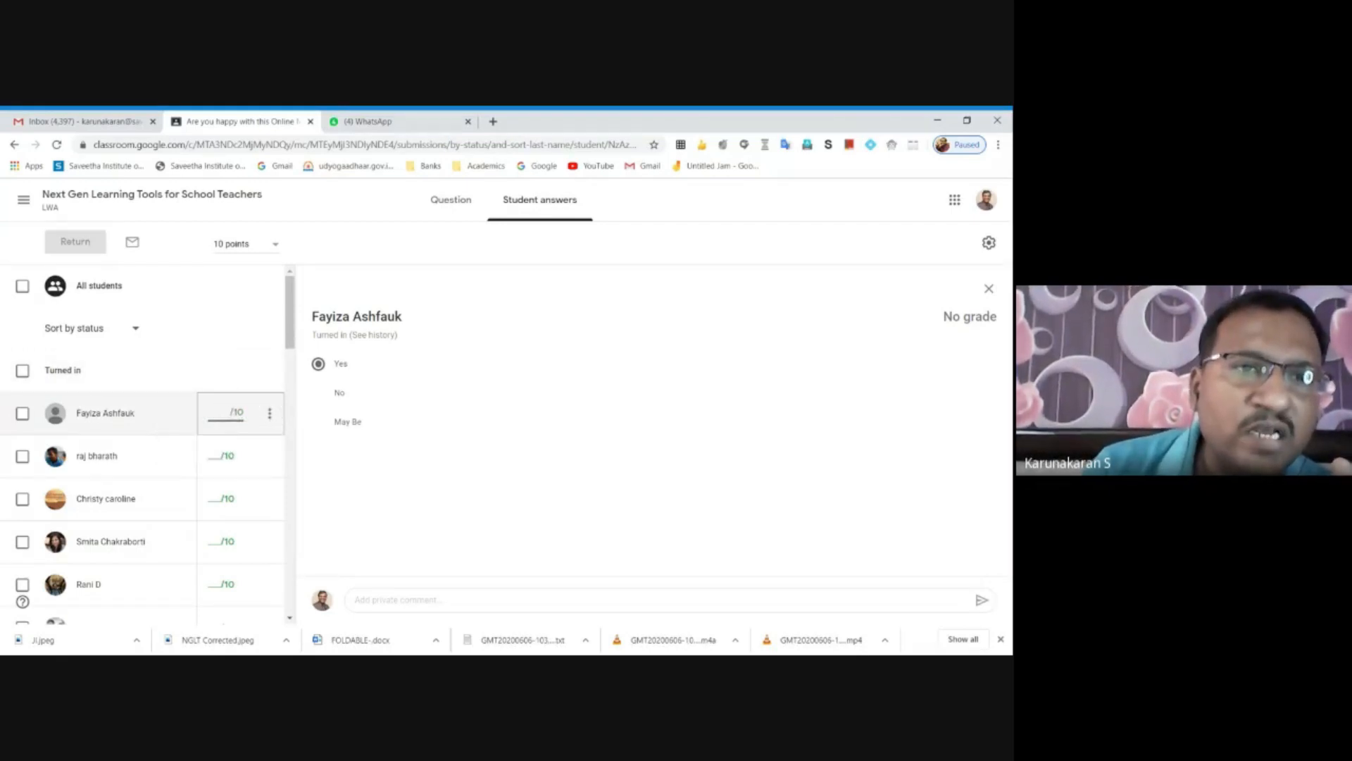
text(10)
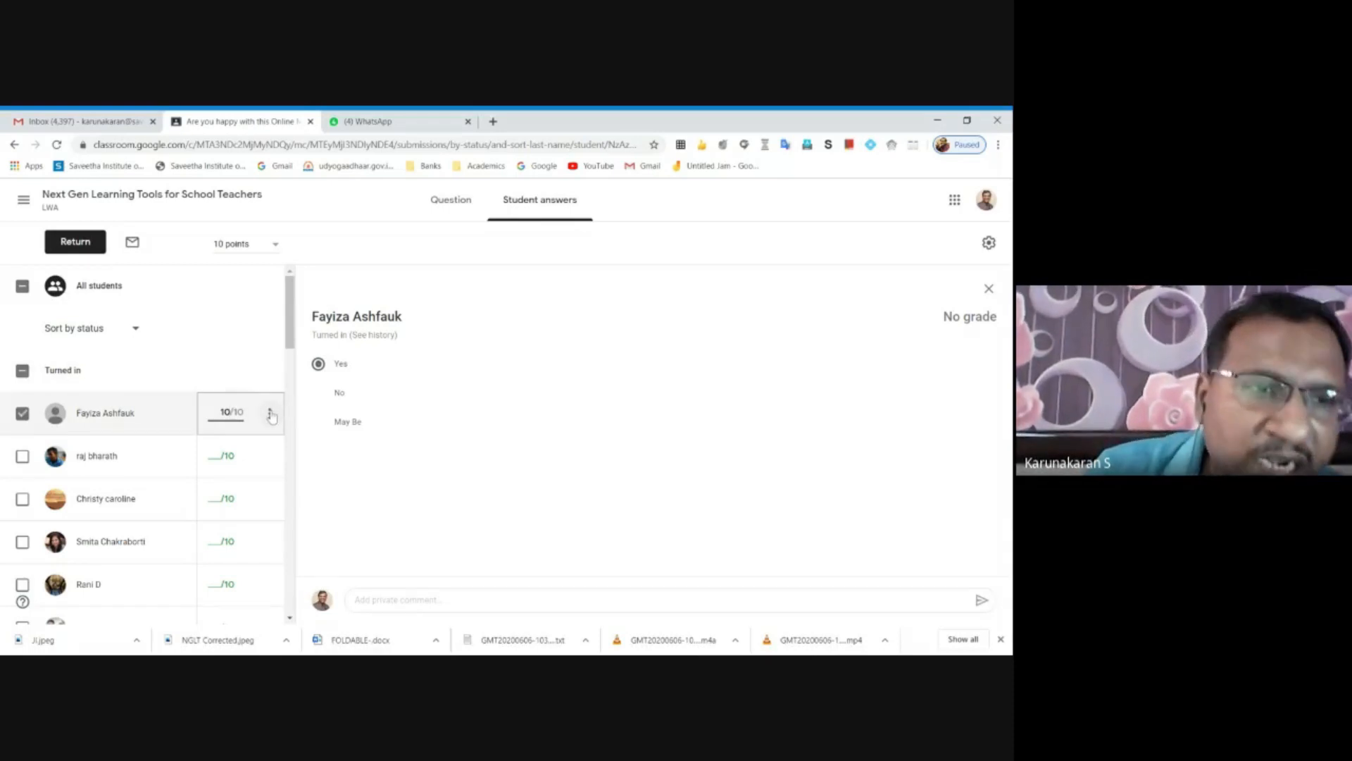
Grade the second turned-in student 5 and the third turned-in student 0 out of 10
click(157, 461)
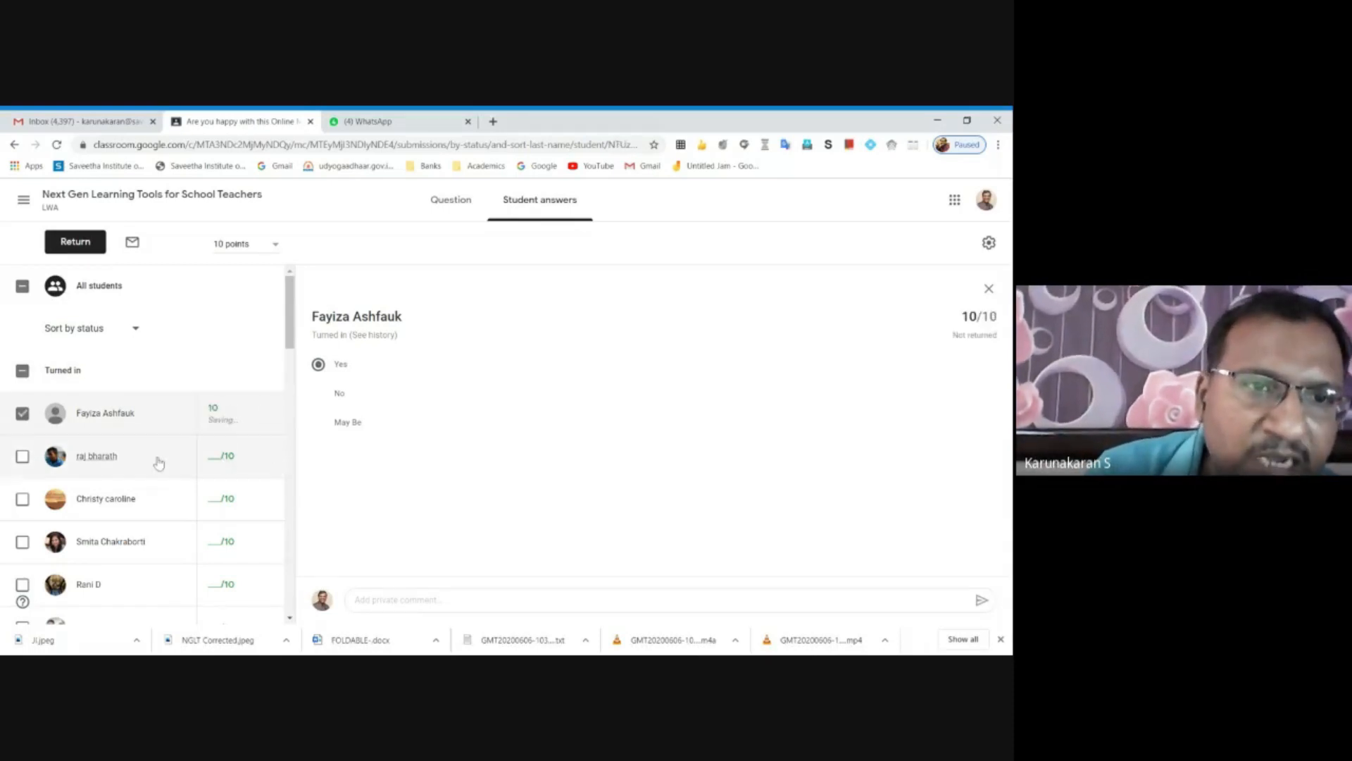
click(223, 458)
text(5)
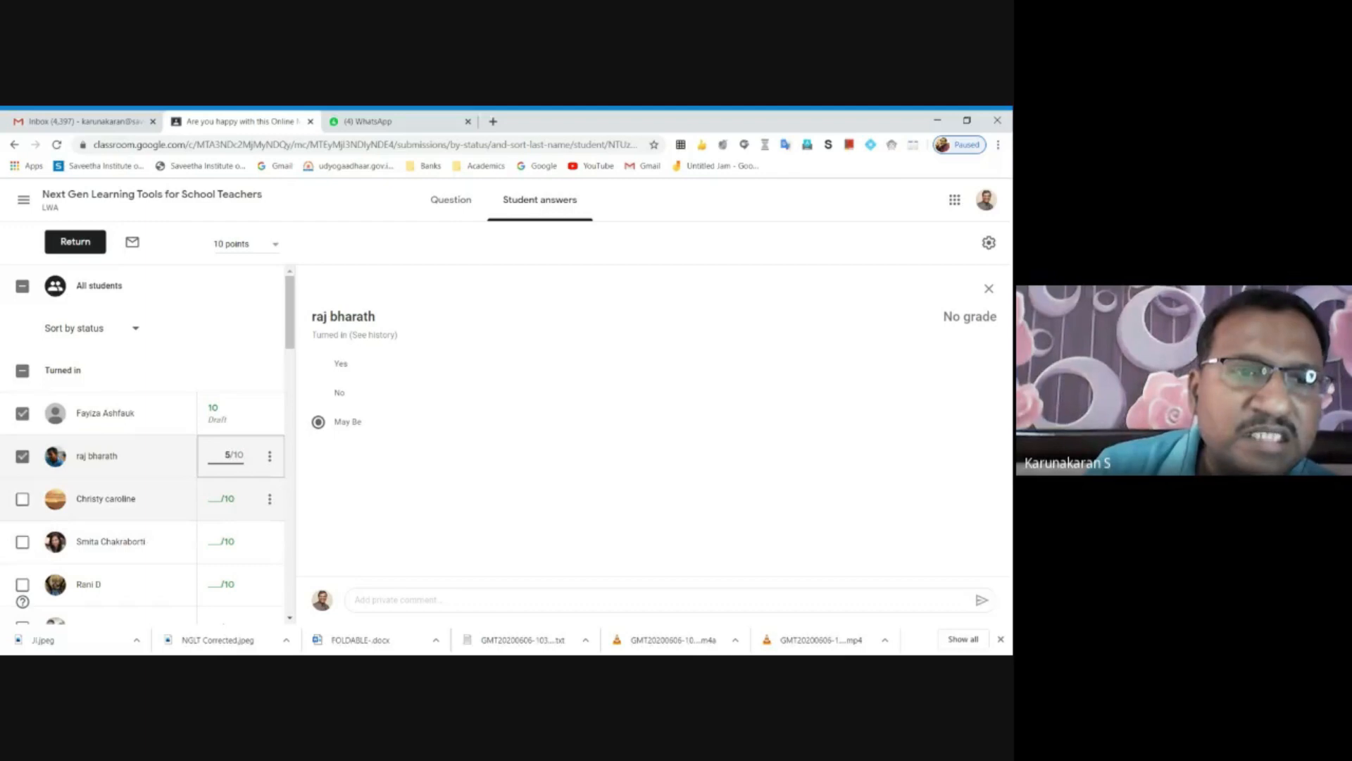
click(223, 498)
click(223, 499)
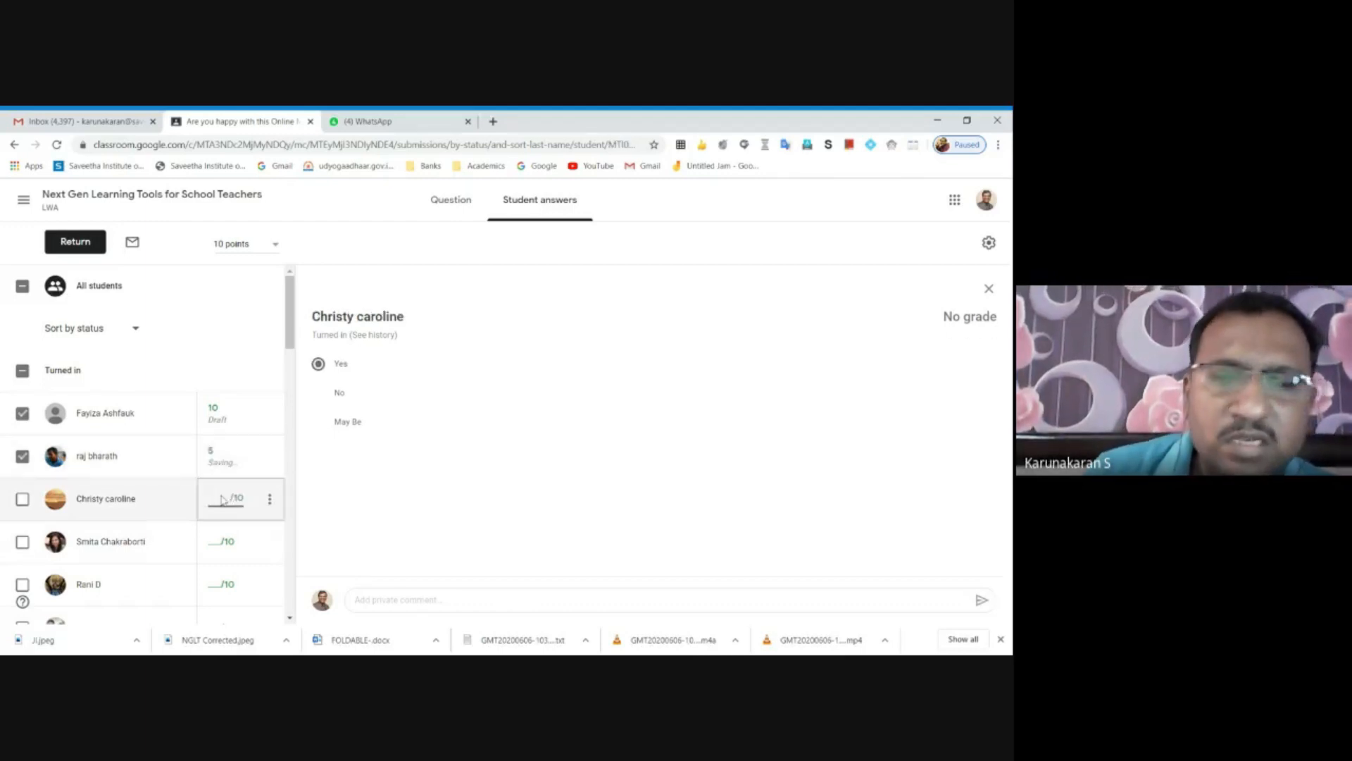
text(0)
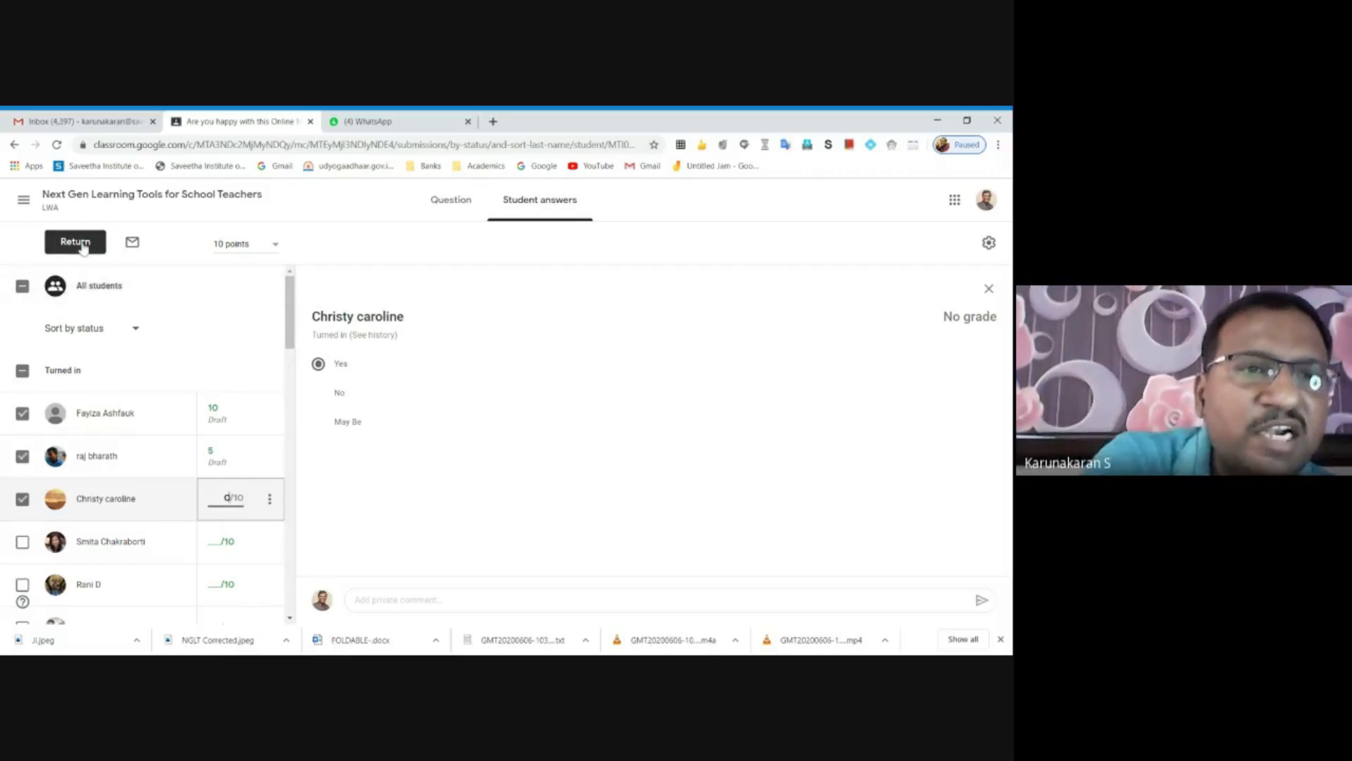
click(270, 500)
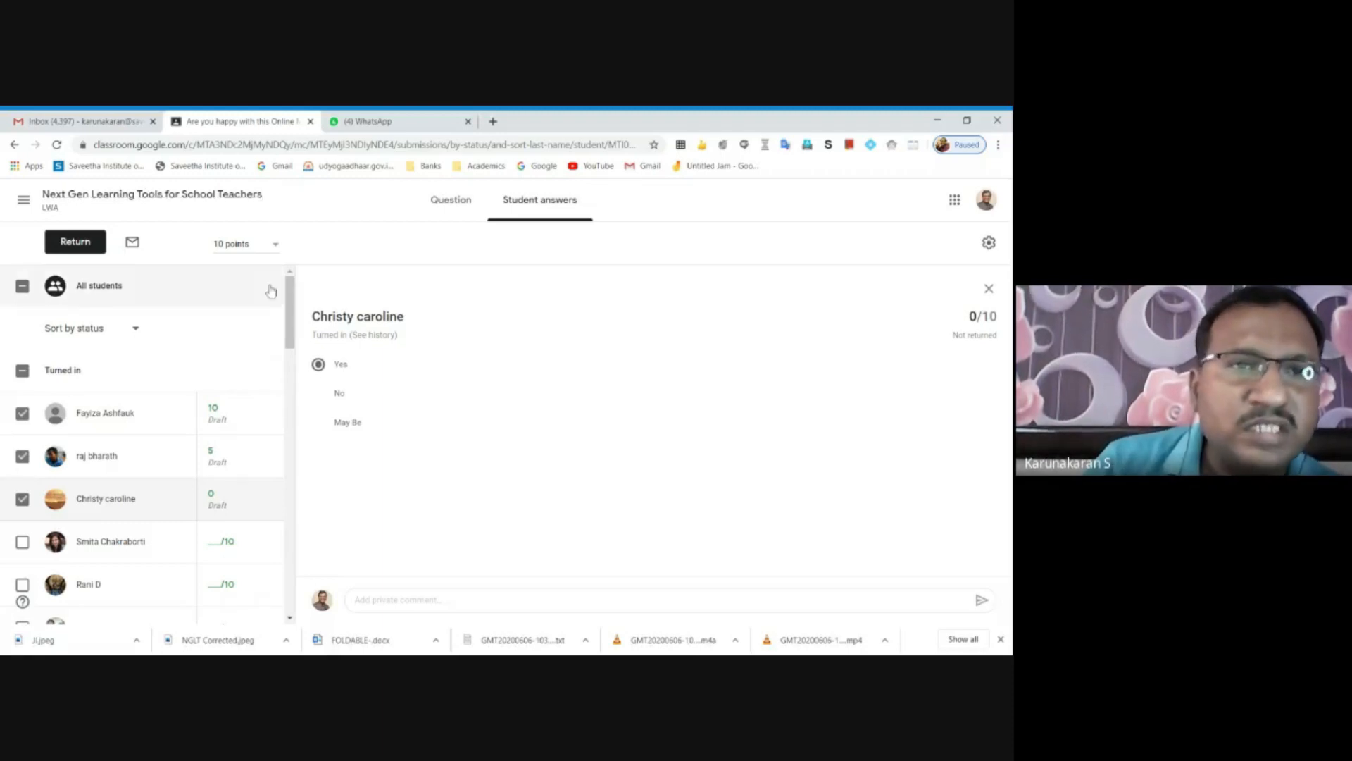
Review the return-work dialog for the three graded students, cancel it, and go back to the beginning of the class stream
click(74, 242)
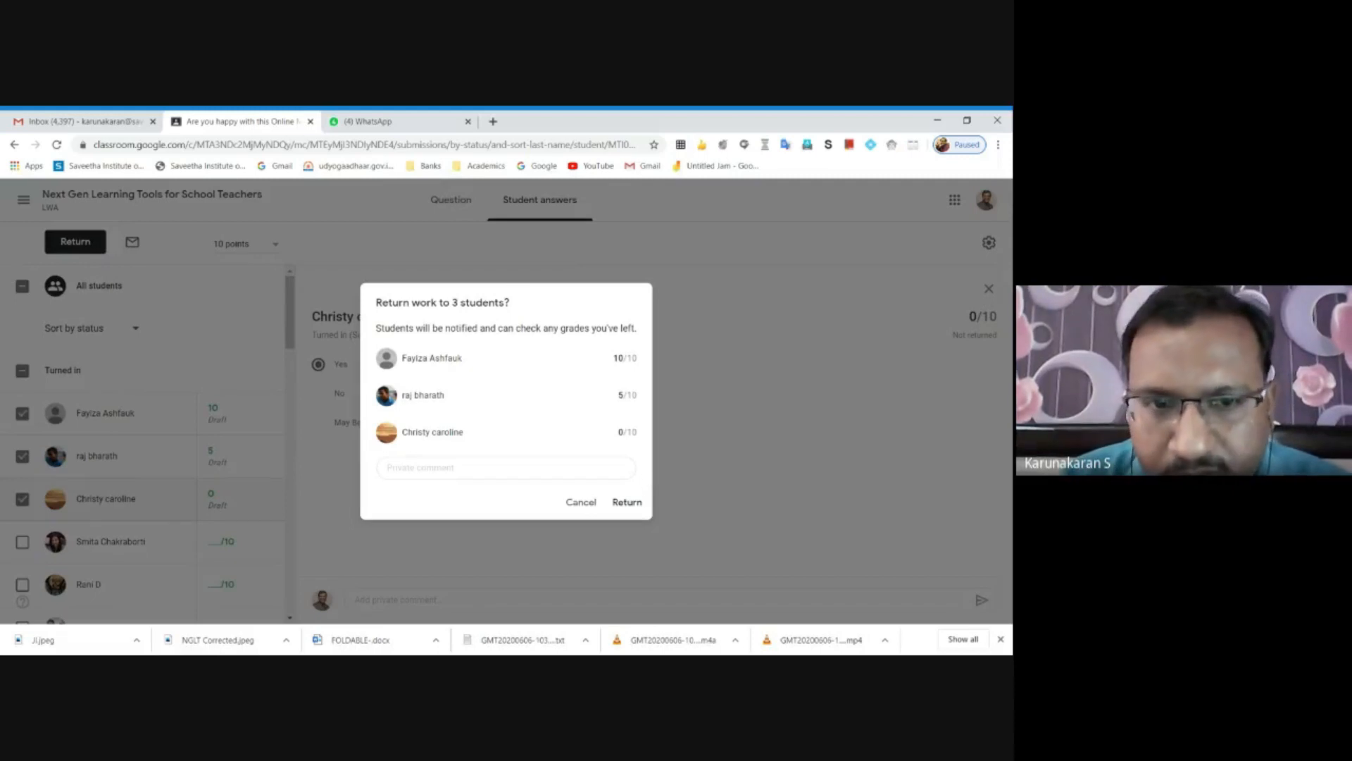
click(457, 467)
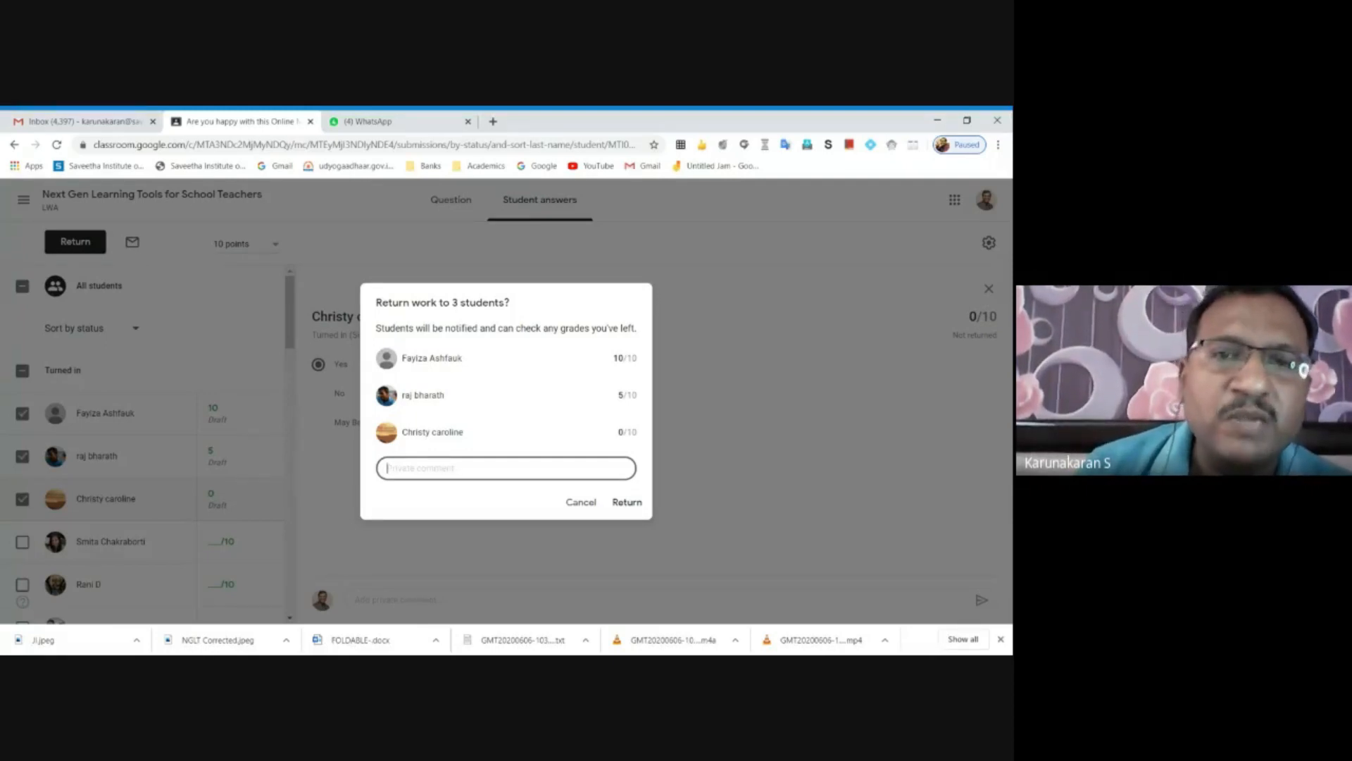
click(579, 501)
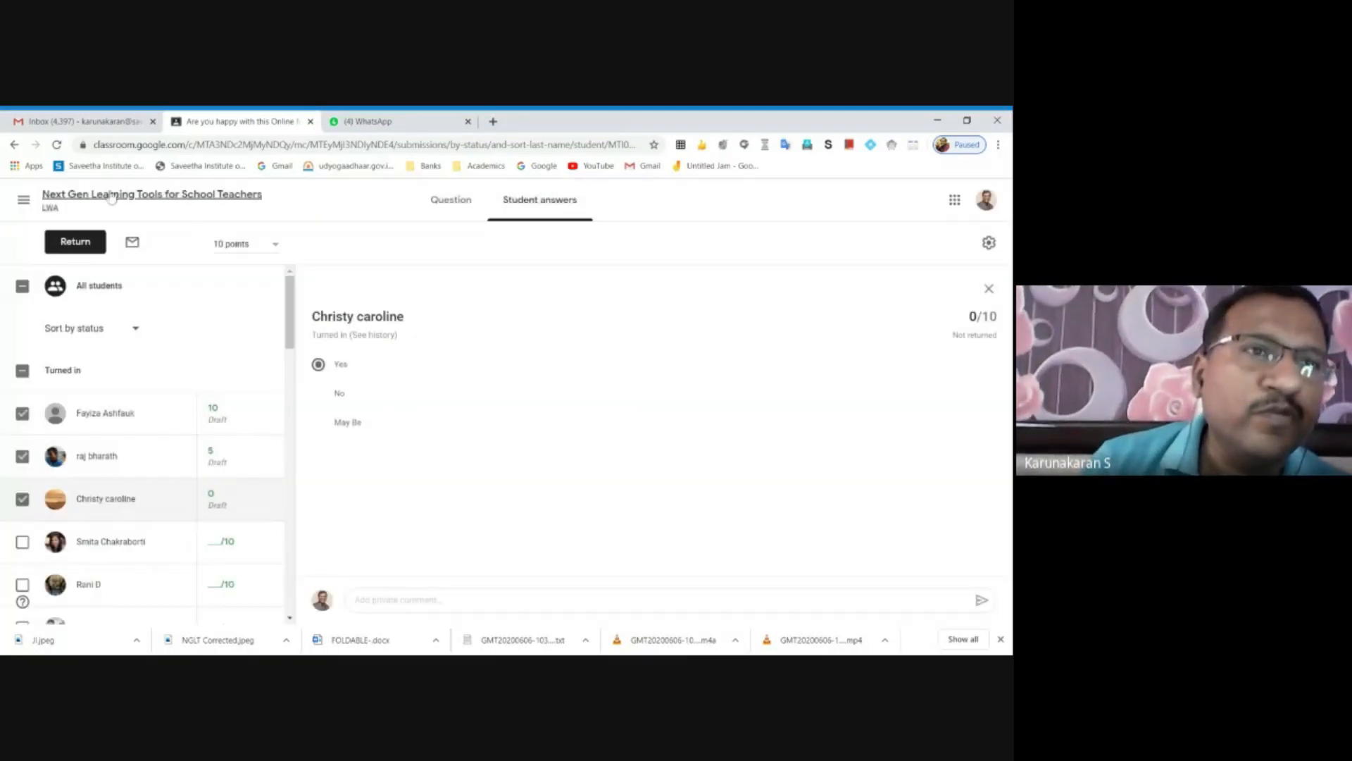
click(111, 198)
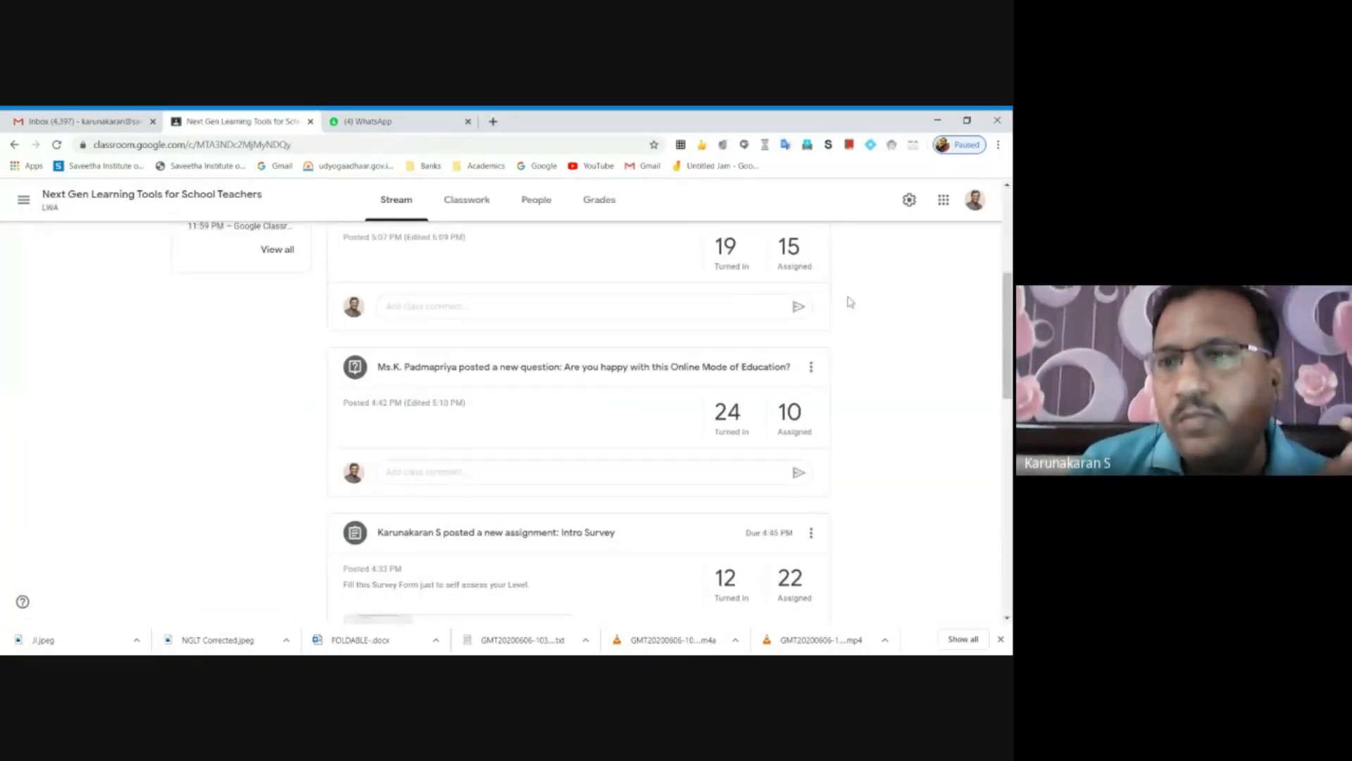
drag(1005, 343, 1006, 255)
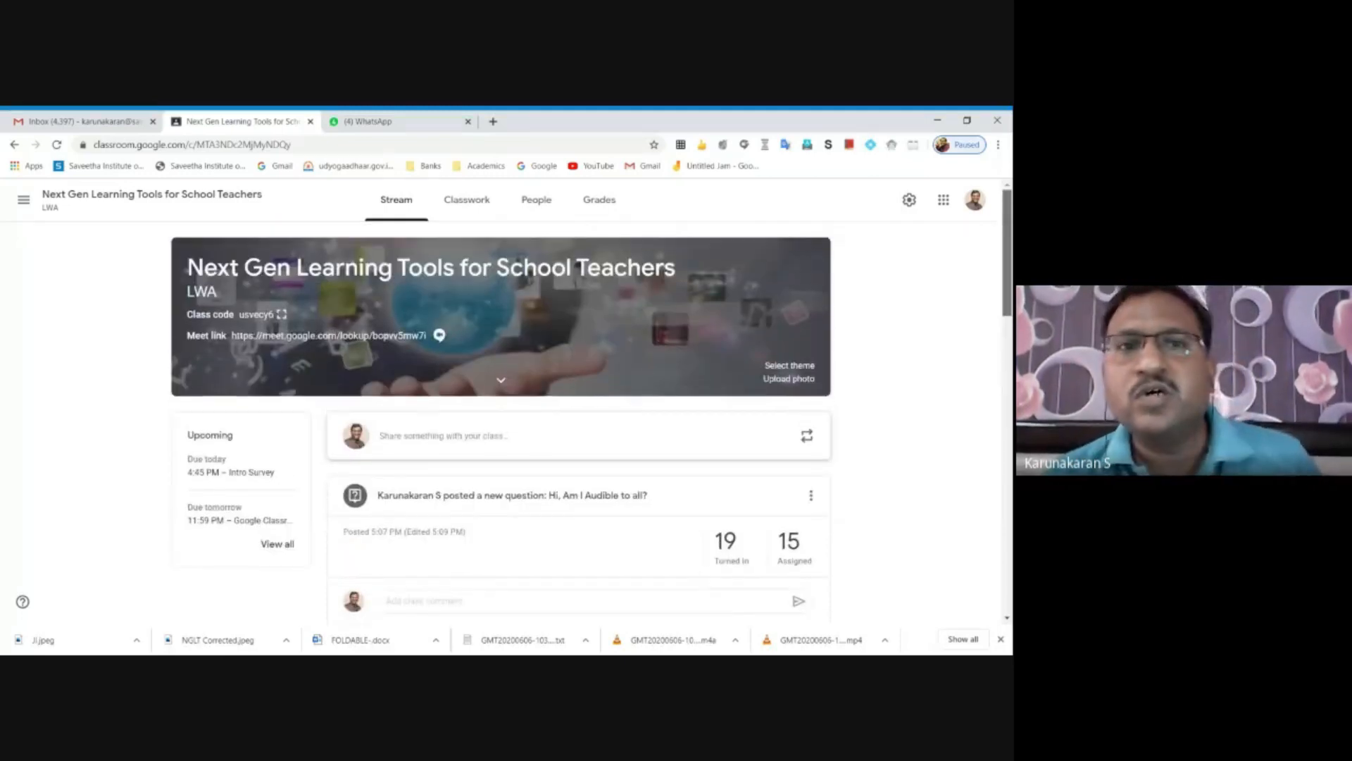
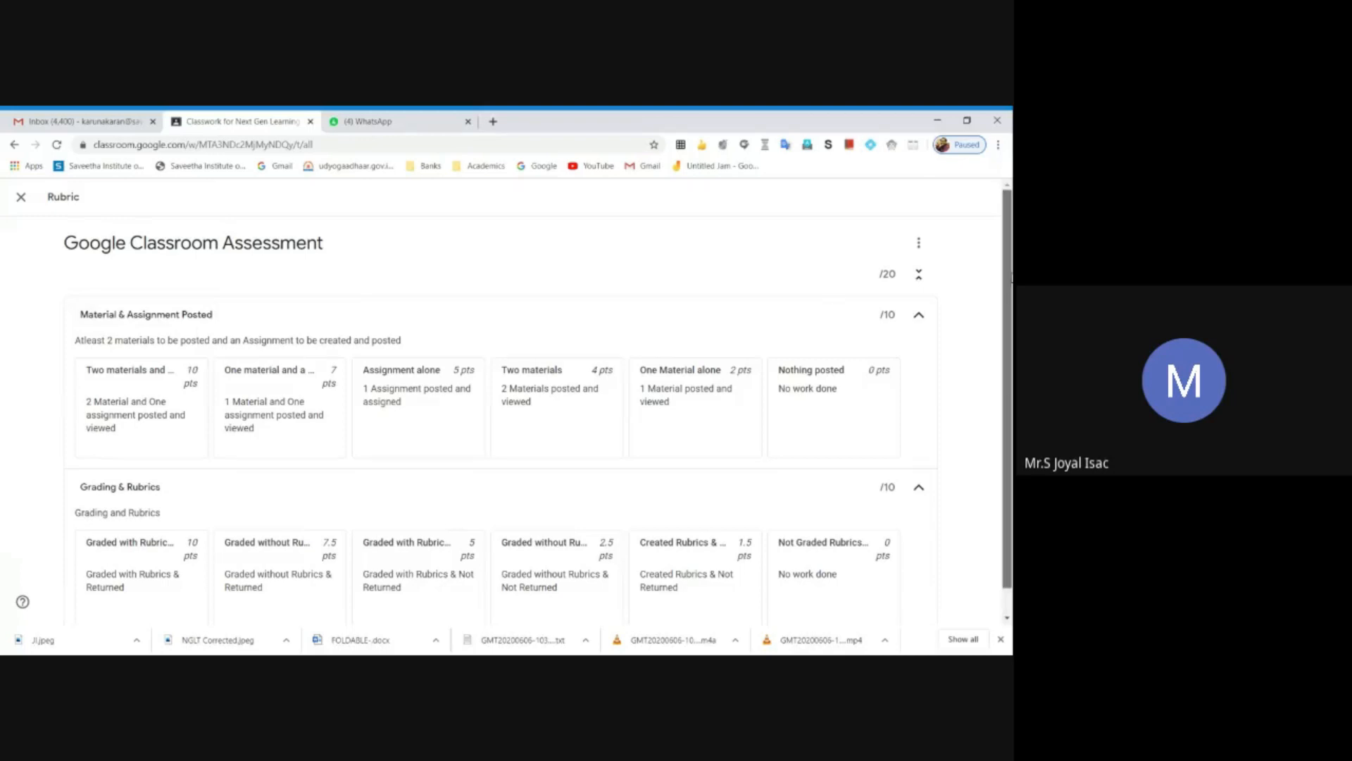
Examine the Google Classroom Assessment rubric, reading the level descriptions of the Material & Assignment Posted criterion
drag(1011, 277, 1011, 386)
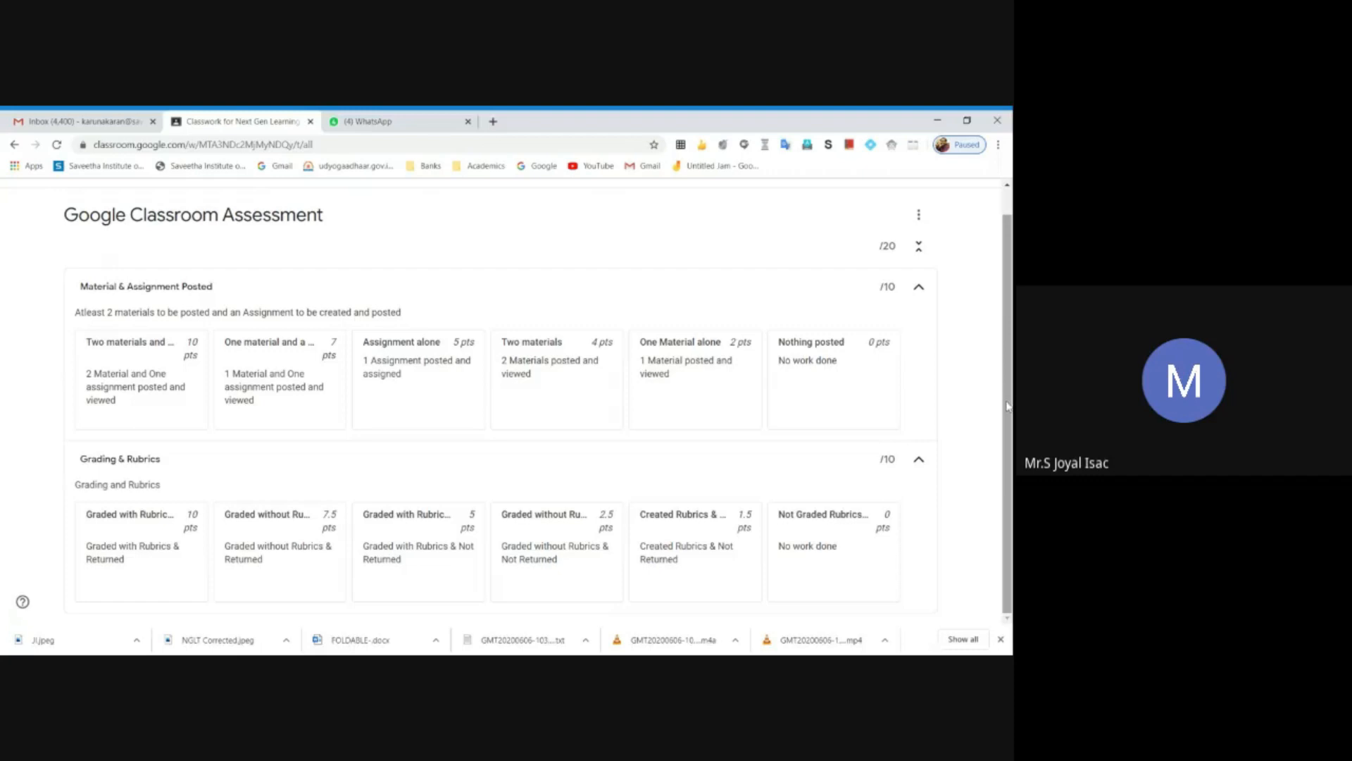
scroll(1009, 391, up, 1)
scroll(1009, 393, down, 1)
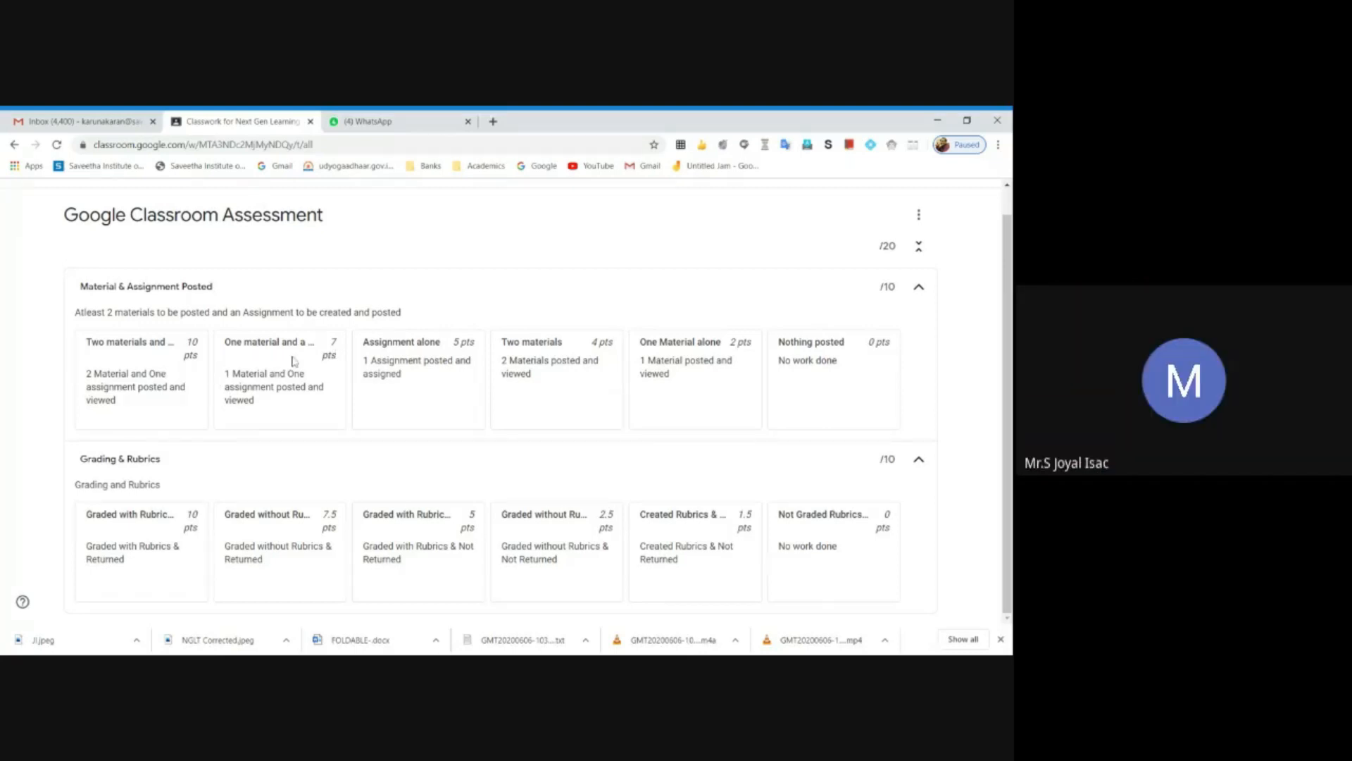
drag(224, 374, 314, 412)
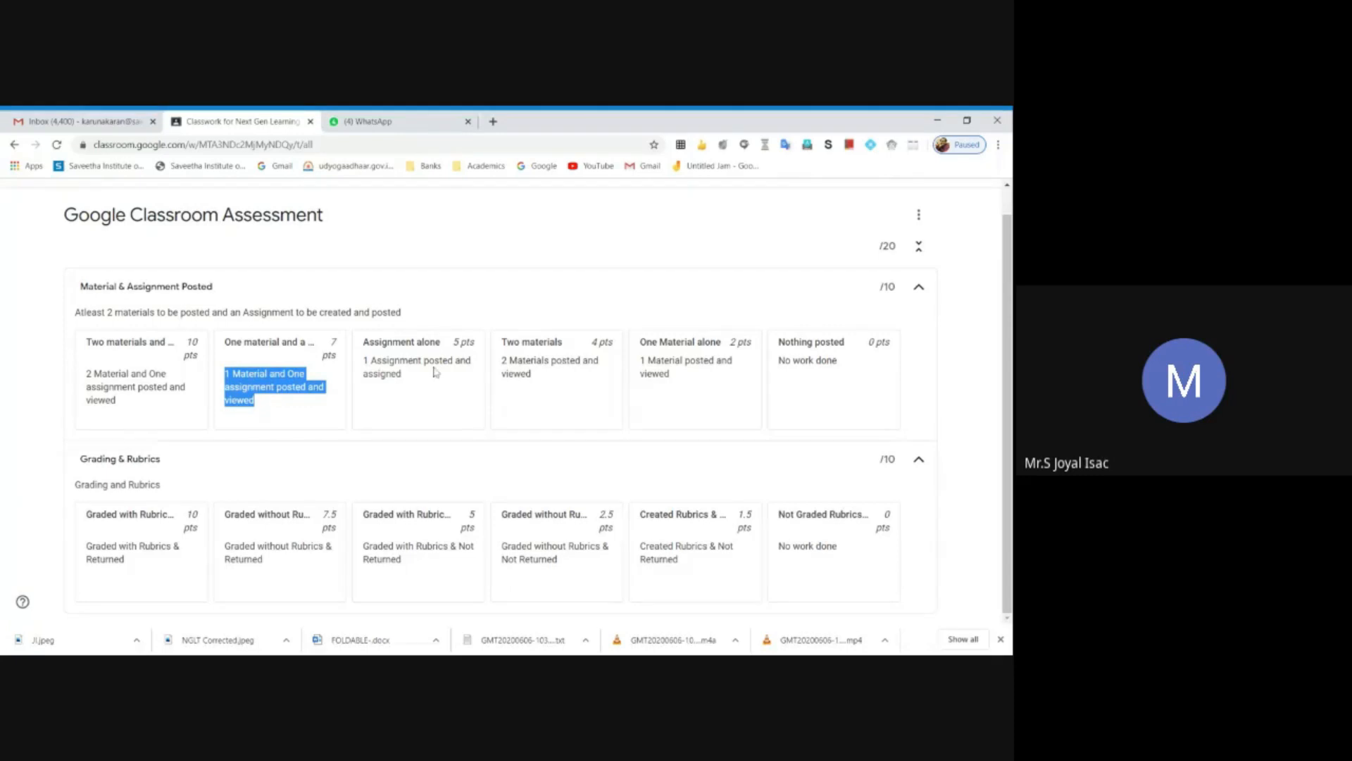
drag(366, 360, 558, 383)
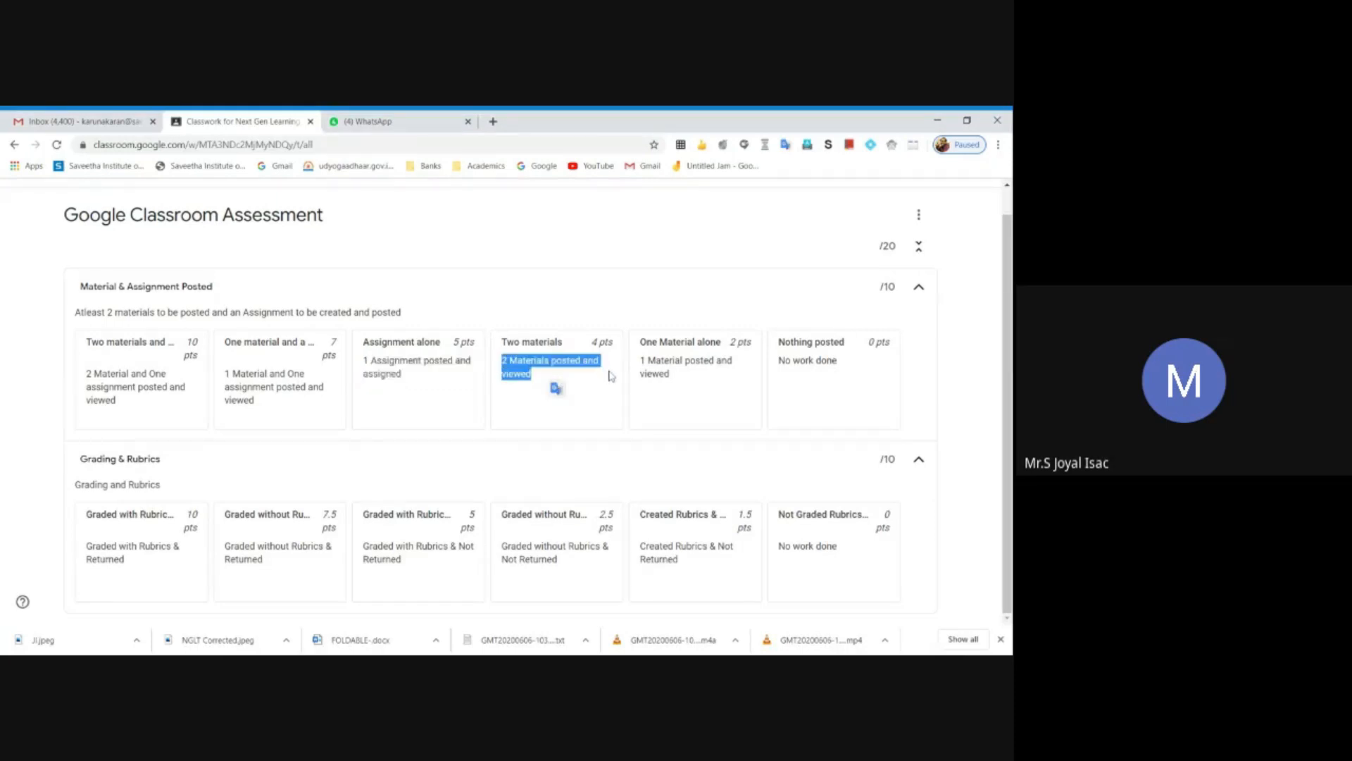
click(640, 361)
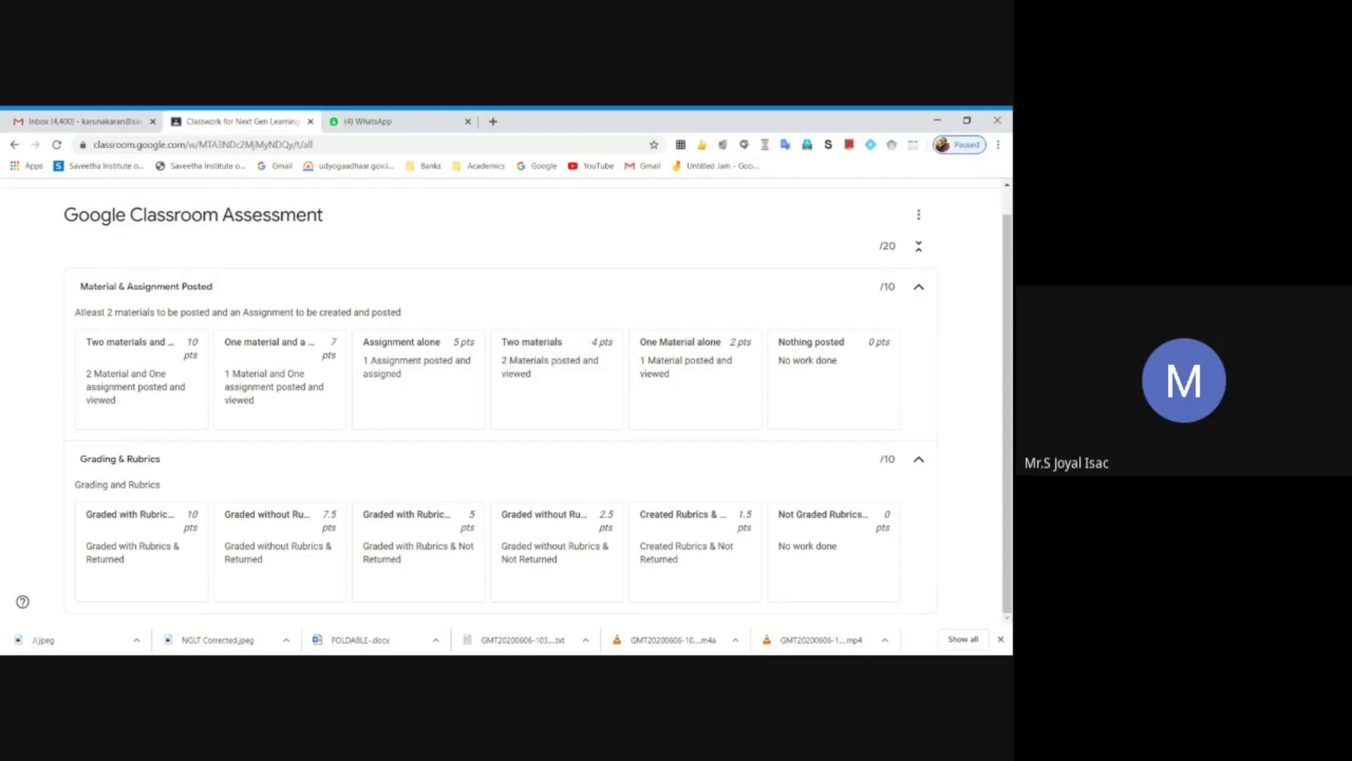
drag(640, 360, 709, 382)
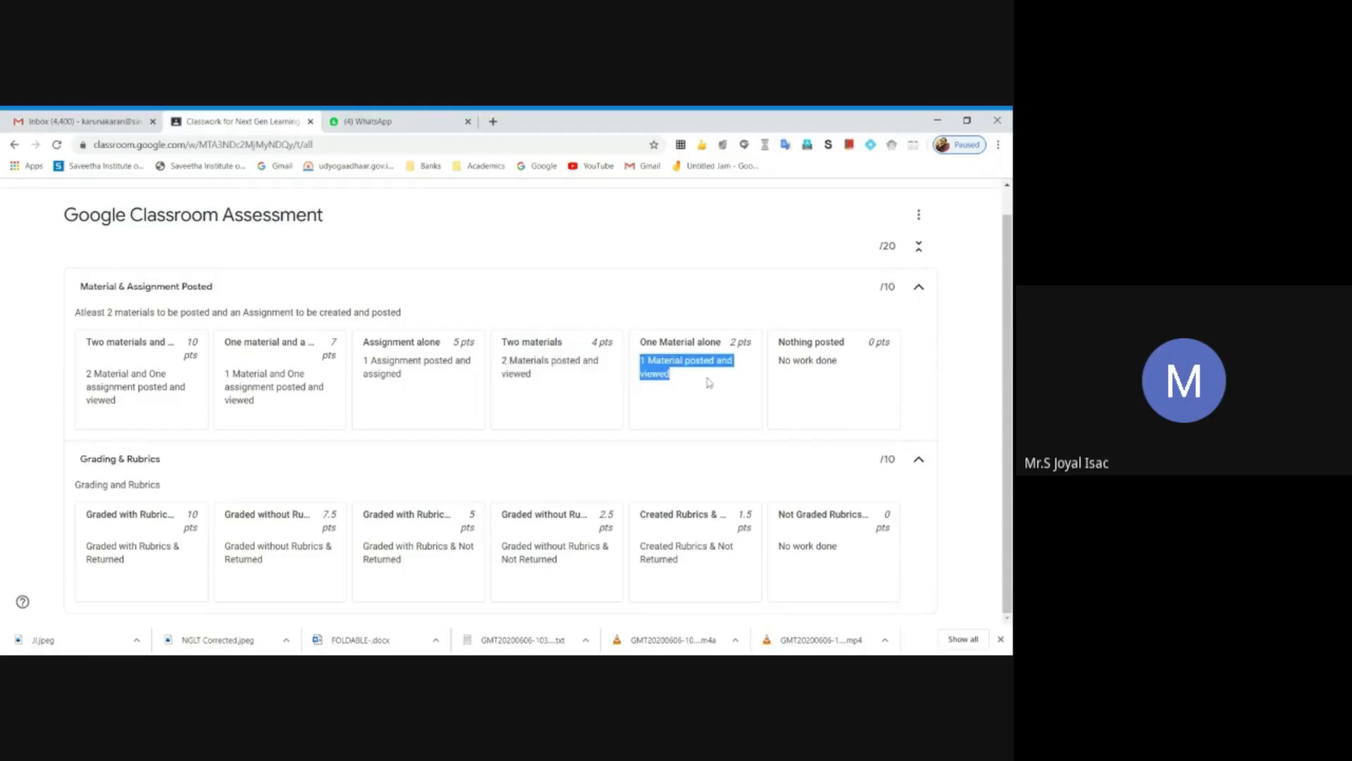
drag(778, 361, 837, 361)
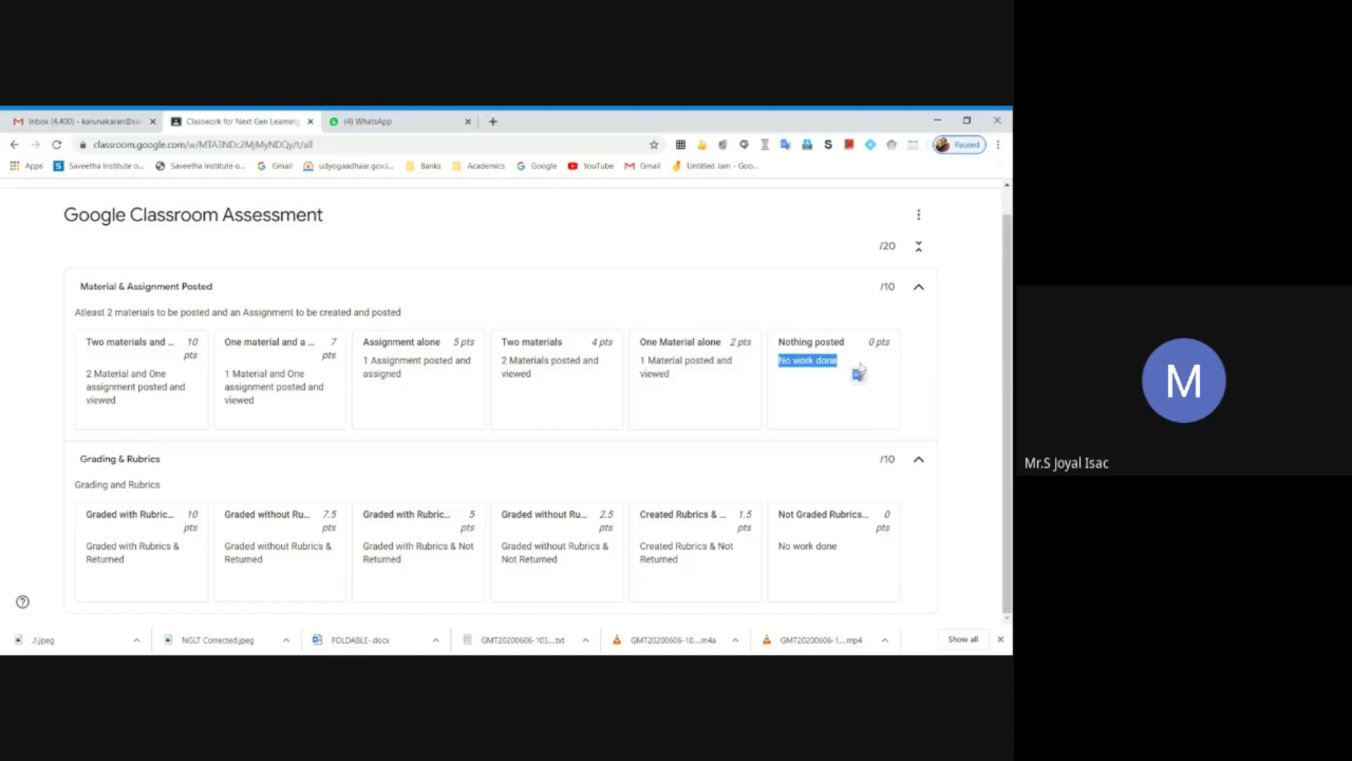
click(952, 392)
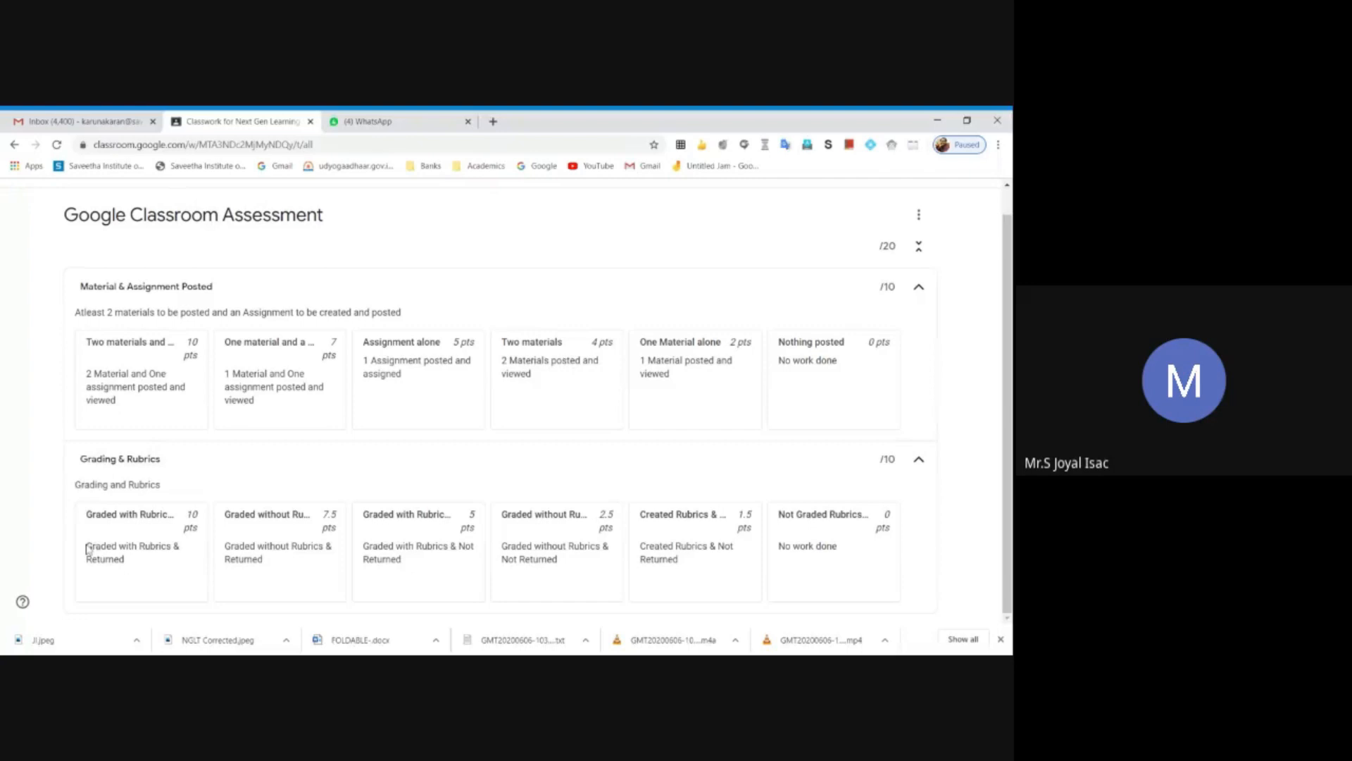
Read through the level descriptions of the Grading & Rubrics criterion, from Graded with Rubrics & Returned to No work done
drag(86, 545, 175, 573)
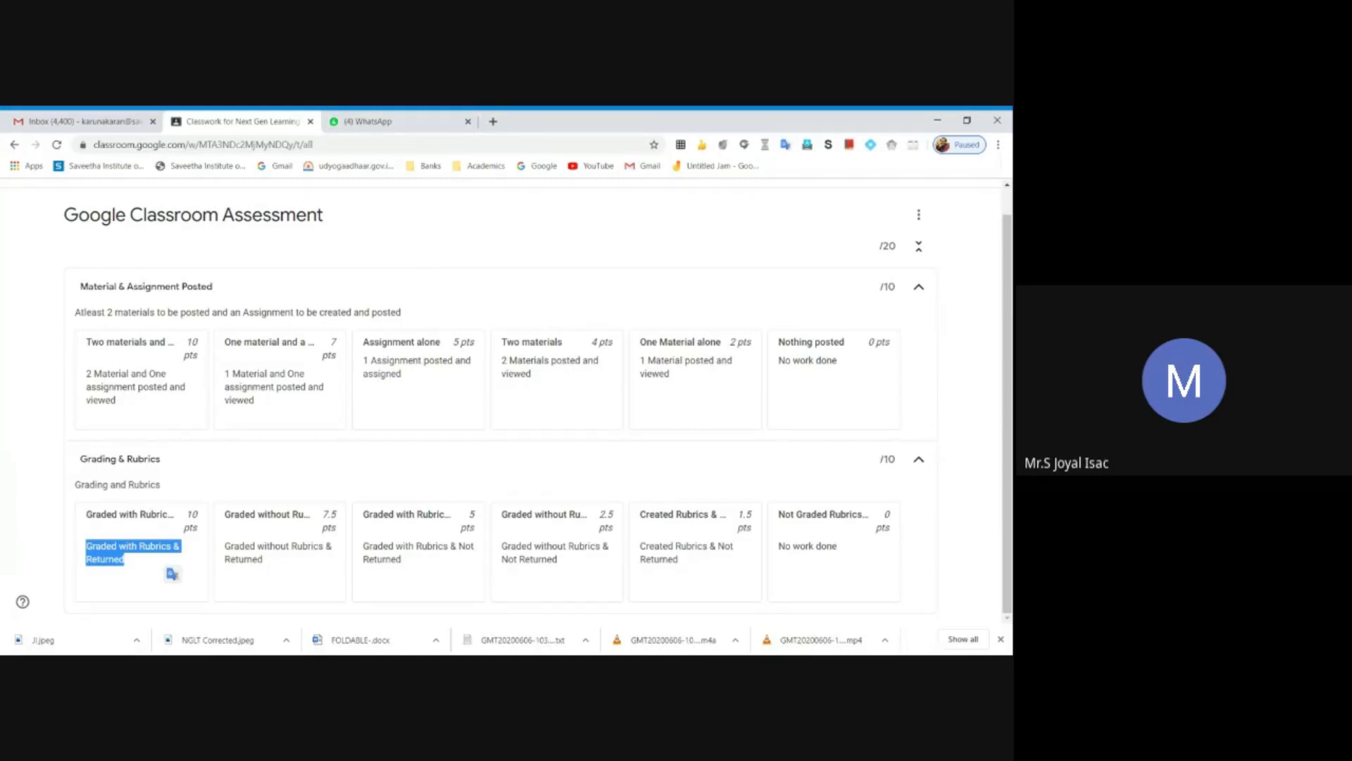
drag(224, 546, 303, 571)
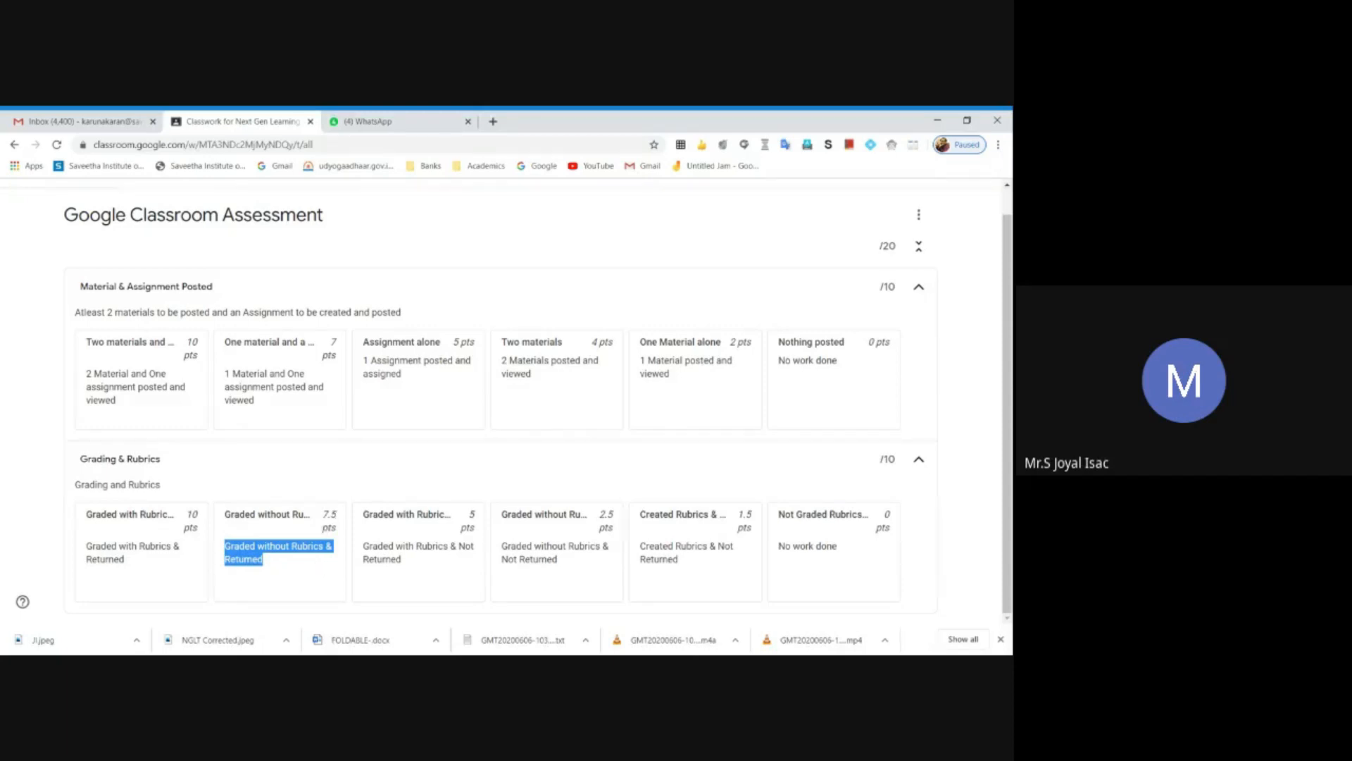
drag(363, 546, 422, 563)
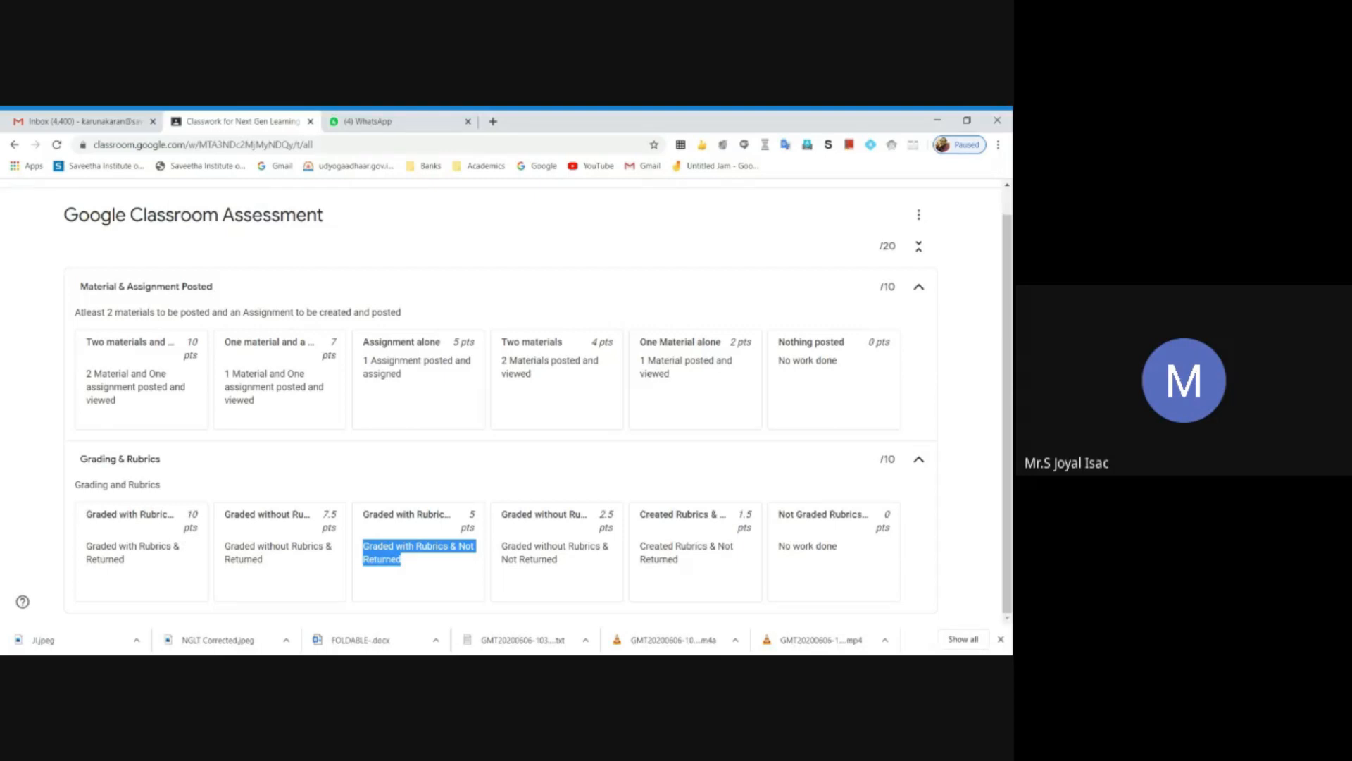
drag(502, 548, 838, 549)
click(966, 548)
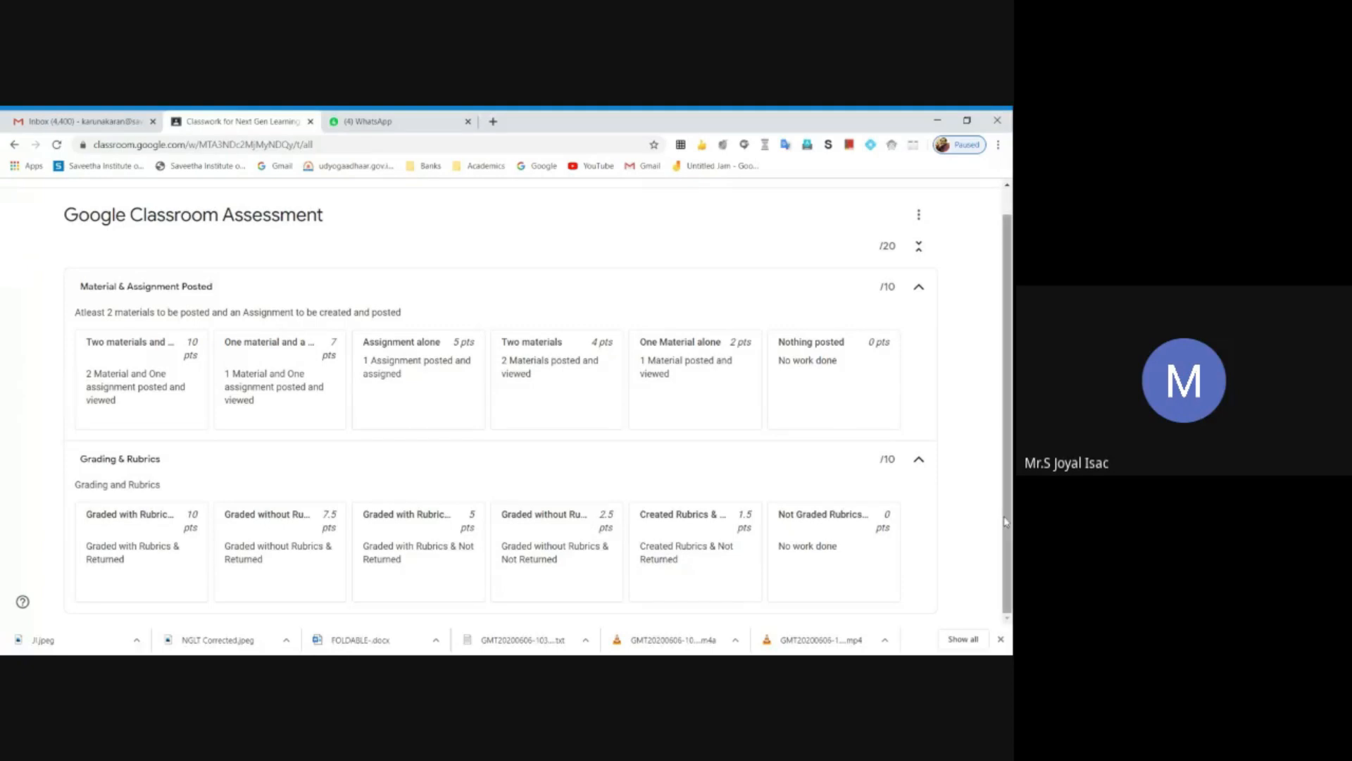
Open the Google Classroom Assessment rubric for editing and add a blank criterion after Grading & Rubrics
click(918, 214)
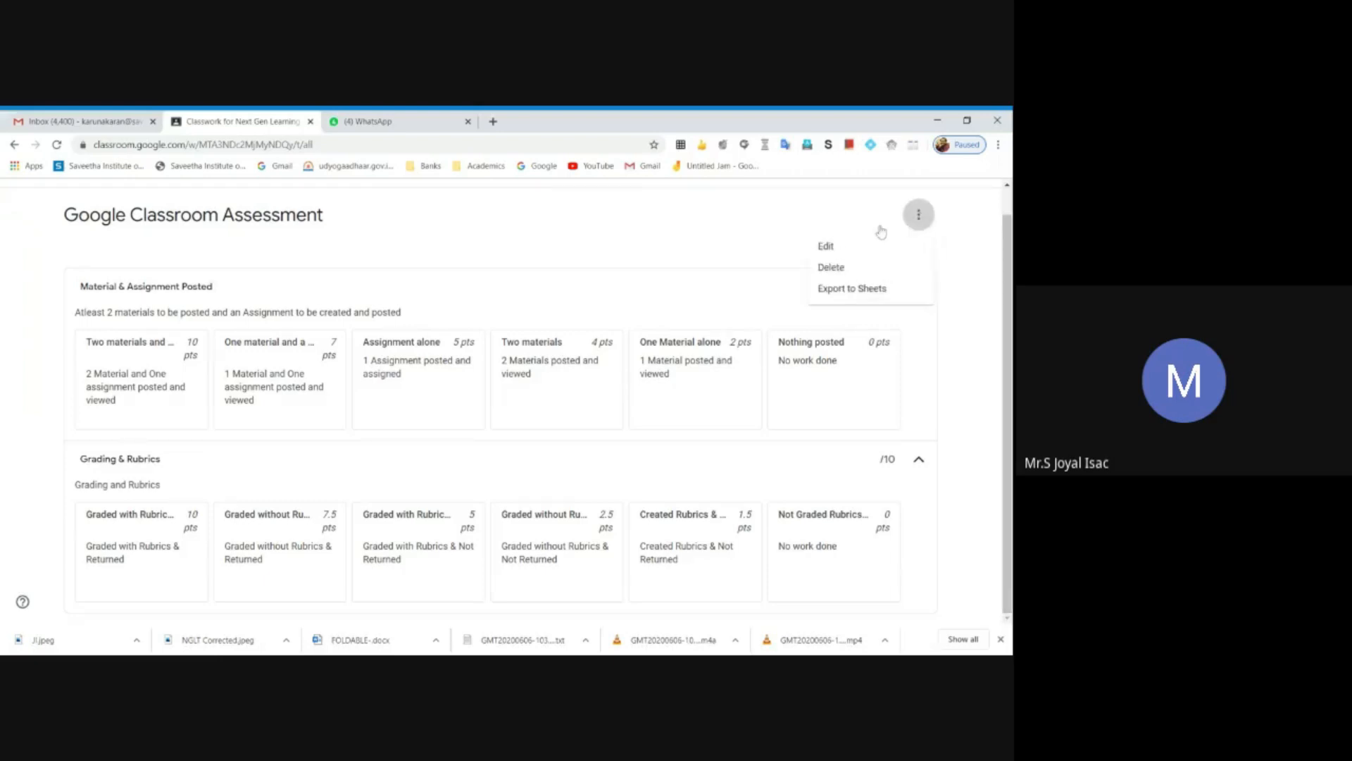
click(833, 246)
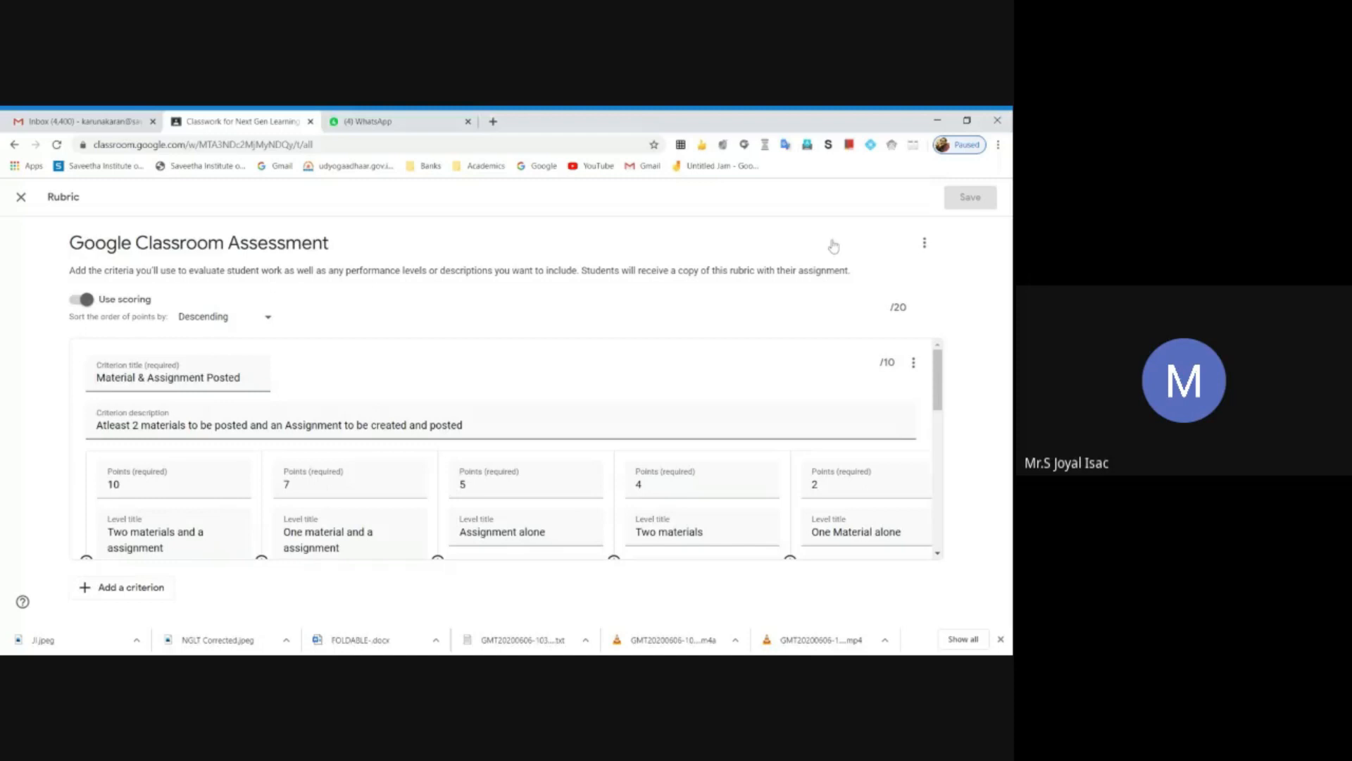
drag(944, 376, 941, 529)
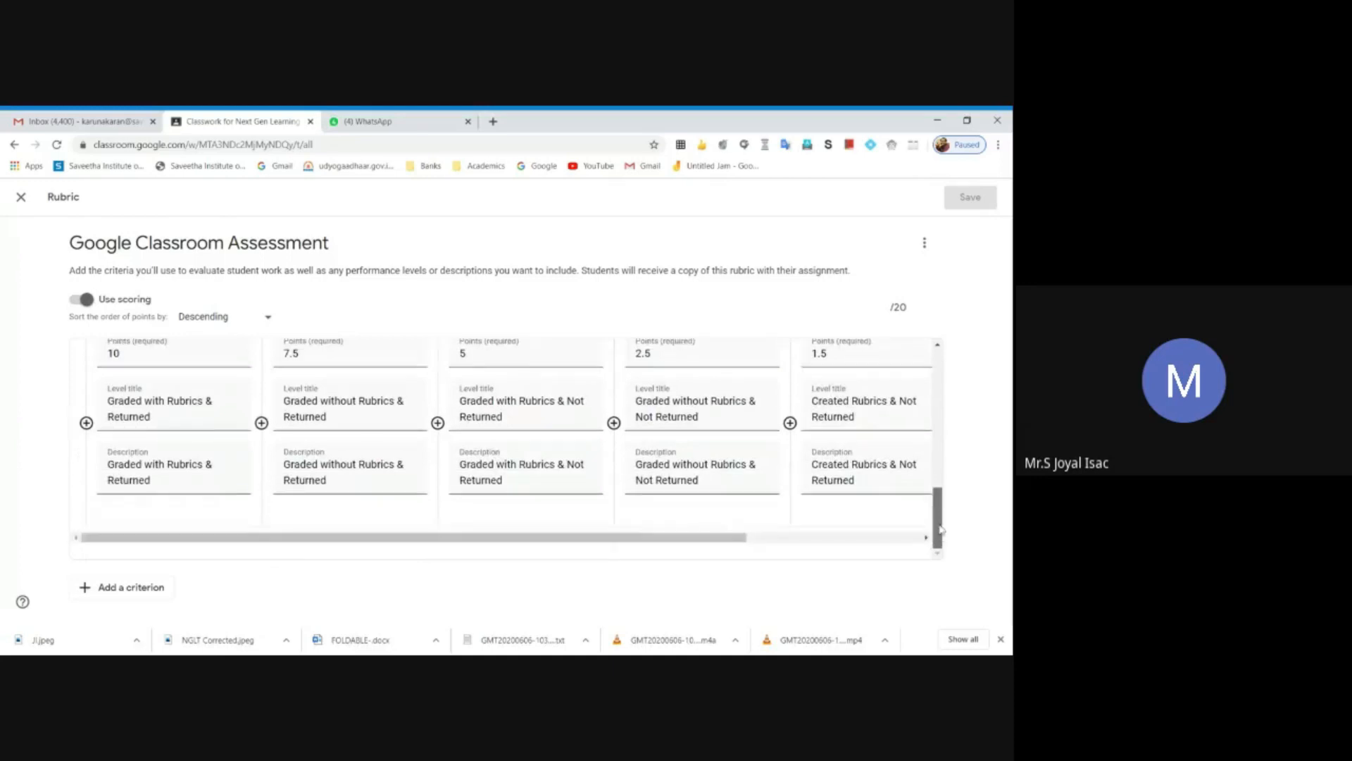
click(98, 588)
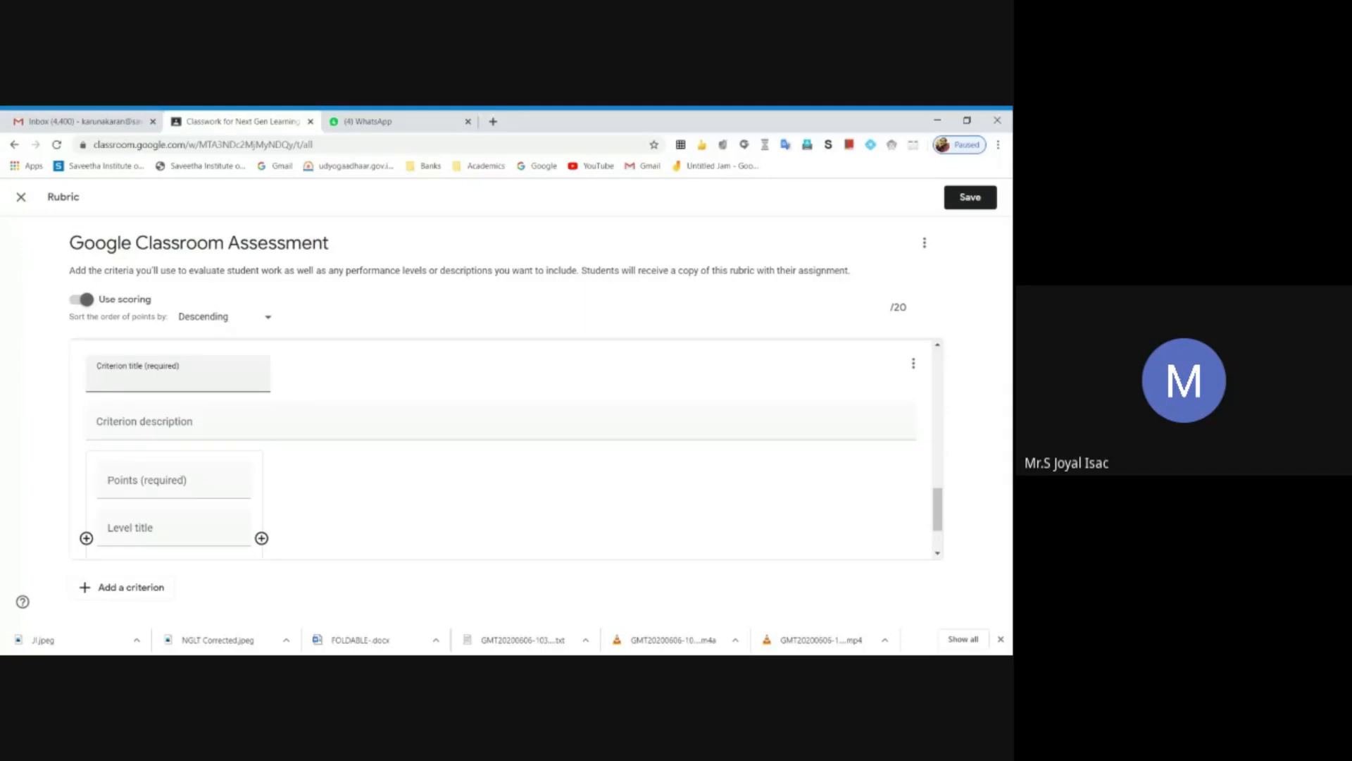
Compare the point values of the Material & Assignment Posted and Grading & Rubrics criteria with the rubric's total score
drag(938, 493, 948, 363)
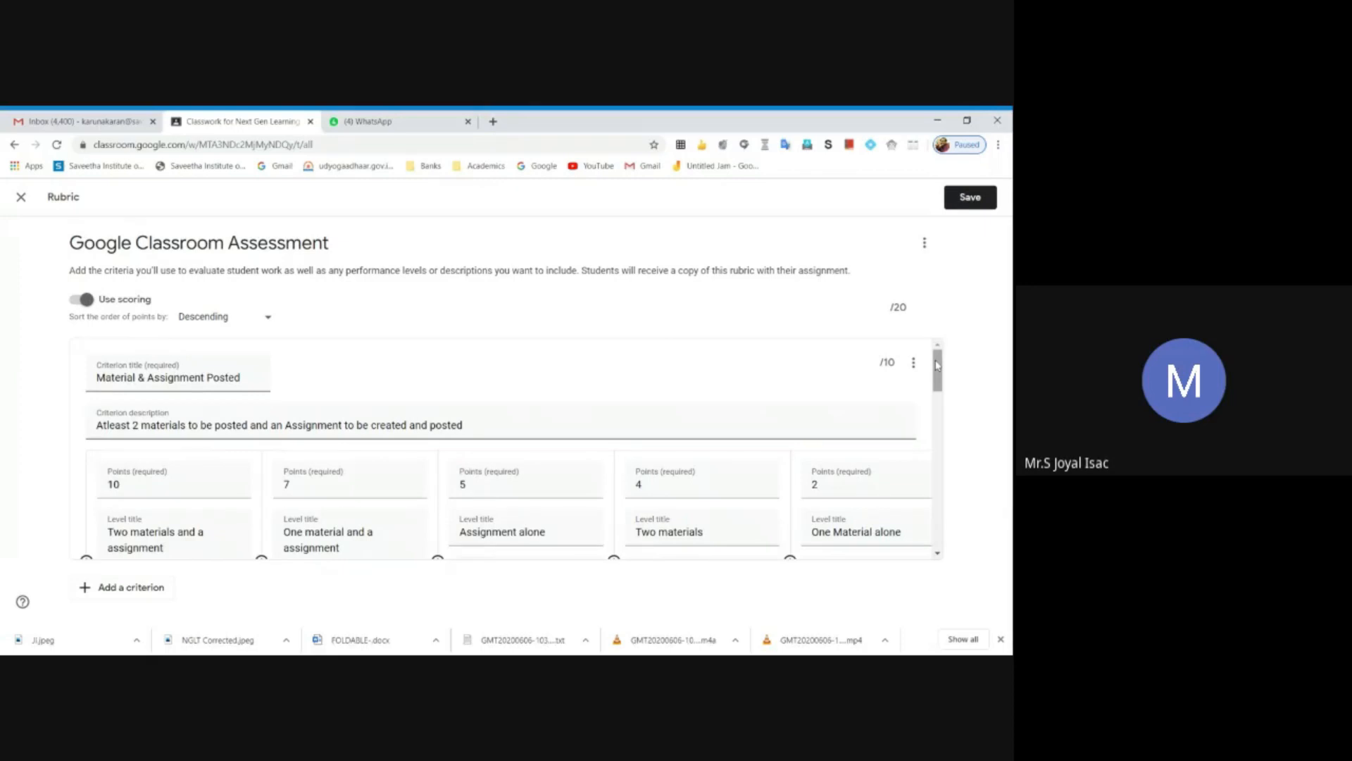
drag(938, 367, 938, 369)
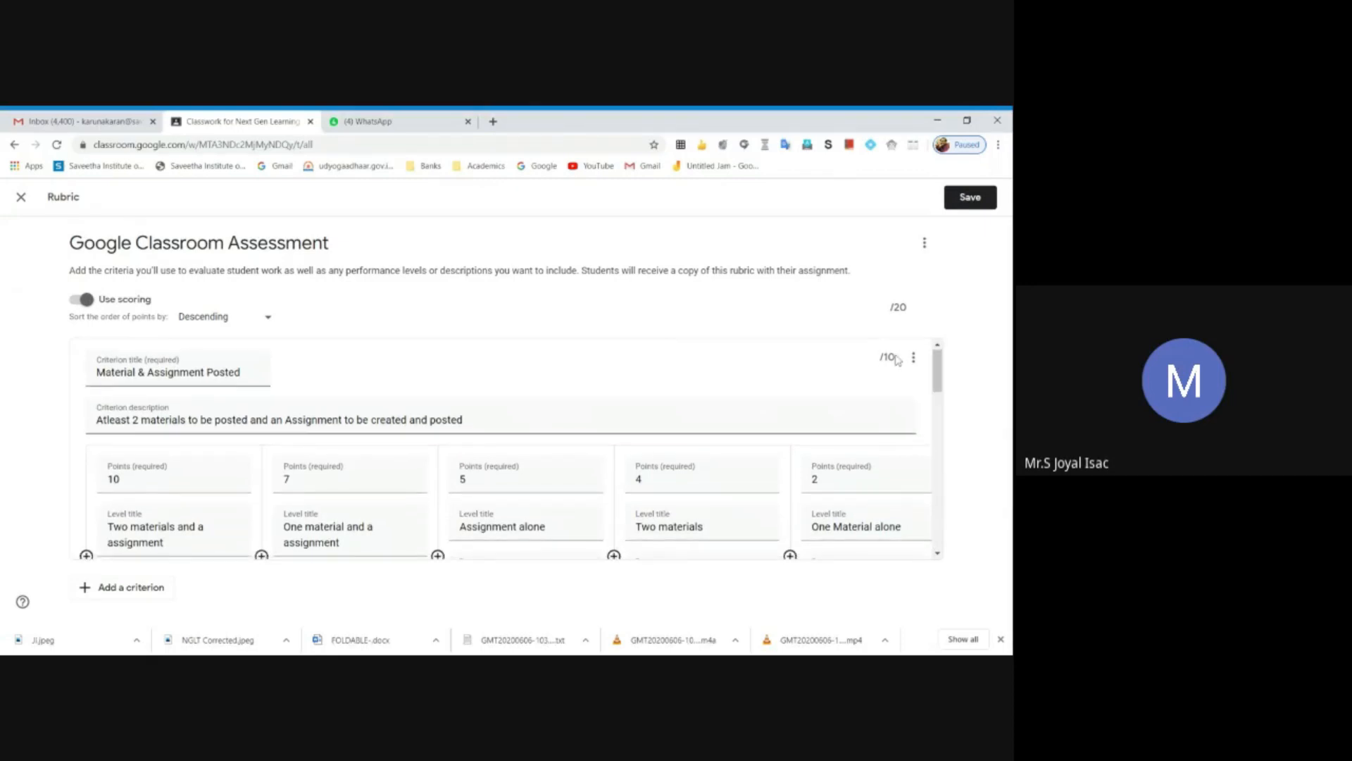
scroll(942, 371, down, 5)
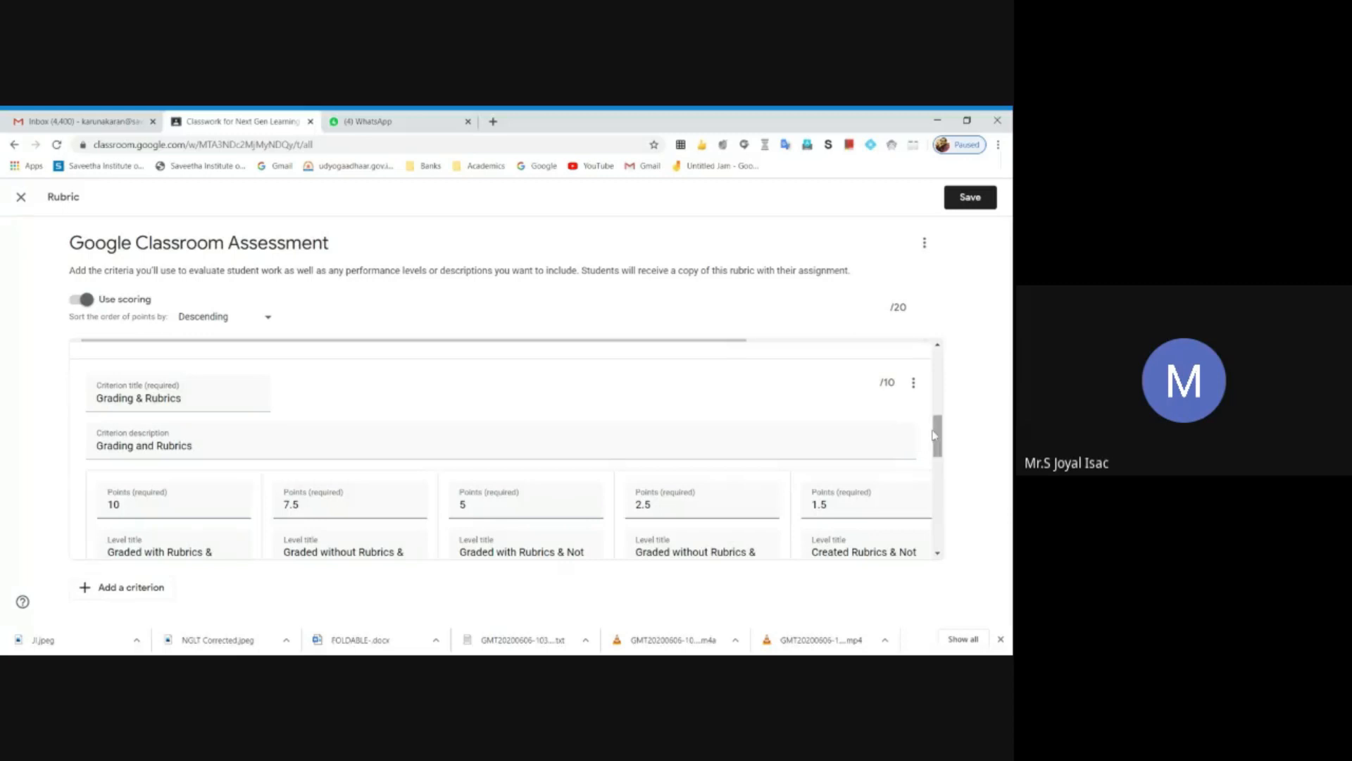
drag(910, 311, 876, 313)
drag(938, 433, 945, 362)
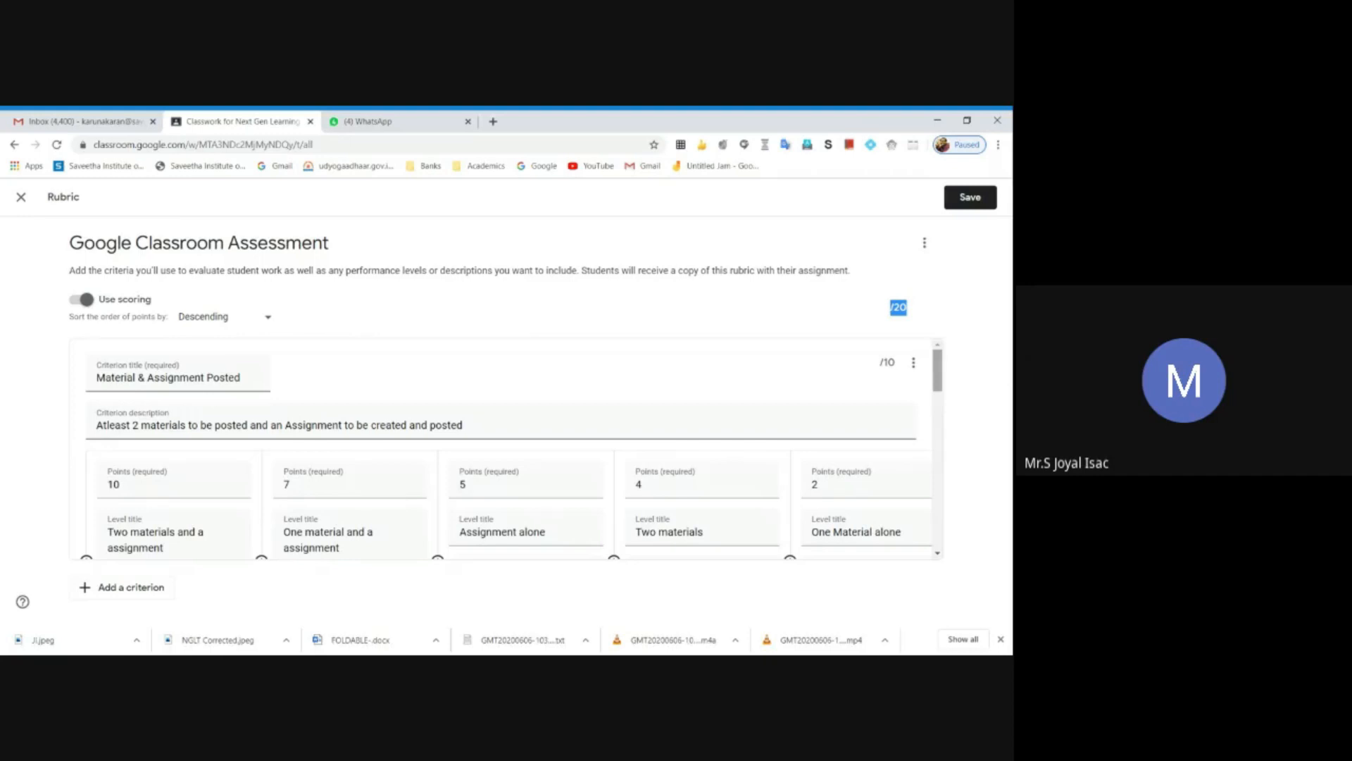
Delete the blank criterion below Grading & Rubrics from the Google Classroom Assessment rubric
drag(938, 370, 954, 498)
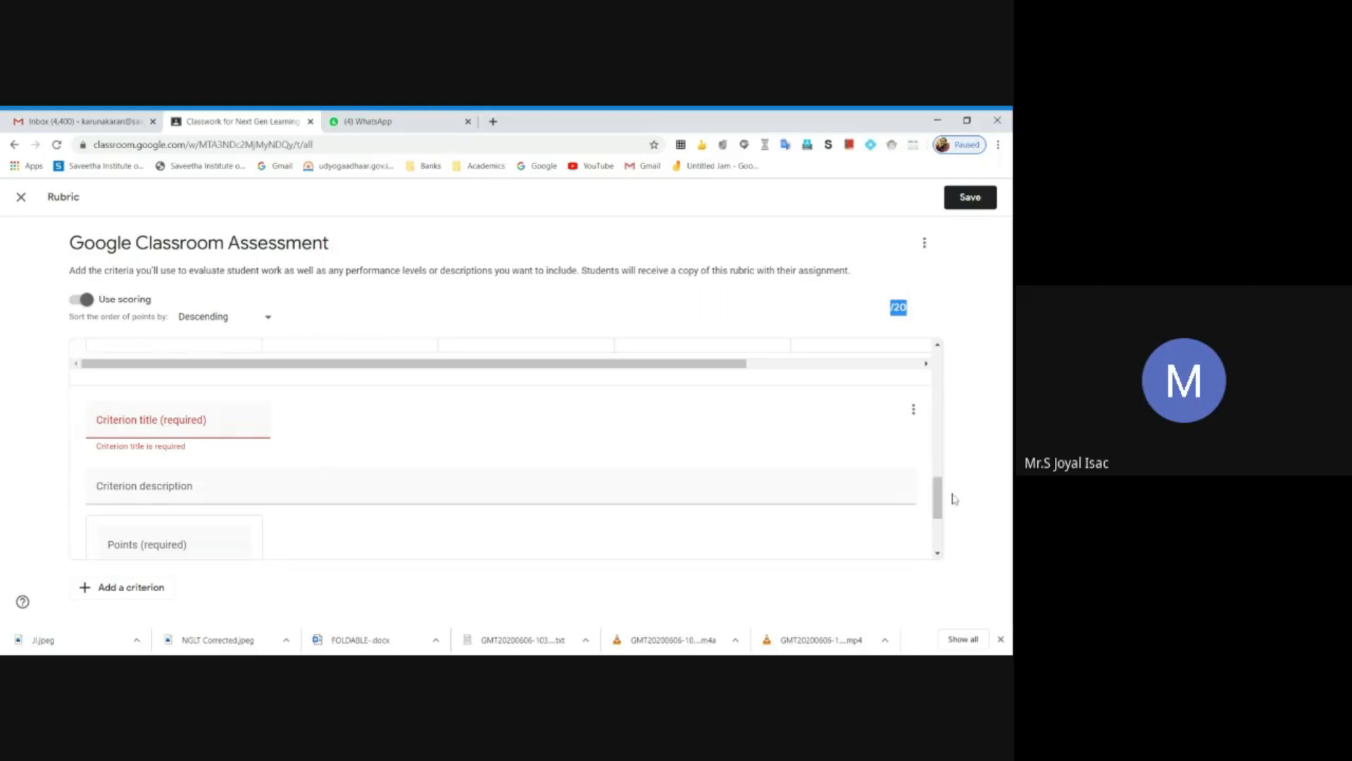
click(913, 410)
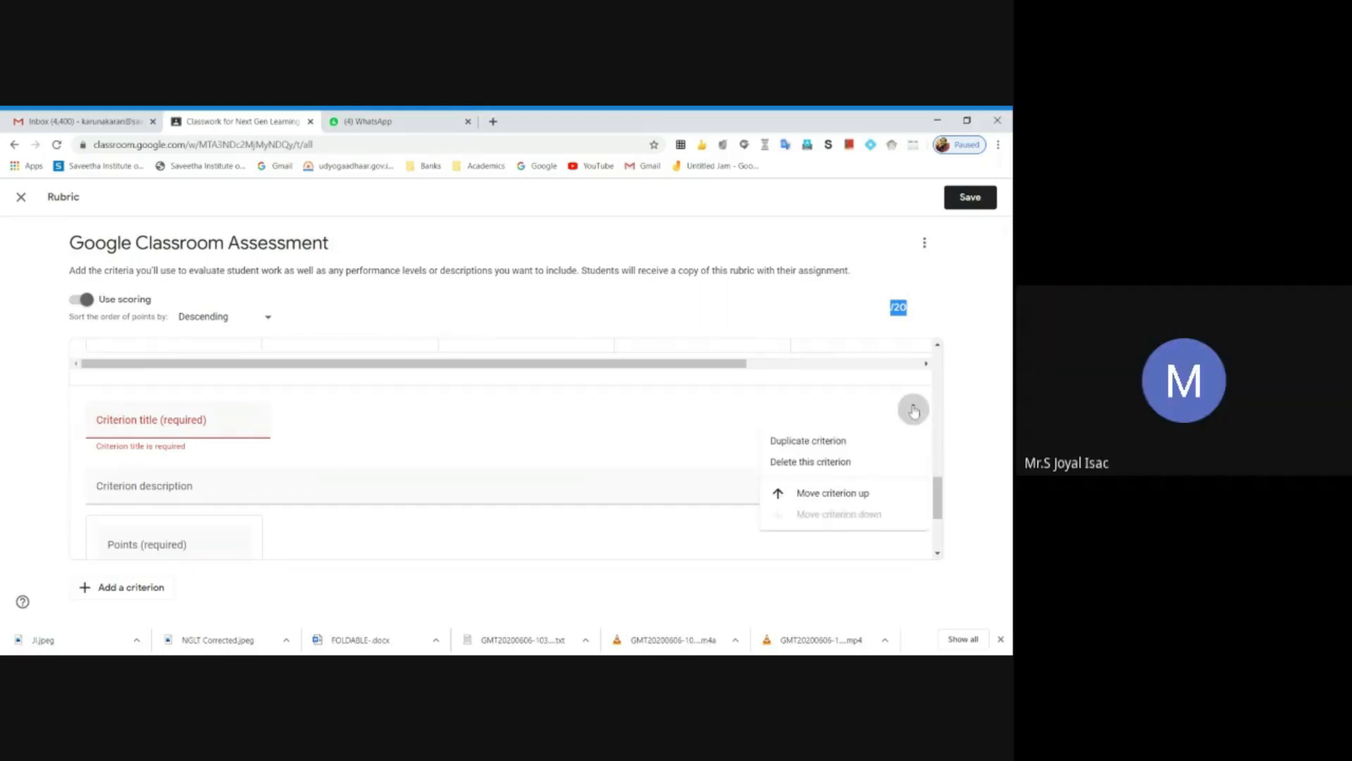
click(810, 463)
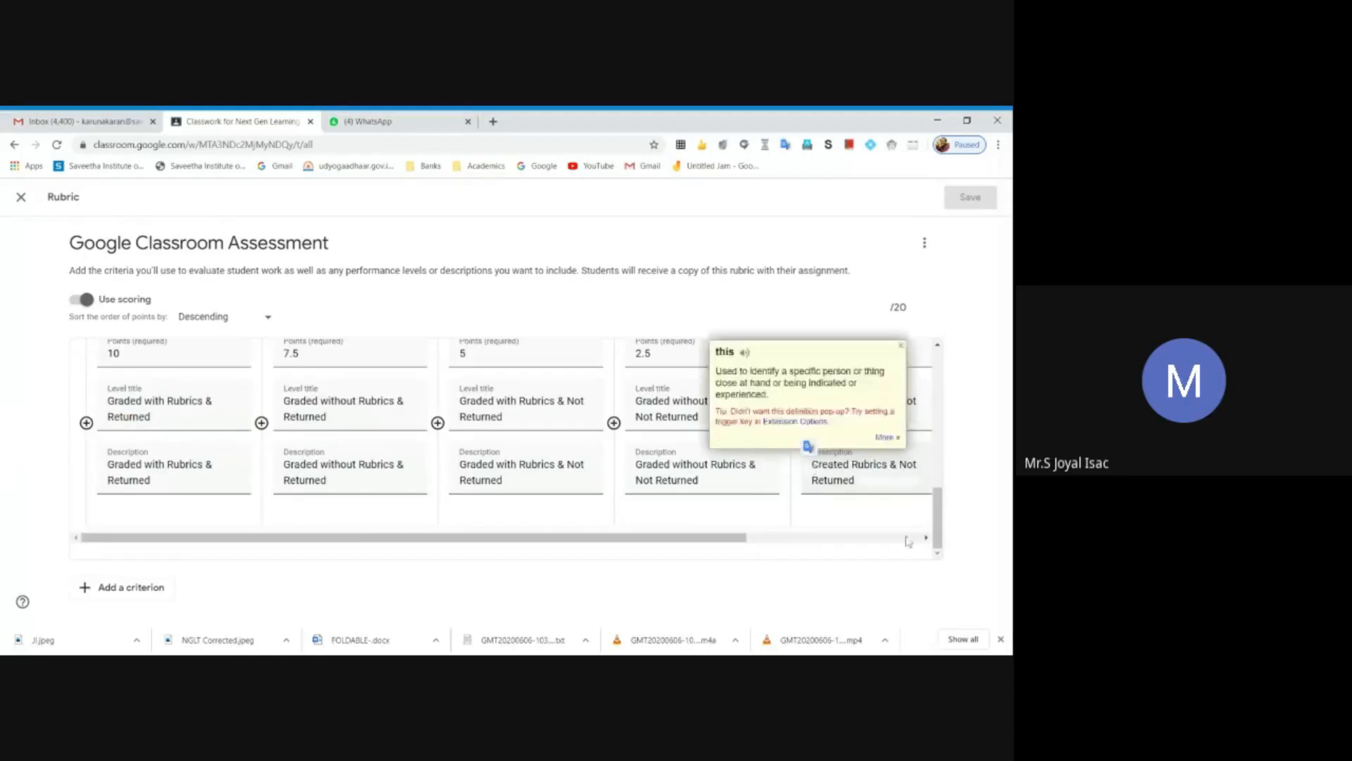
Review the Material & Assignment Posted criterion's description, points, level titles and level descriptions
drag(938, 522, 943, 369)
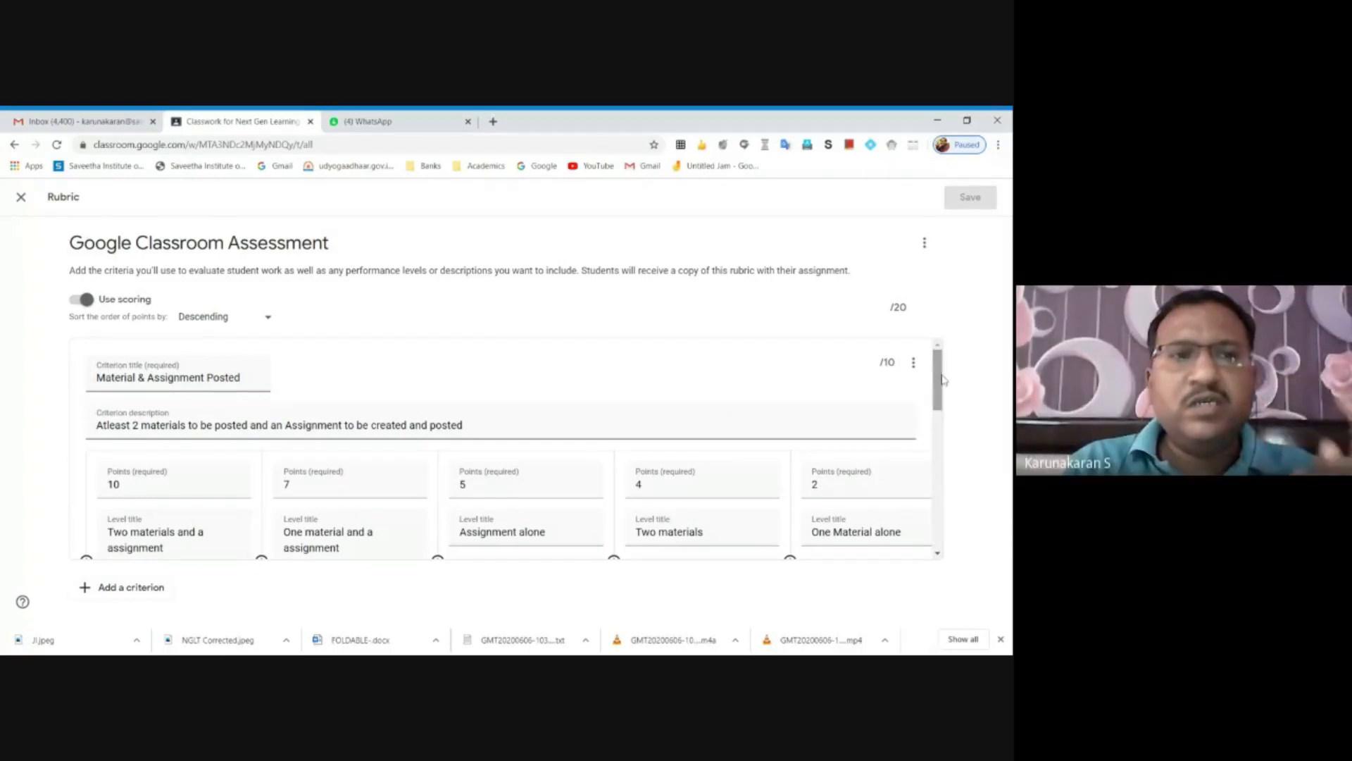
scroll(941, 389, down, 1)
scroll(940, 389, up, 1)
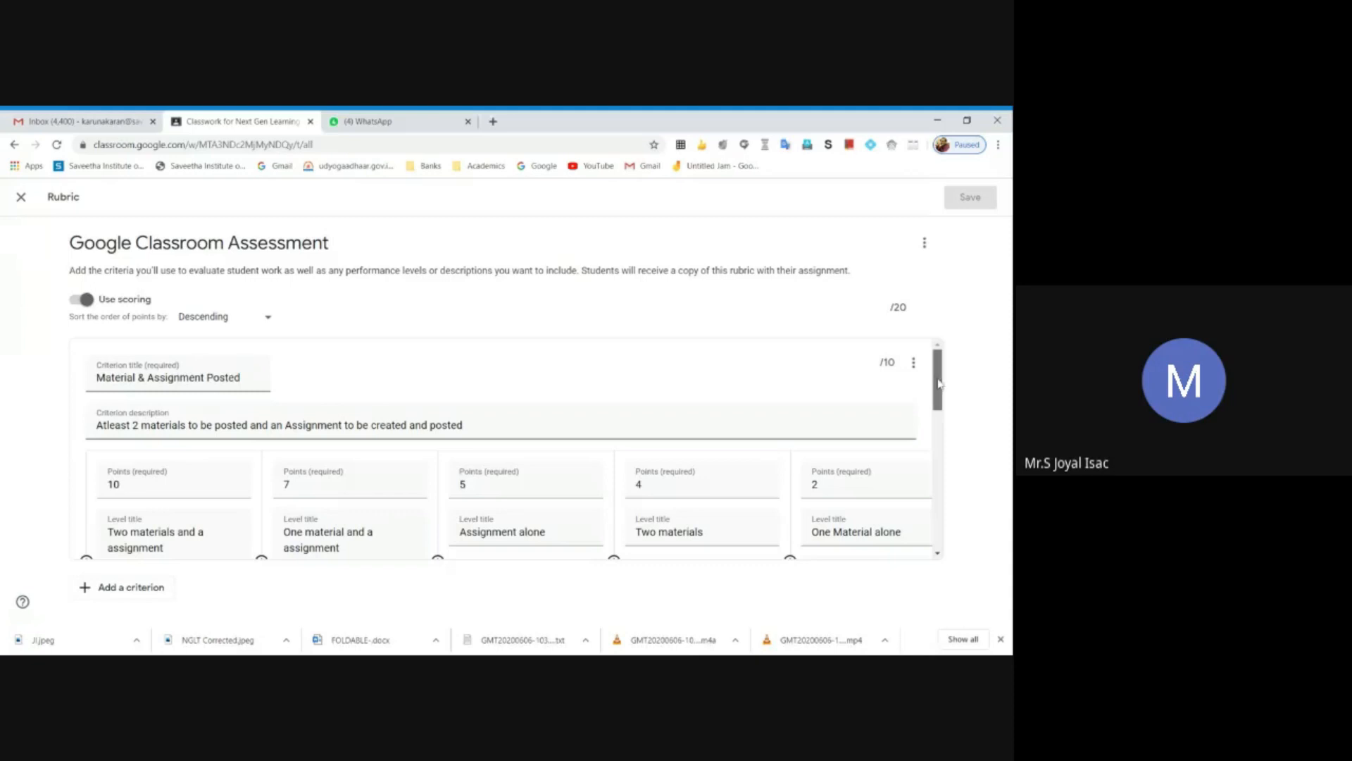
drag(936, 380, 937, 384)
drag(938, 381, 951, 353)
drag(96, 424, 498, 423)
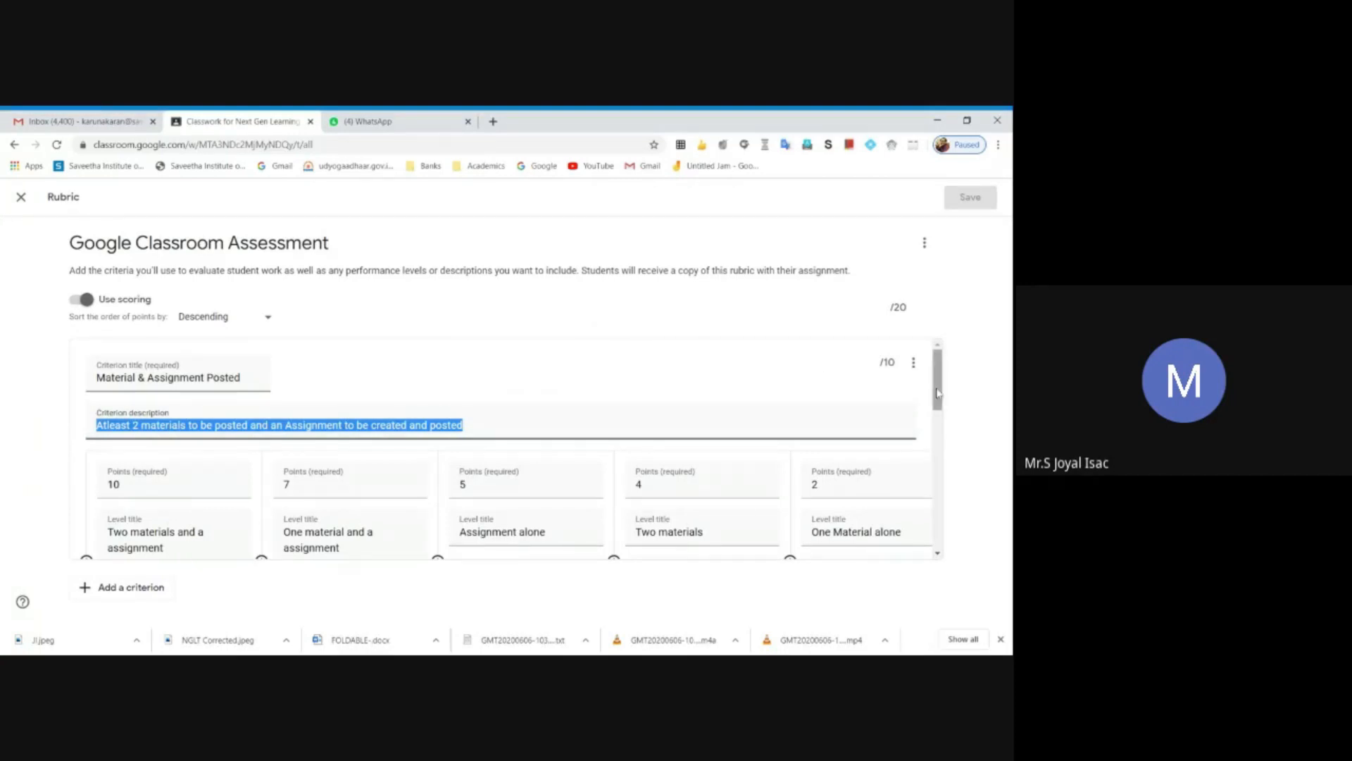
click(962, 388)
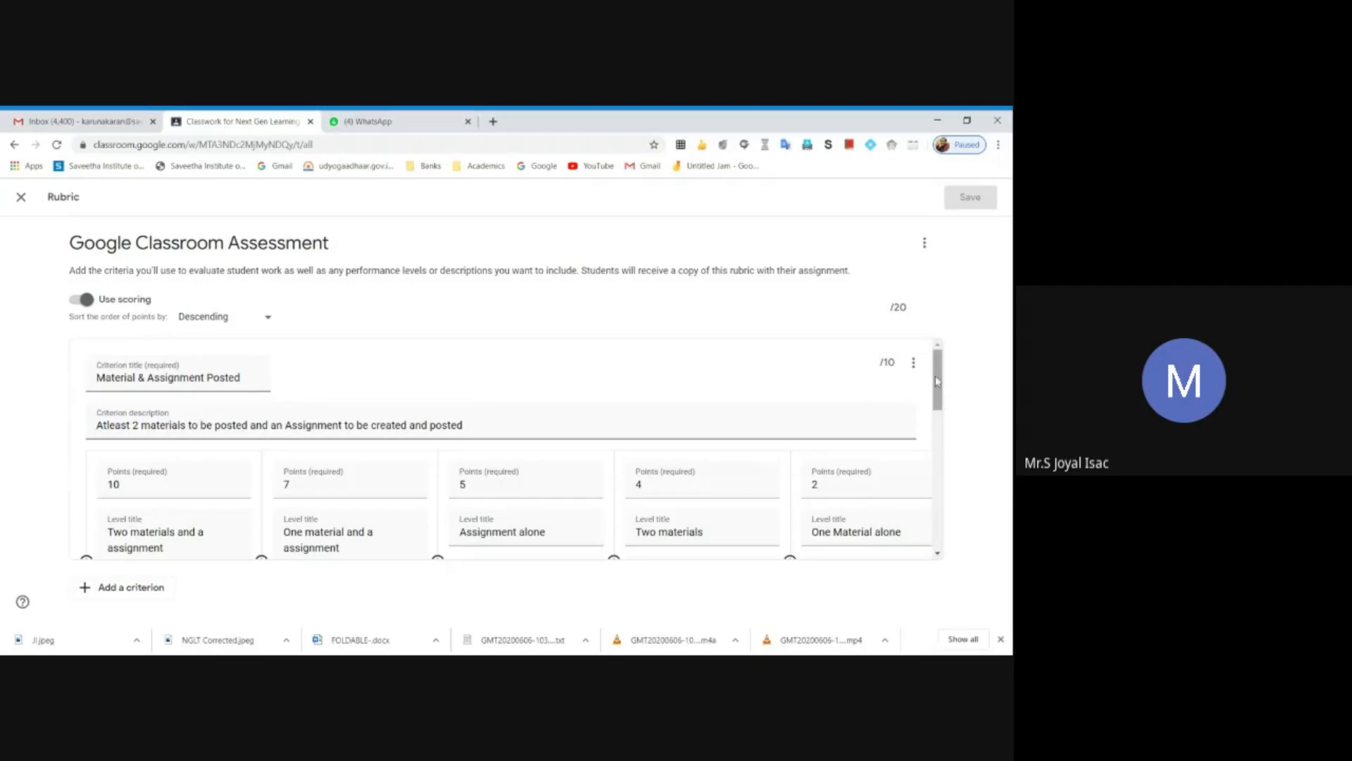
scroll(944, 384, down, 2)
scroll(945, 384, down, 2)
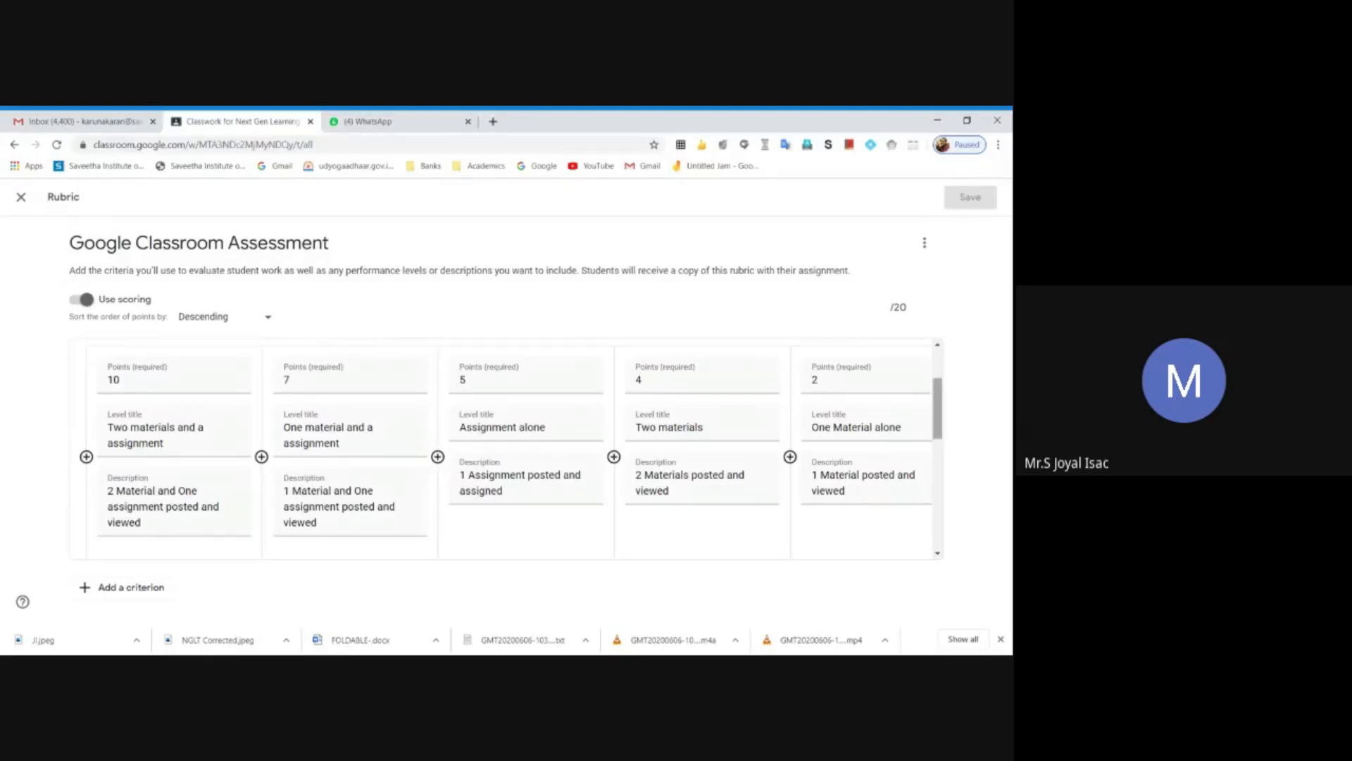
drag(937, 407, 938, 408)
scroll(937, 431, up, 2)
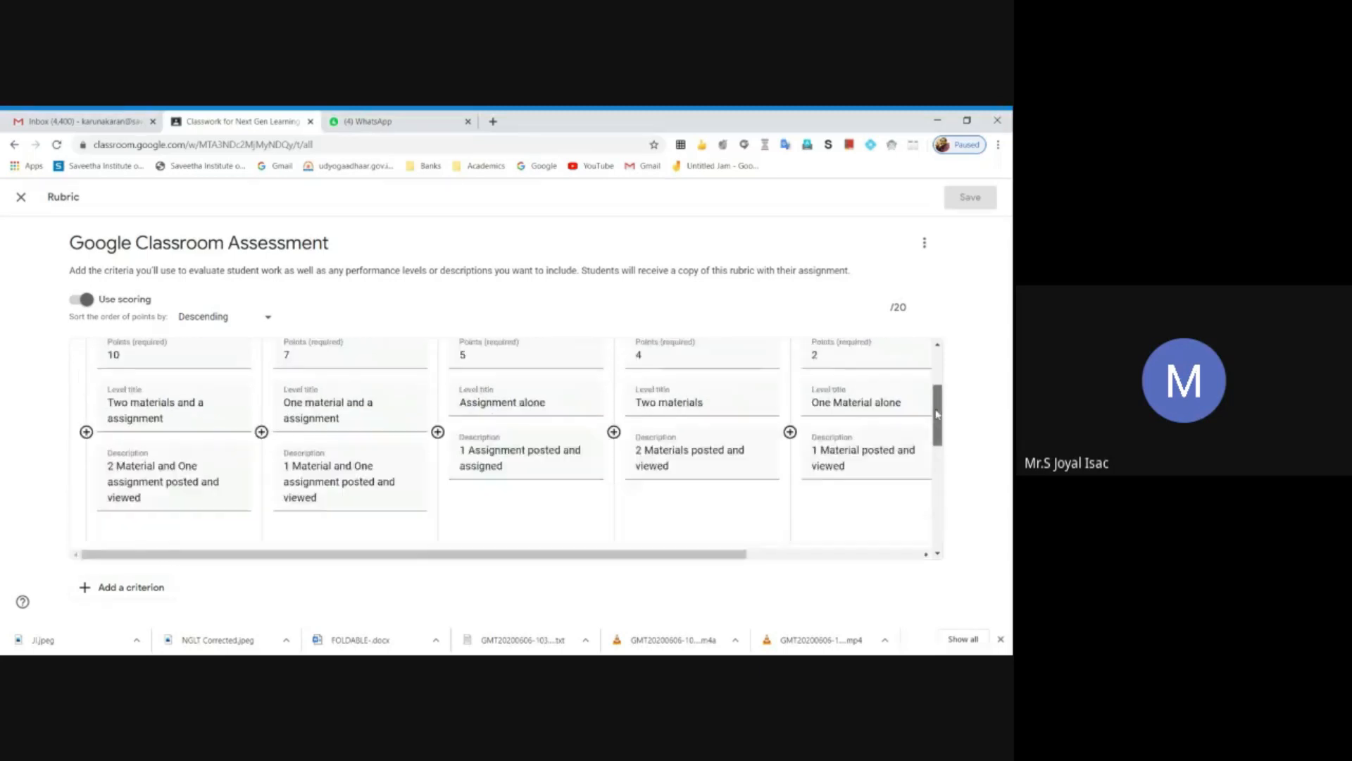
Review the Grading & Rubrics criterion's points and levels through to the zero-point level, and return to the first criterion
drag(940, 420, 932, 499)
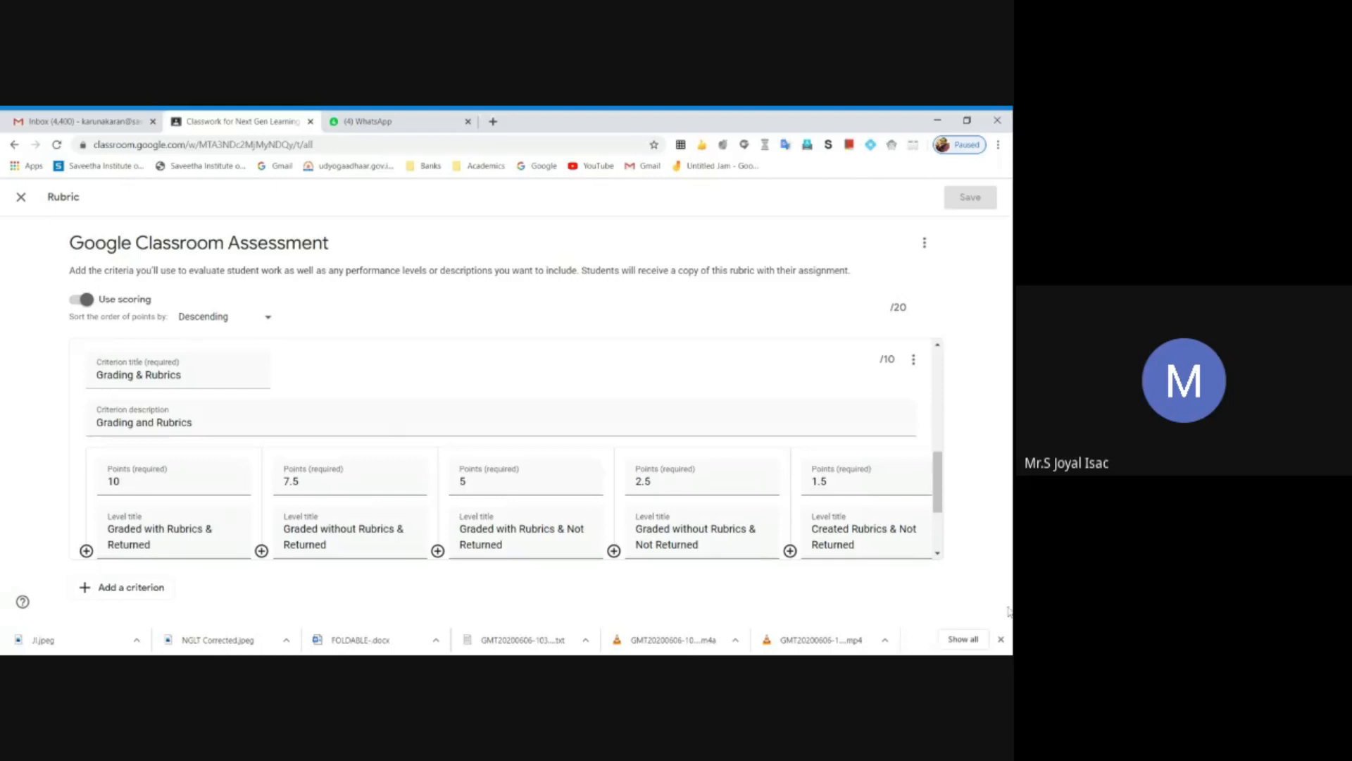
drag(936, 479, 931, 494)
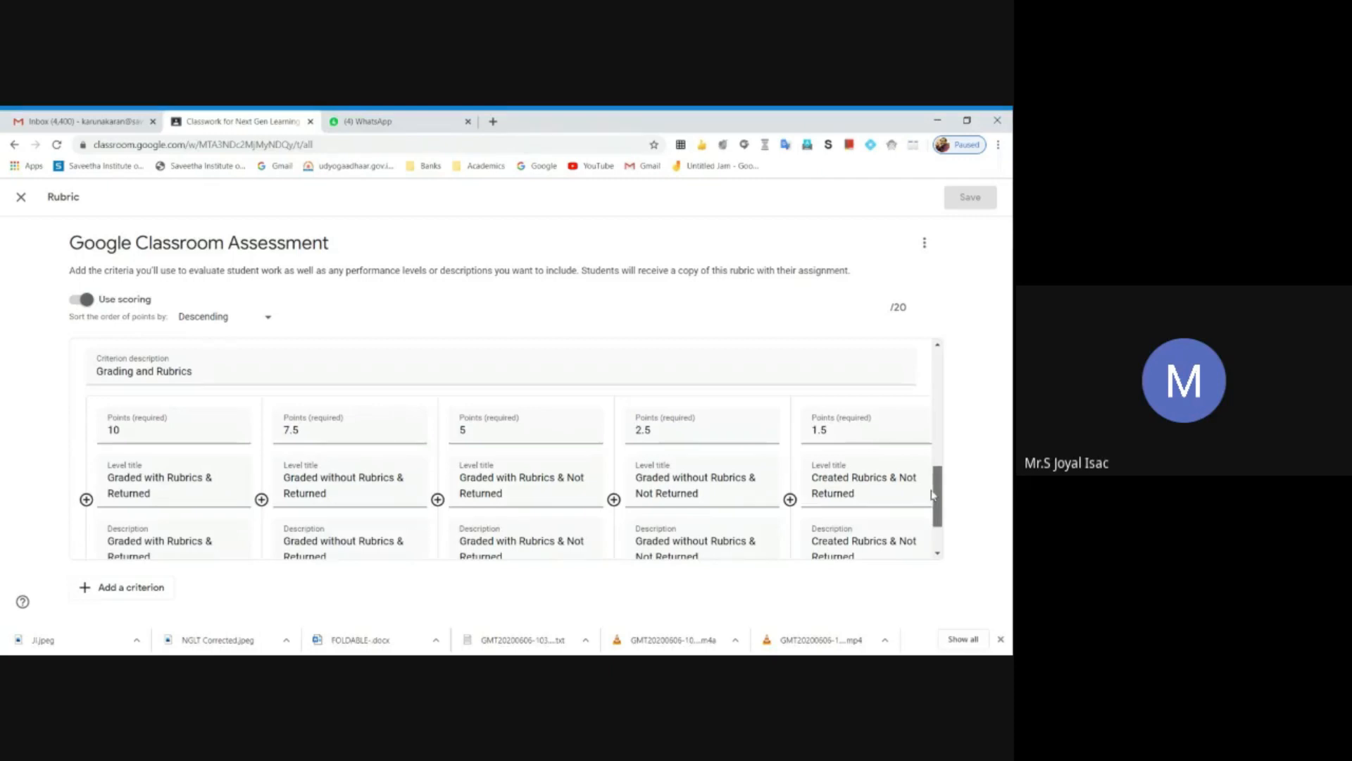
drag(931, 494, 934, 523)
drag(700, 554, 886, 554)
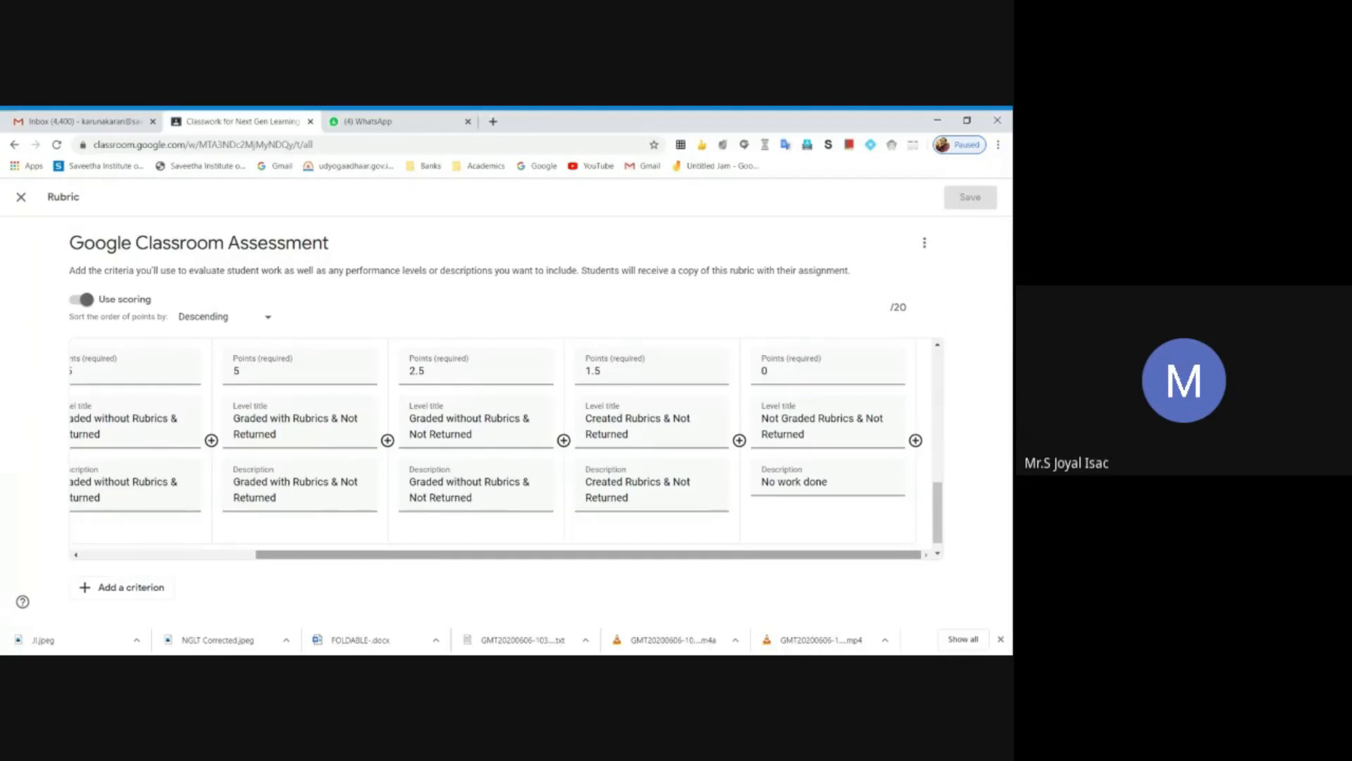
drag(700, 555, 454, 559)
drag(944, 515, 944, 371)
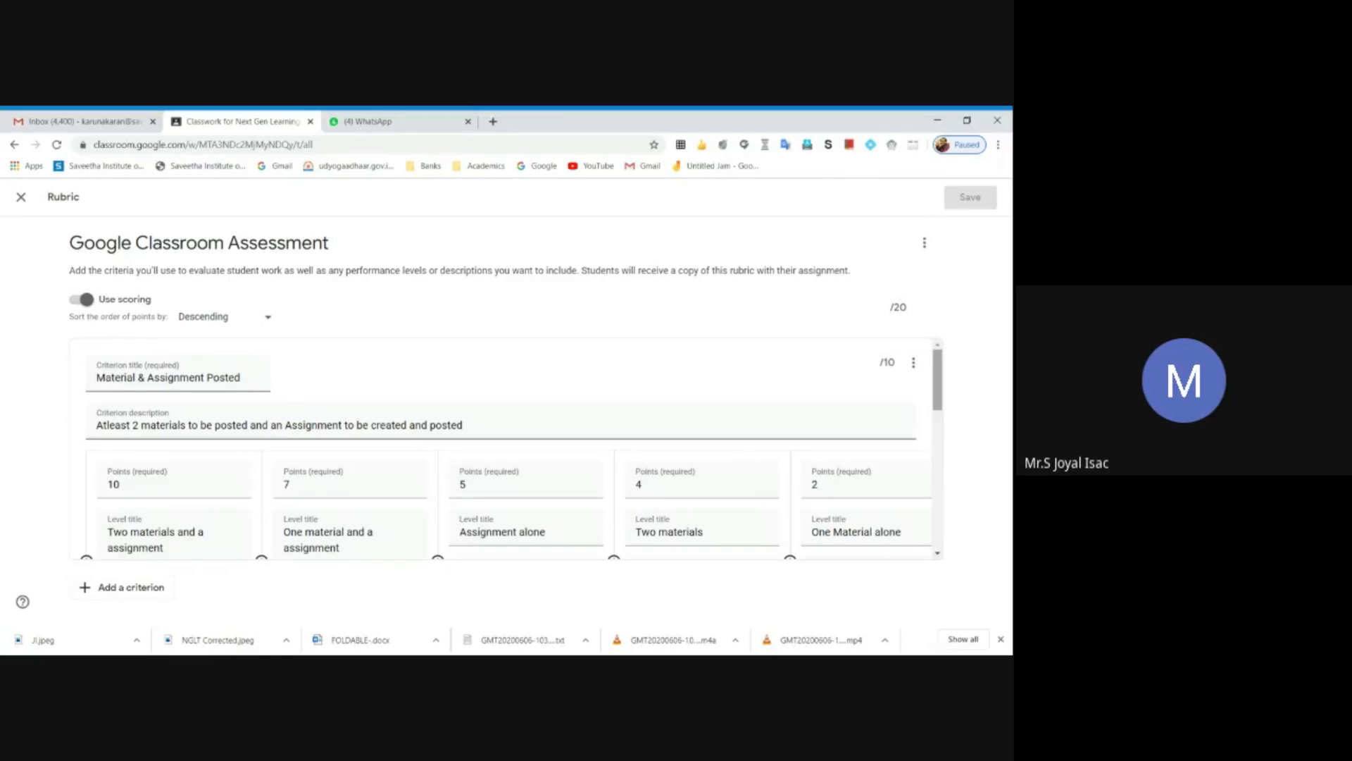
drag(938, 363, 939, 359)
Turn off scoring for the rubric and switch it back on
drag(100, 300, 151, 301)
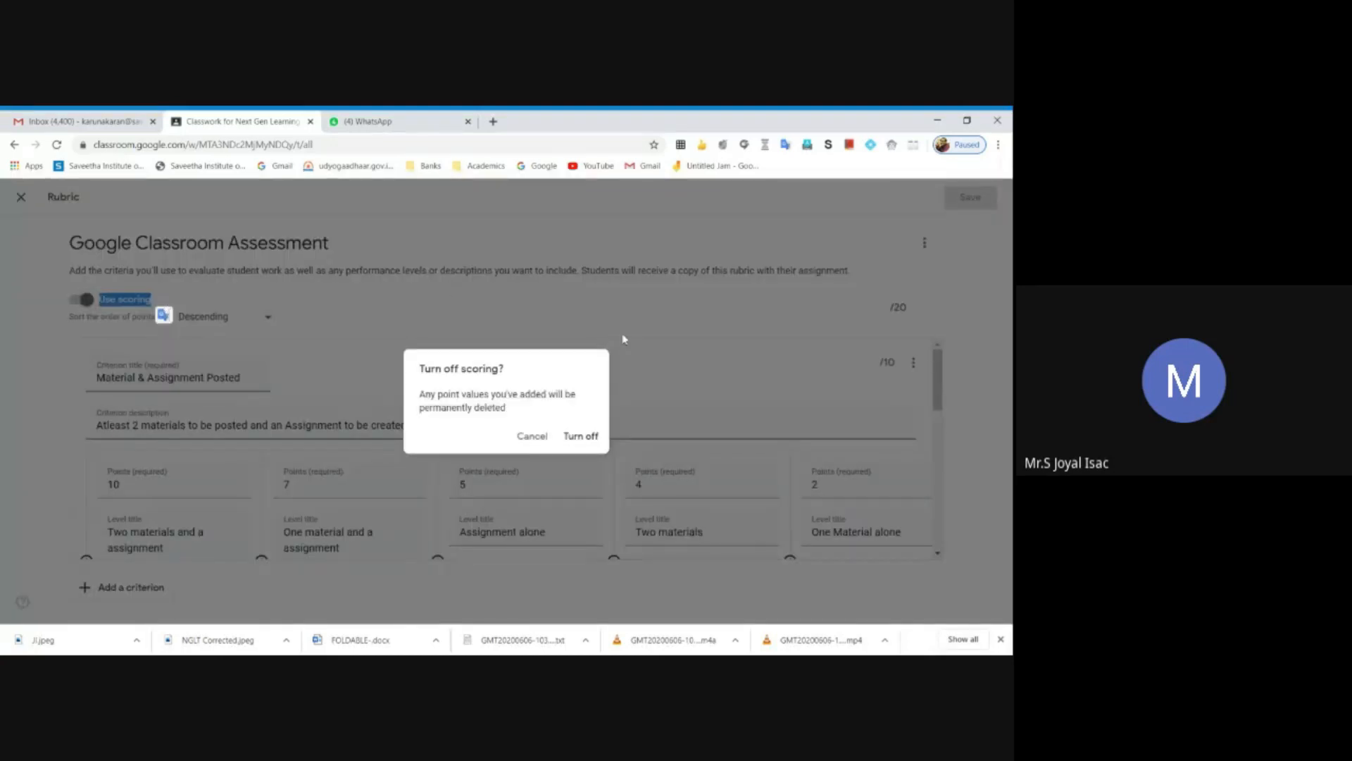
click(580, 436)
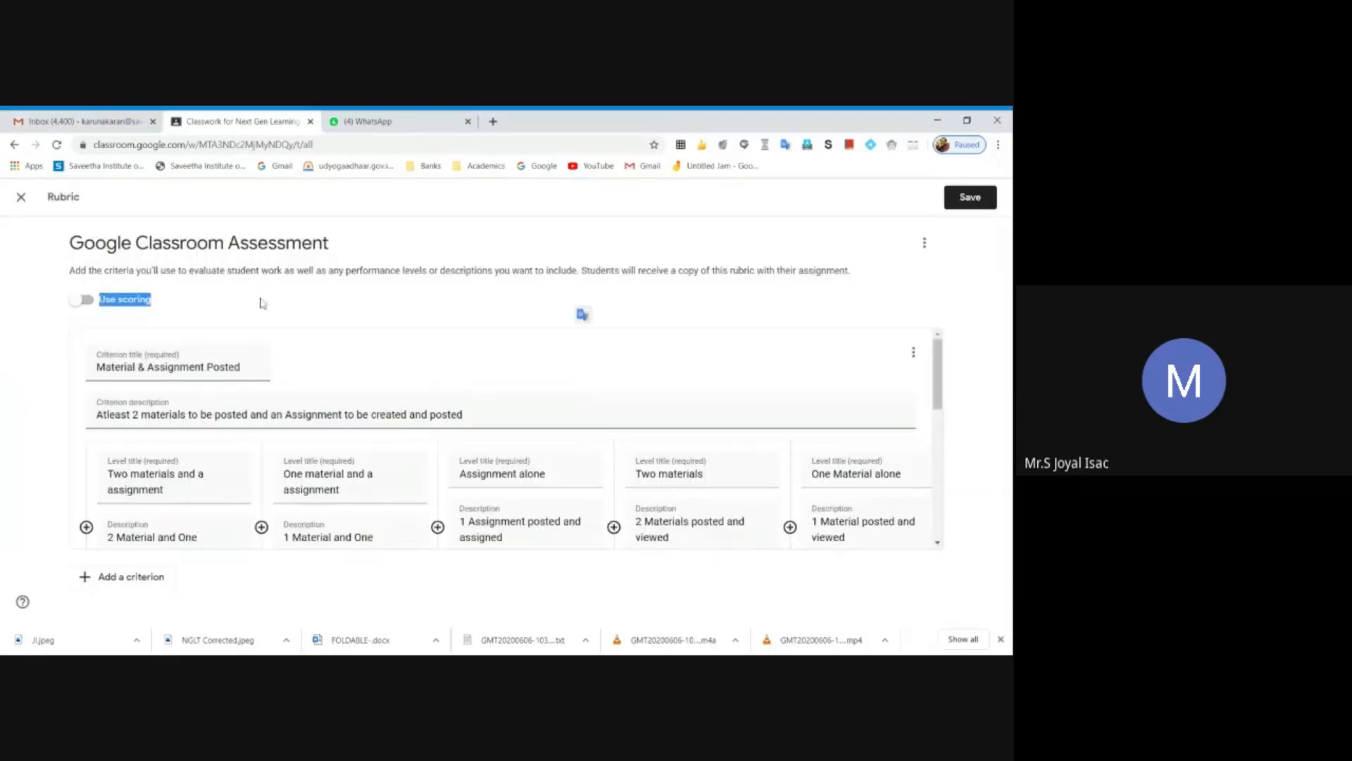
click(262, 303)
click(84, 301)
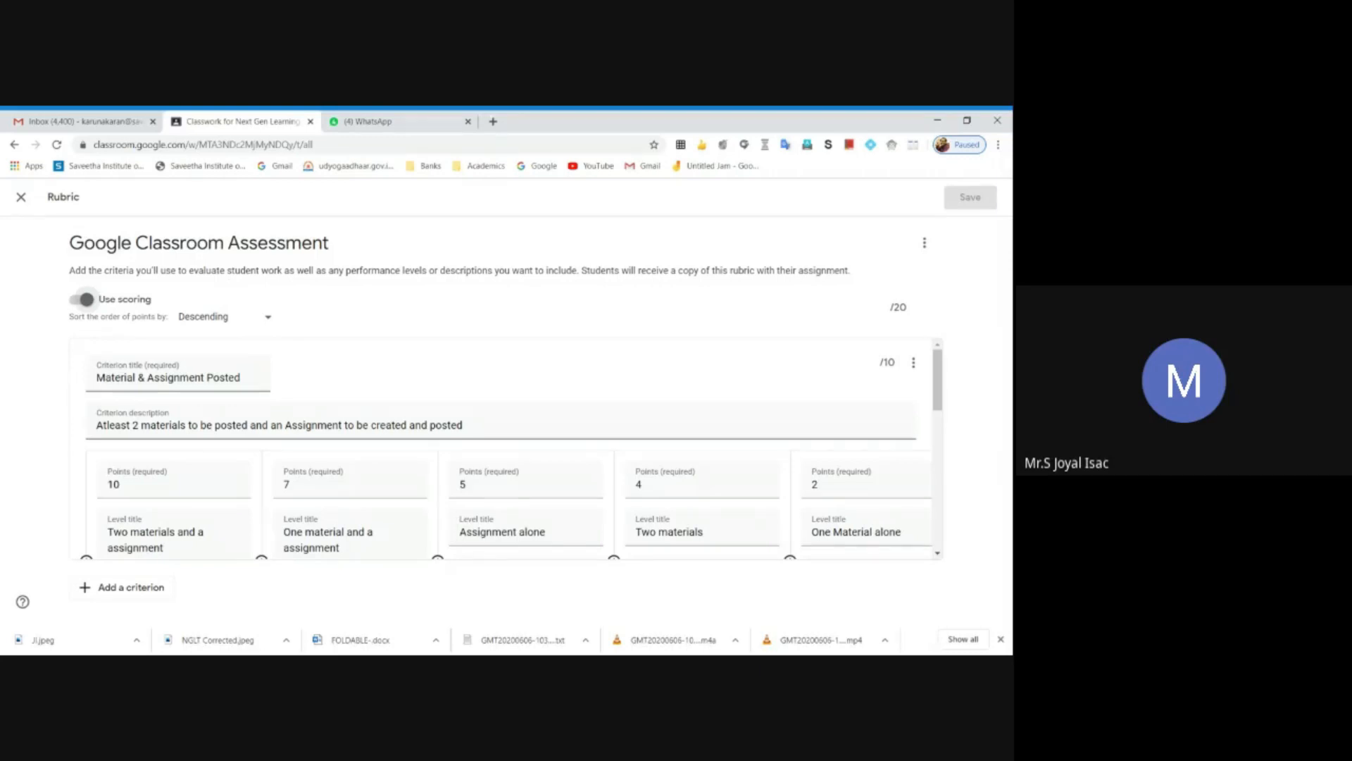
Highlight the Google Classroom Assessment rubric's title and close the rubric to return to the class's classwork list
drag(69, 242, 352, 256)
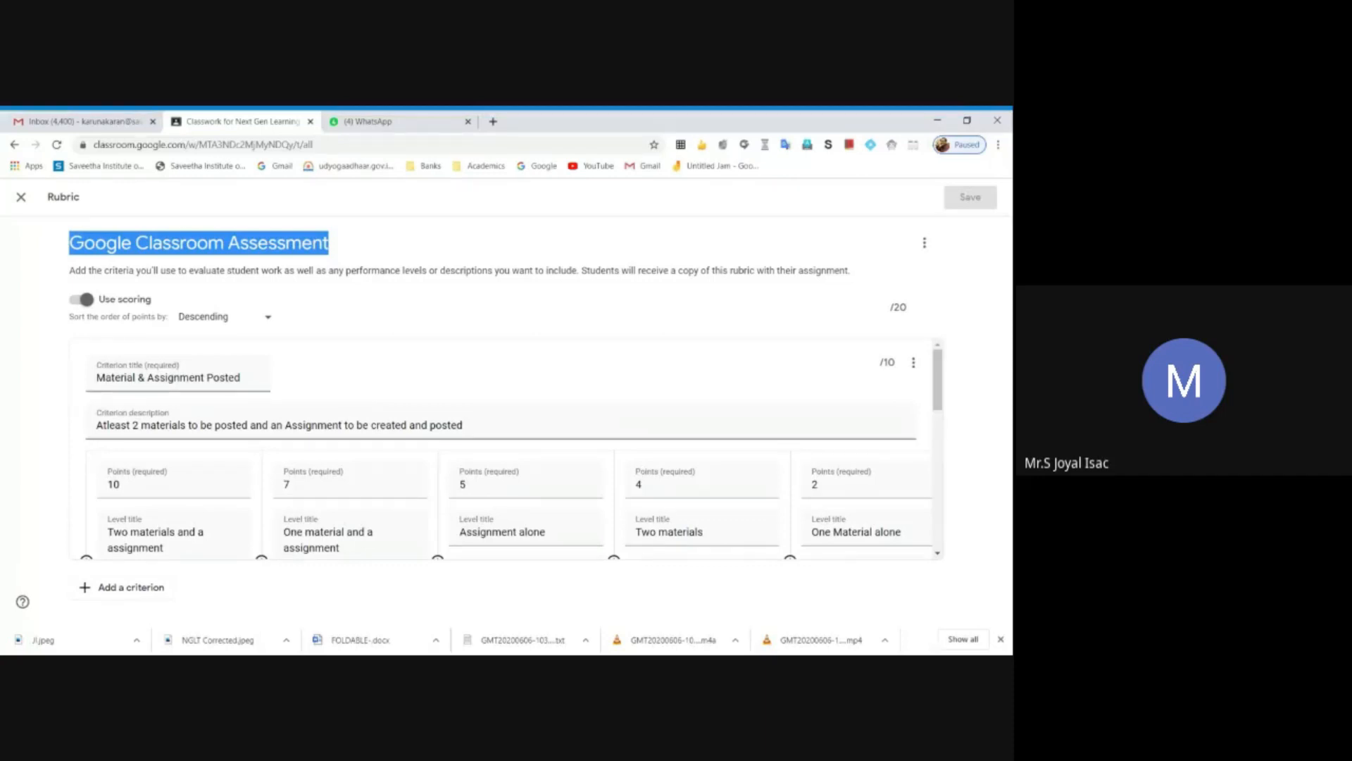
click(353, 256)
drag(331, 248, 117, 253)
click(130, 255)
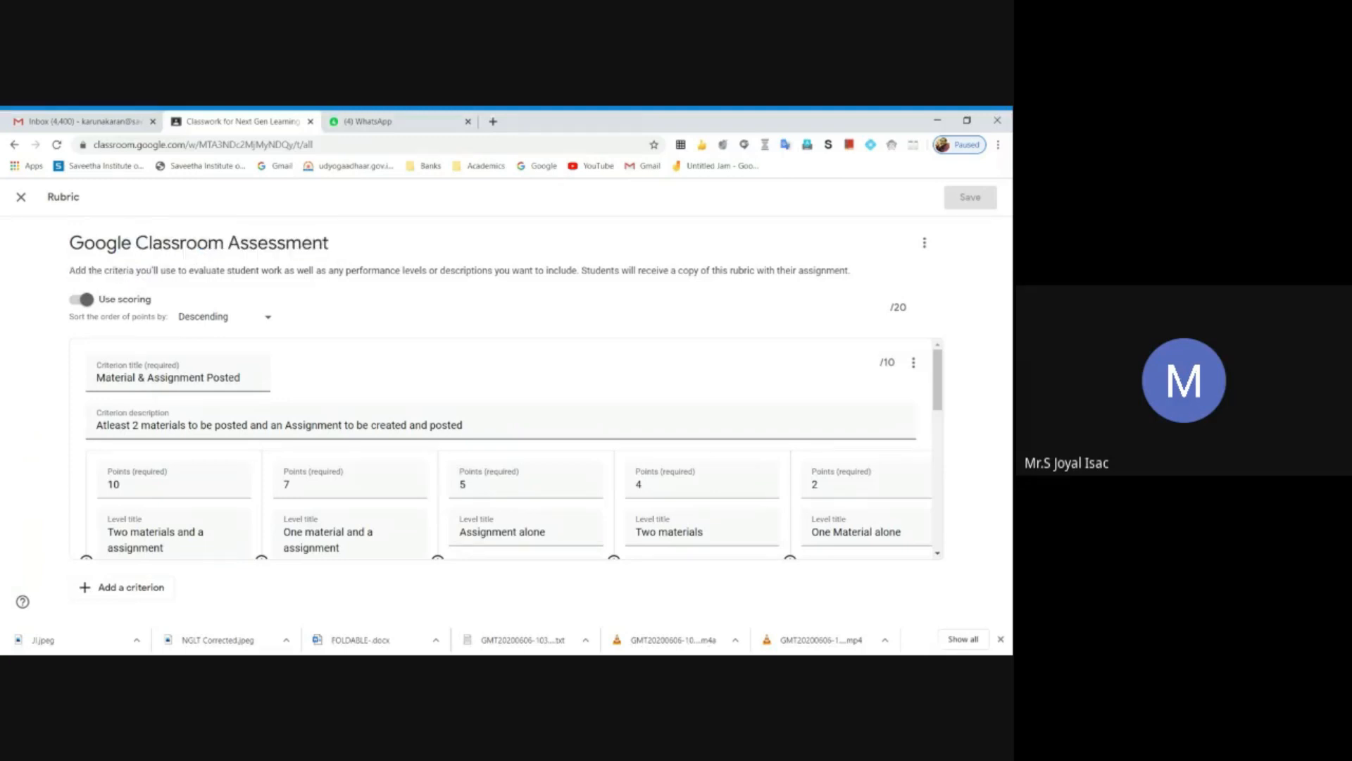
click(22, 199)
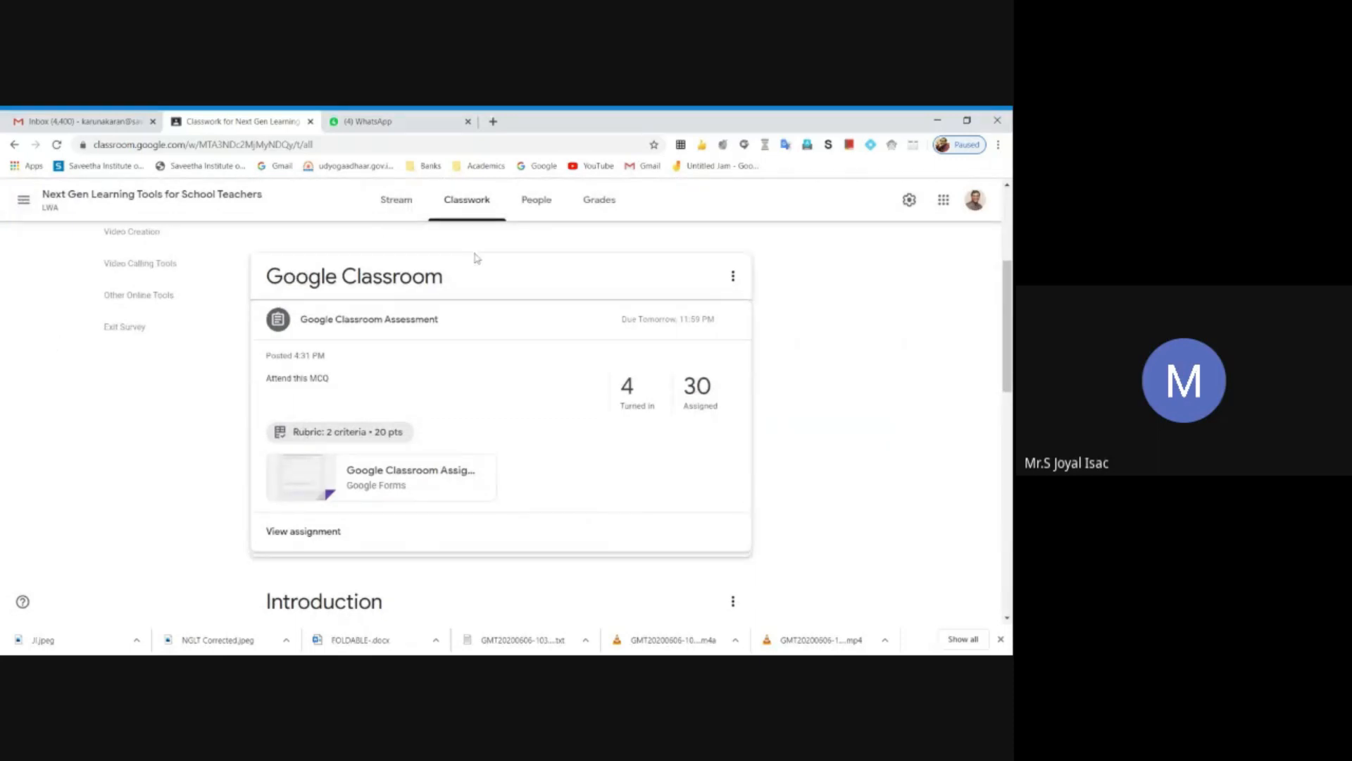
Find the Google Classroom Assessment assignment under the Google Classroom topic and view its student work
drag(1007, 353, 1003, 272)
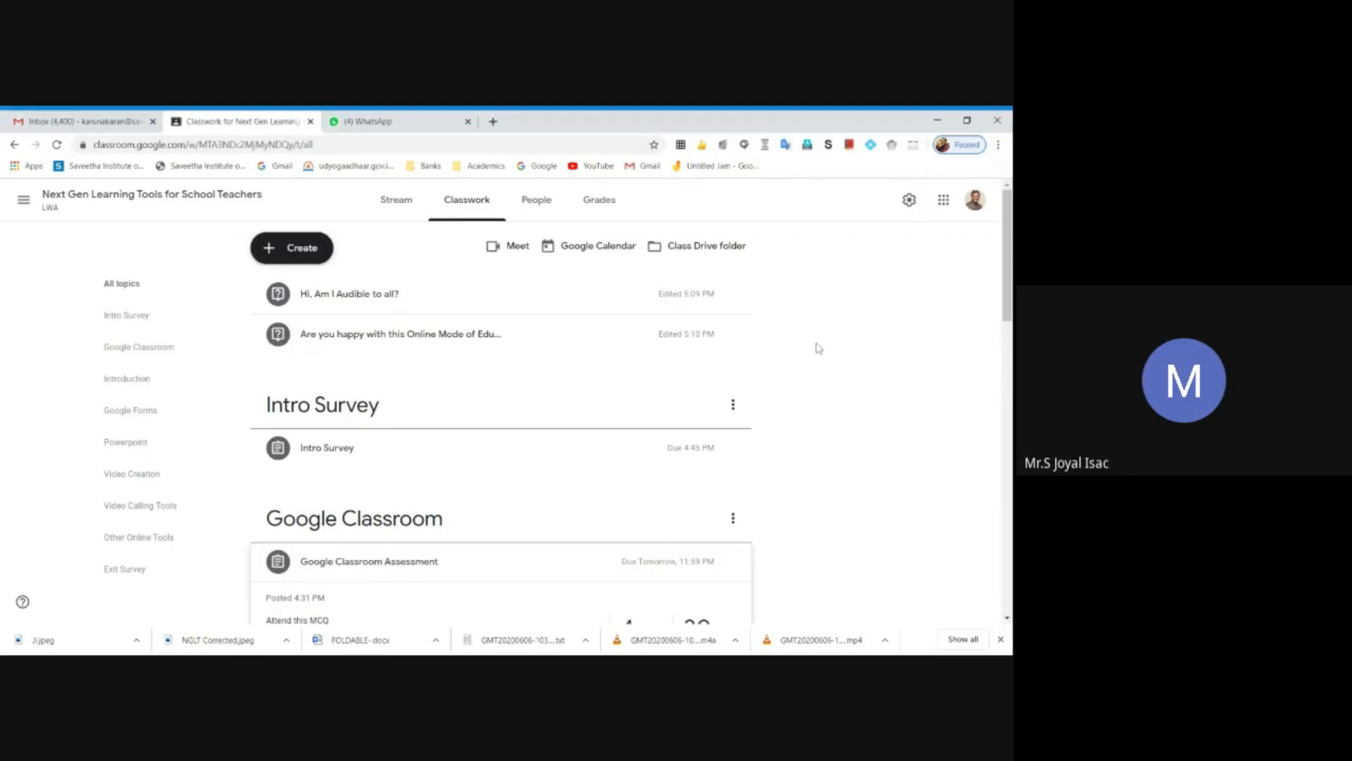
drag(1008, 302, 1012, 367)
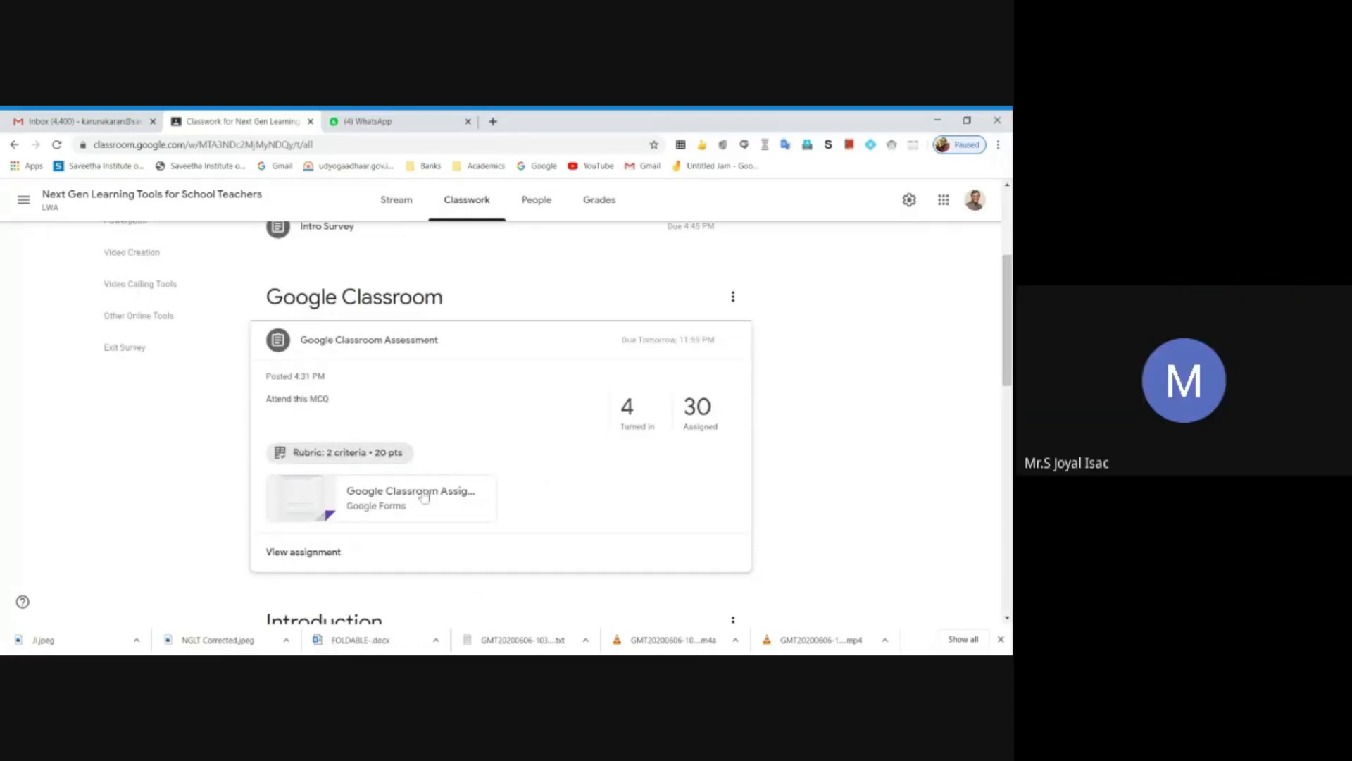
click(296, 553)
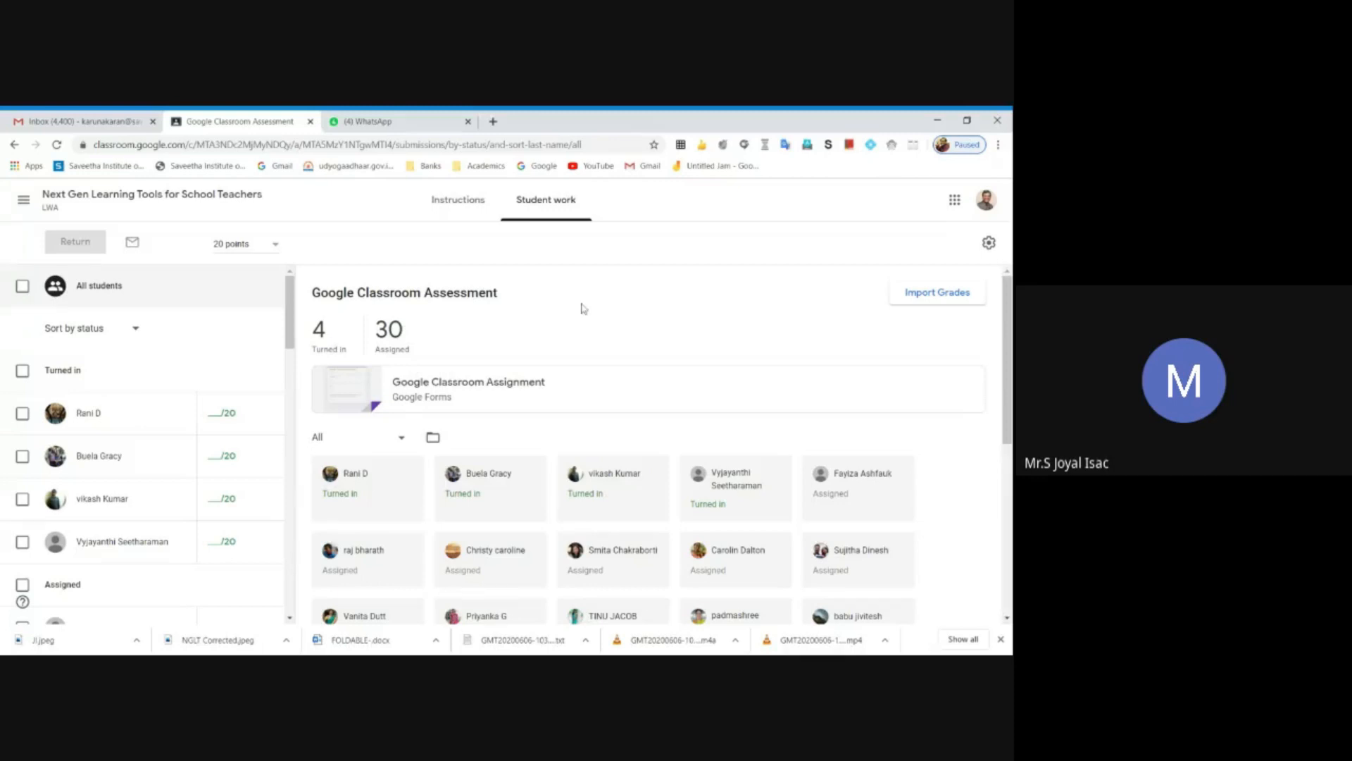
scroll(1007, 366, down, 1)
drag(1010, 343, 1012, 312)
View the assignment's instructions and look through the attached Google Classroom Assignment form, closing the form when finished
click(459, 210)
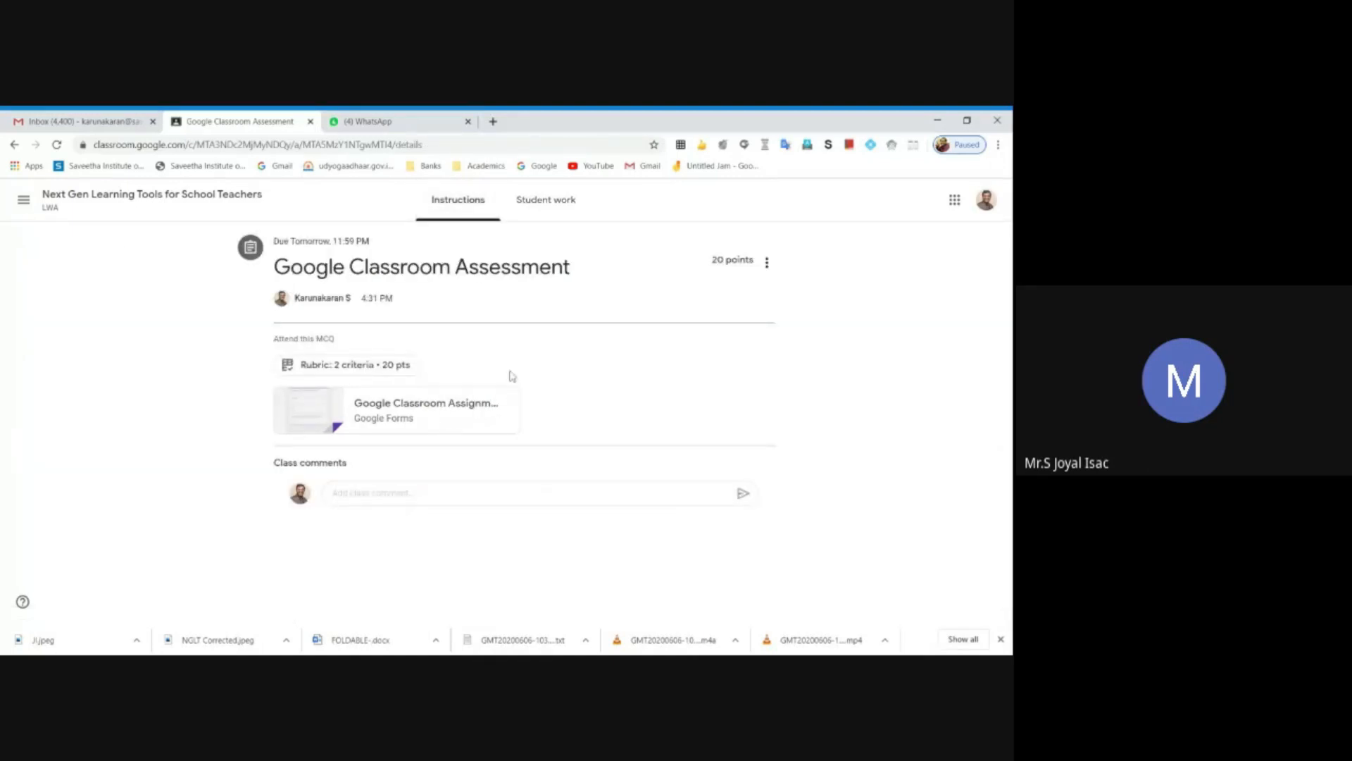
click(431, 403)
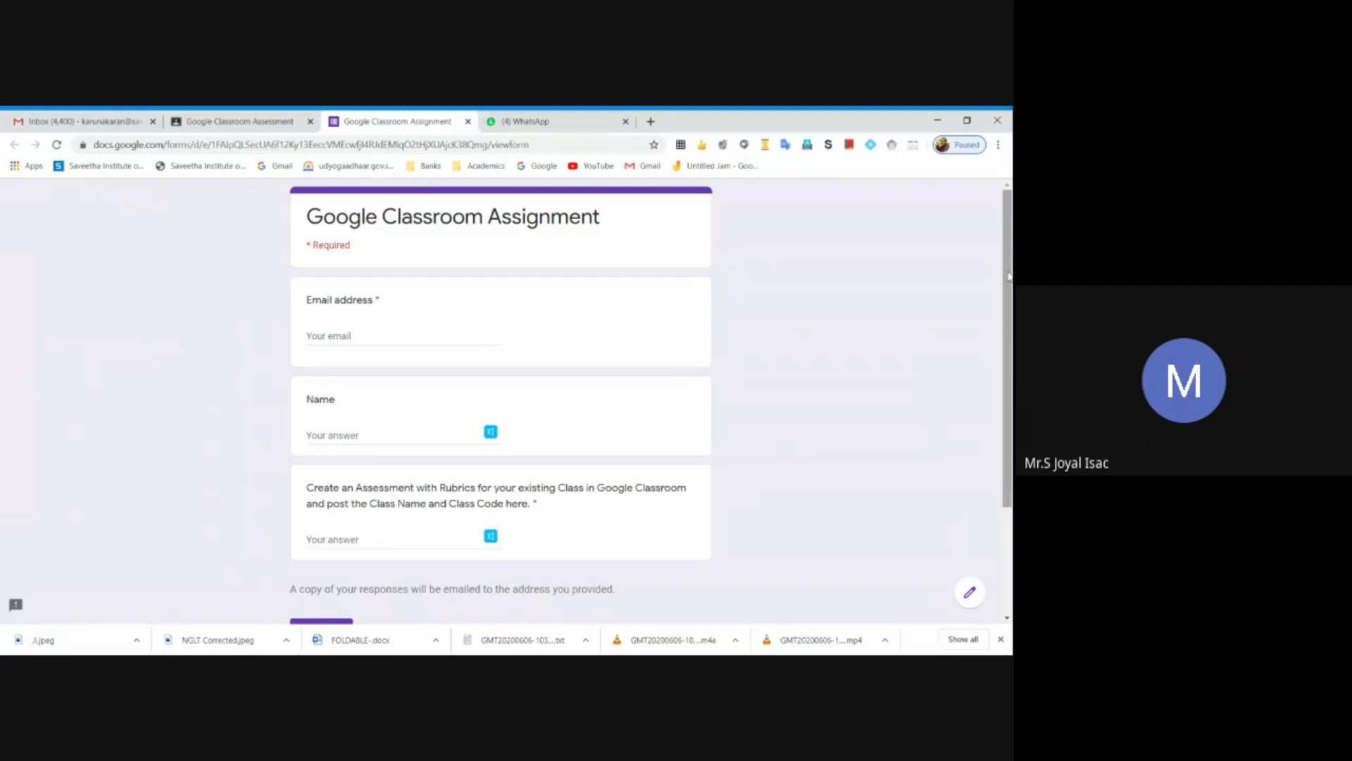
scroll(1008, 276, down, 3)
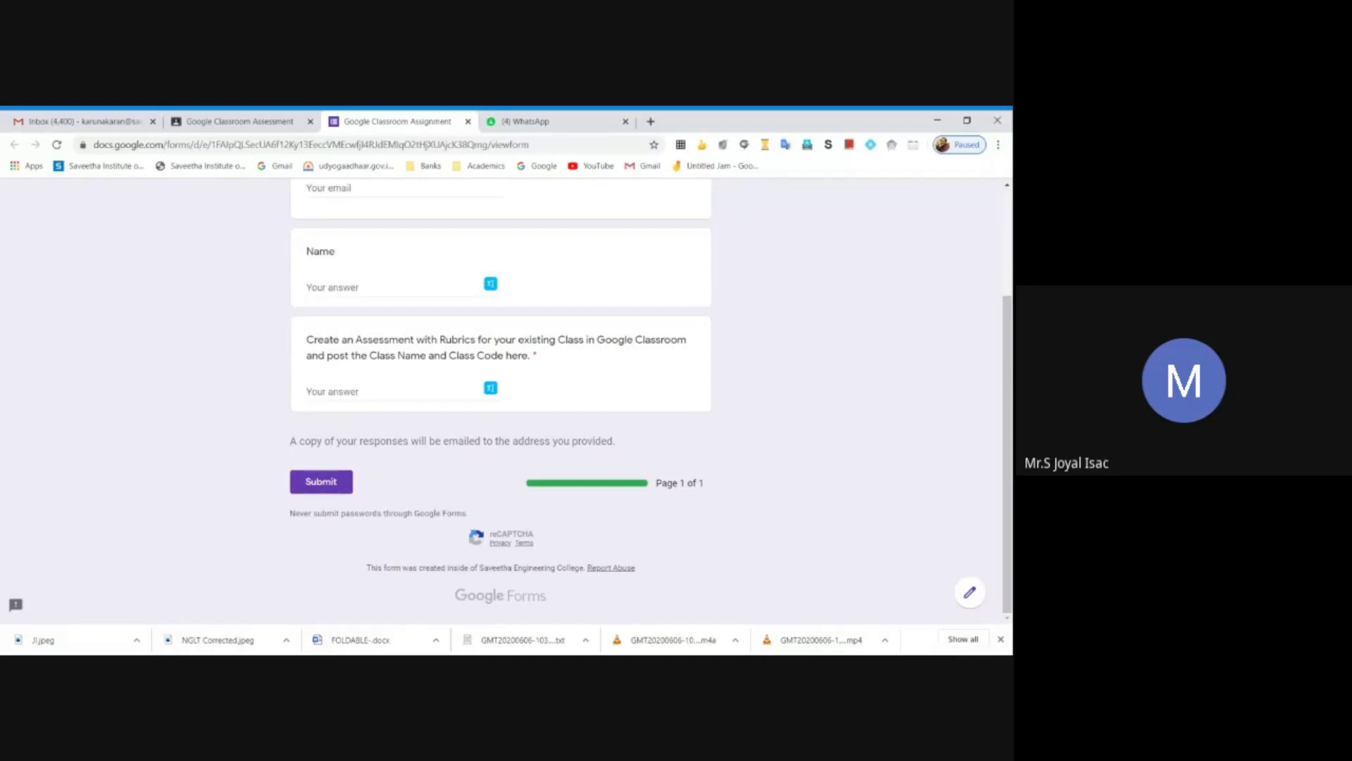
scroll(1006, 359, up, 2)
mouse_move(1006, 360)
mouse_down()
mouse_move(1007, 334)
mouse_move(1006, 367)
mouse_up()
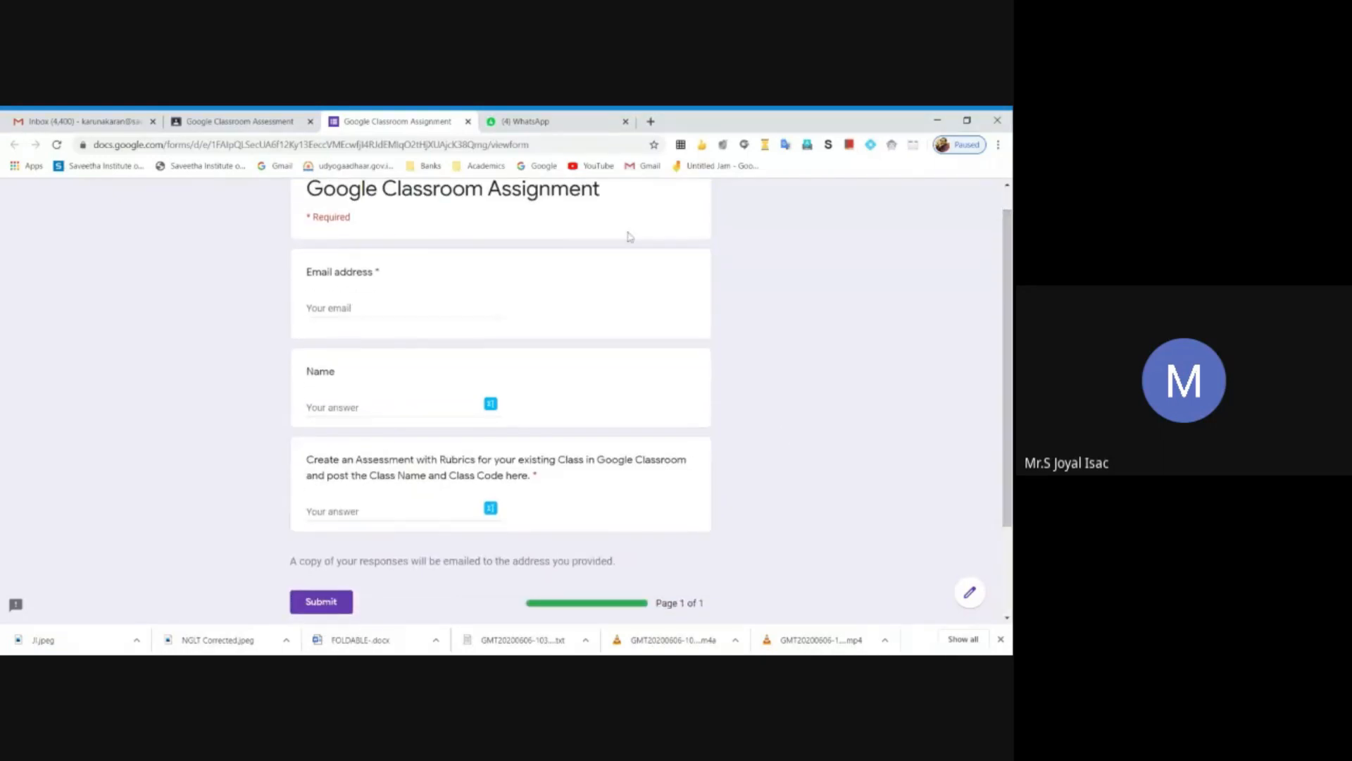
click(236, 118)
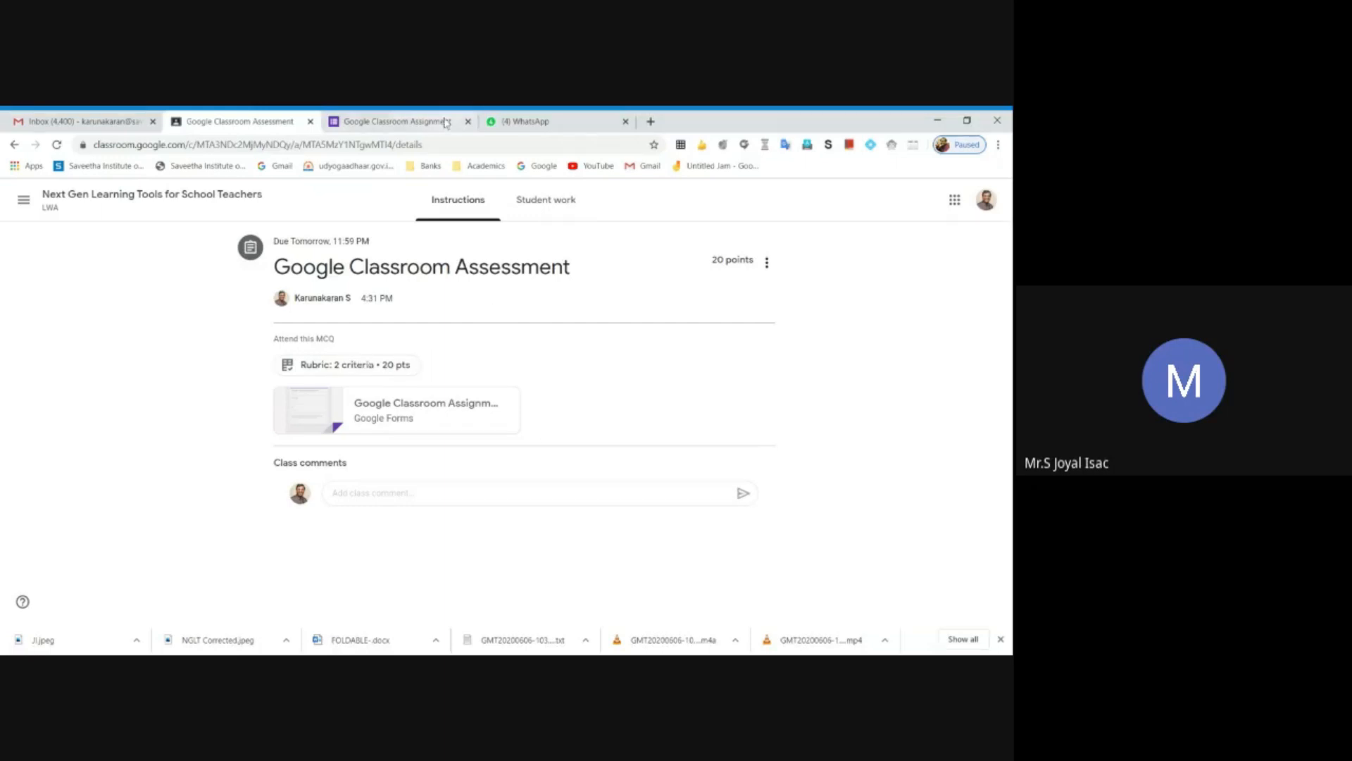
click(468, 122)
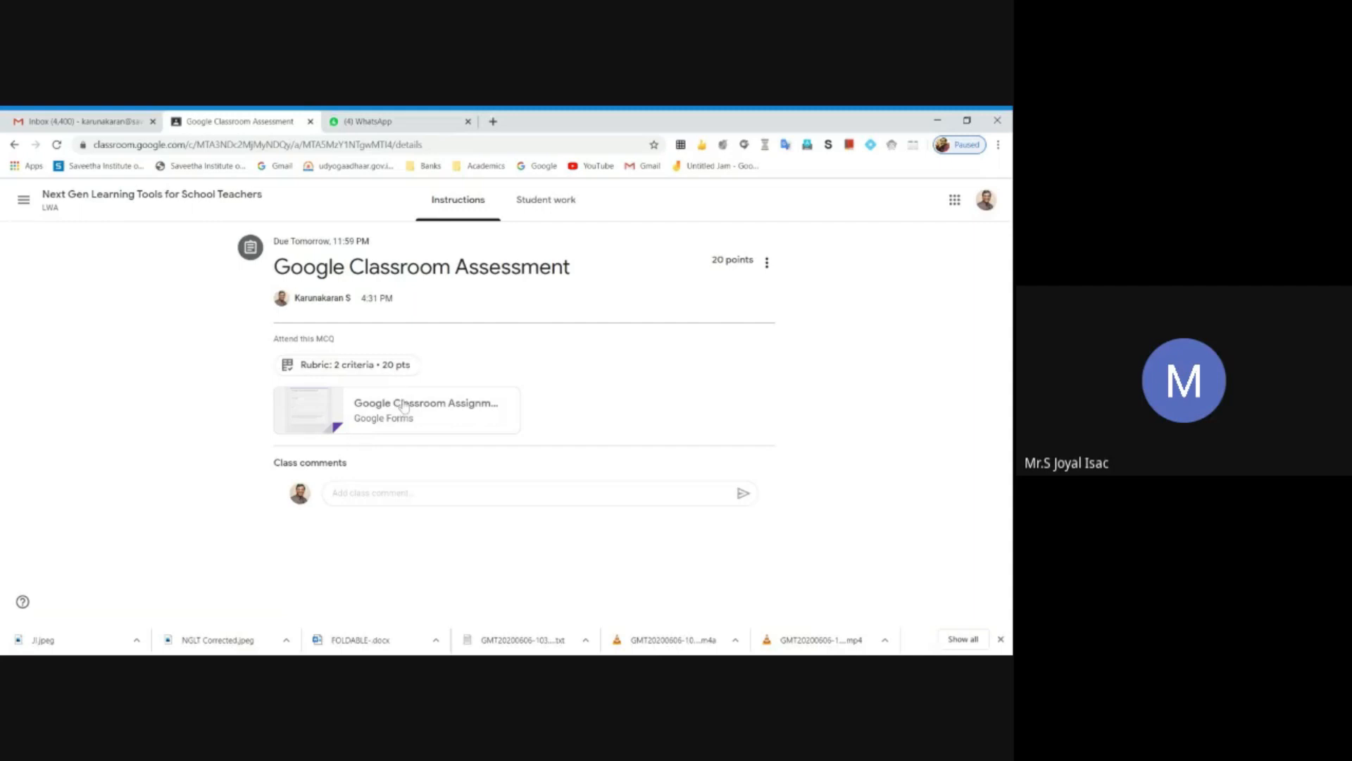
click(438, 413)
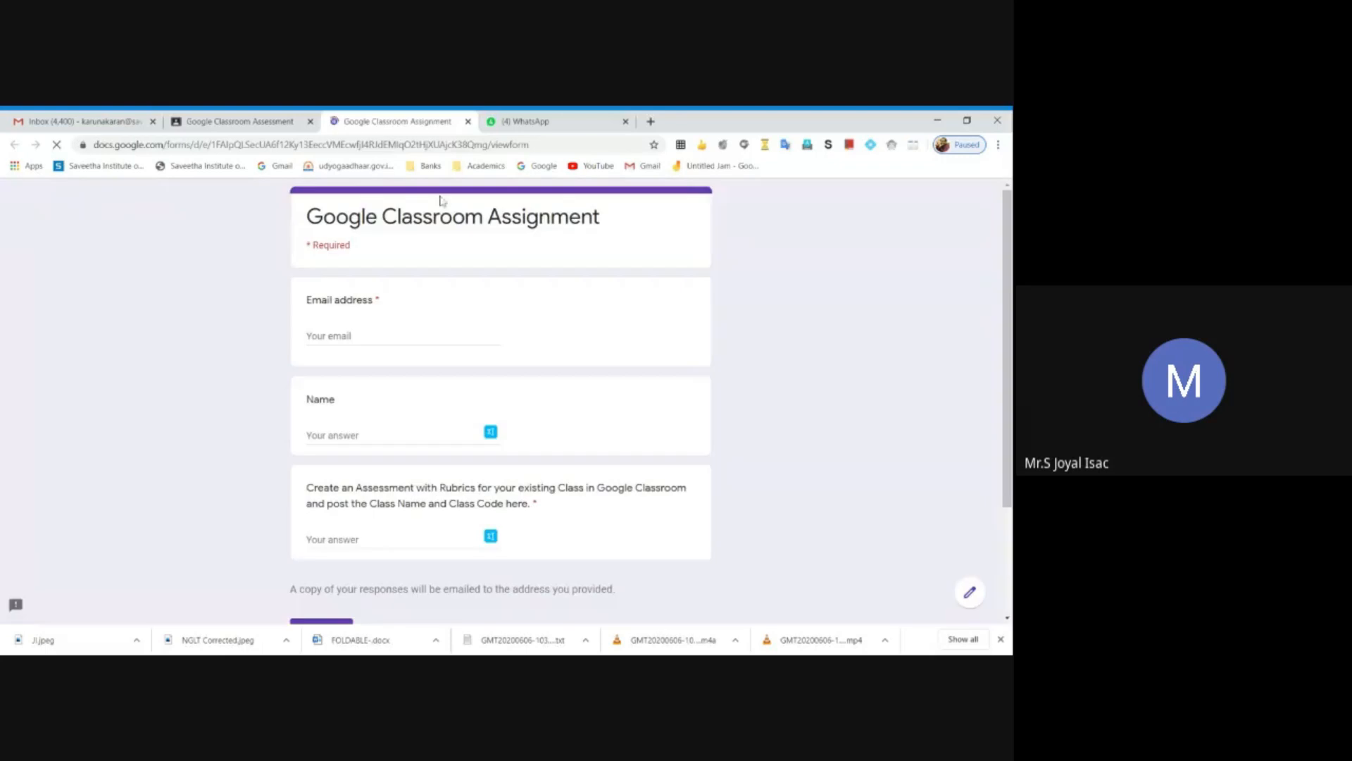
click(468, 122)
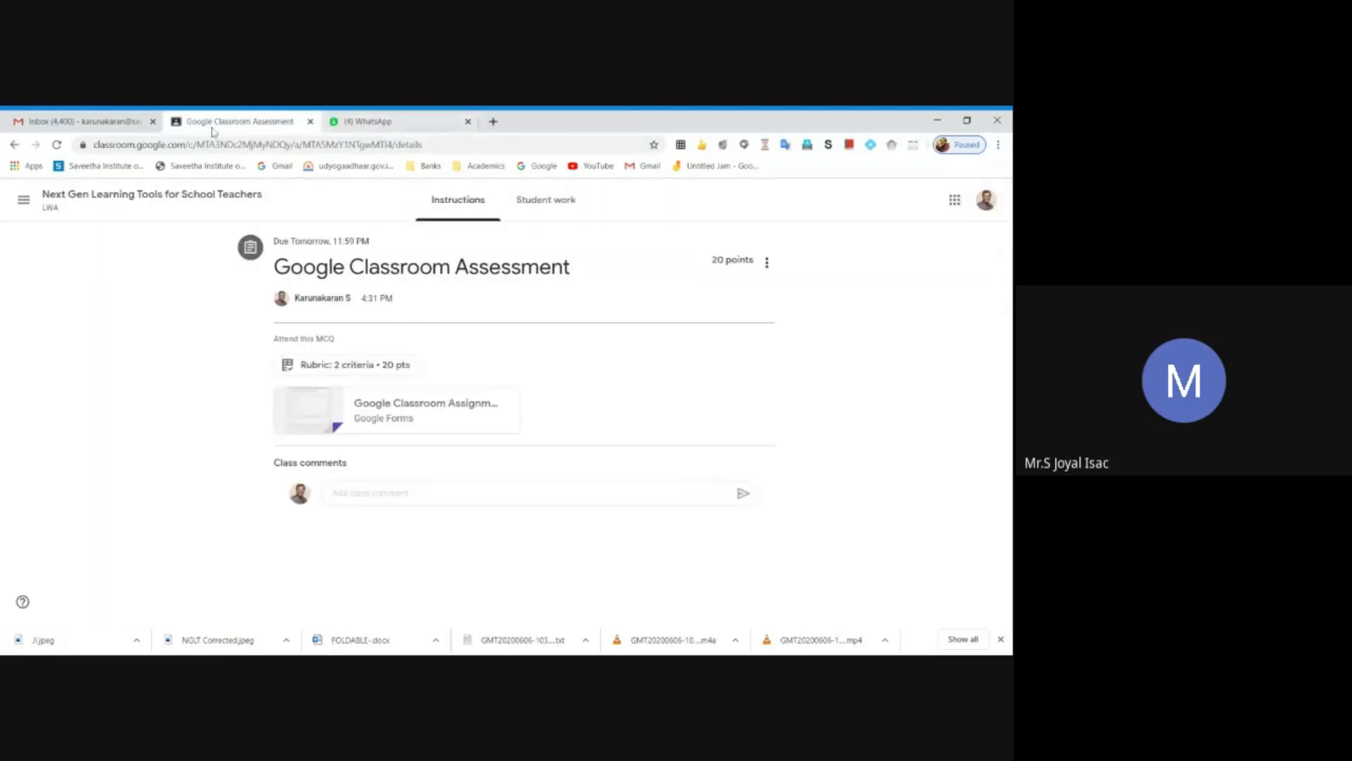
Return to the assignment's student work and look through the turned-in and assigned students and their grade fields
click(15, 145)
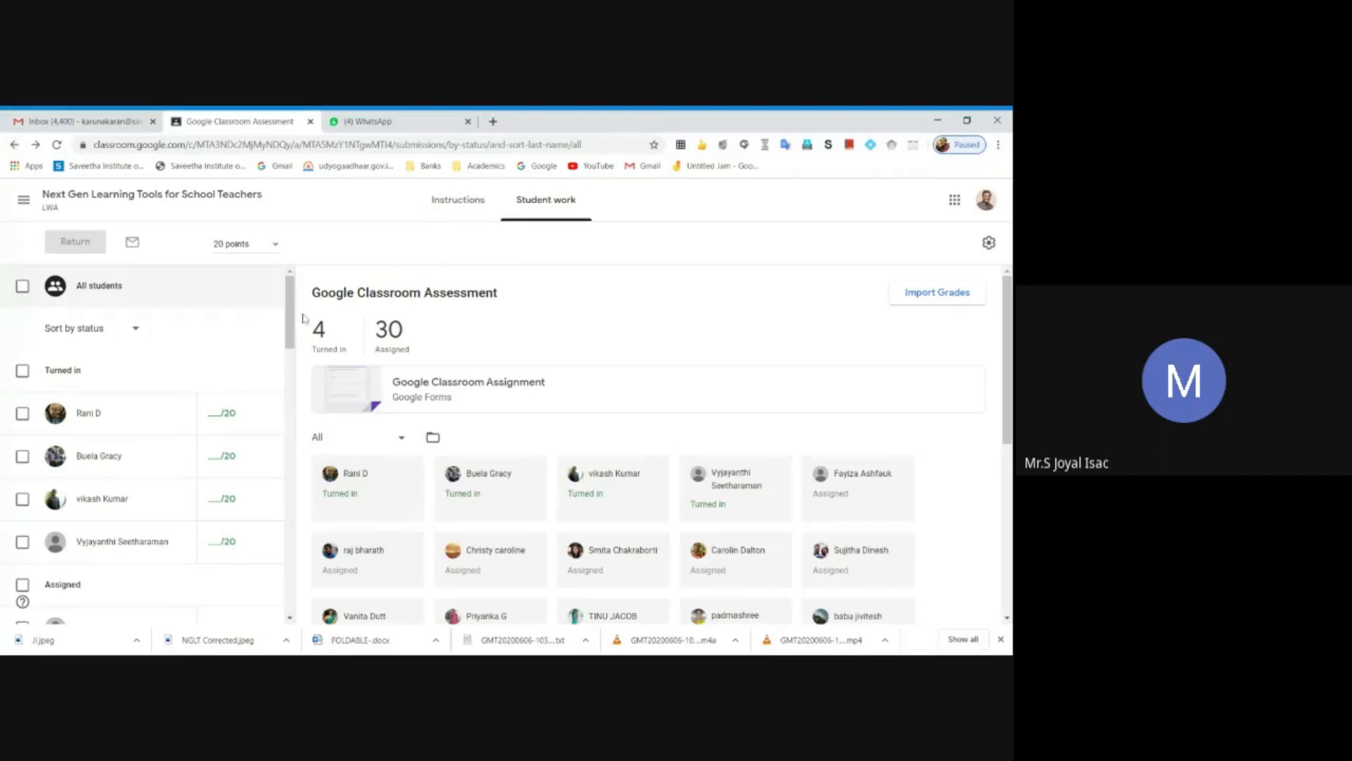
drag(1012, 319, 1011, 368)
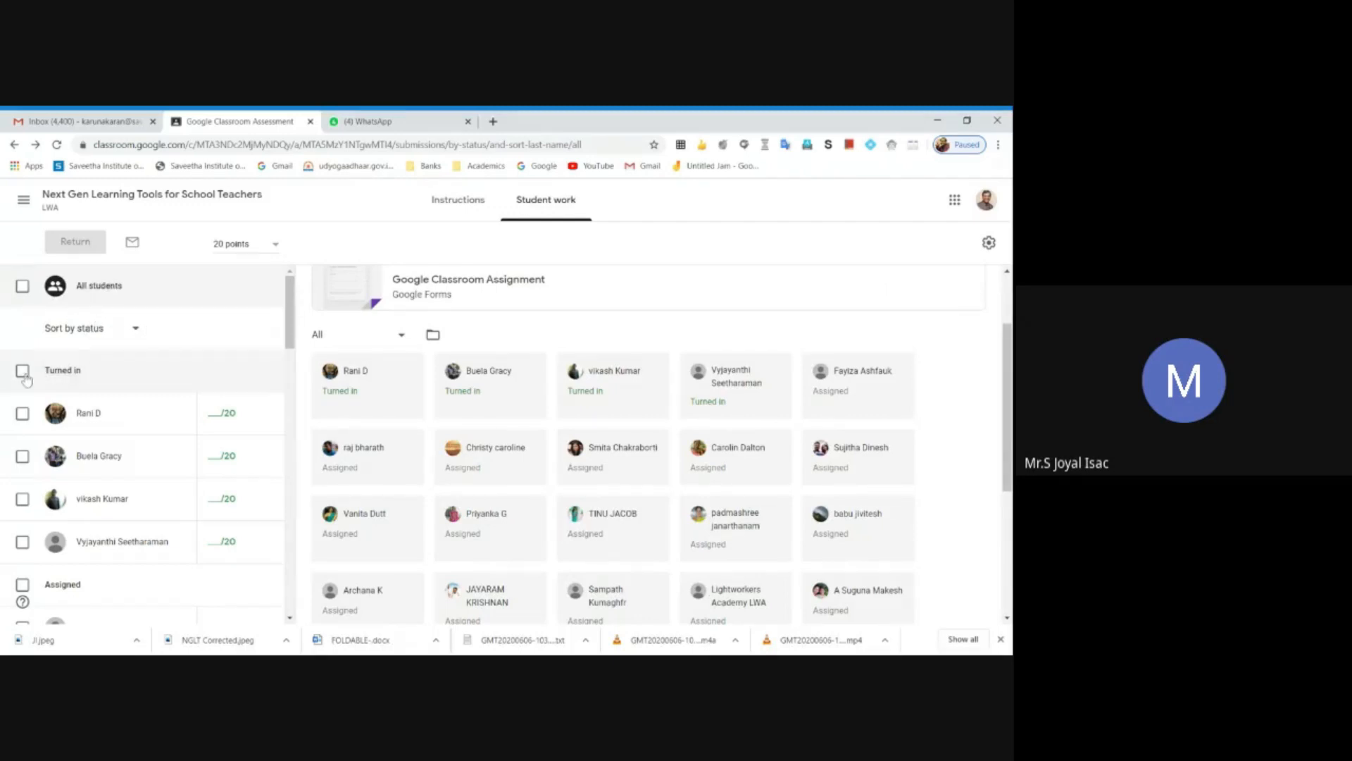
scroll(268, 344, down, 2)
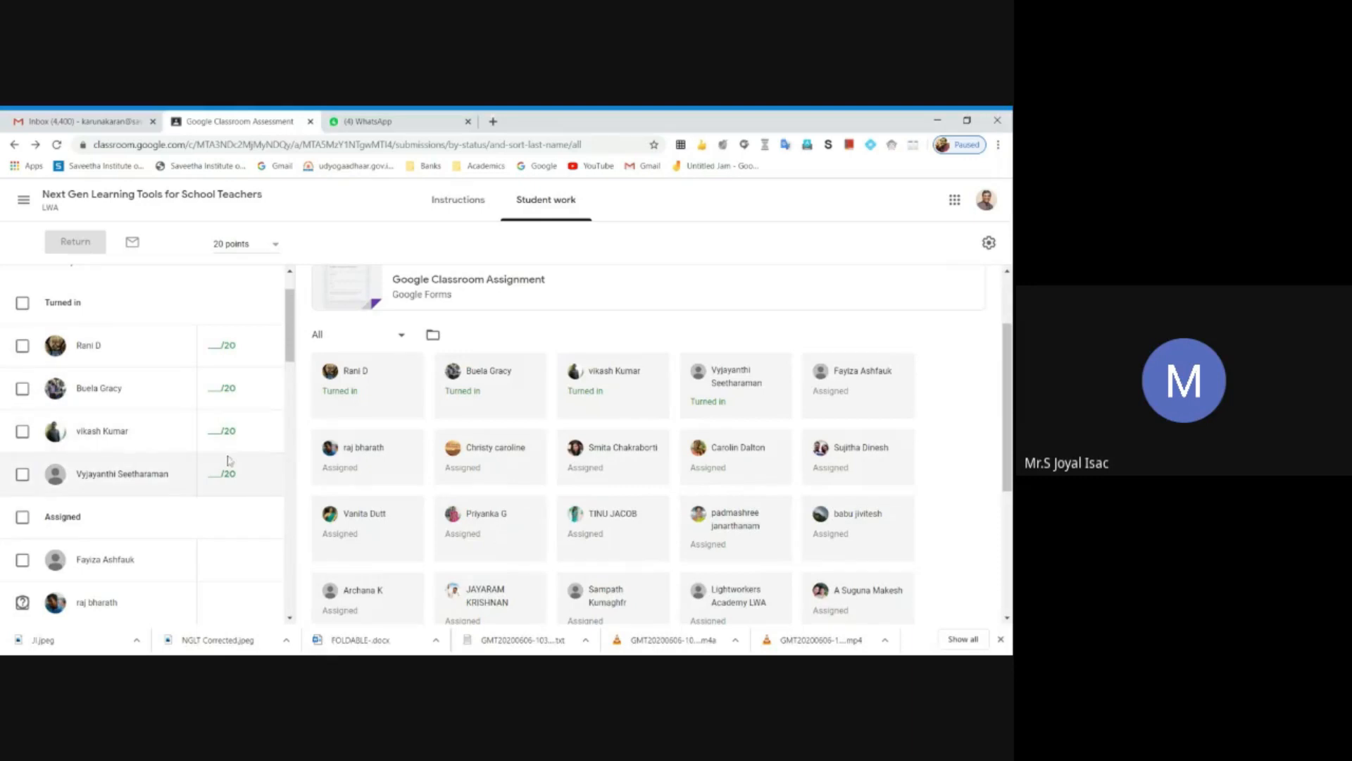
scroll(290, 373, down, 5)
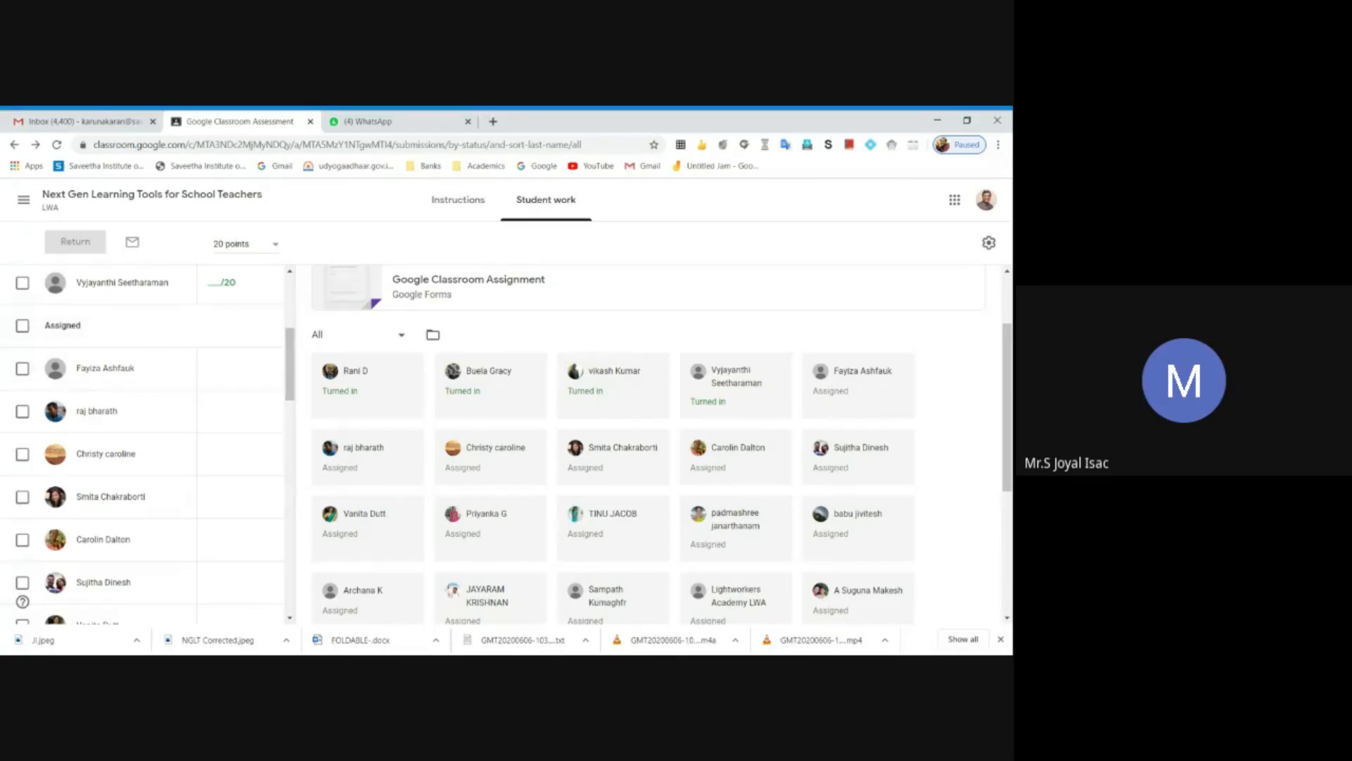
drag(293, 365, 307, 295)
scroll(99, 389, down, 4)
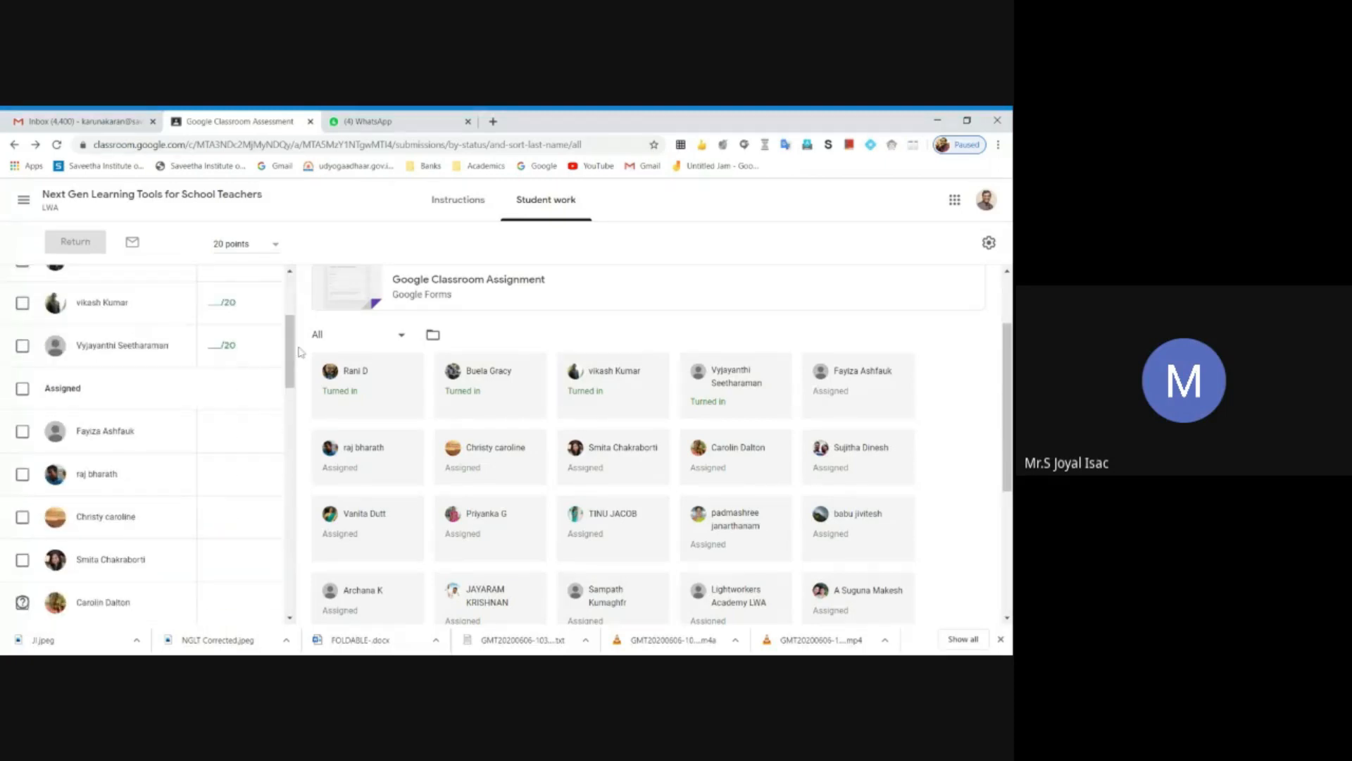
Open the first turned-in student's submission and expand the Material & Assignment Posted criterion of its rubric
drag(289, 352, 290, 294)
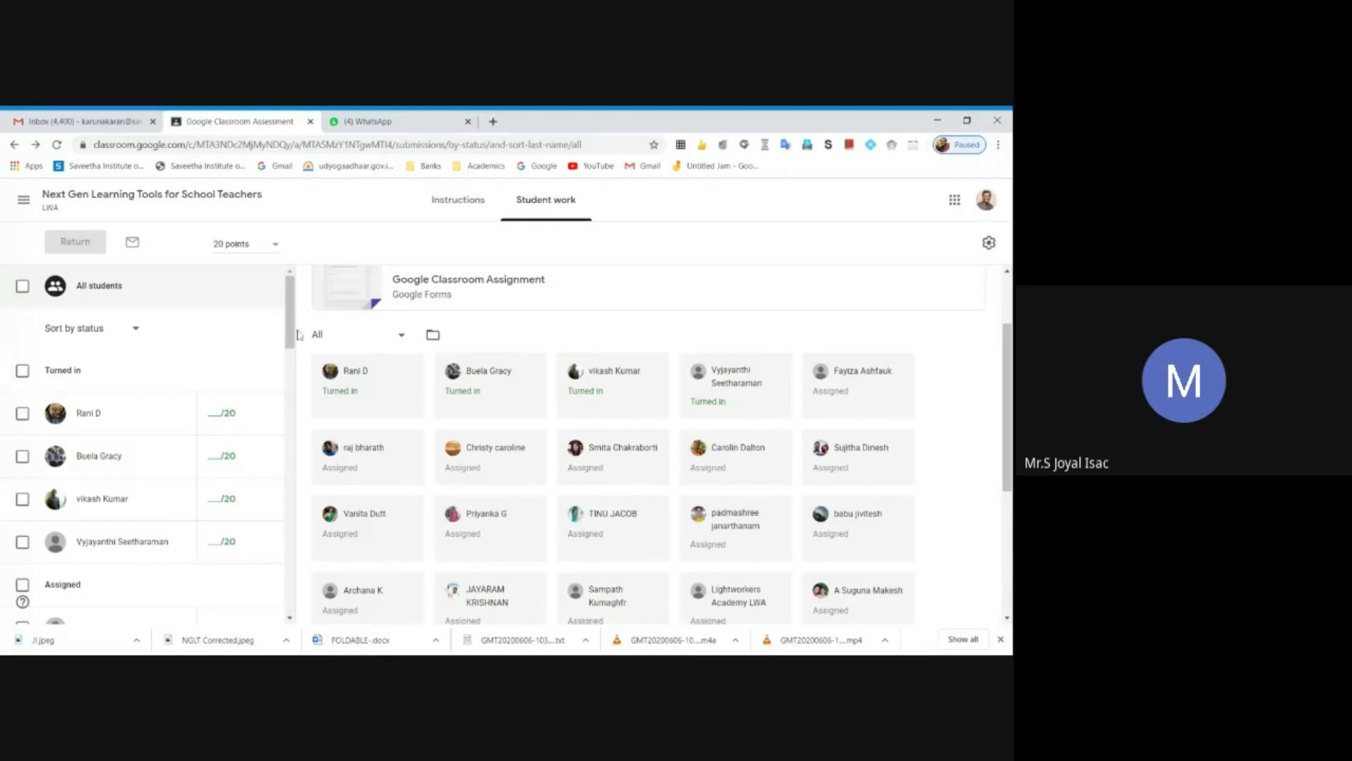
drag(289, 330, 292, 298)
click(92, 414)
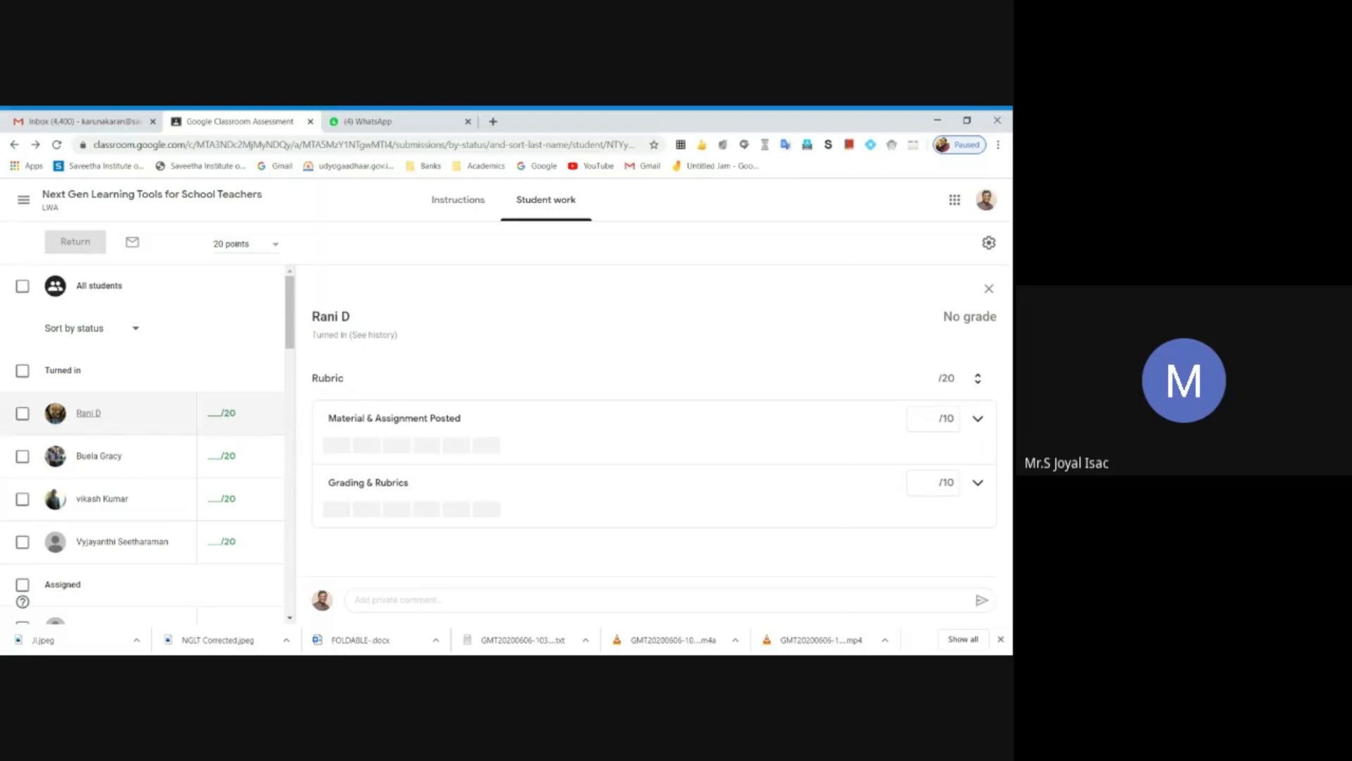
click(933, 416)
key(Tab)
click(413, 420)
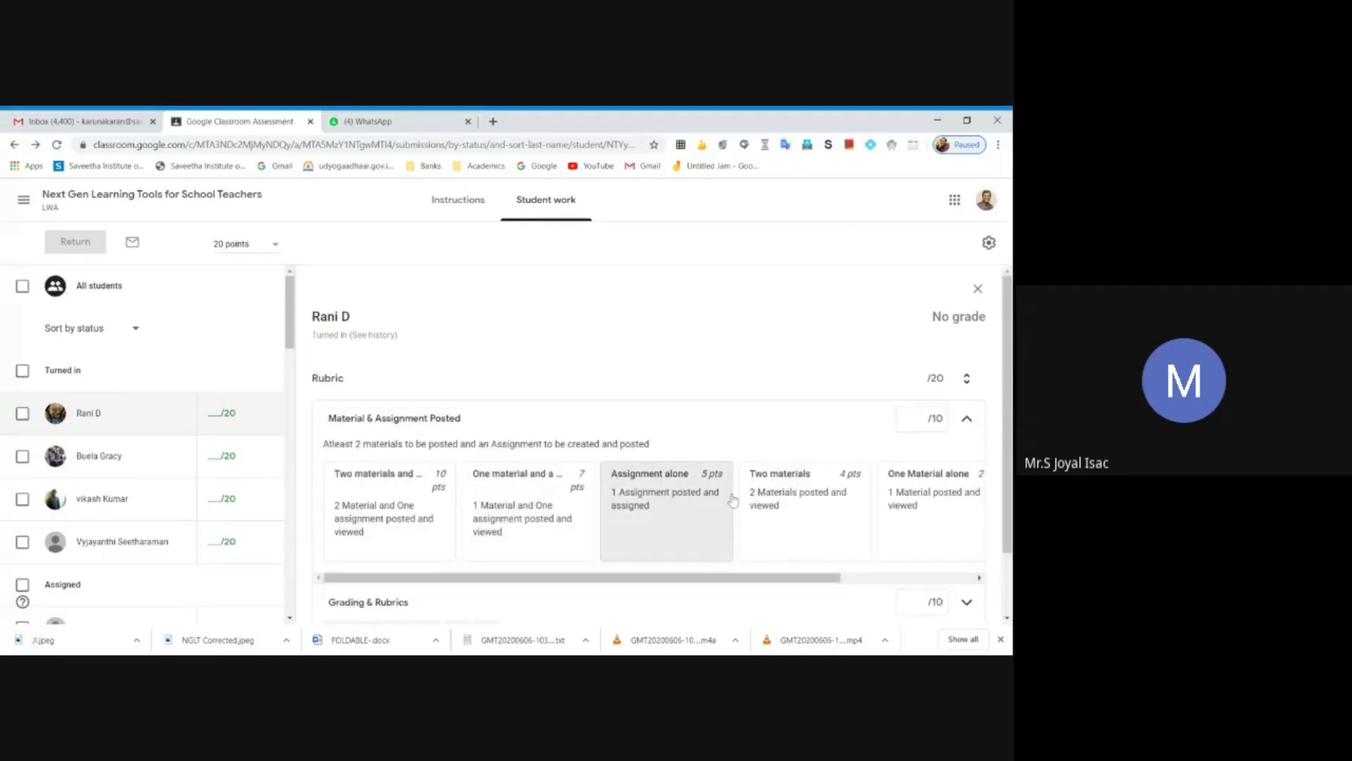
Look through the Material & Assignment Posted levels and award the student the 10-point level for two materials and one assignment
scroll(733, 500, down, 1)
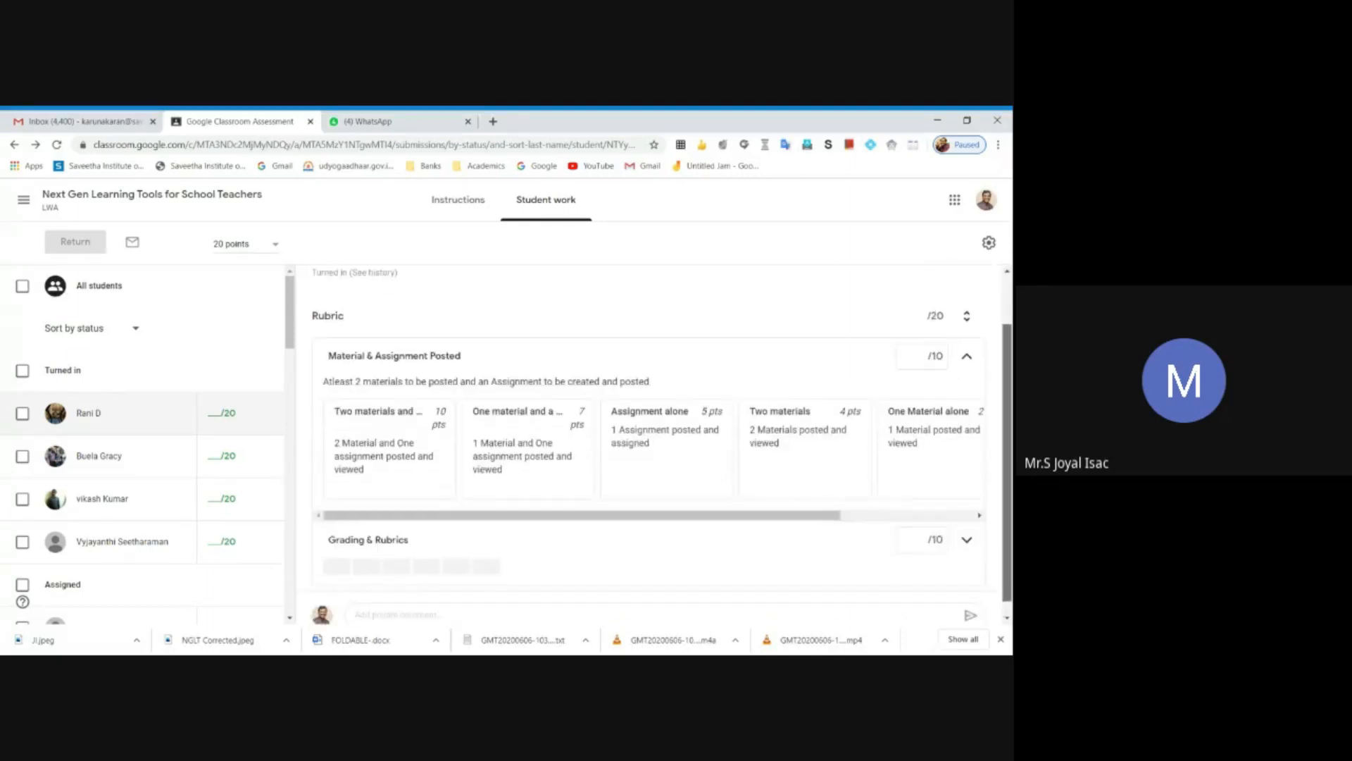
drag(1007, 464, 1007, 475)
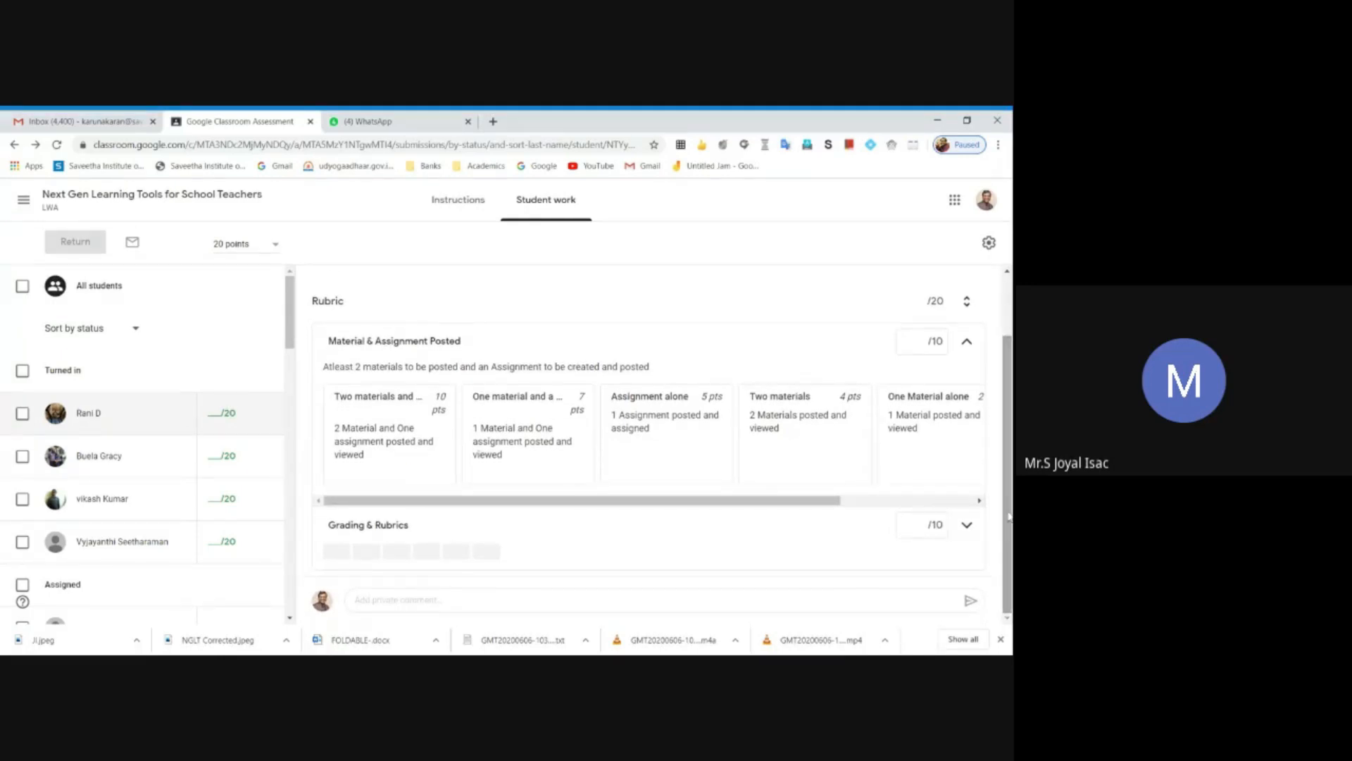
drag(810, 501, 969, 498)
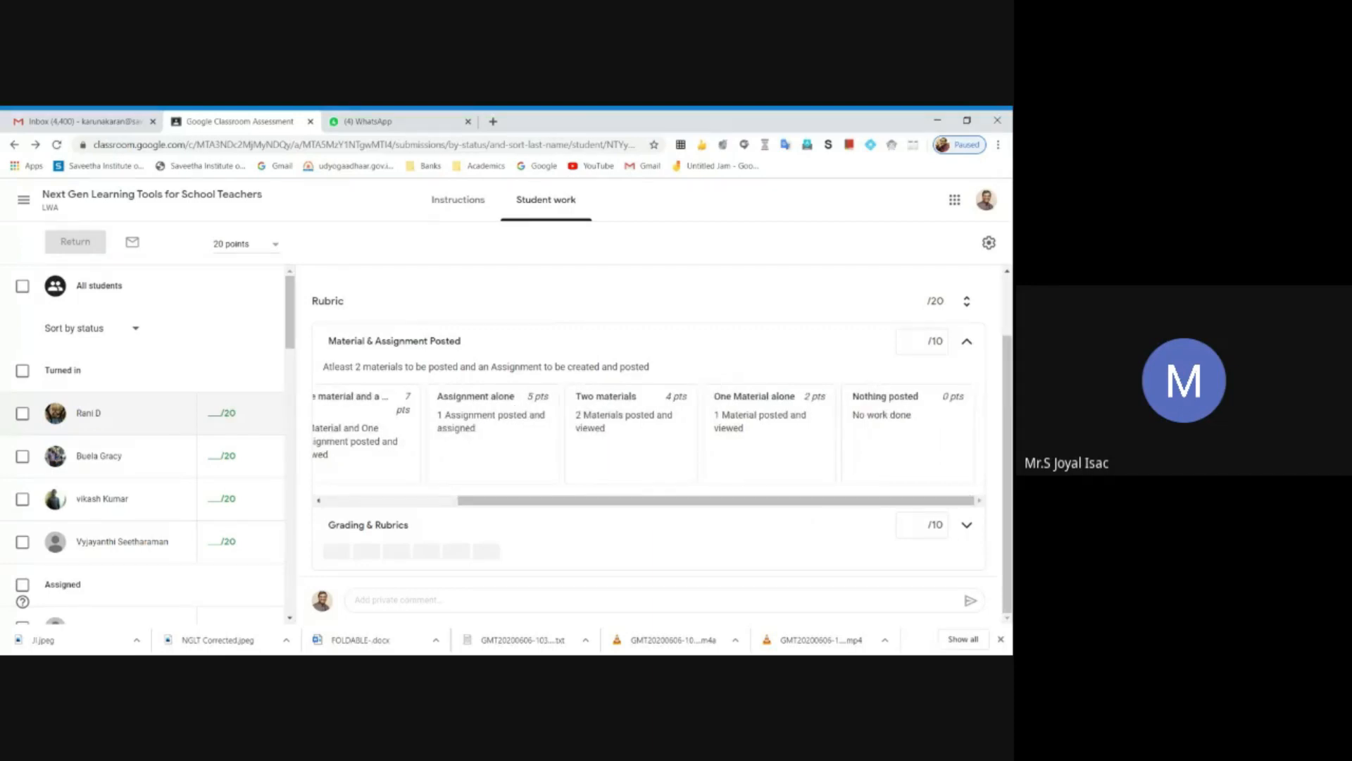
click(922, 342)
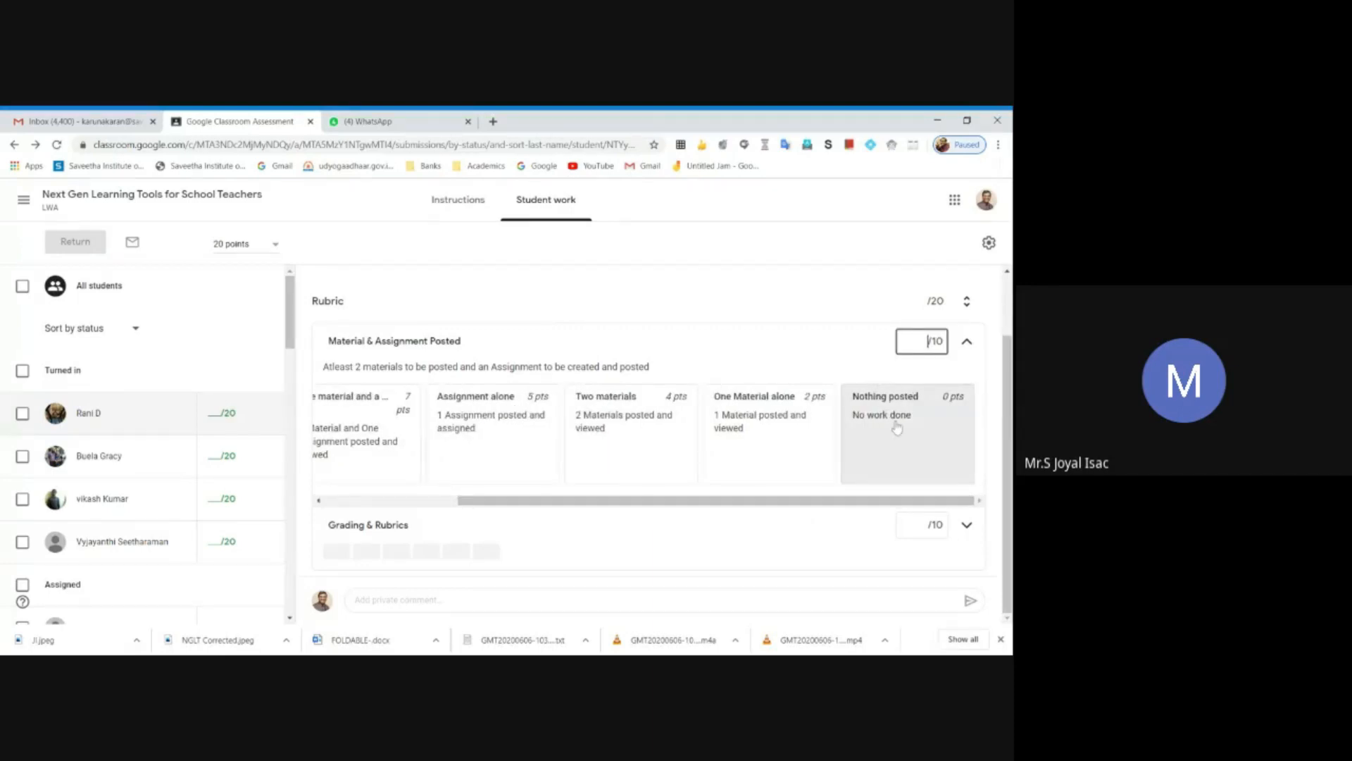
drag(690, 501, 515, 518)
click(373, 427)
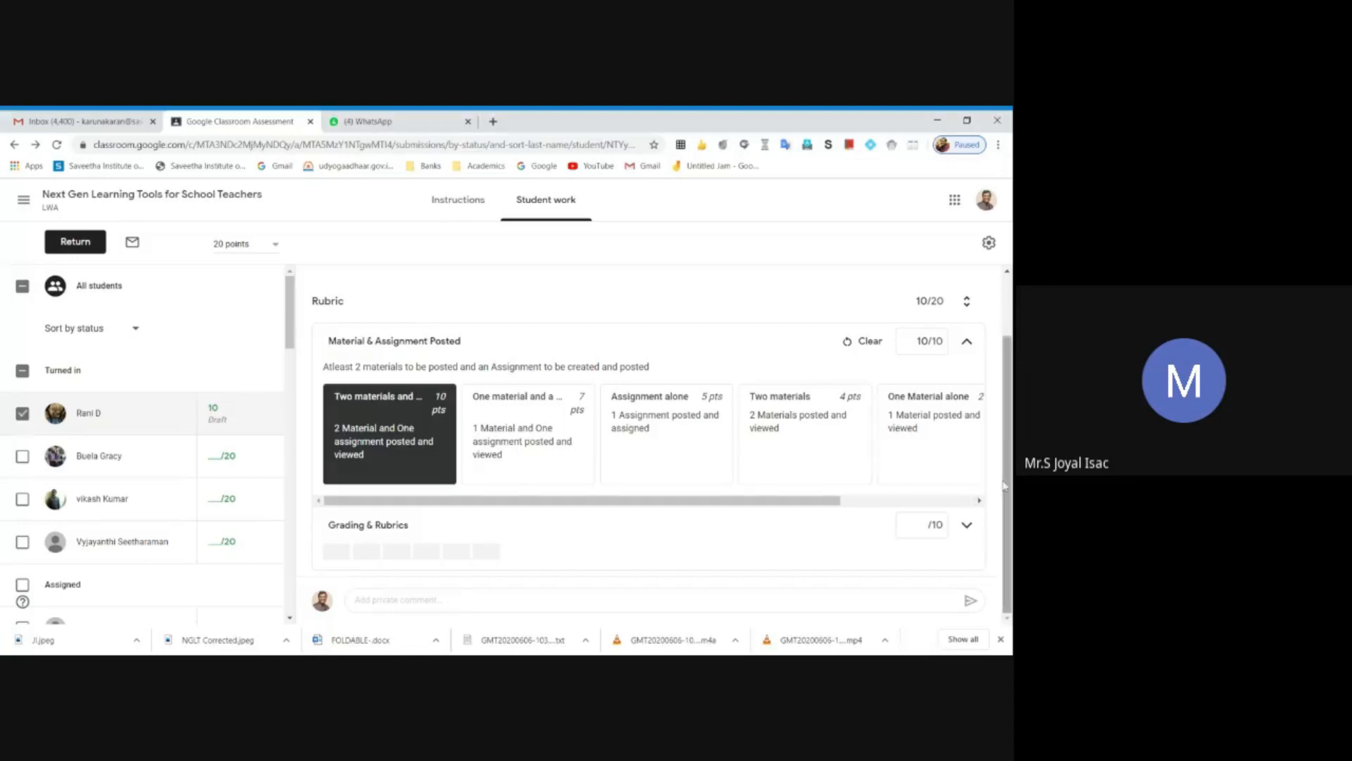
Expand the Grading & Rubrics criterion and give the student its 0-point "No work done" level
click(967, 525)
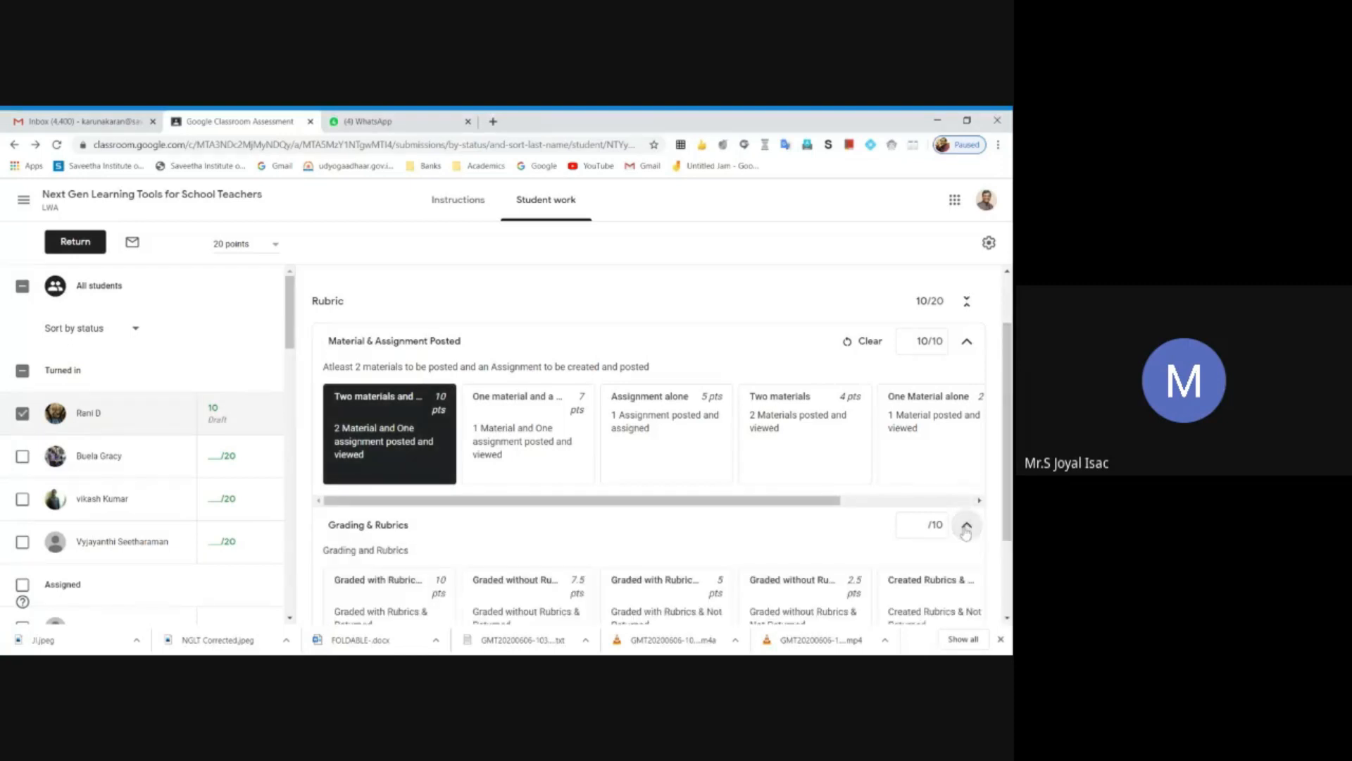
scroll(977, 510, down, 2)
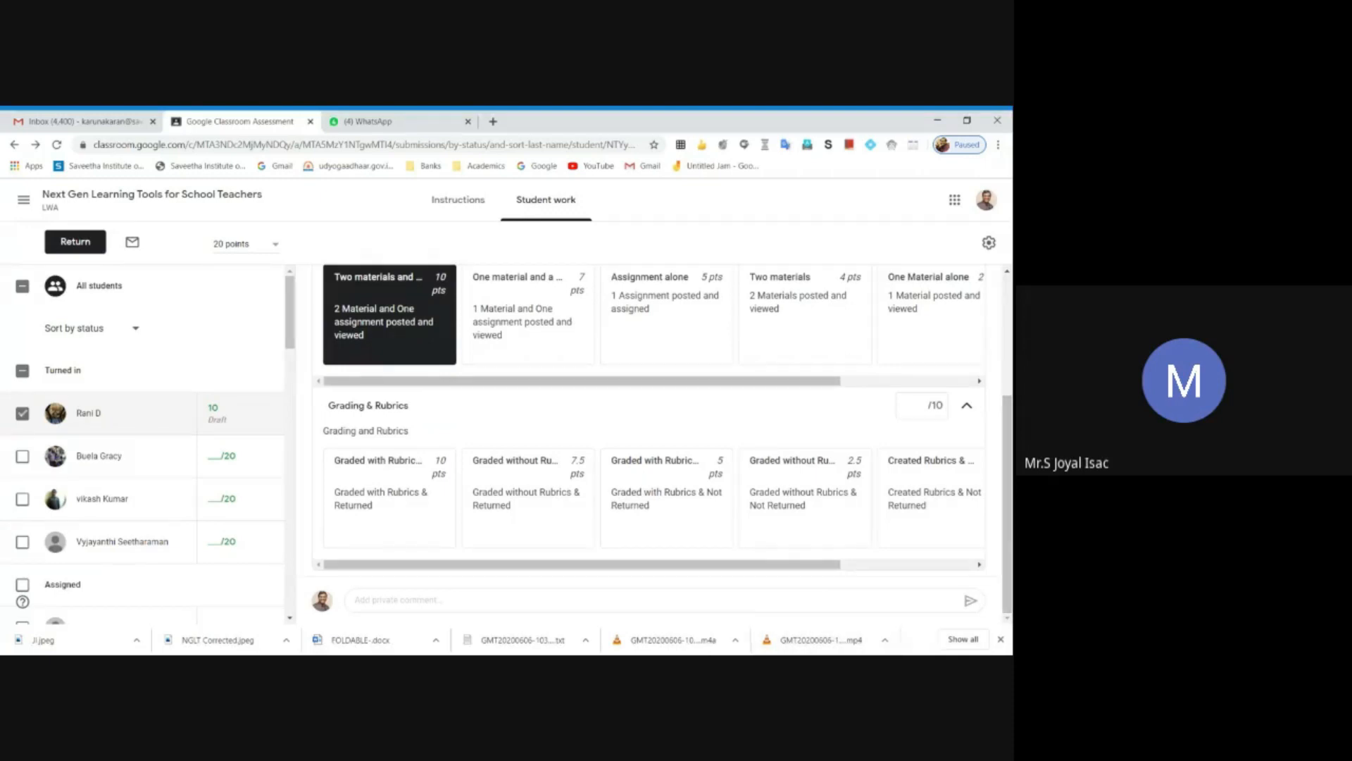
drag(714, 570, 870, 569)
click(897, 479)
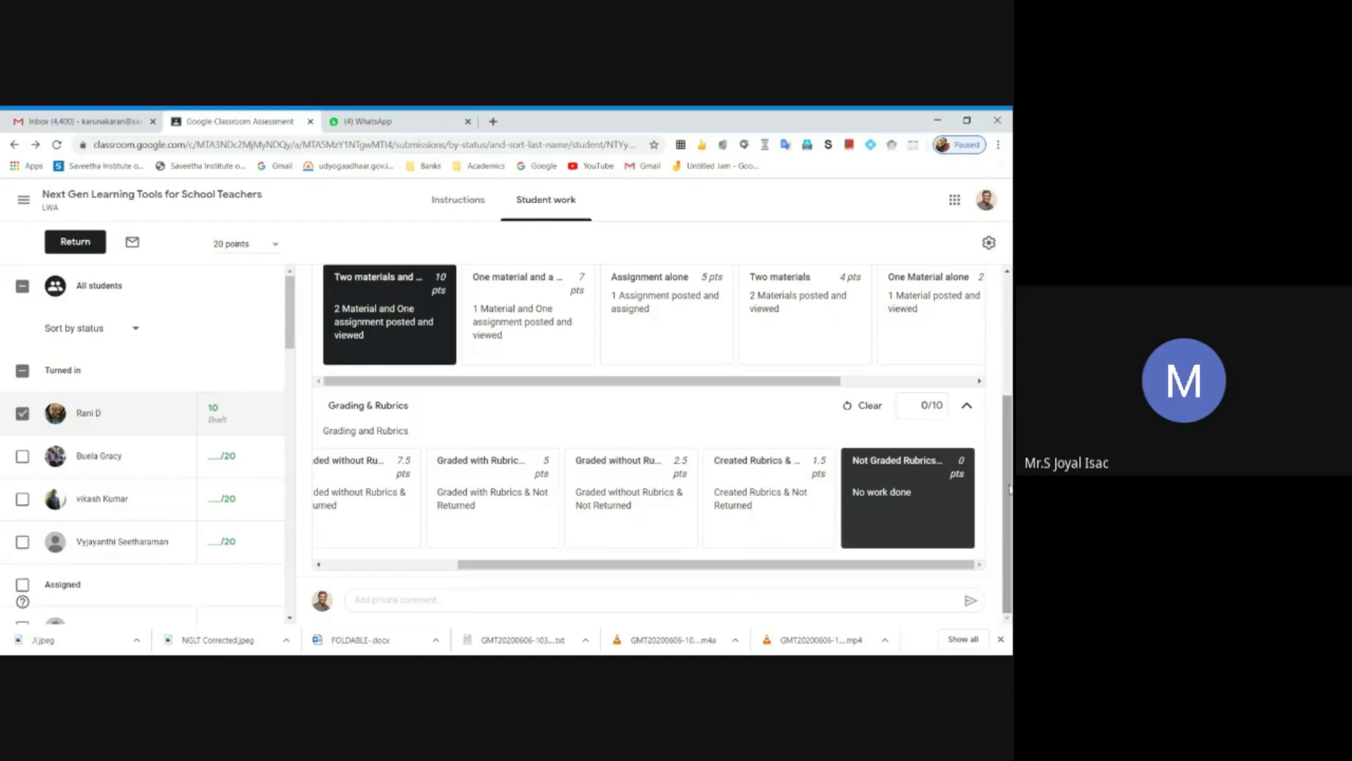
Review the selected levels of both rubric criteria and highlight the student's total rubric score
scroll(1010, 483, up, 1)
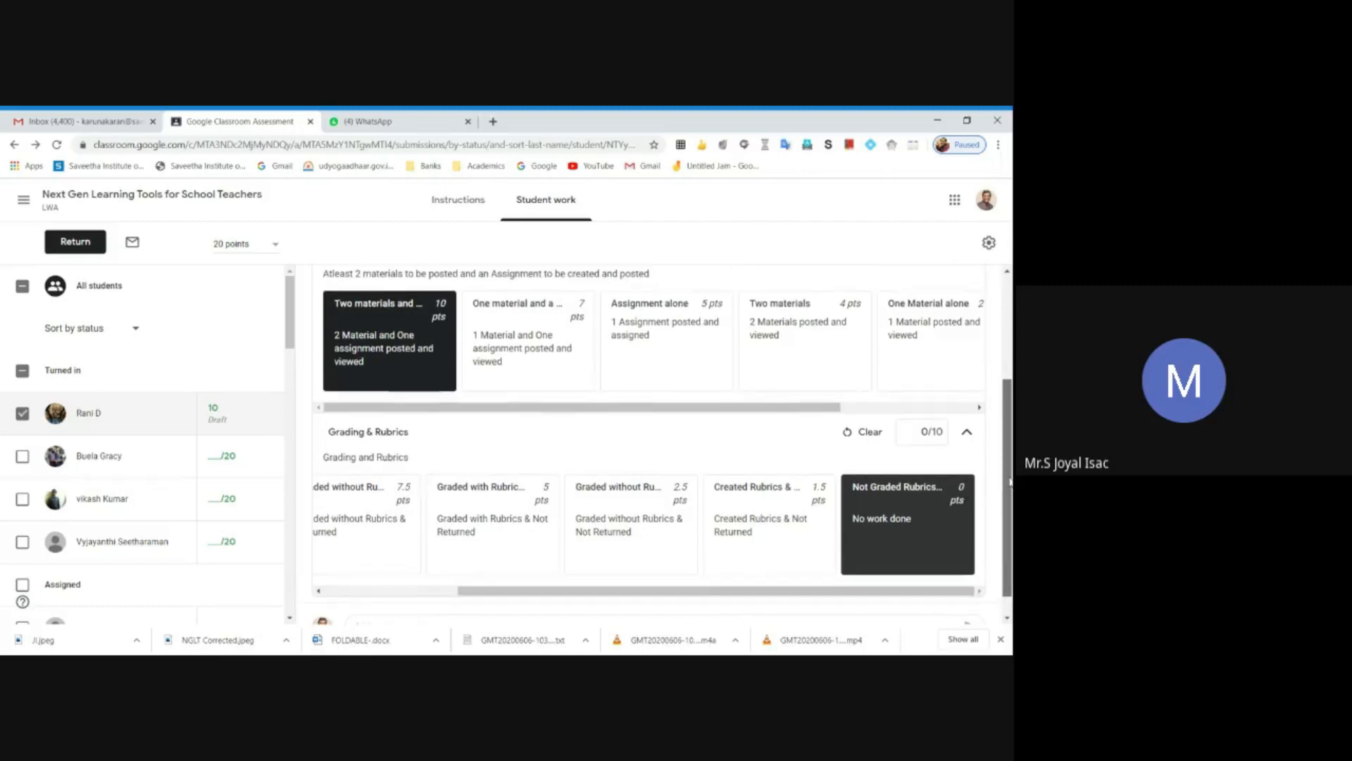
scroll(1010, 475, up, 1)
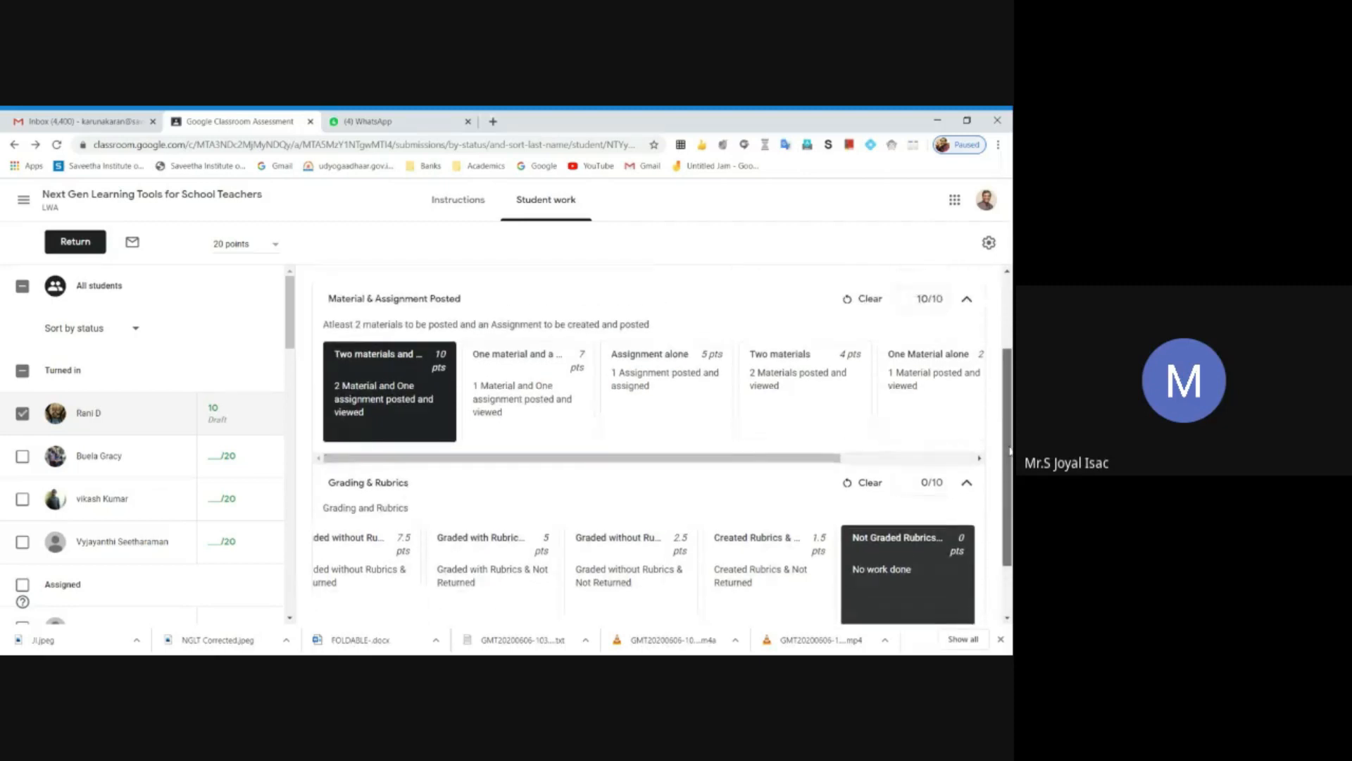
scroll(1010, 478, down, 2)
scroll(1009, 339, up, 5)
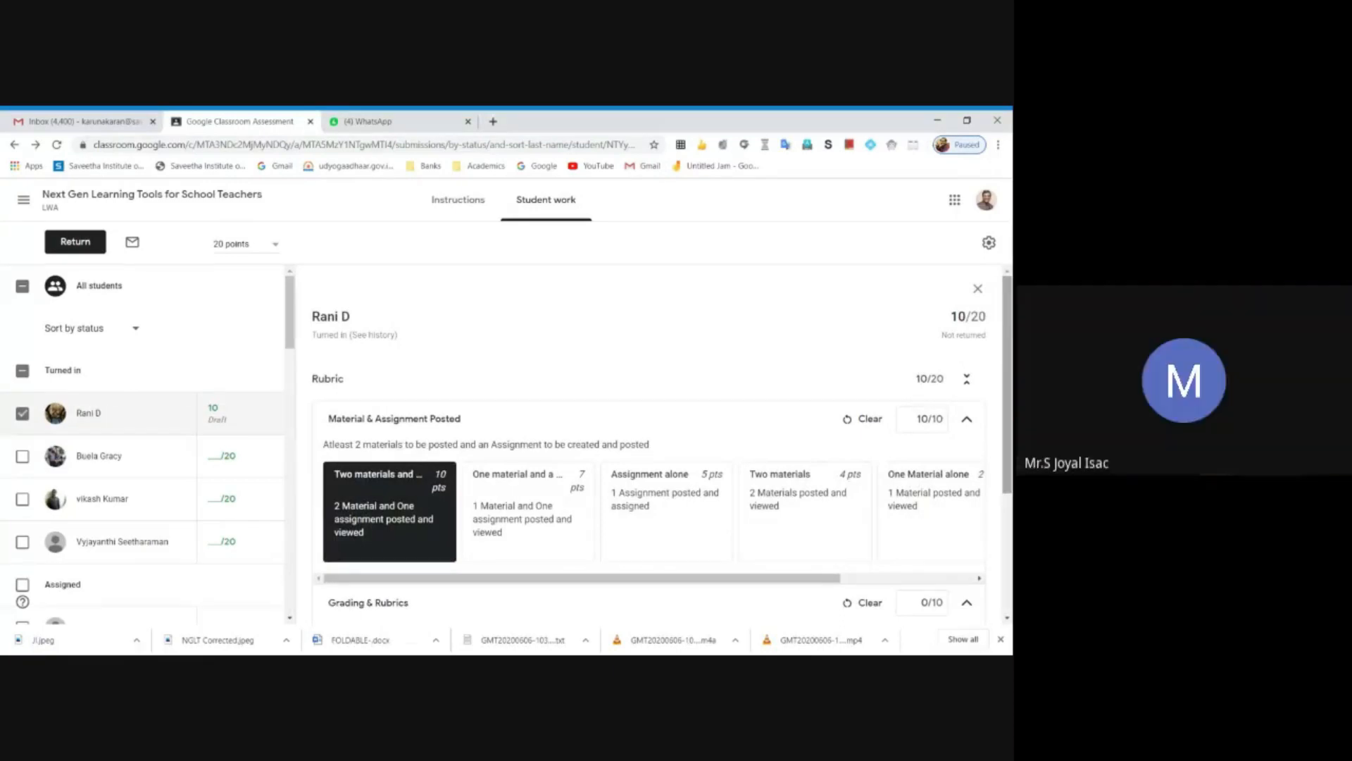
drag(917, 380, 947, 381)
click(947, 380)
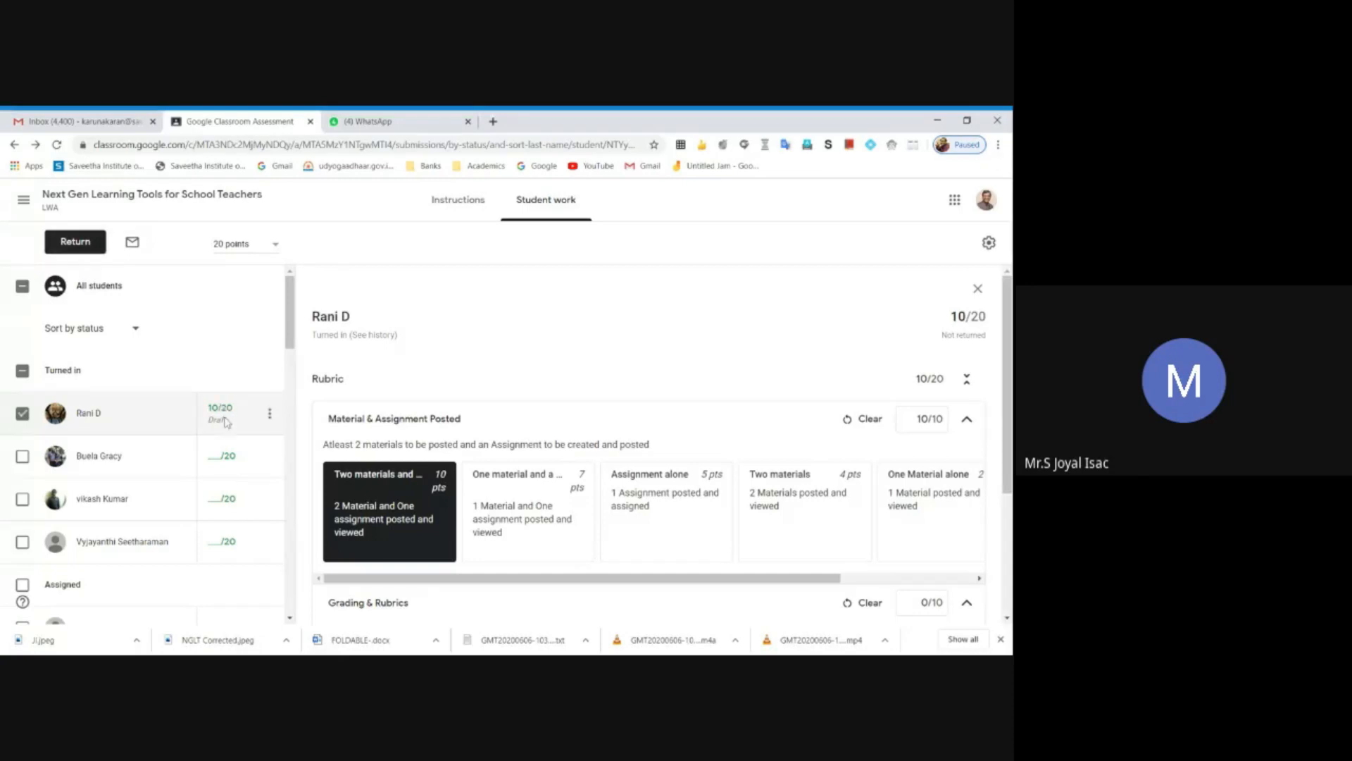
Start returning the graded student's work with the private comment "You have not submitted the Grading portion", and cancel the return
click(271, 414)
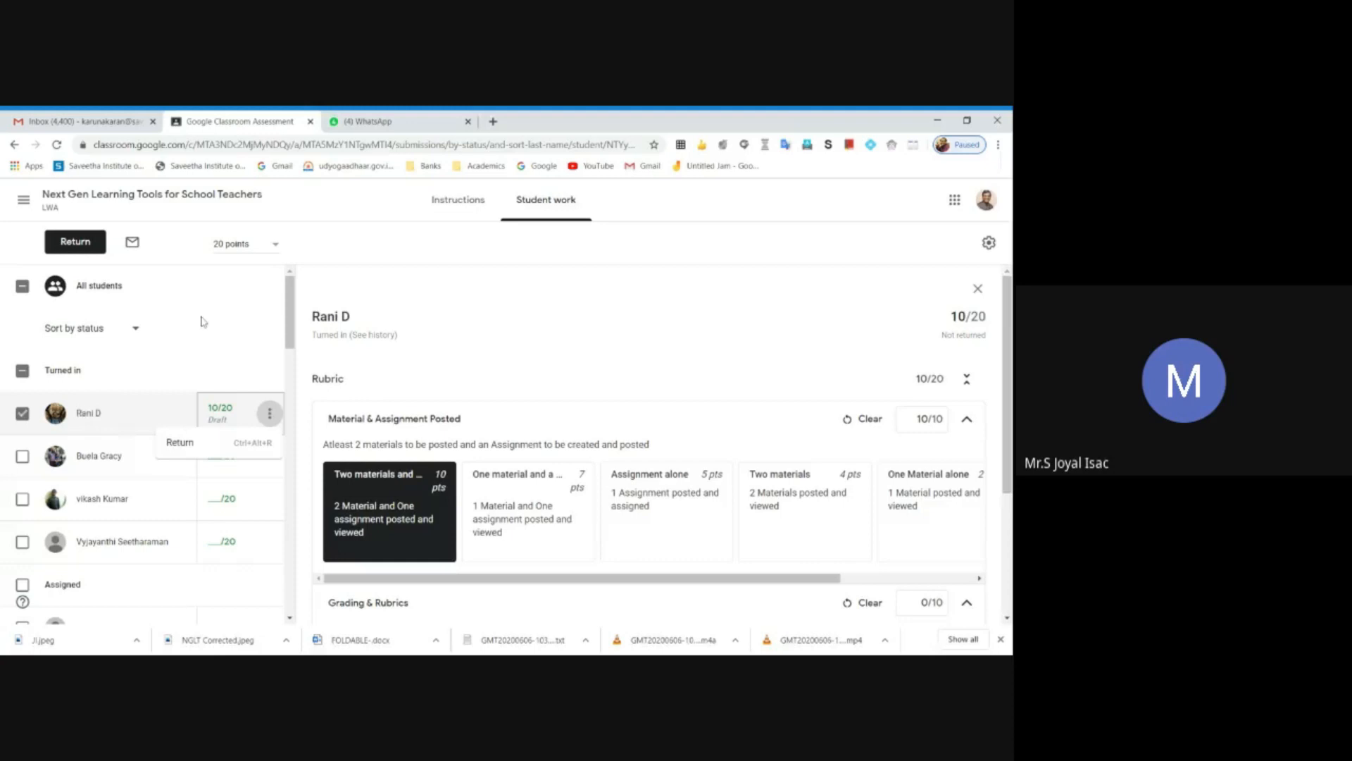
click(181, 449)
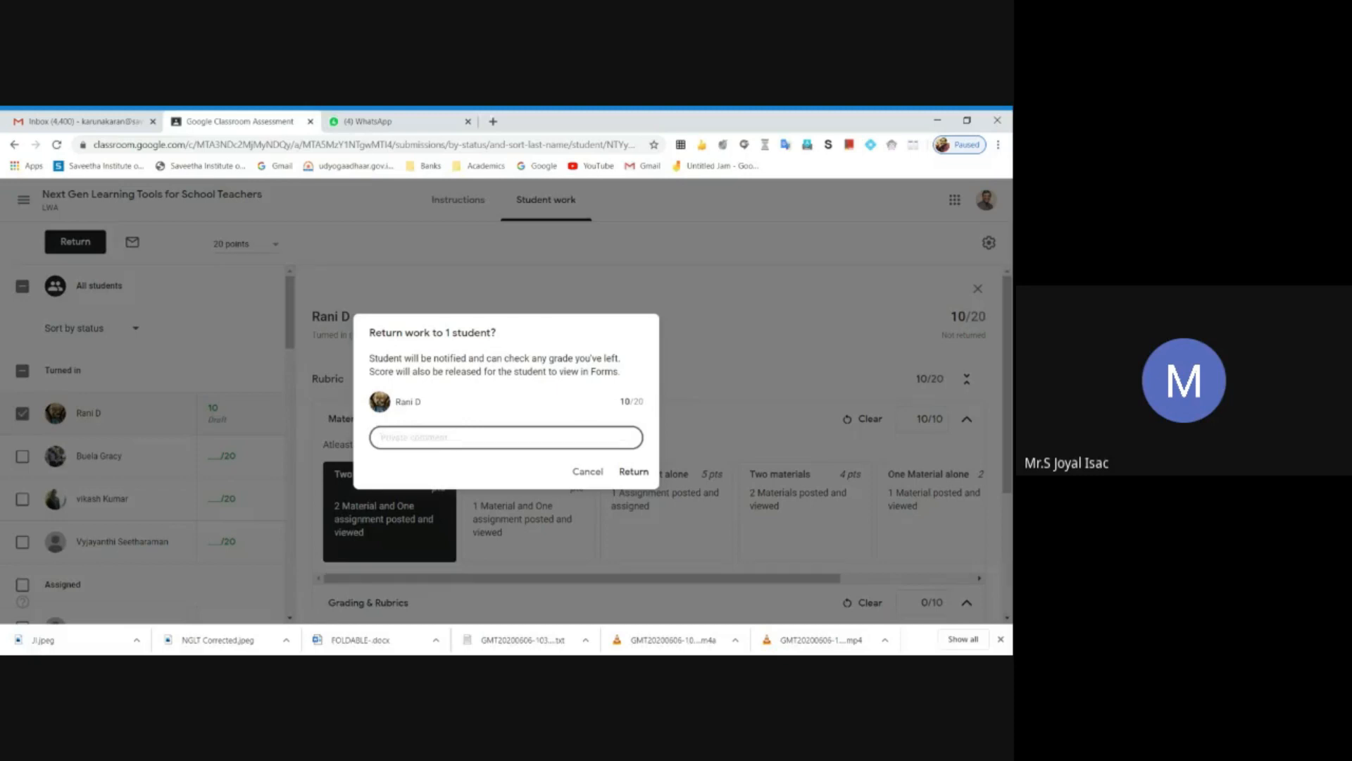
text(You have not submitted the Grading portion)
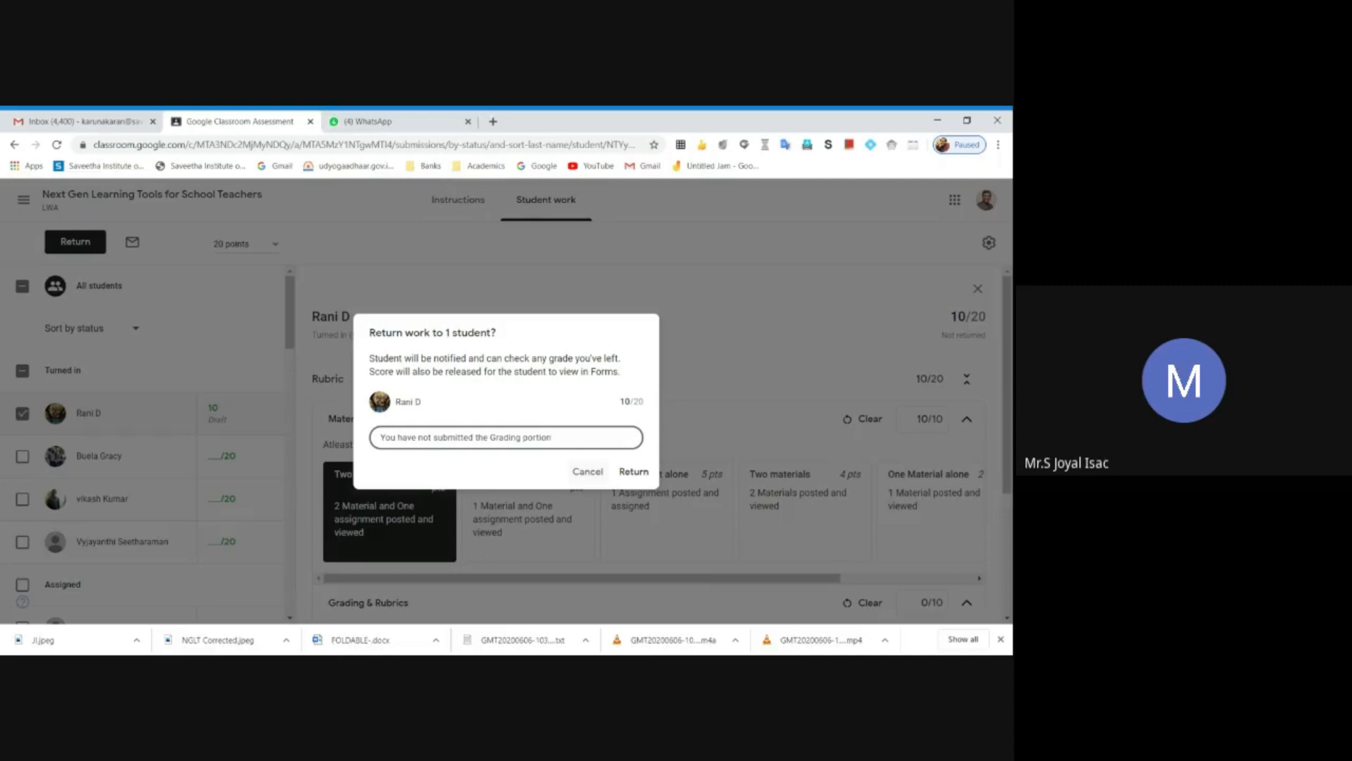
click(587, 471)
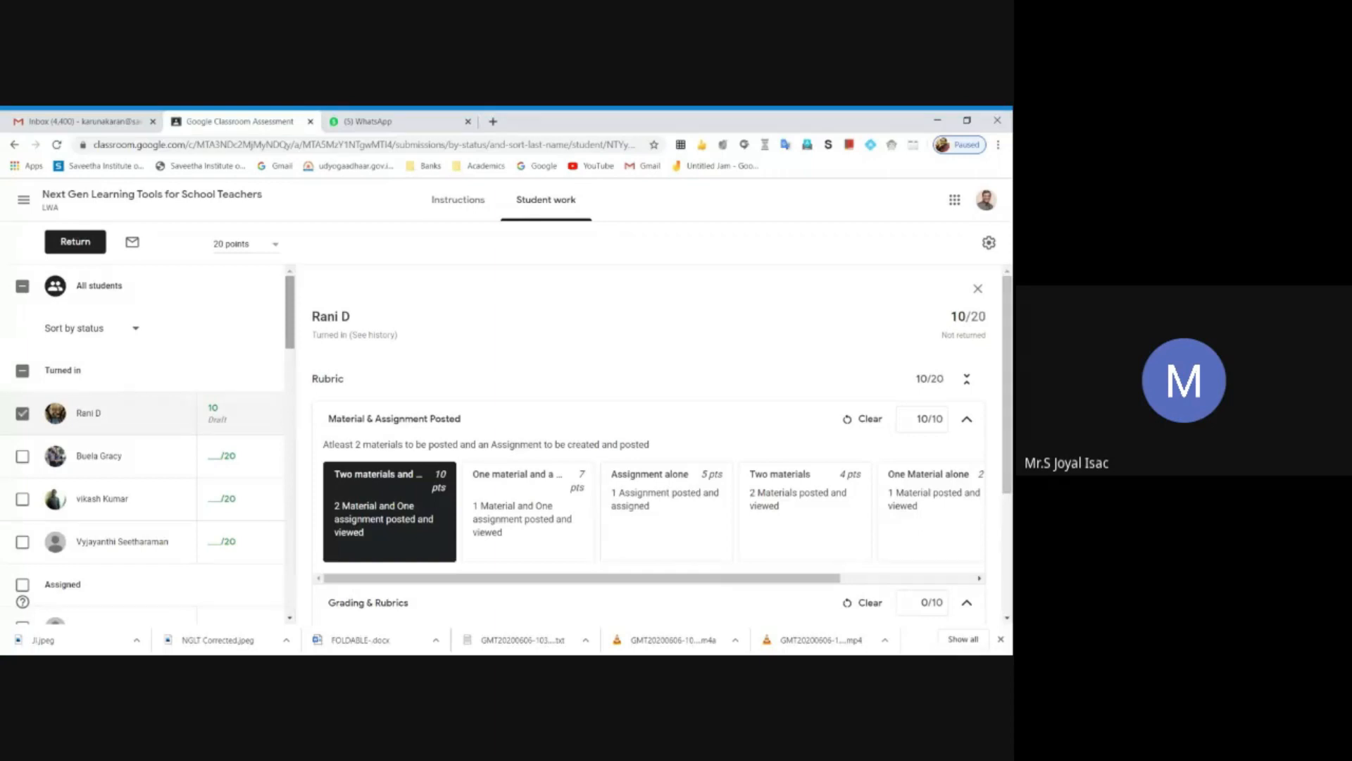
Leave the submission for the class list and open the grades of the Online course - Art and Skills for Effective Teaching class
scroll(289, 317, down, 2)
scroll(288, 317, up, 2)
click(23, 199)
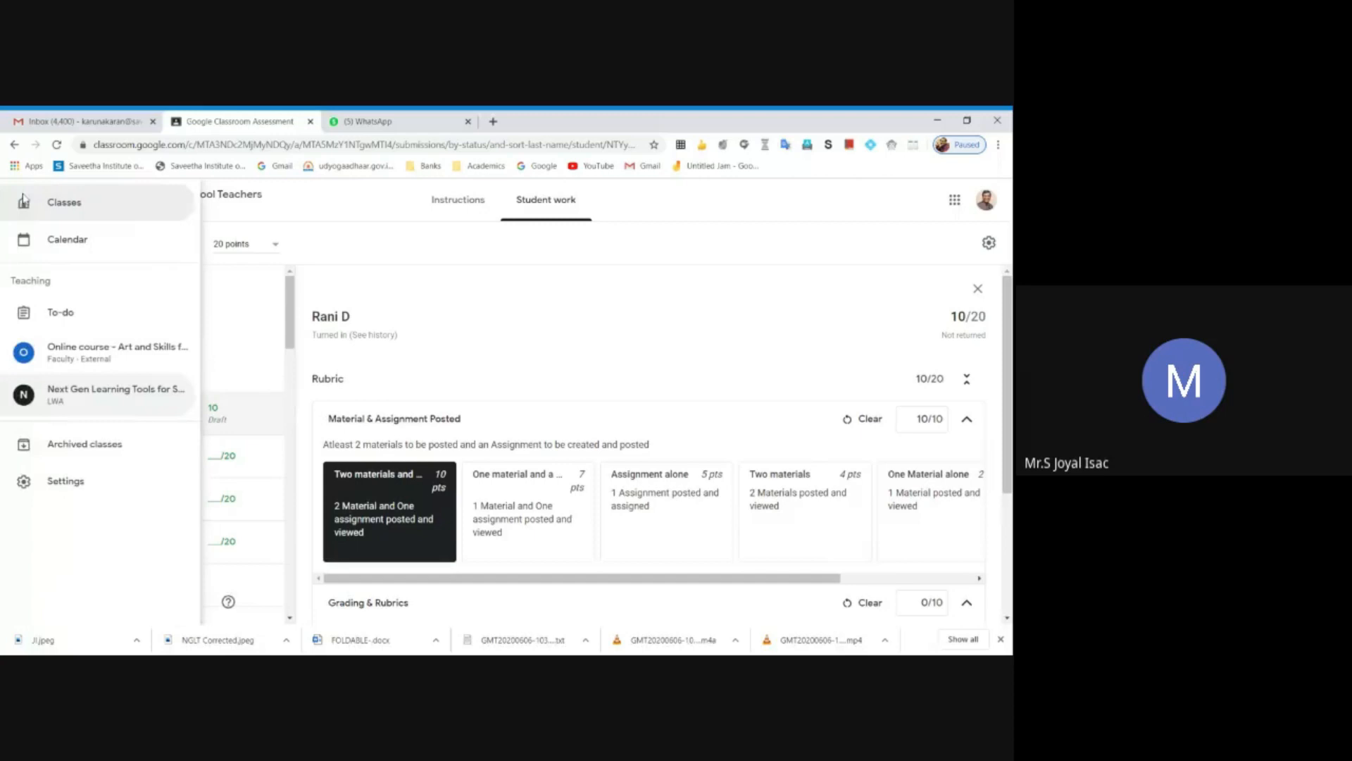
click(65, 210)
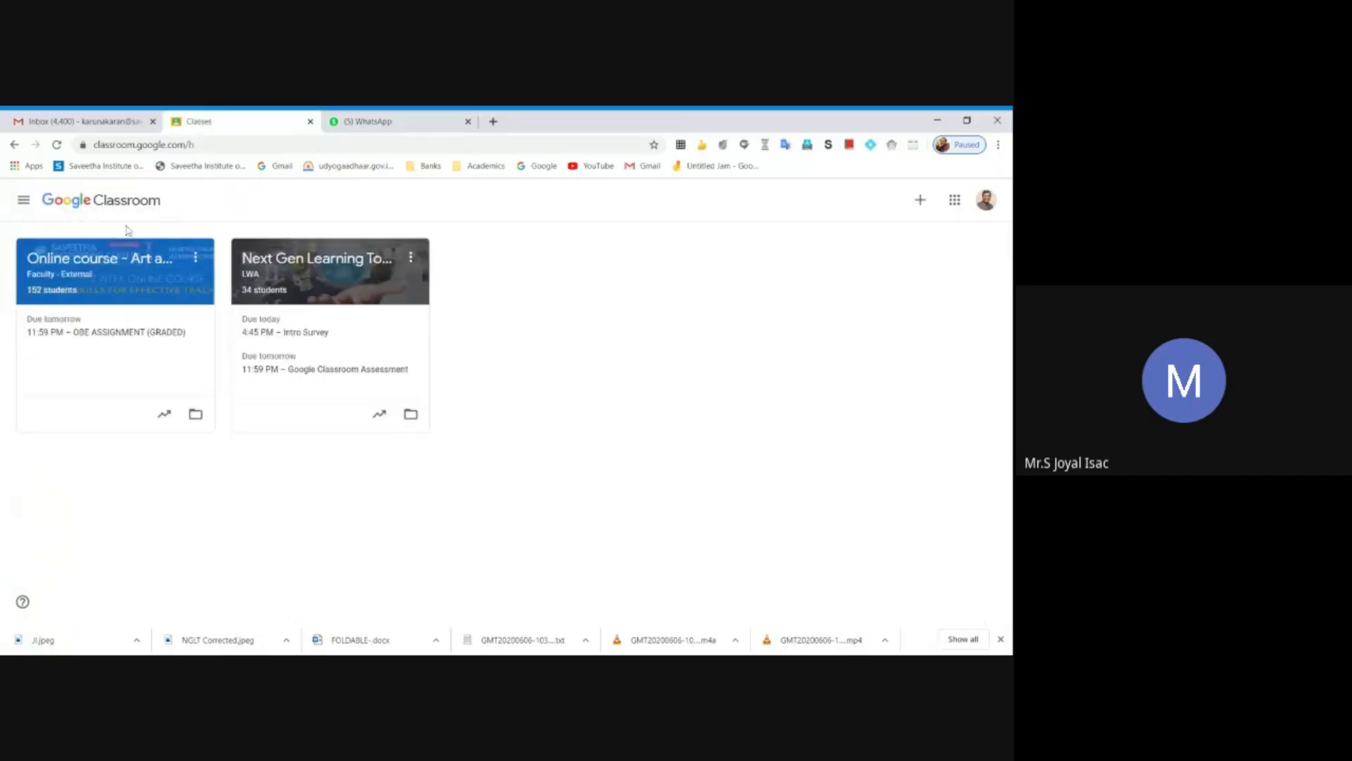
click(127, 264)
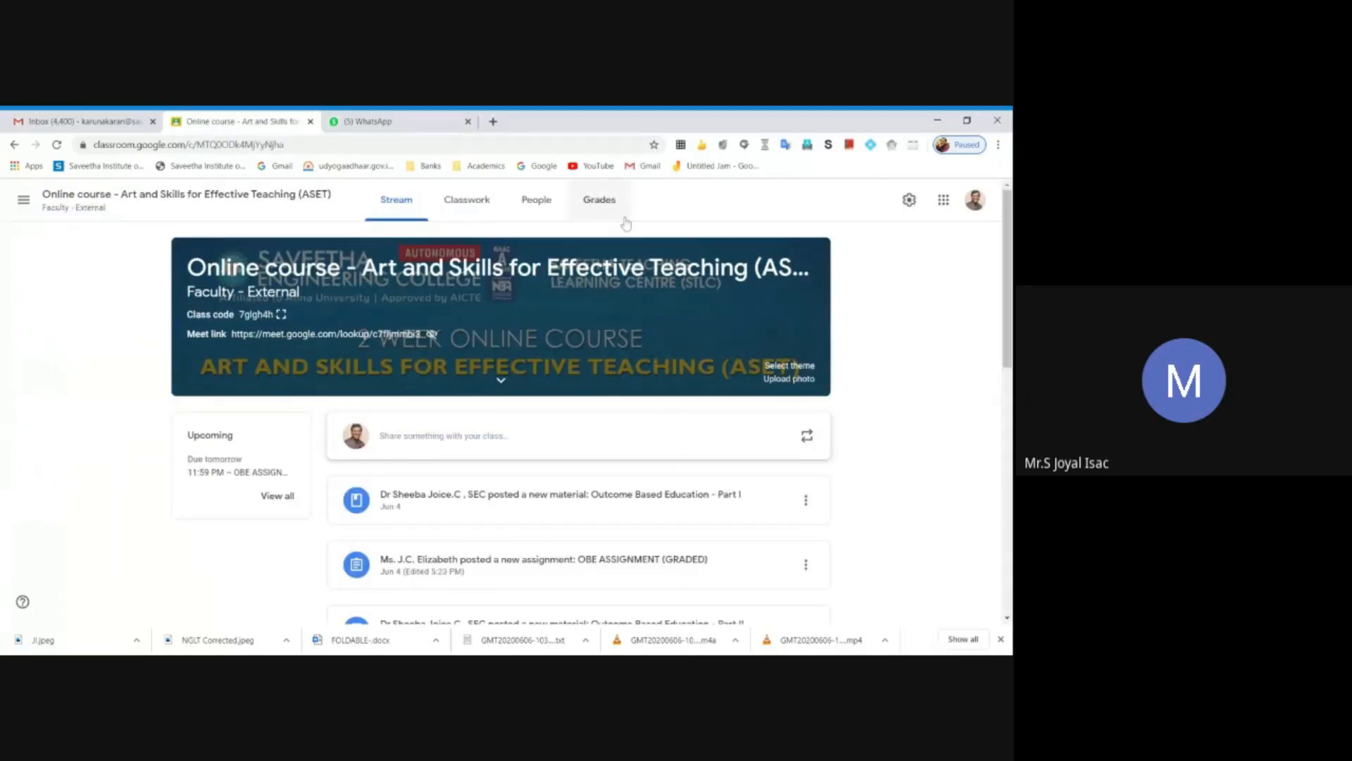
click(593, 200)
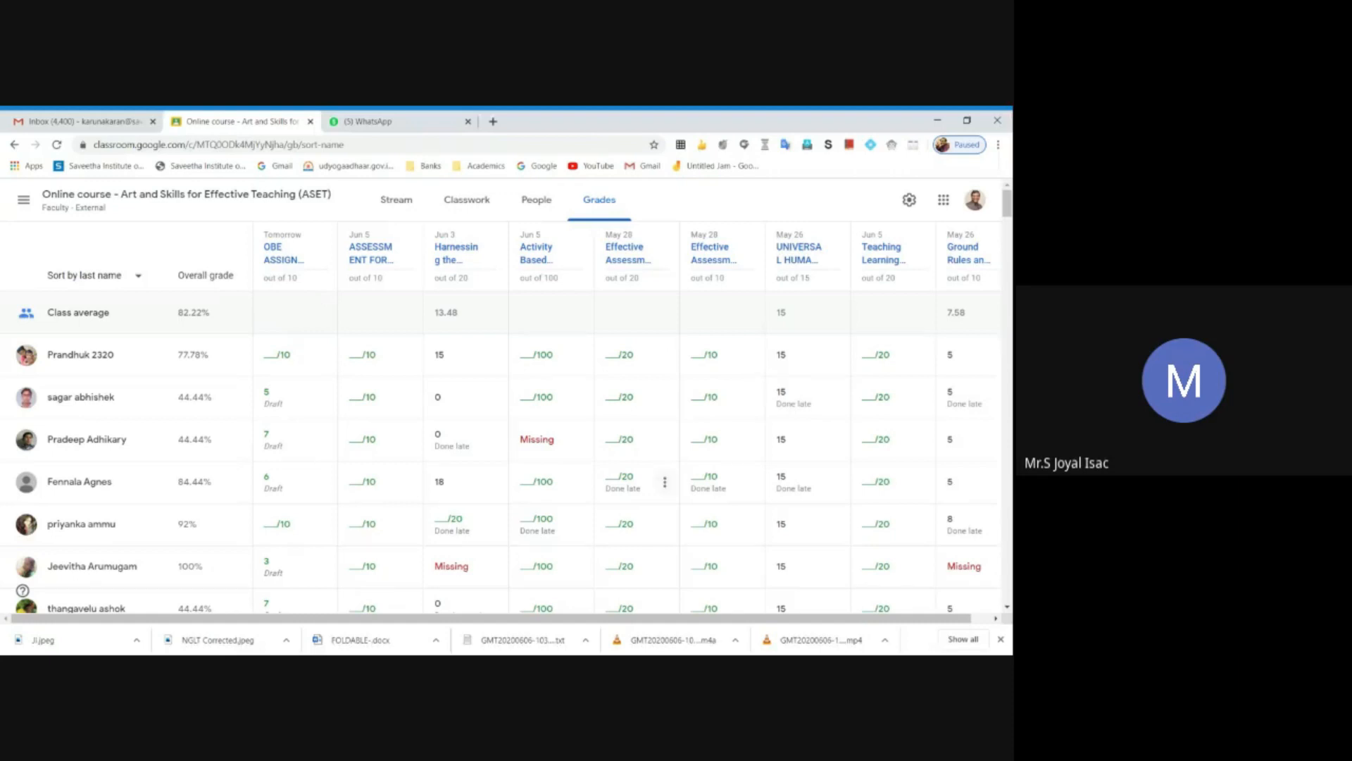
Look over the gradebook's assignment columns and inspect the first student's UNIVERSAL HUMA... grade without changing it
mouse_move(688, 623)
mouse_down()
mouse_move(710, 625)
mouse_move(683, 631)
mouse_up()
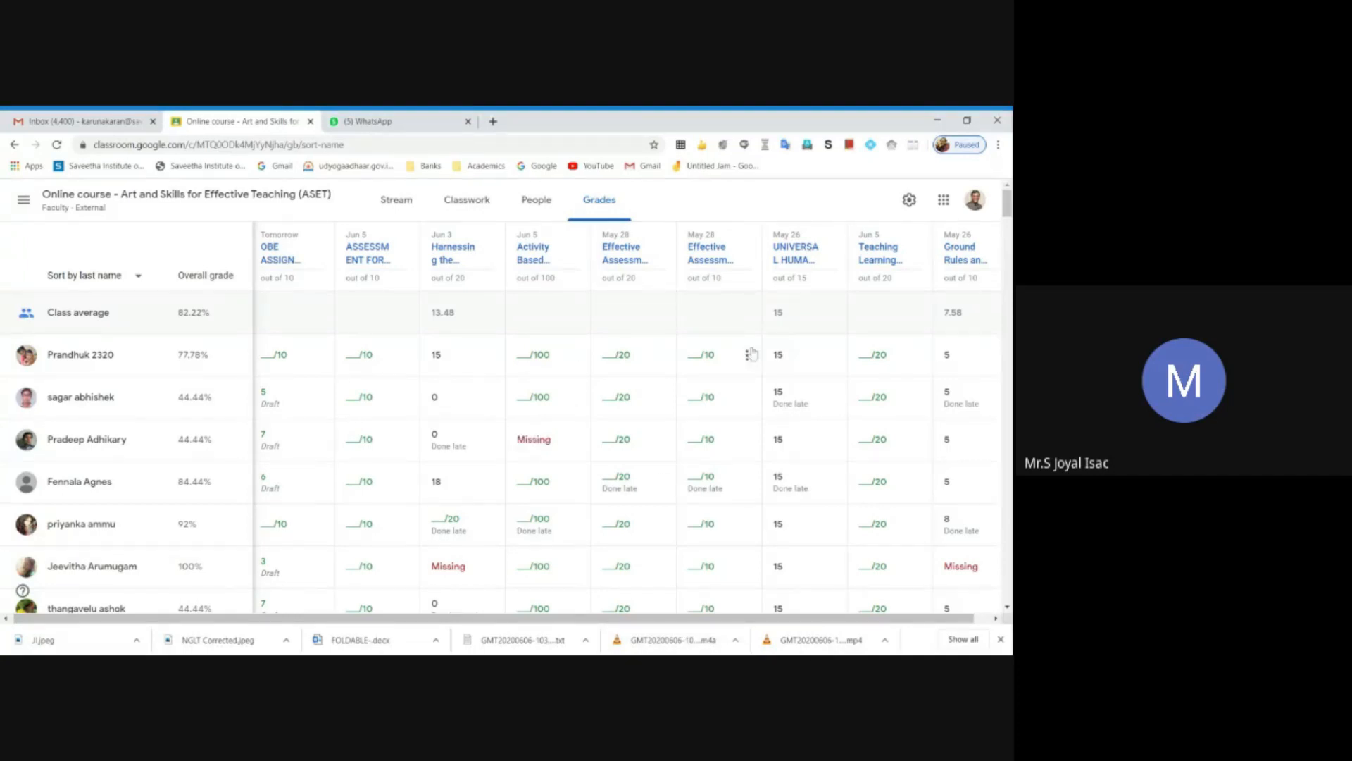
click(783, 358)
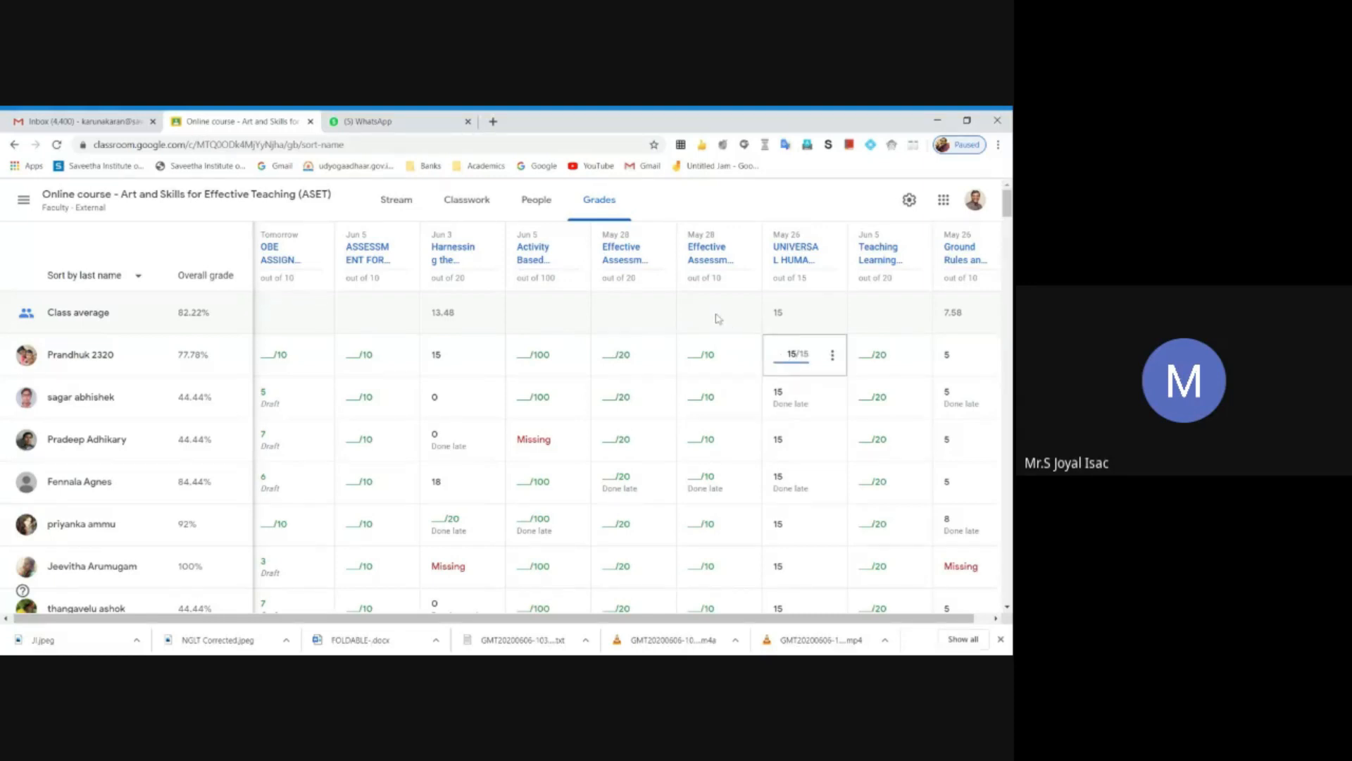
click(719, 318)
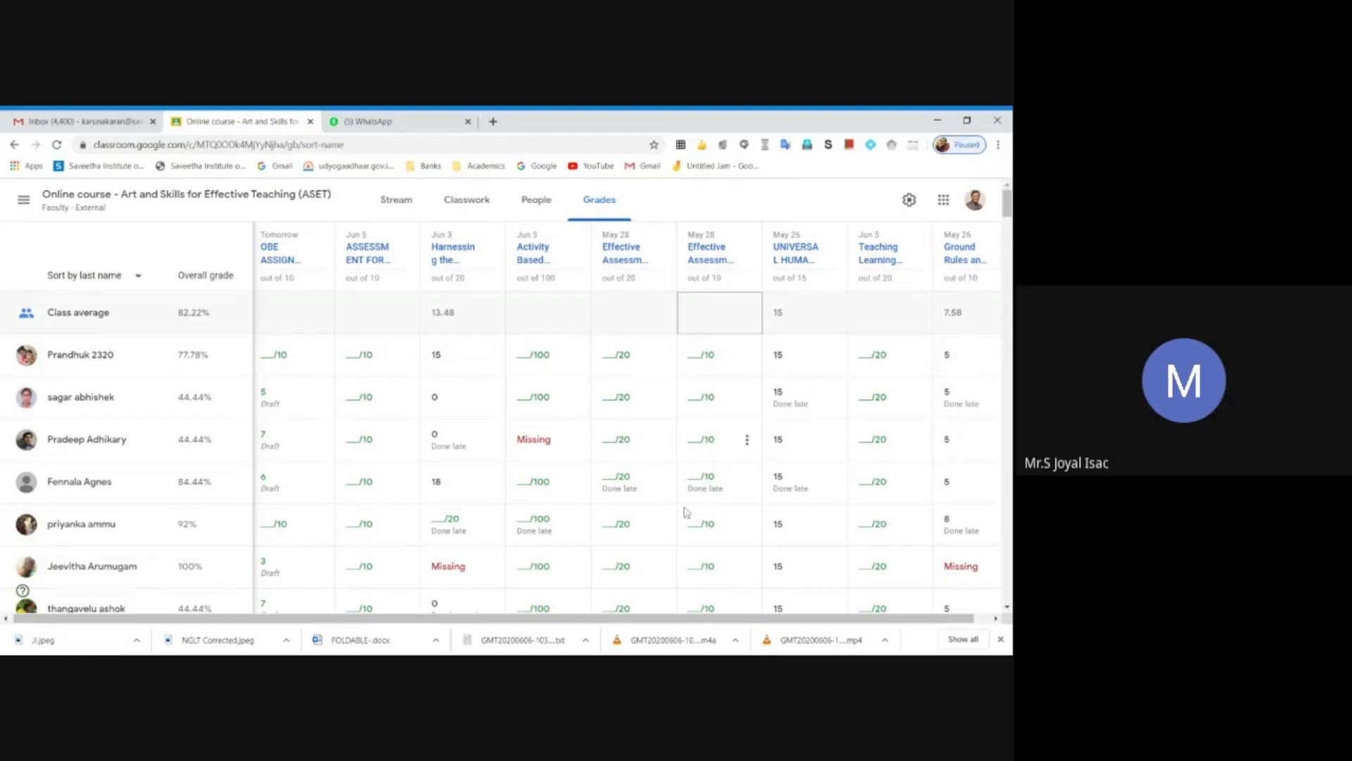
drag(702, 621, 610, 624)
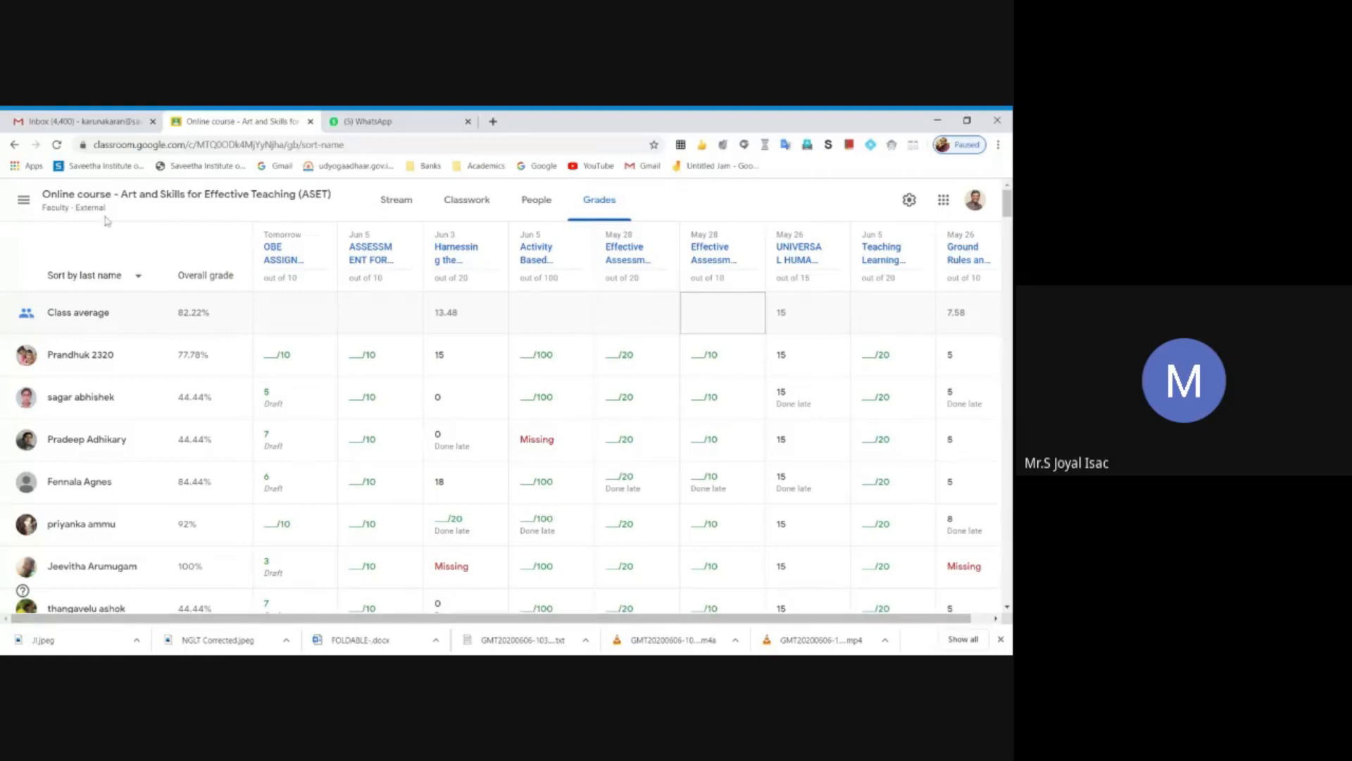
Return to the class list and open the Next Gen Learning Tools for School Teachers class
click(24, 201)
click(79, 213)
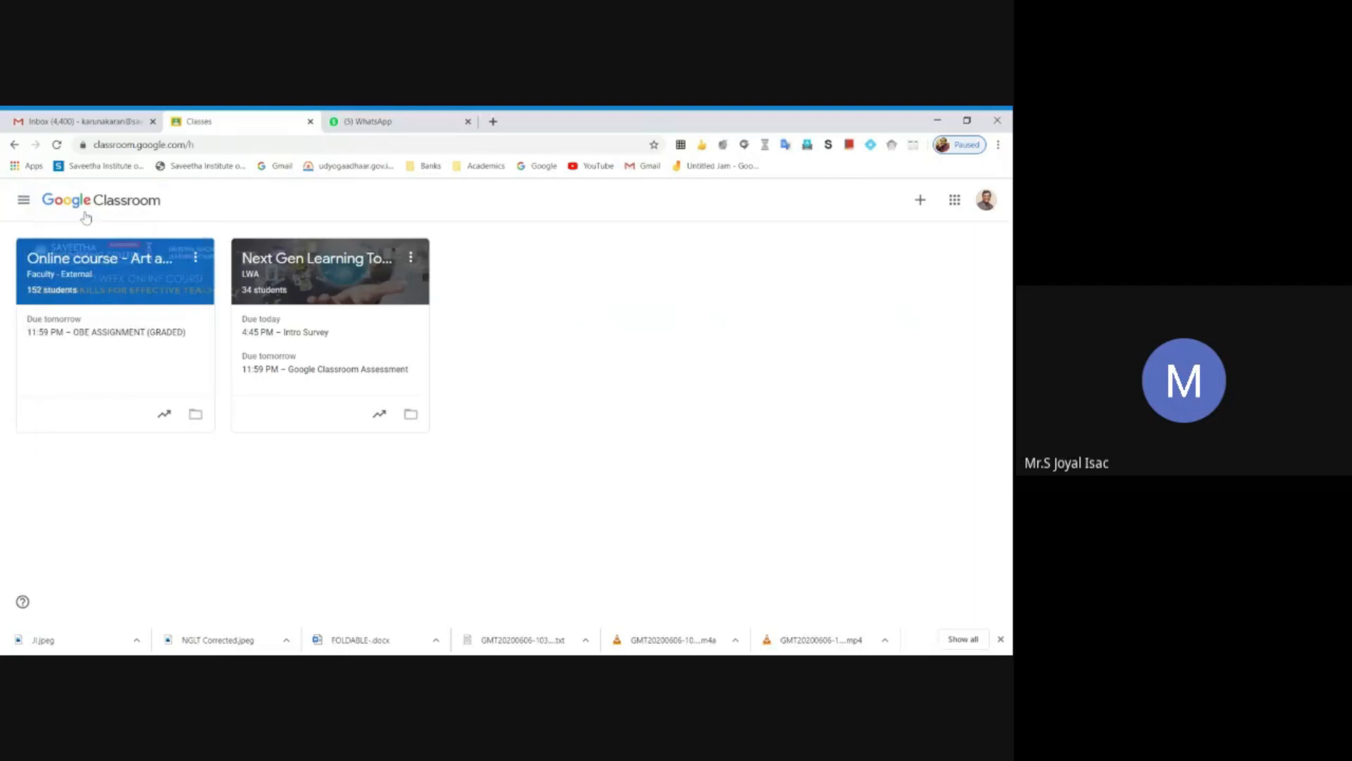
click(330, 266)
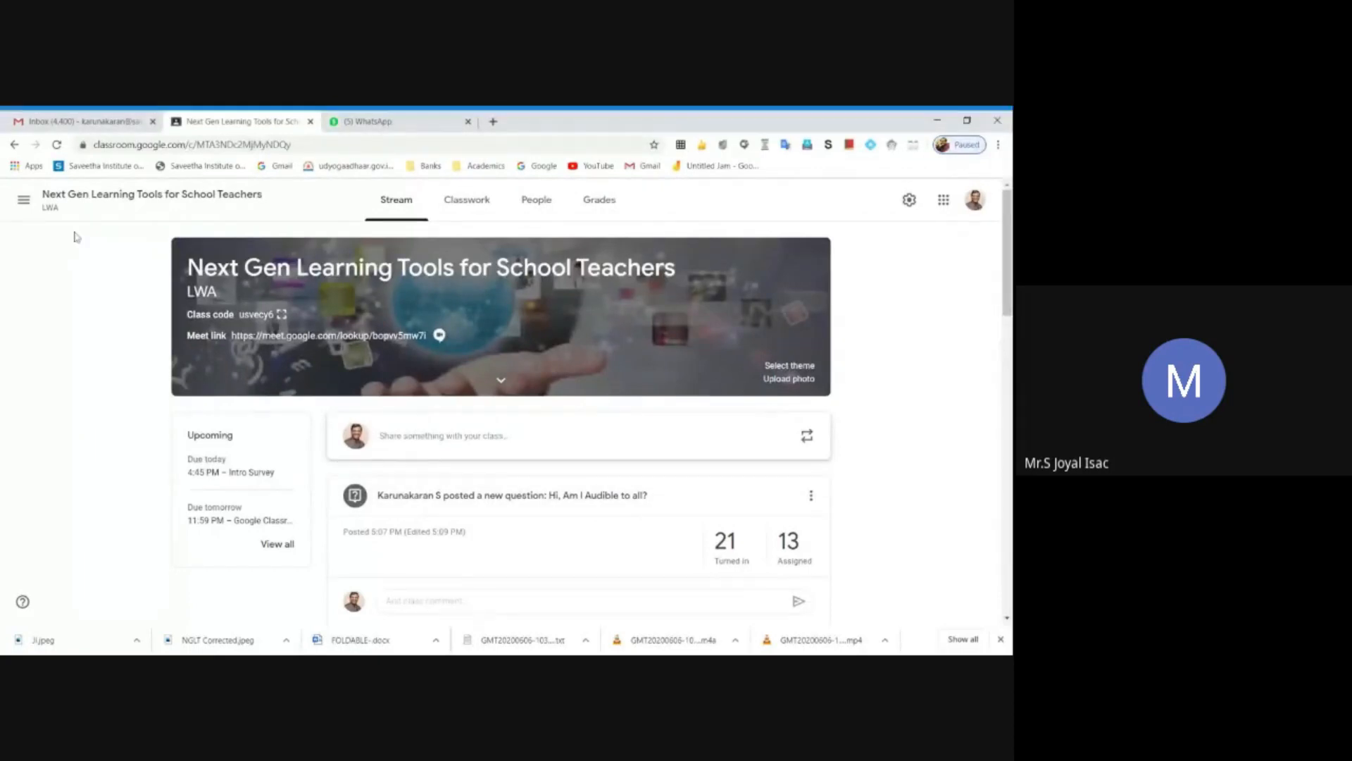
Switch to the Online course class's grades and look through the whole student gradebook, returning to its beginning
click(24, 207)
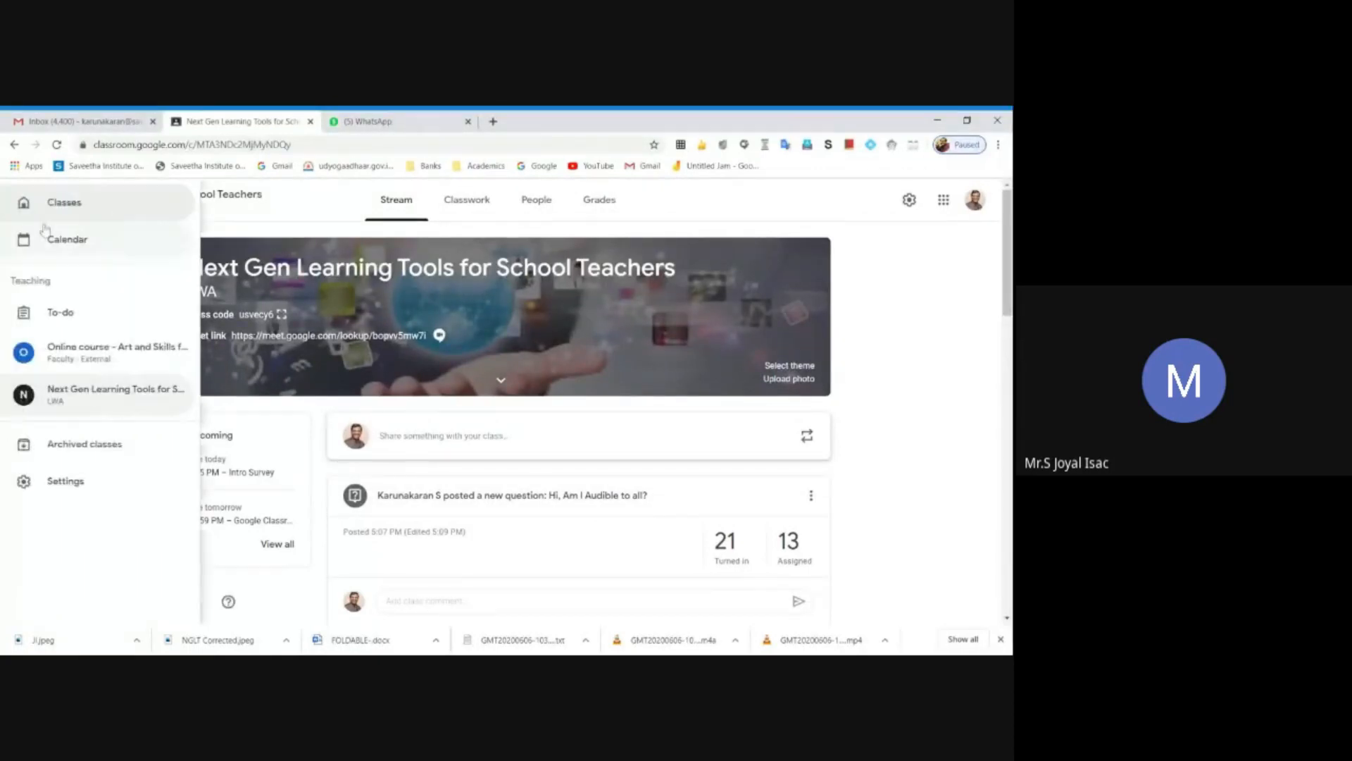
click(88, 352)
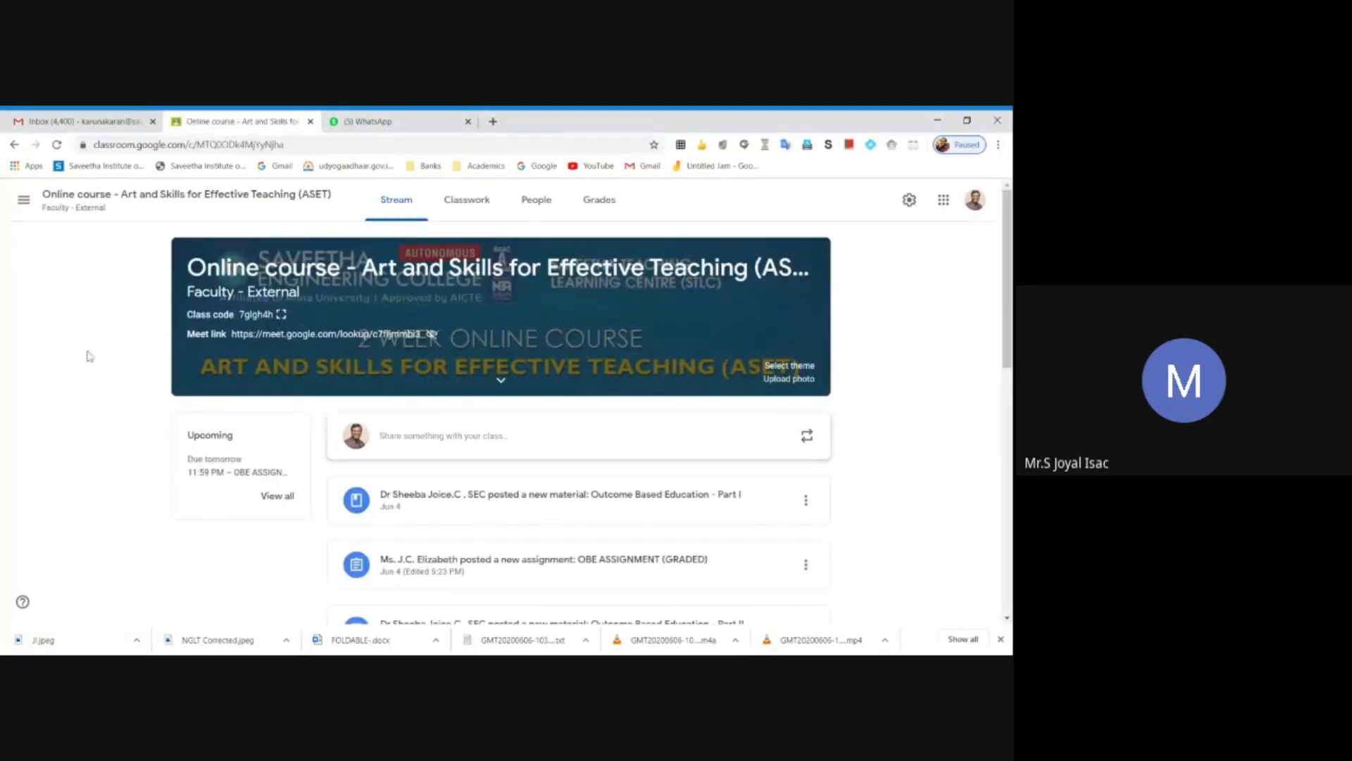
click(601, 202)
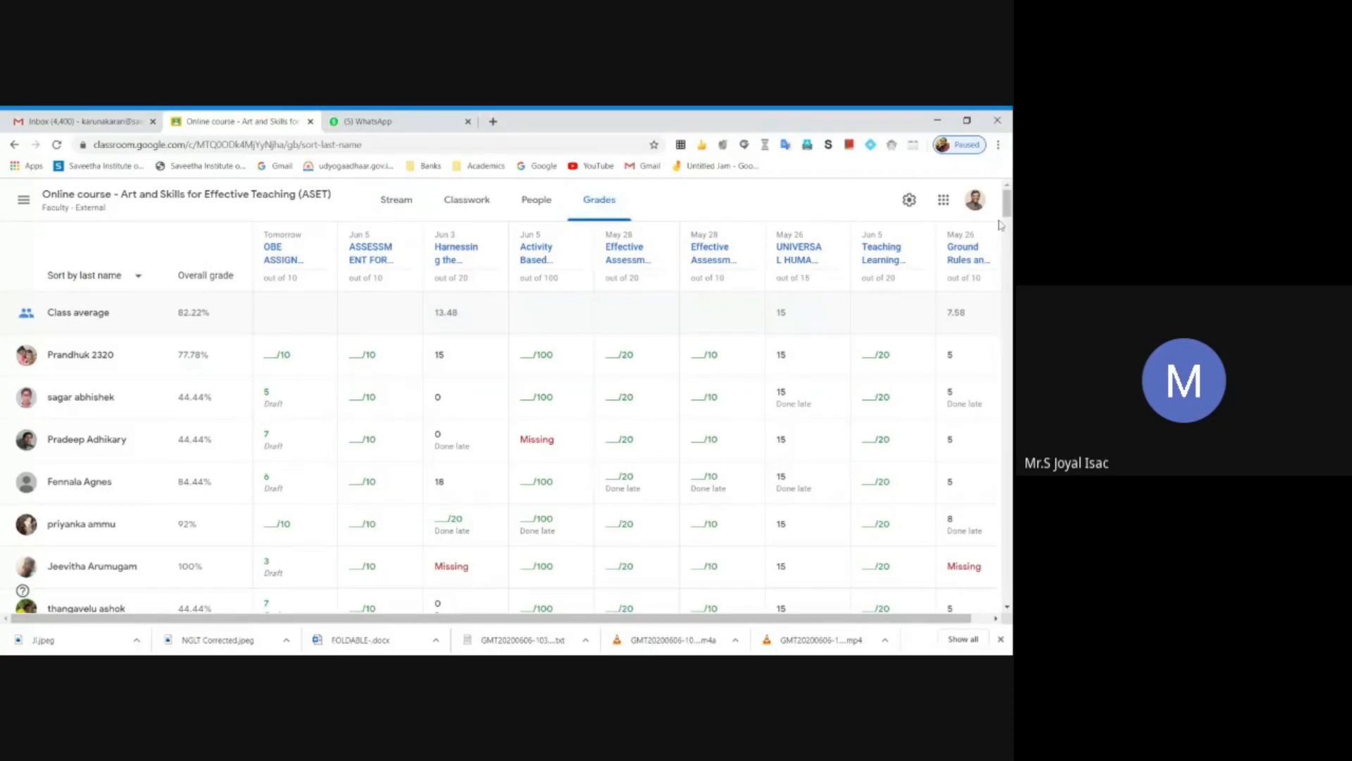
scroll(410, 593, down, 10)
scroll(507, 417, down, 20)
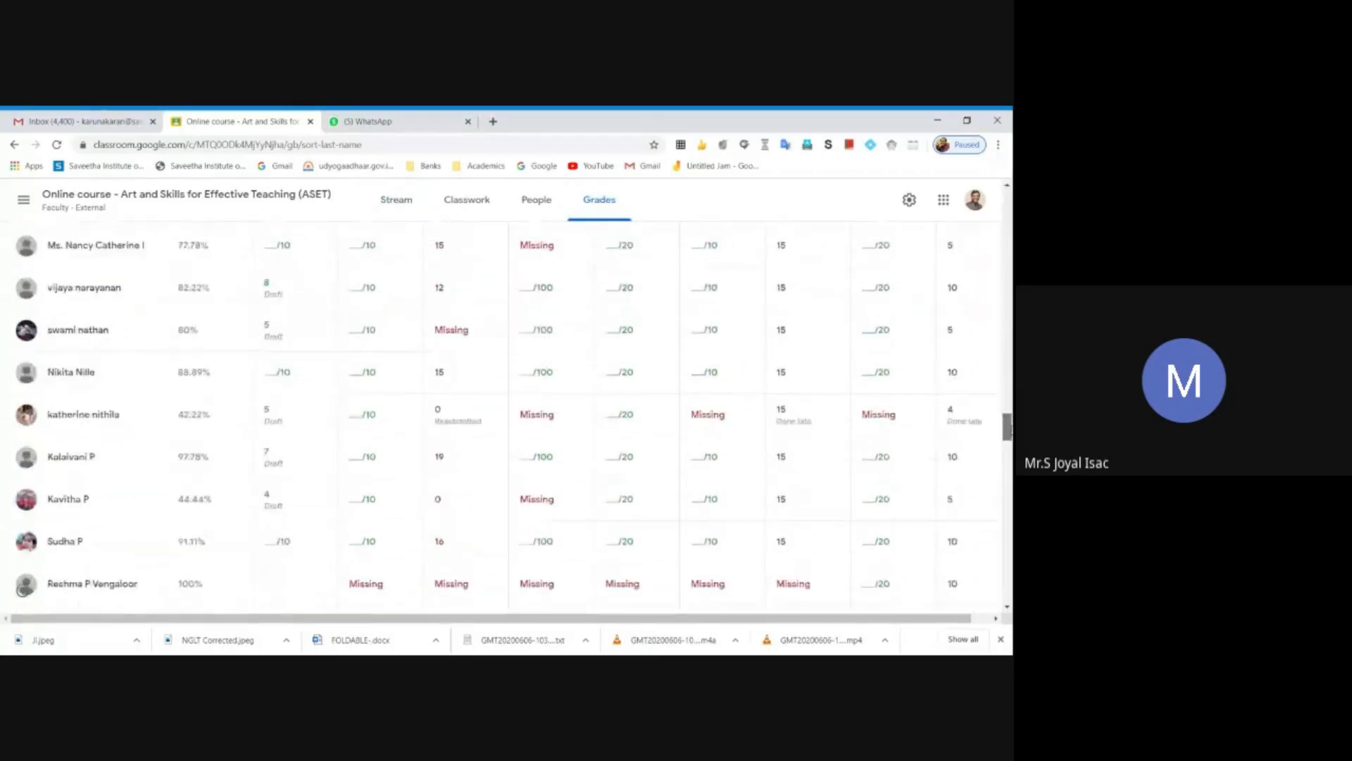
drag(1007, 571, 1007, 202)
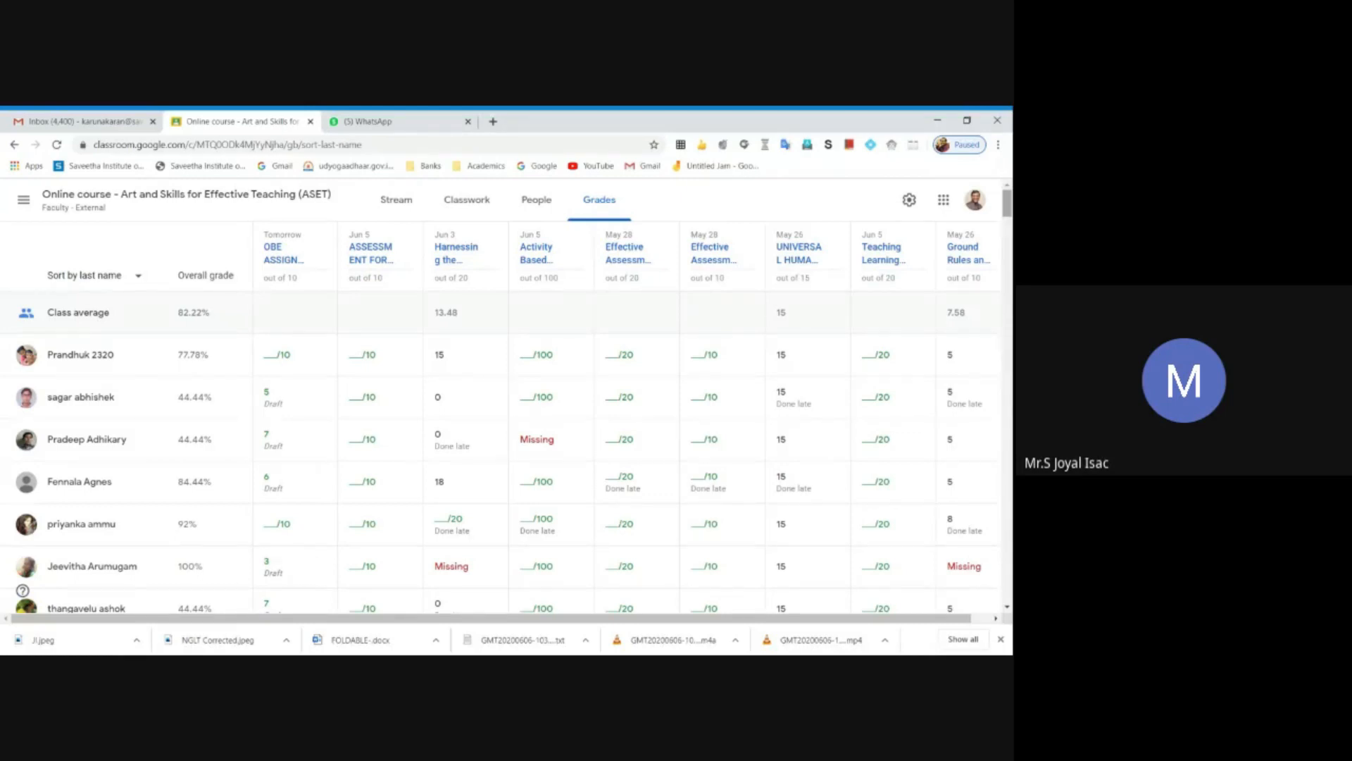
click(599, 626)
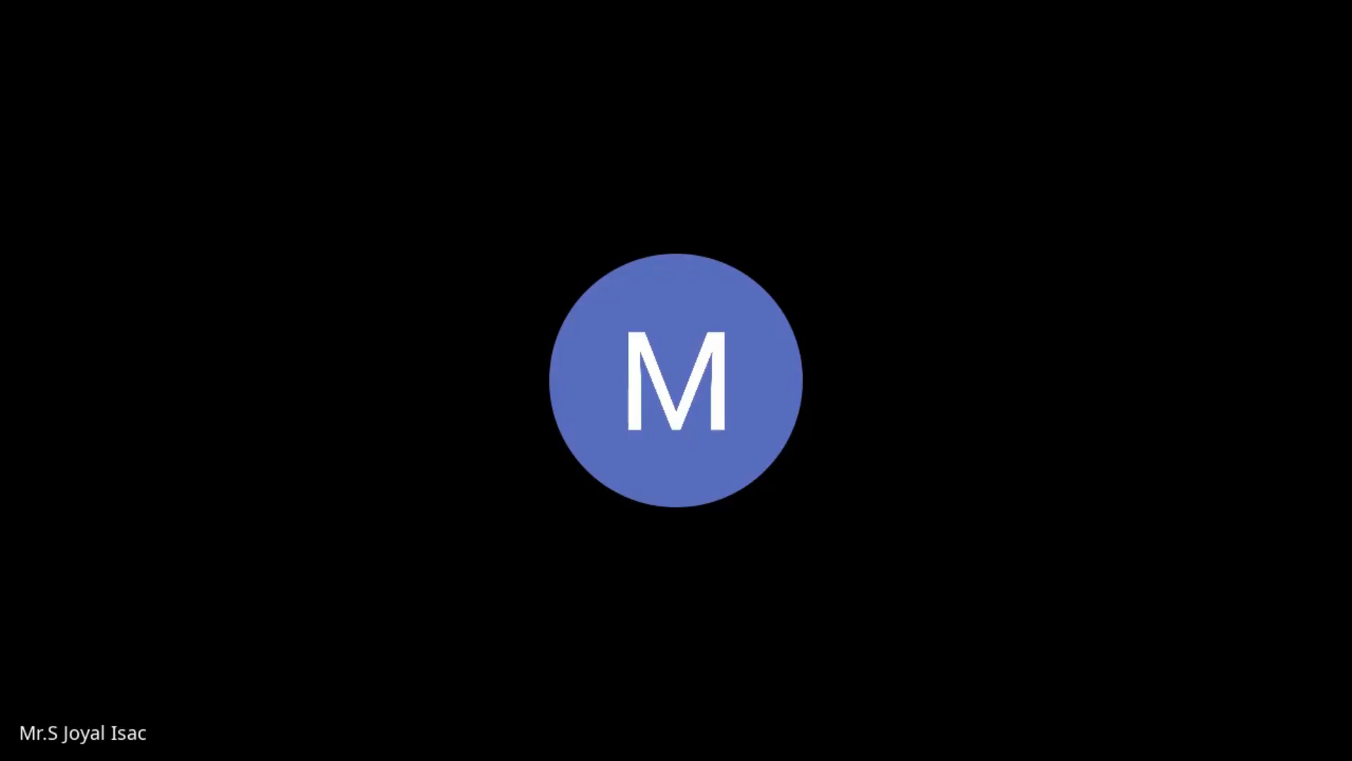